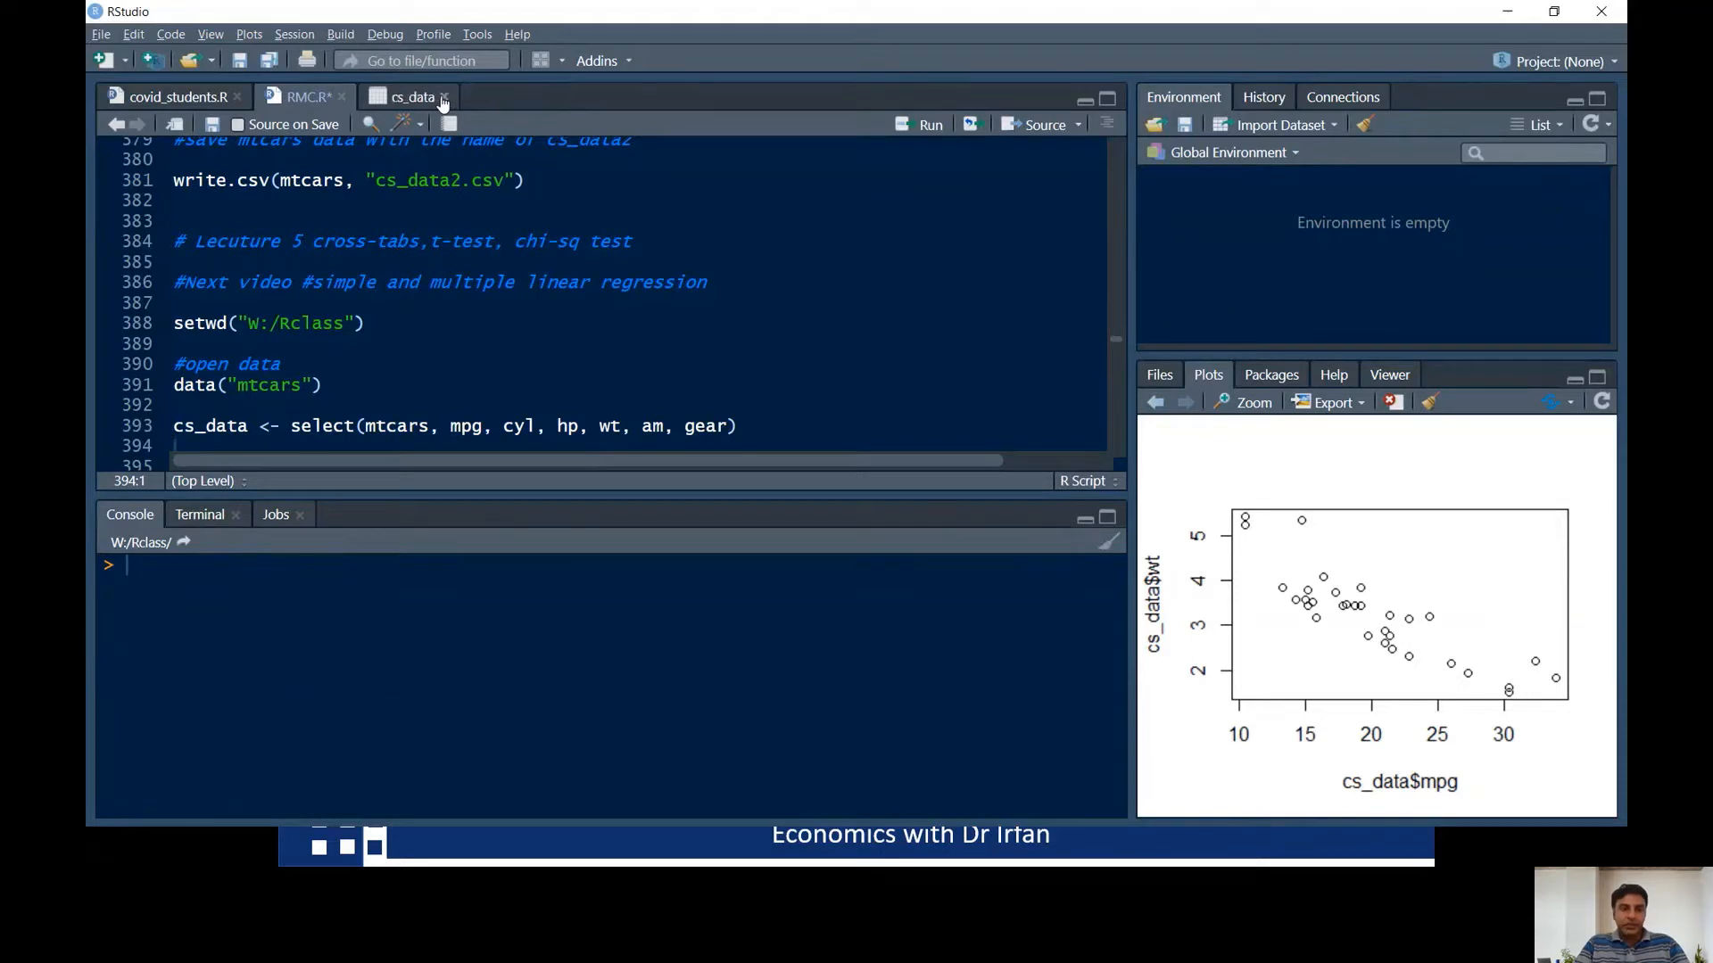
# - Close the cs_data view and set the working directory to W:/Rclass by running the setwd line in RMC.R
pyautogui.click(445, 97)
pyautogui.click(196, 326)
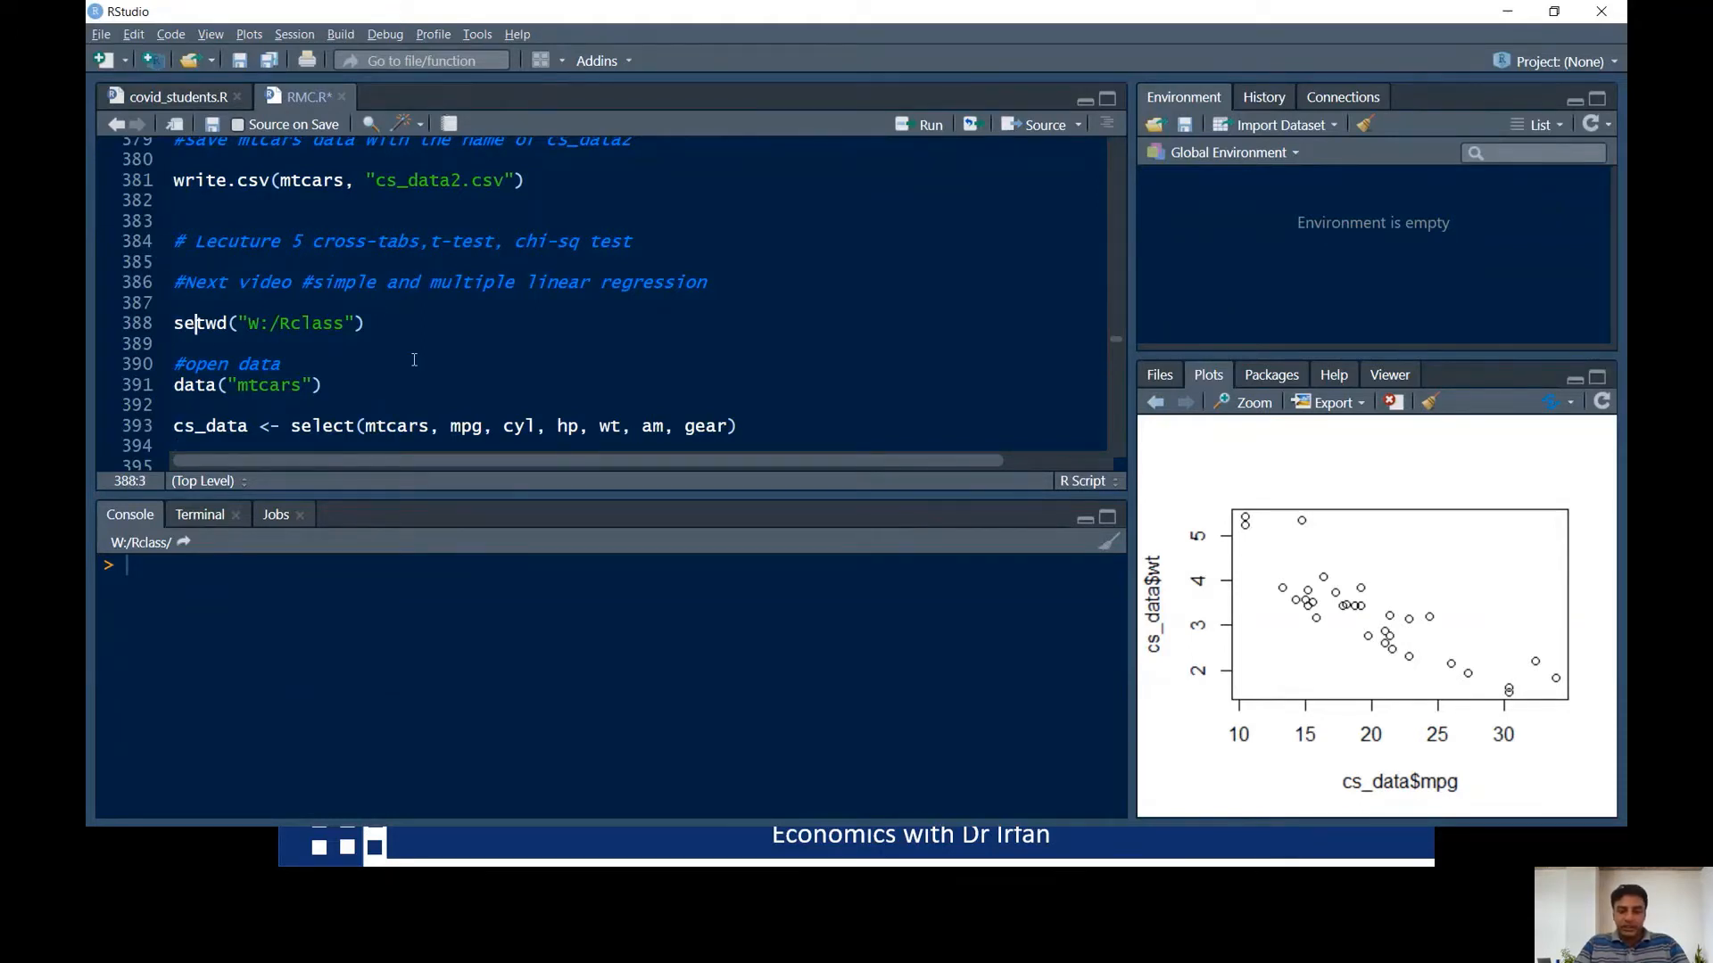
pyautogui.hotkey('ctrl', 'Return')
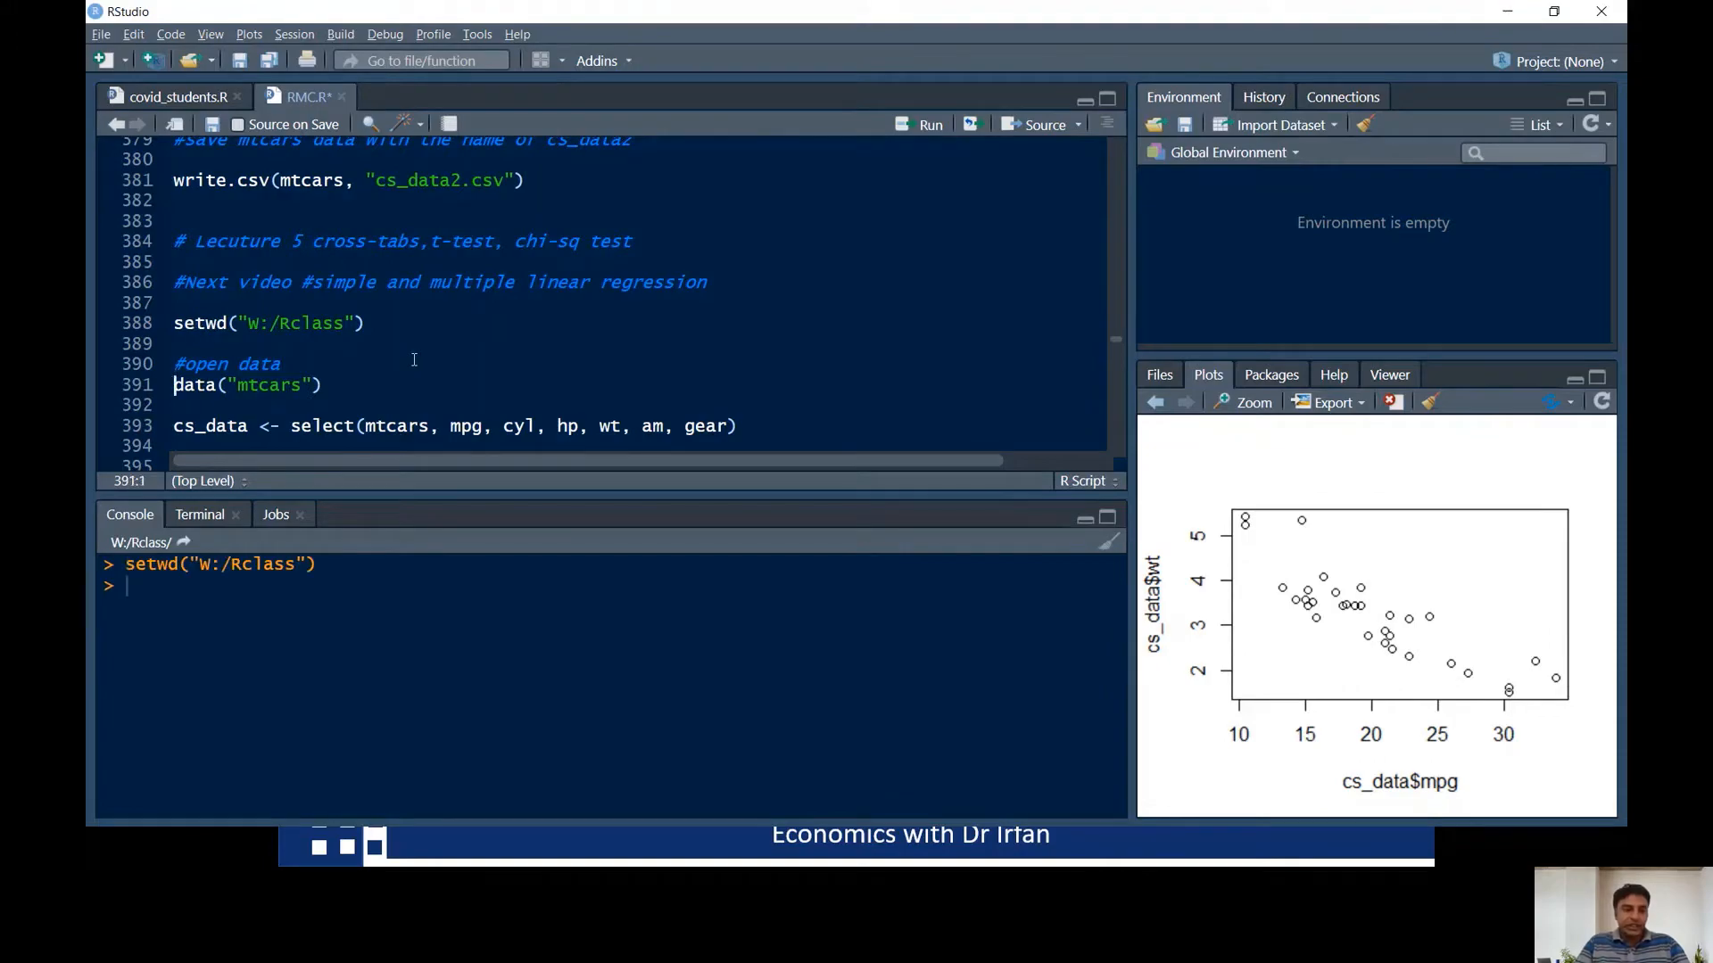
# - Add library(dplyr) directly below the setwd line and run it
pyautogui.press('Up')
pyautogui.press('Return')
pyautogui.press('Up')
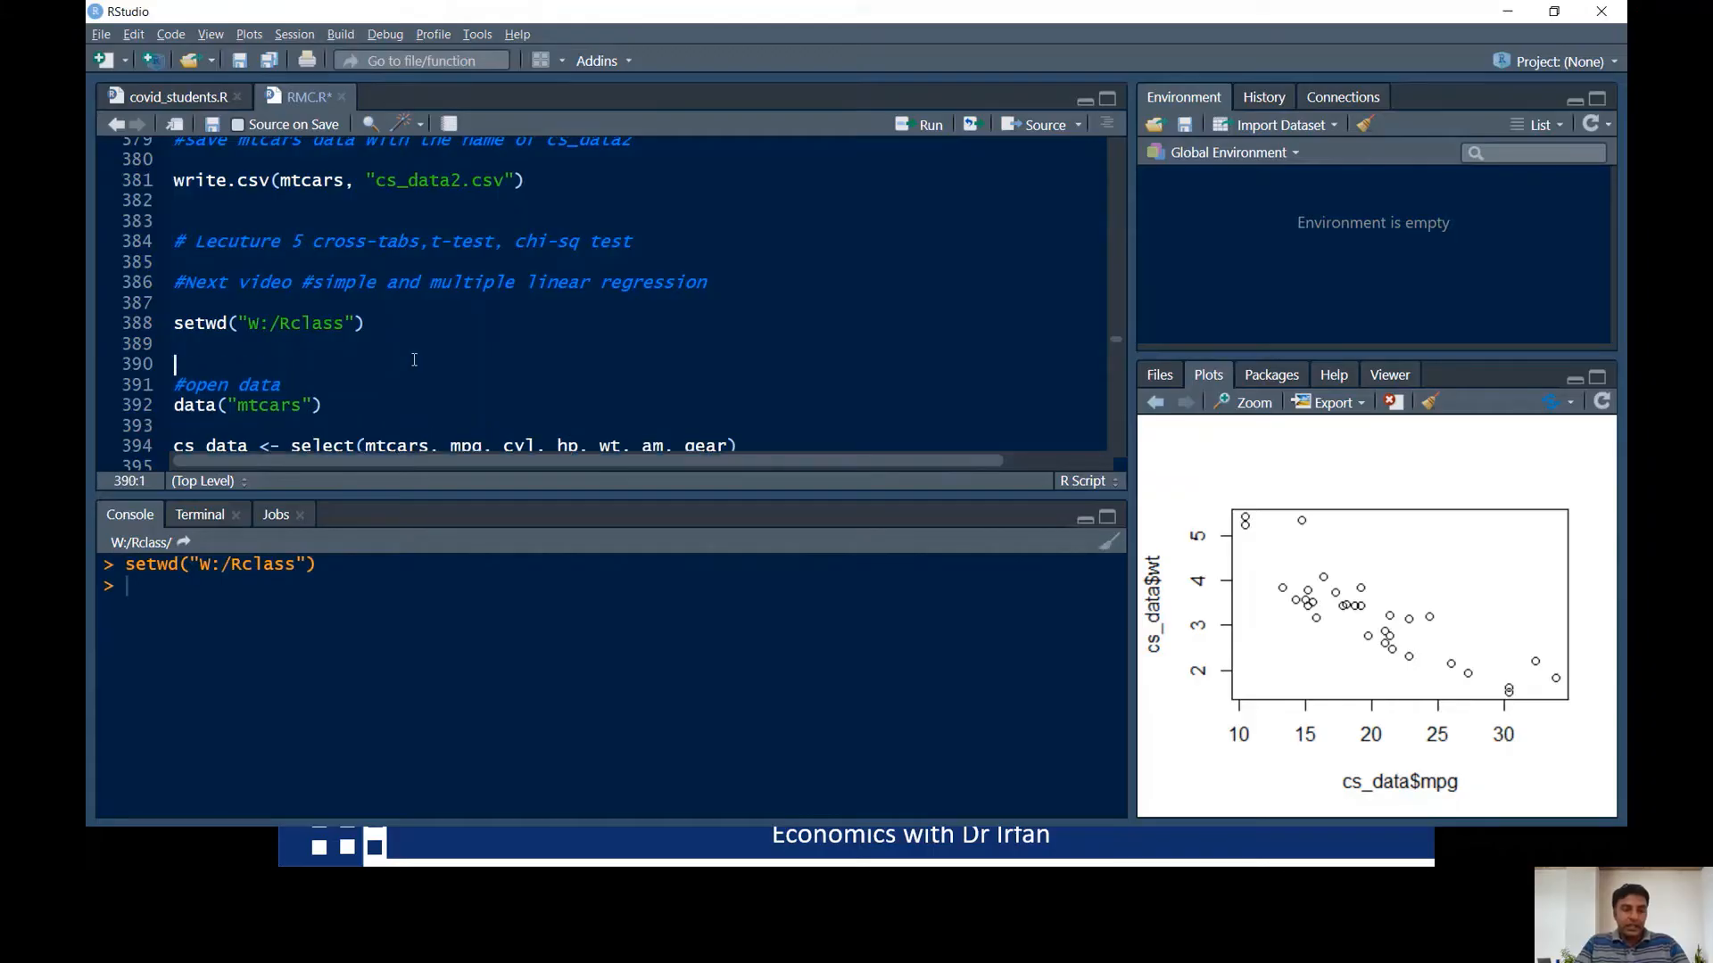
pyautogui.press('Up')
pyautogui.write('lib')
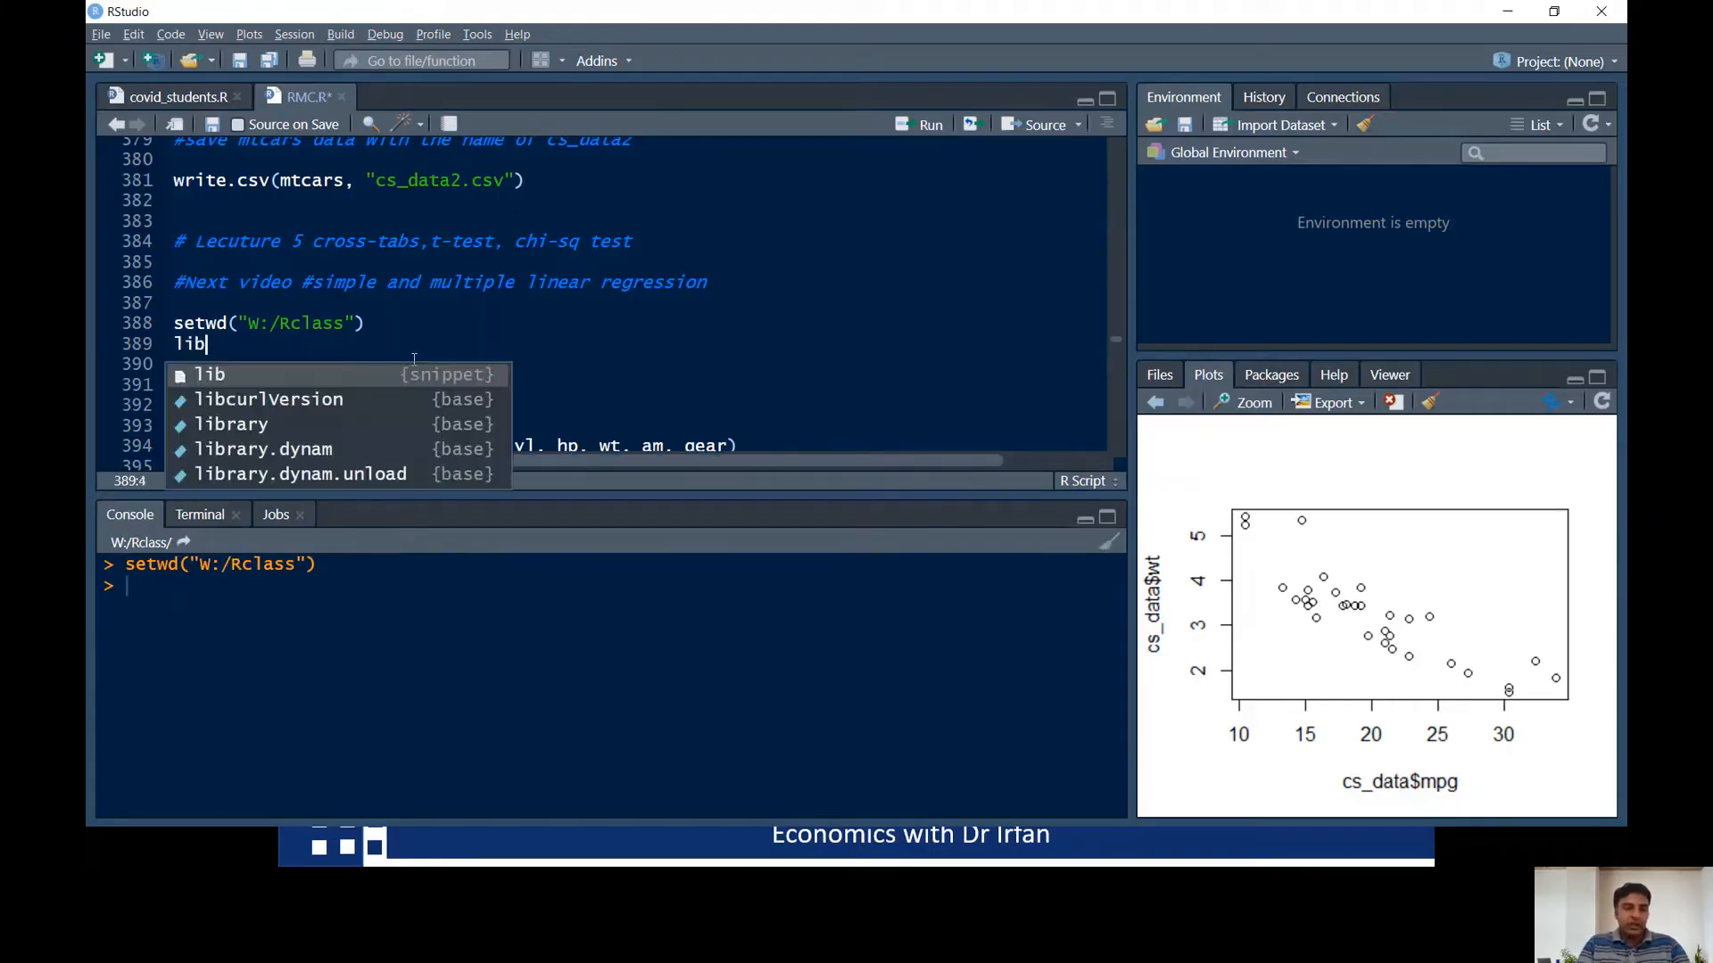
pyautogui.write('ra')
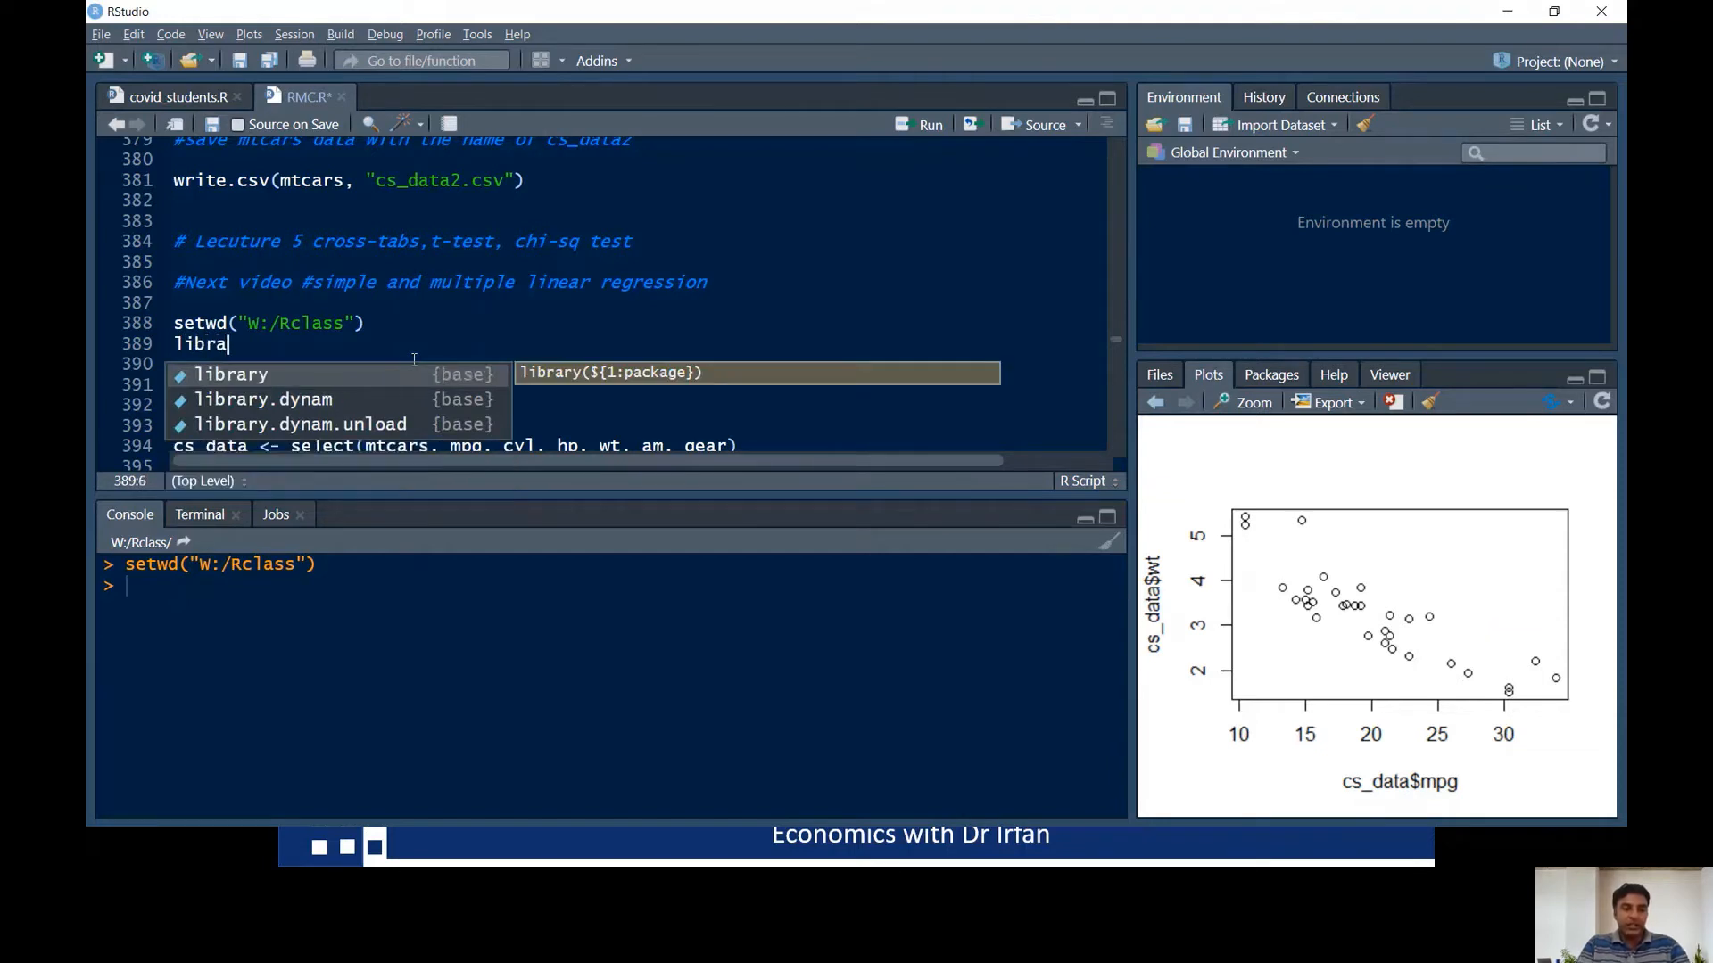
pyautogui.press('Tab')
pyautogui.write('dp')
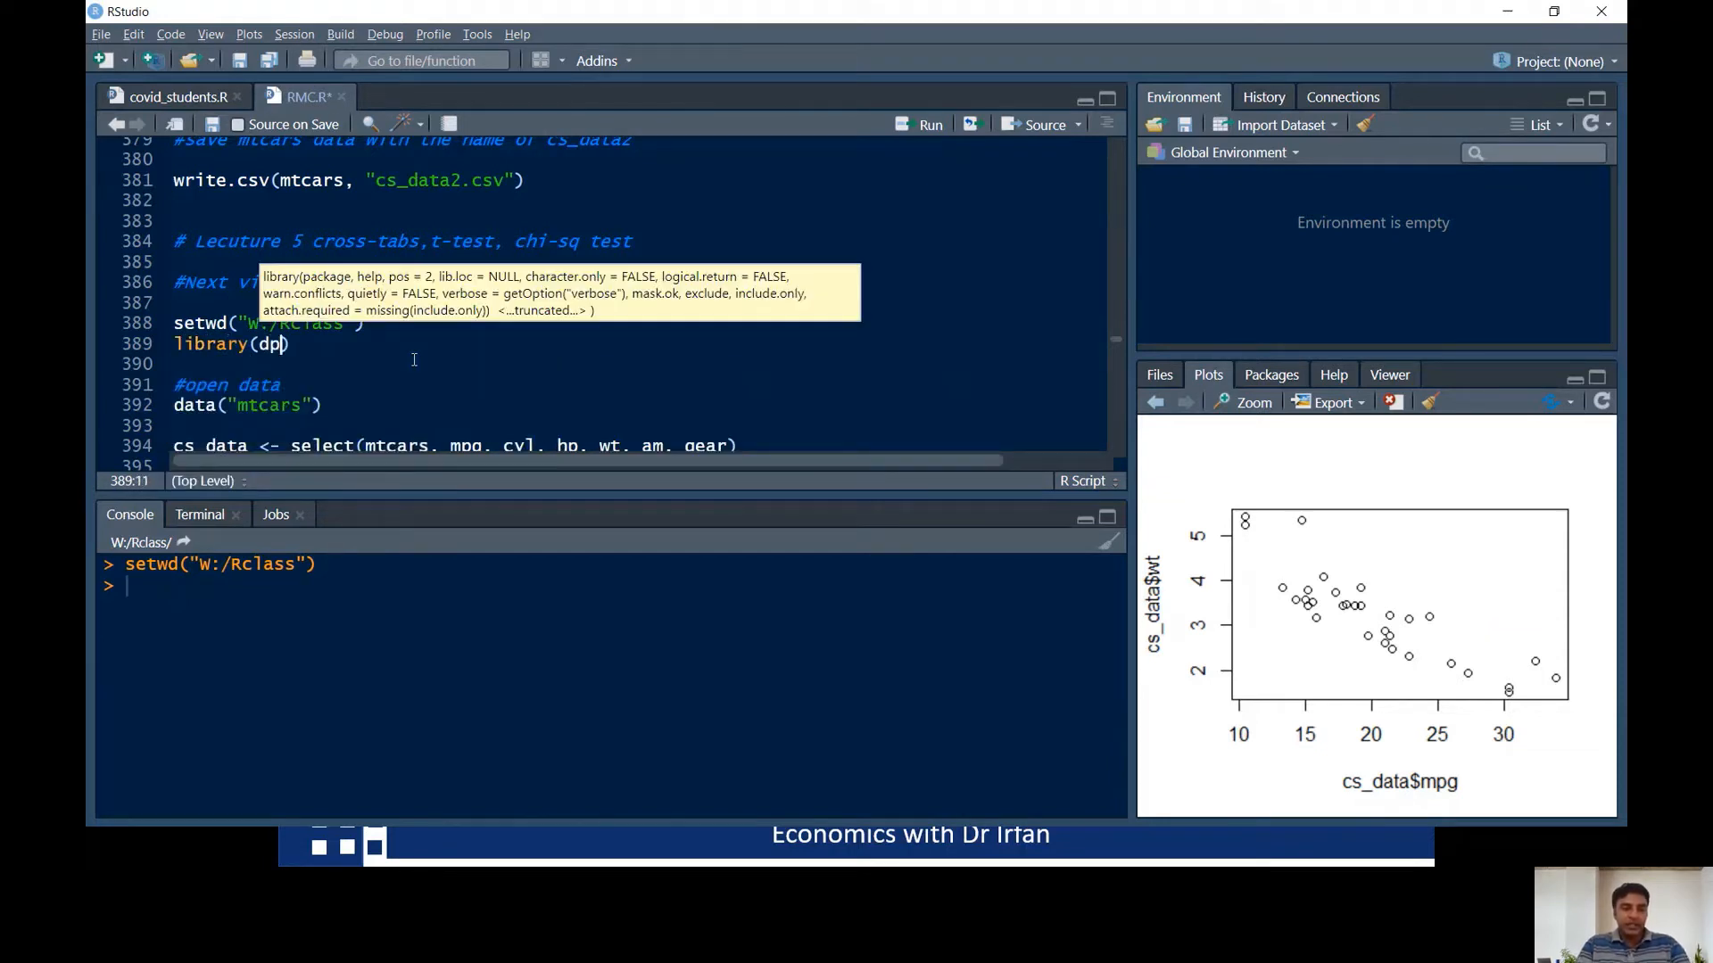
pyautogui.write('lyr')
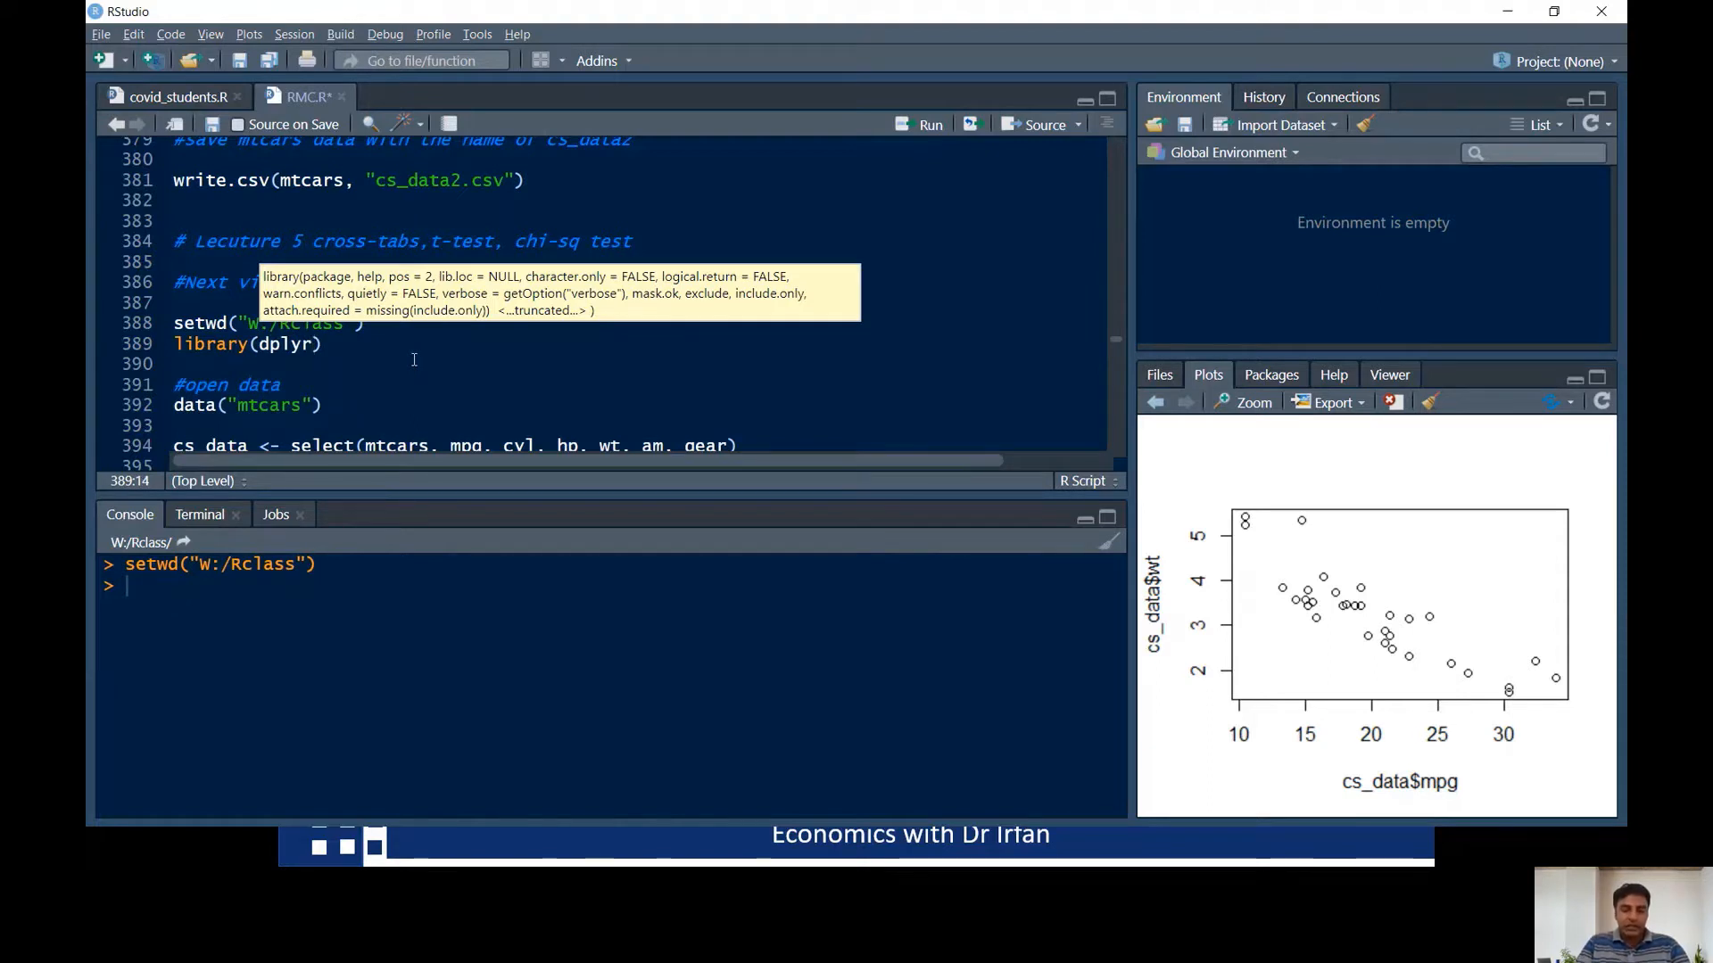
pyautogui.hotkey('ctrl', 'Return')
# - Add and run library(tidylog) below the dplyr line, leaving a blank line before the #open data comment
pyautogui.write('lob')
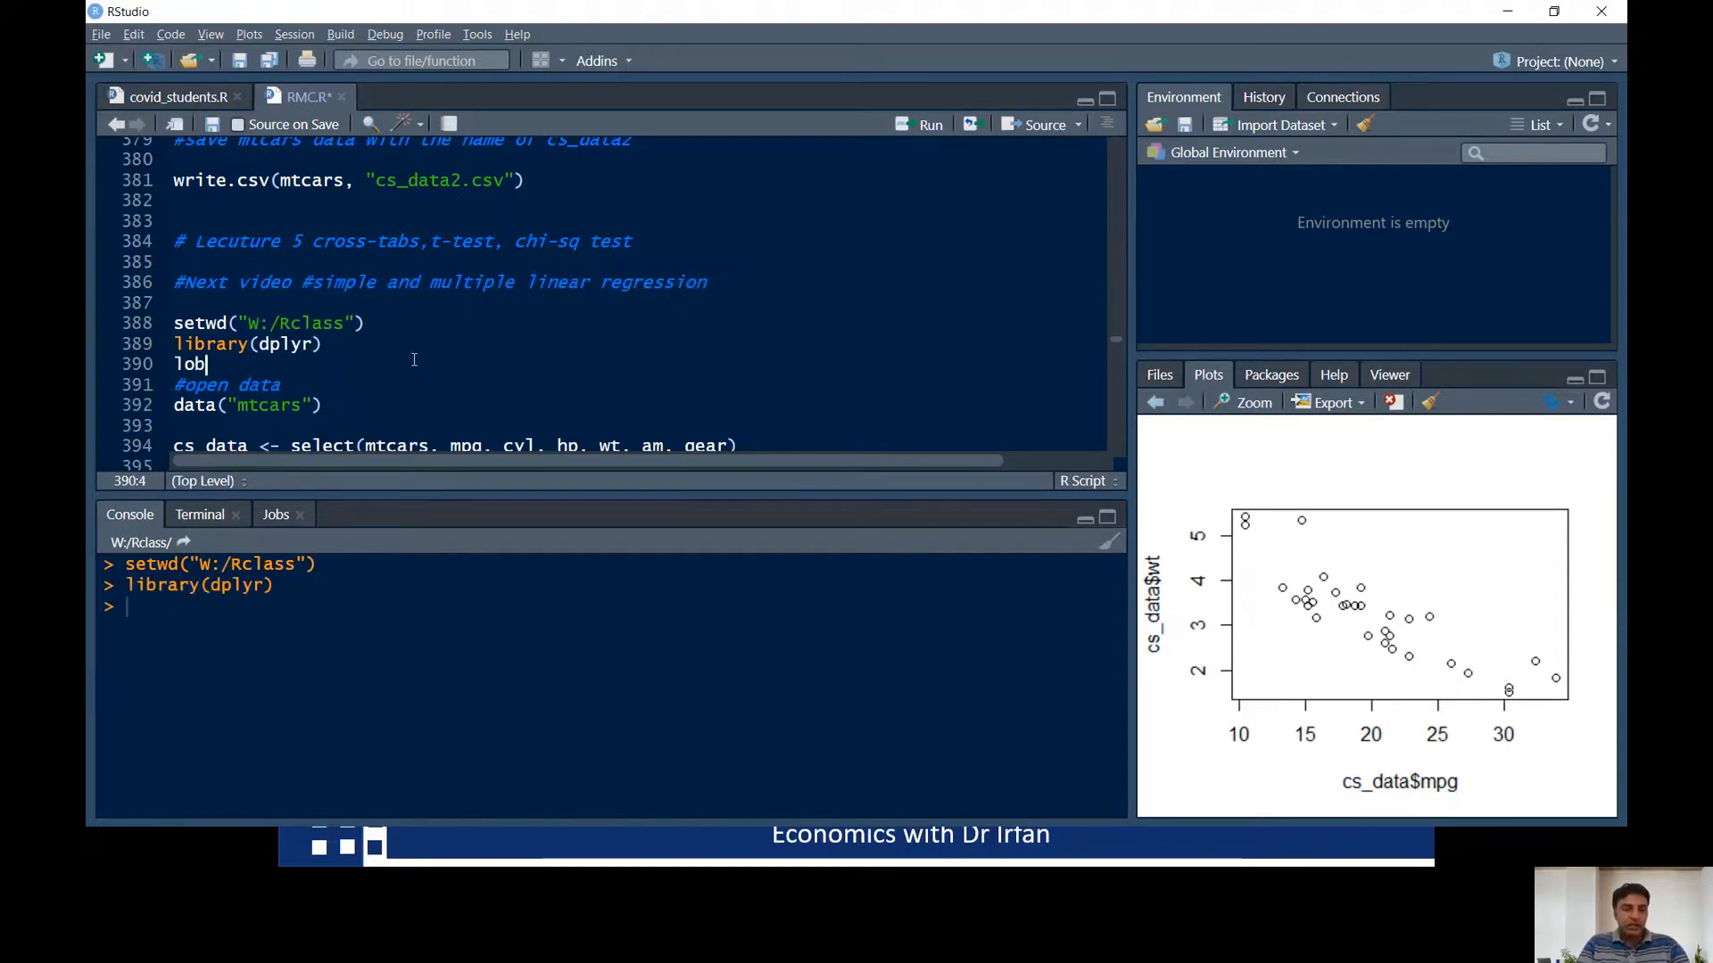
pyautogui.press('BackSpace')
pyautogui.press('BackSpace')
pyautogui.write('ib')
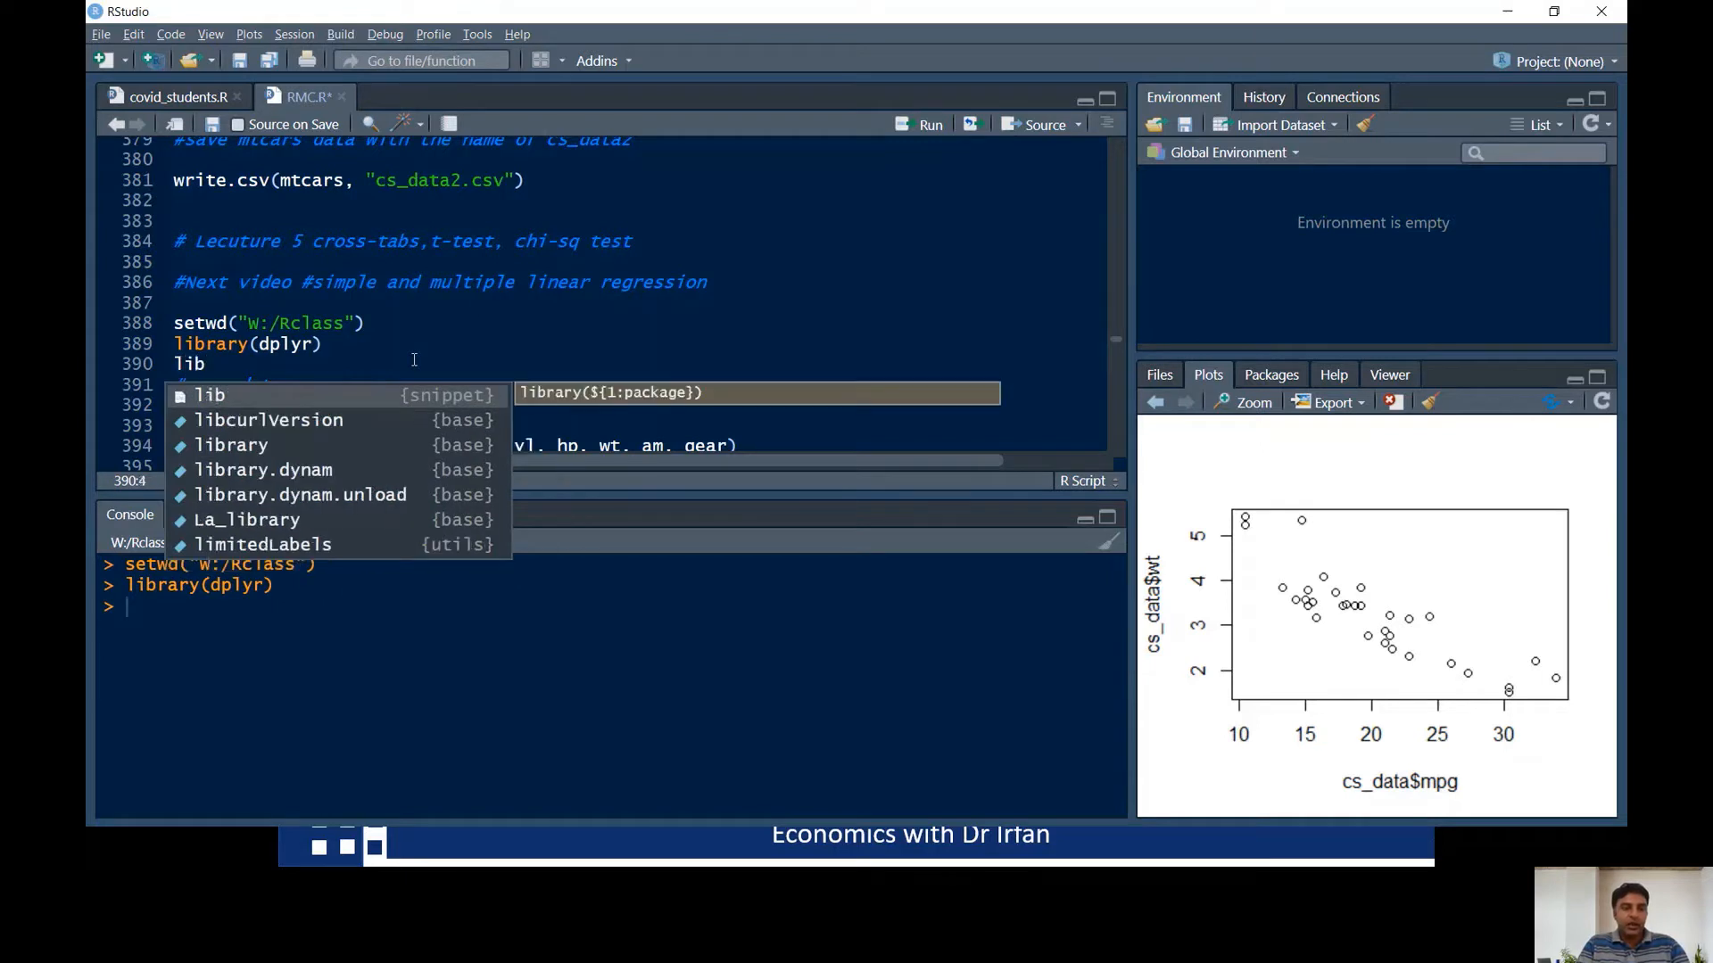
pyautogui.write('ra')
pyautogui.press('Tab')
pyautogui.write('t')
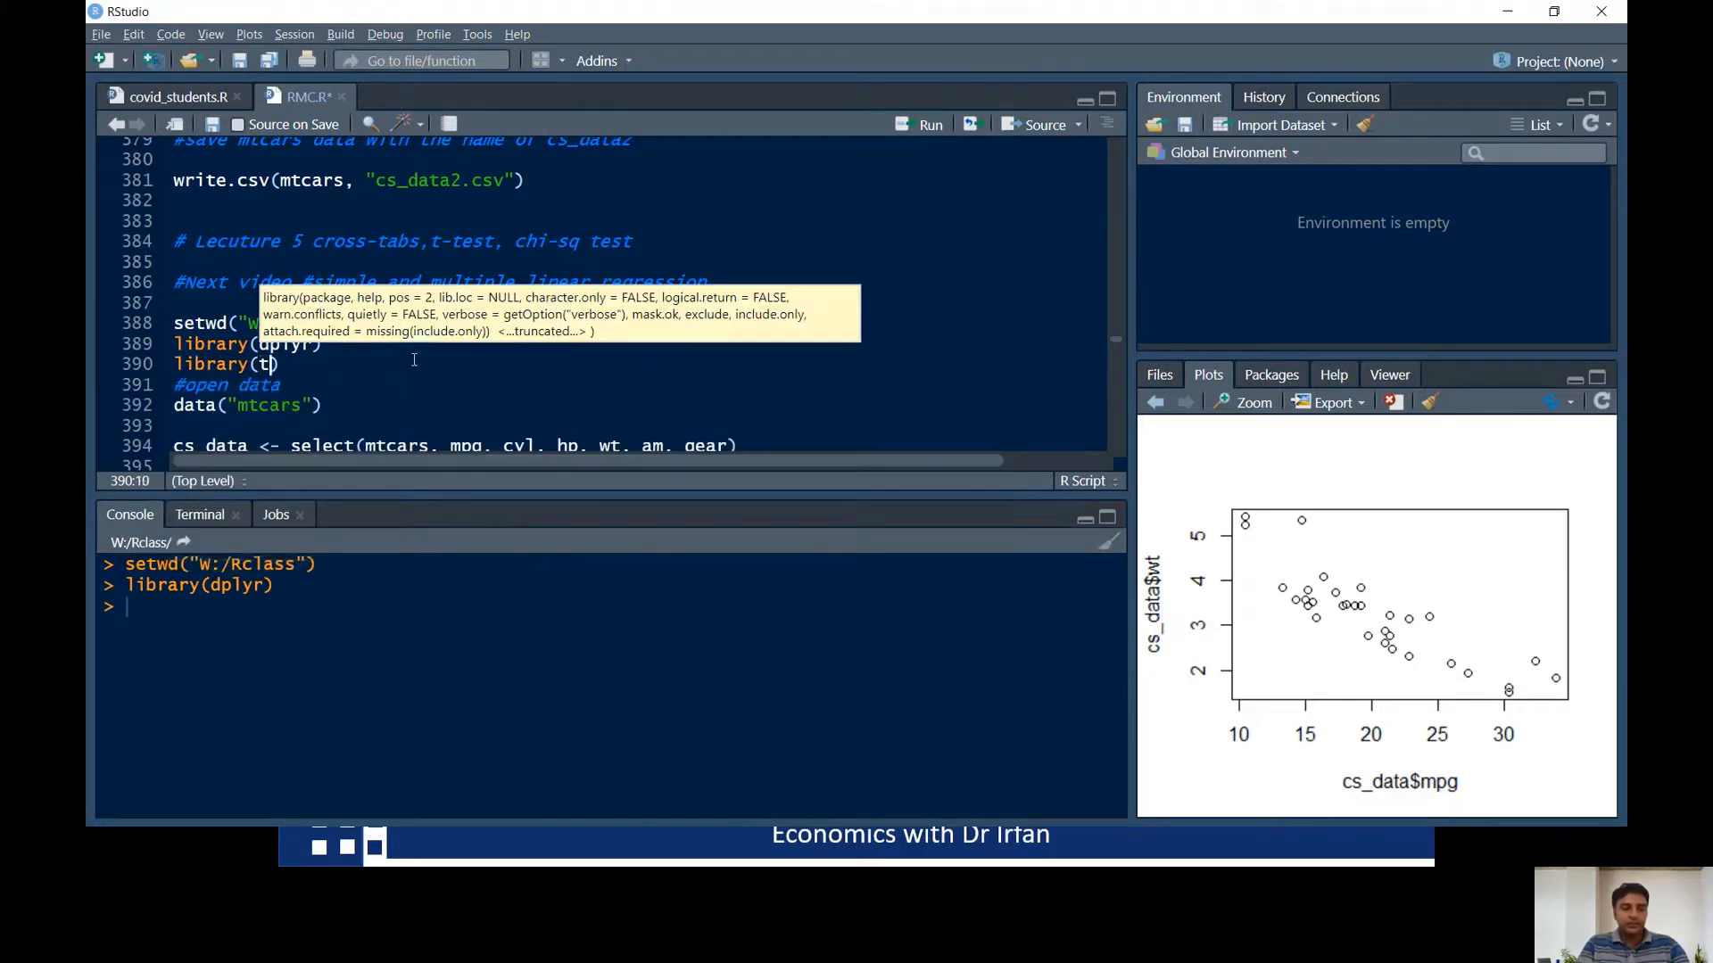
pyautogui.write('idylog')
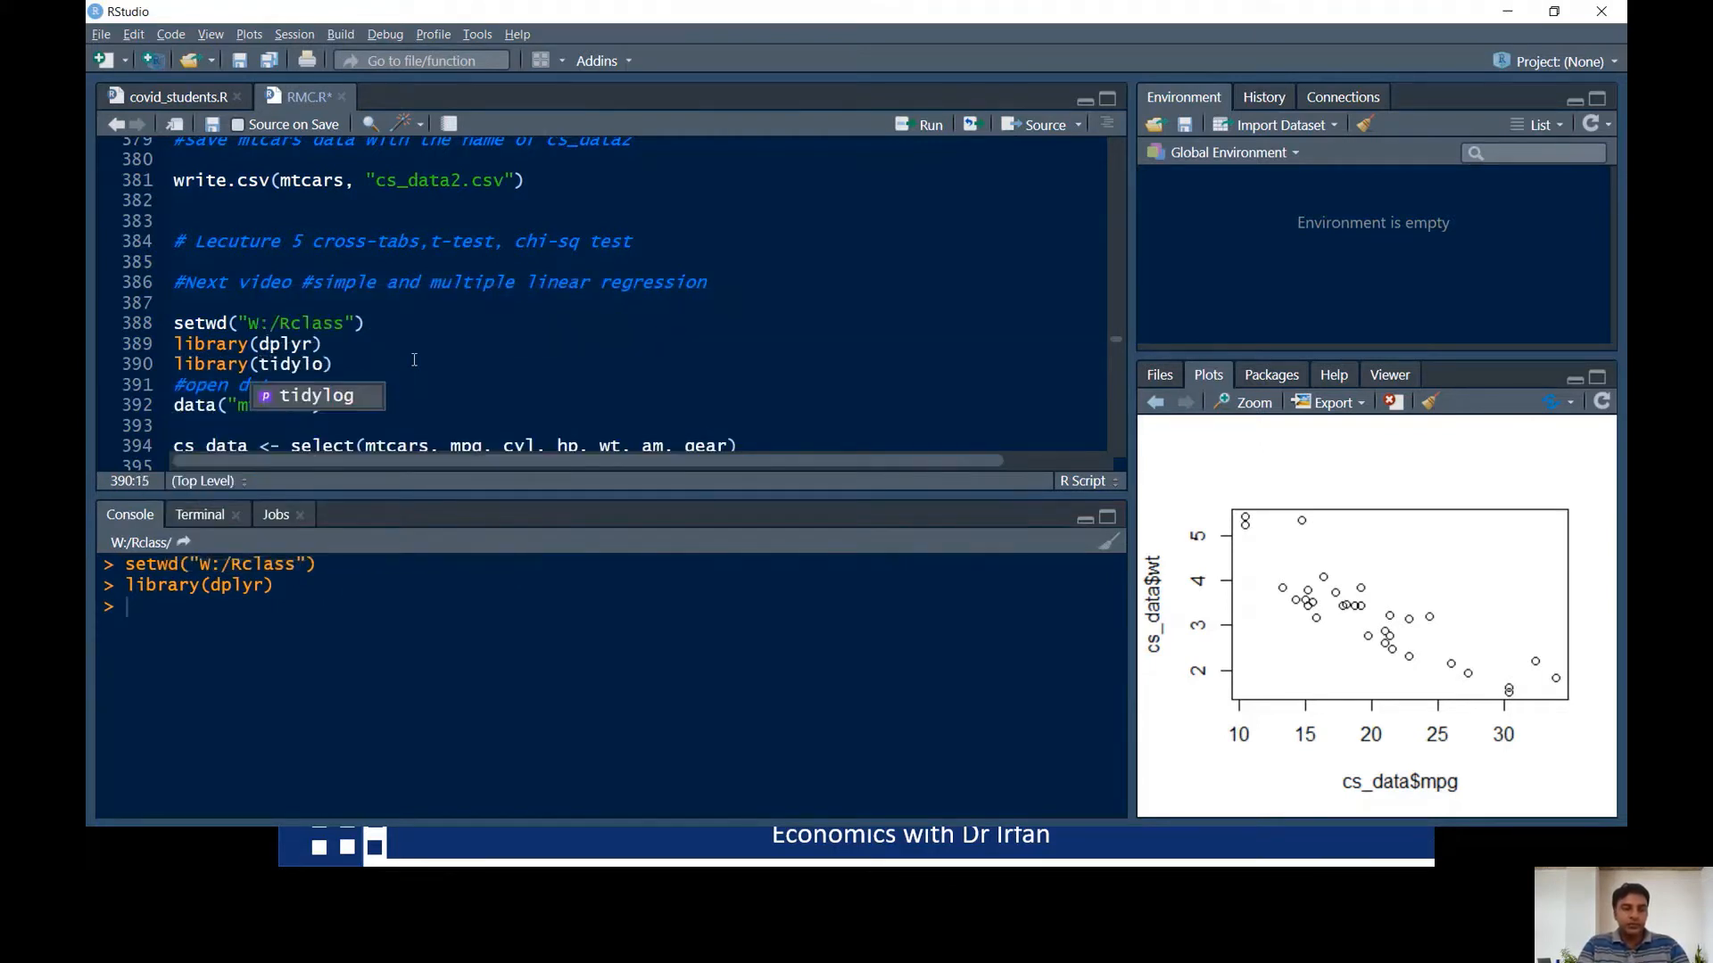
pyautogui.hotkey('ctrl', 'Return')
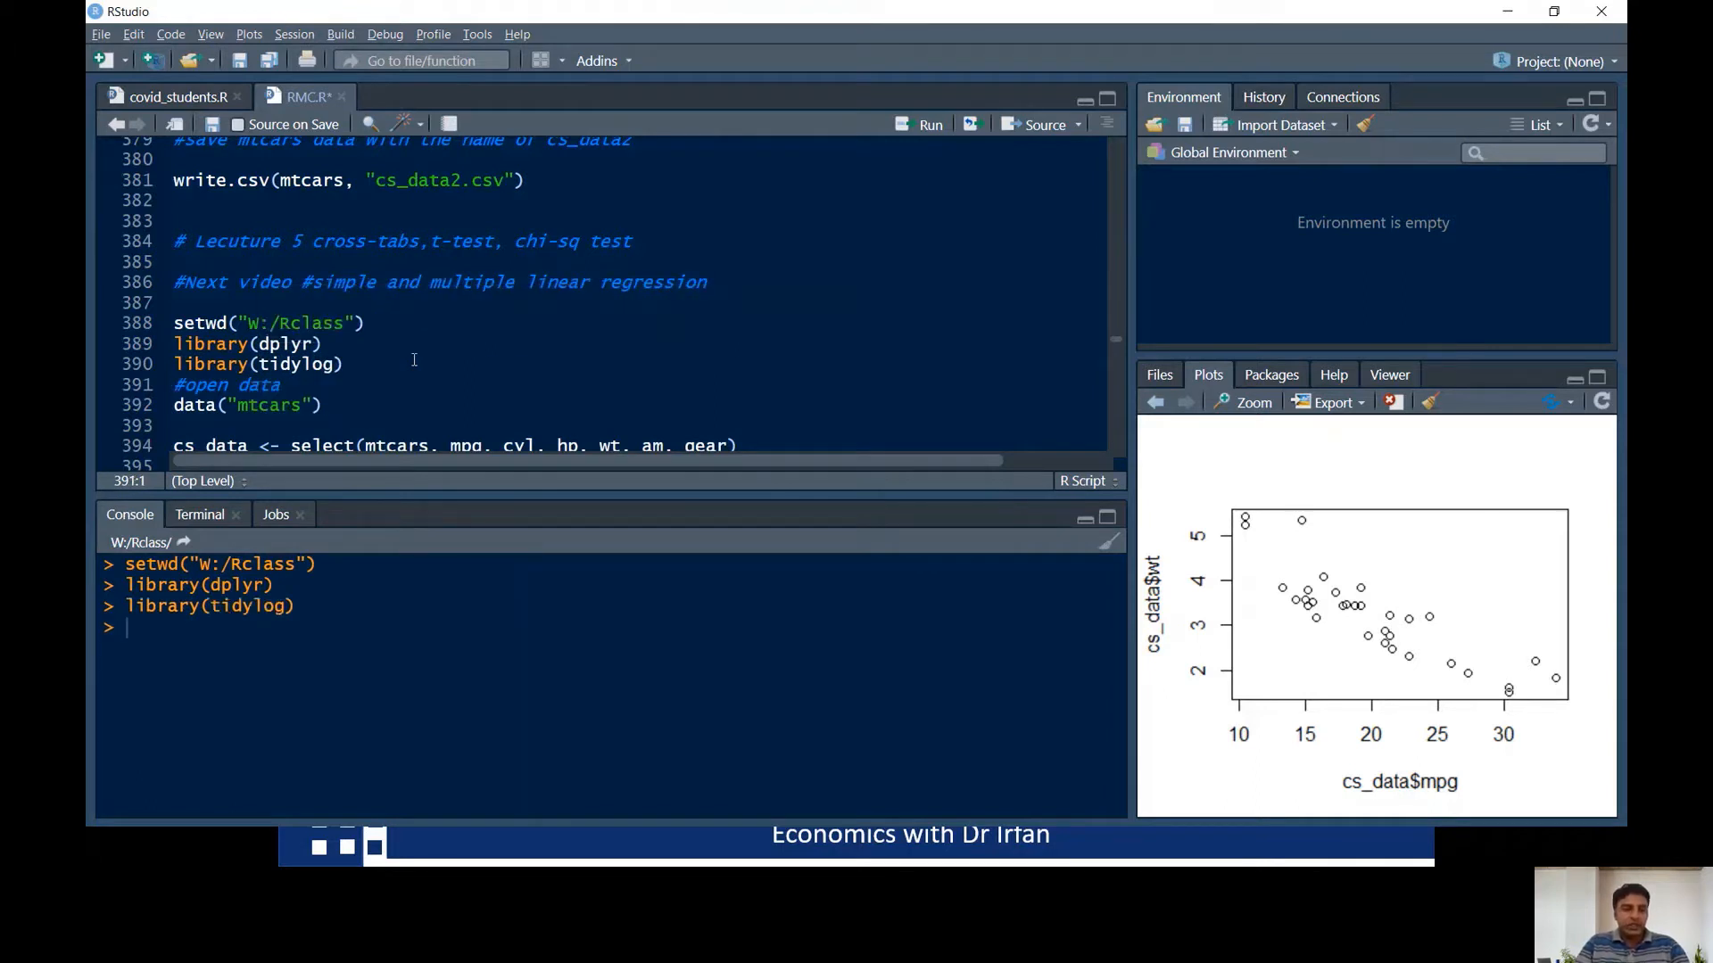
pyautogui.press('Return')
pyautogui.press('Up')
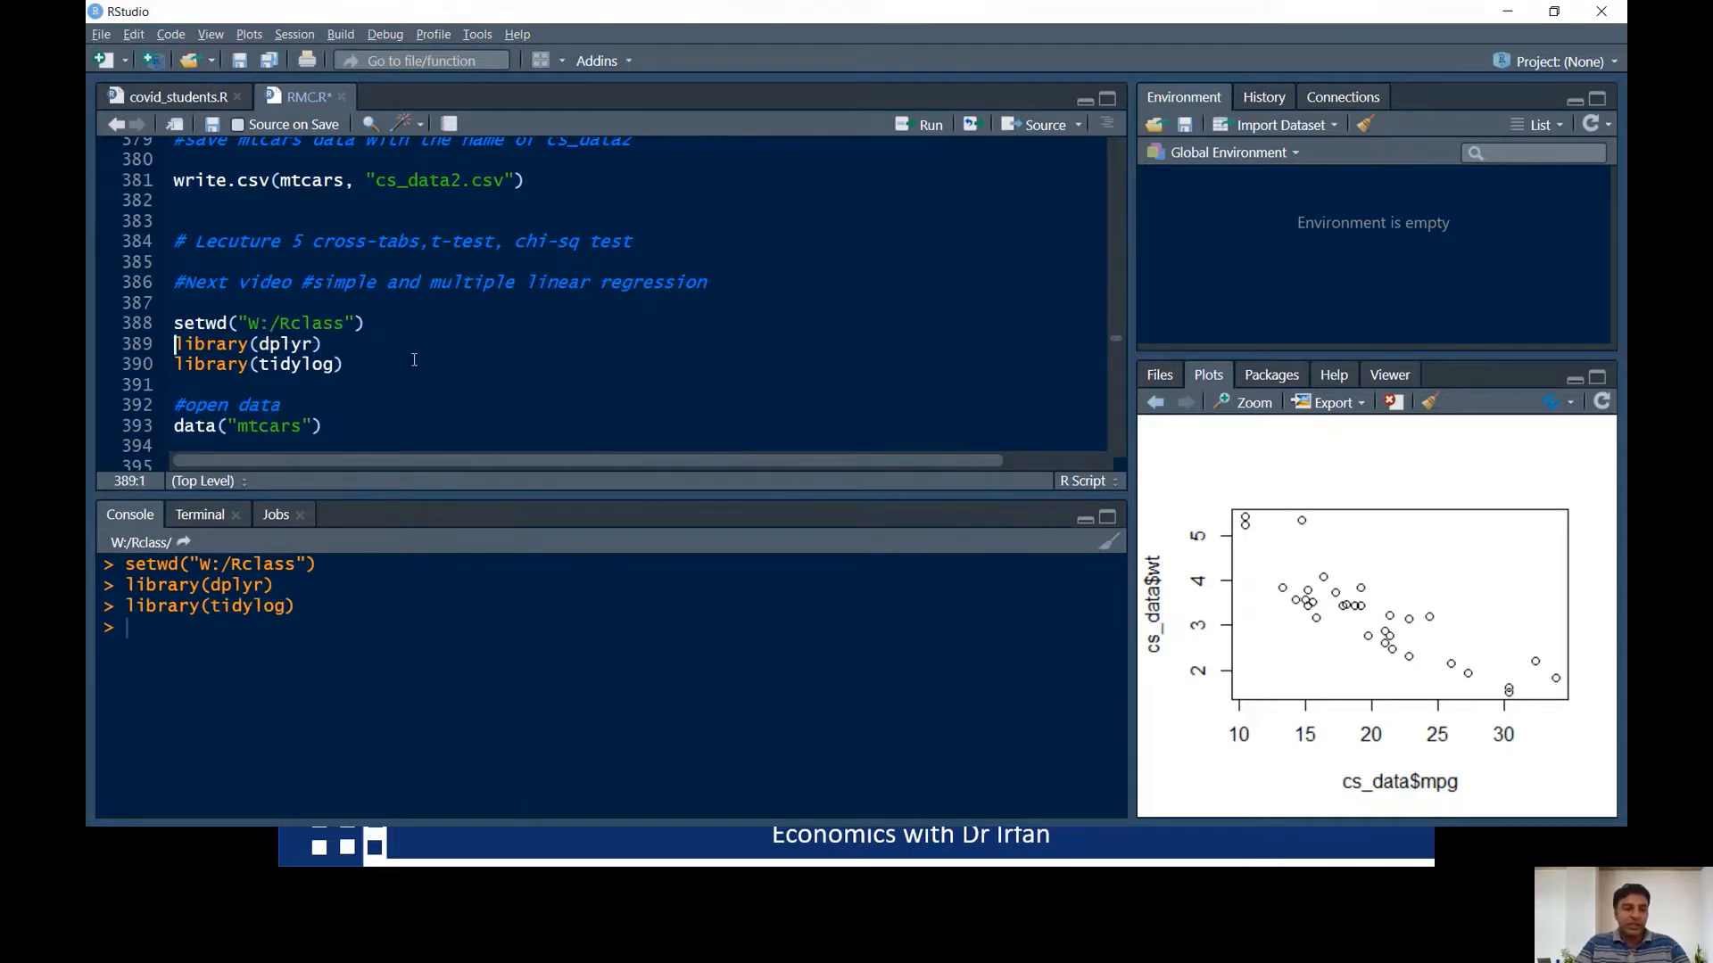
# - Run the data("mtcars") line to load the mtcars dataset
pyautogui.press('Down')
pyautogui.press('Down')
pyautogui.press('Down')
pyautogui.press('Down')
pyautogui.press('Down')
pyautogui.press('Down')
pyautogui.press('Down')
pyautogui.press('Up')
pyautogui.press('Up')
pyautogui.press('Up')
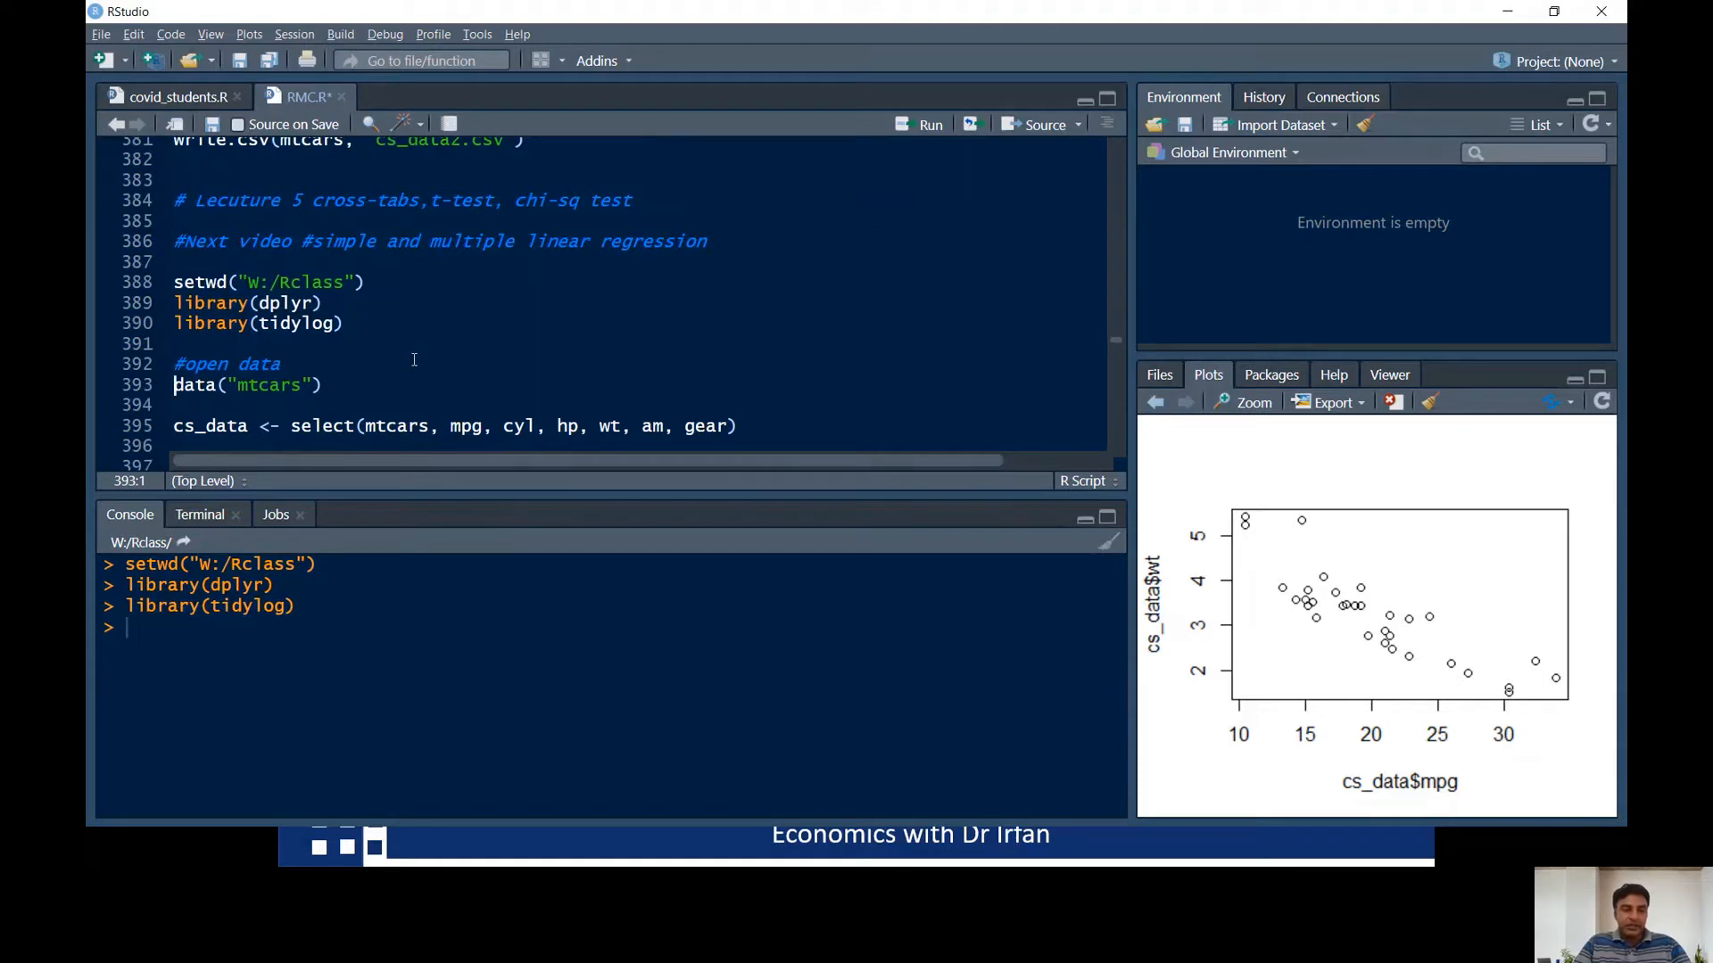
pyautogui.press('Right')
pyautogui.press('Left')
pyautogui.hotkey('ctrl', 'Return')
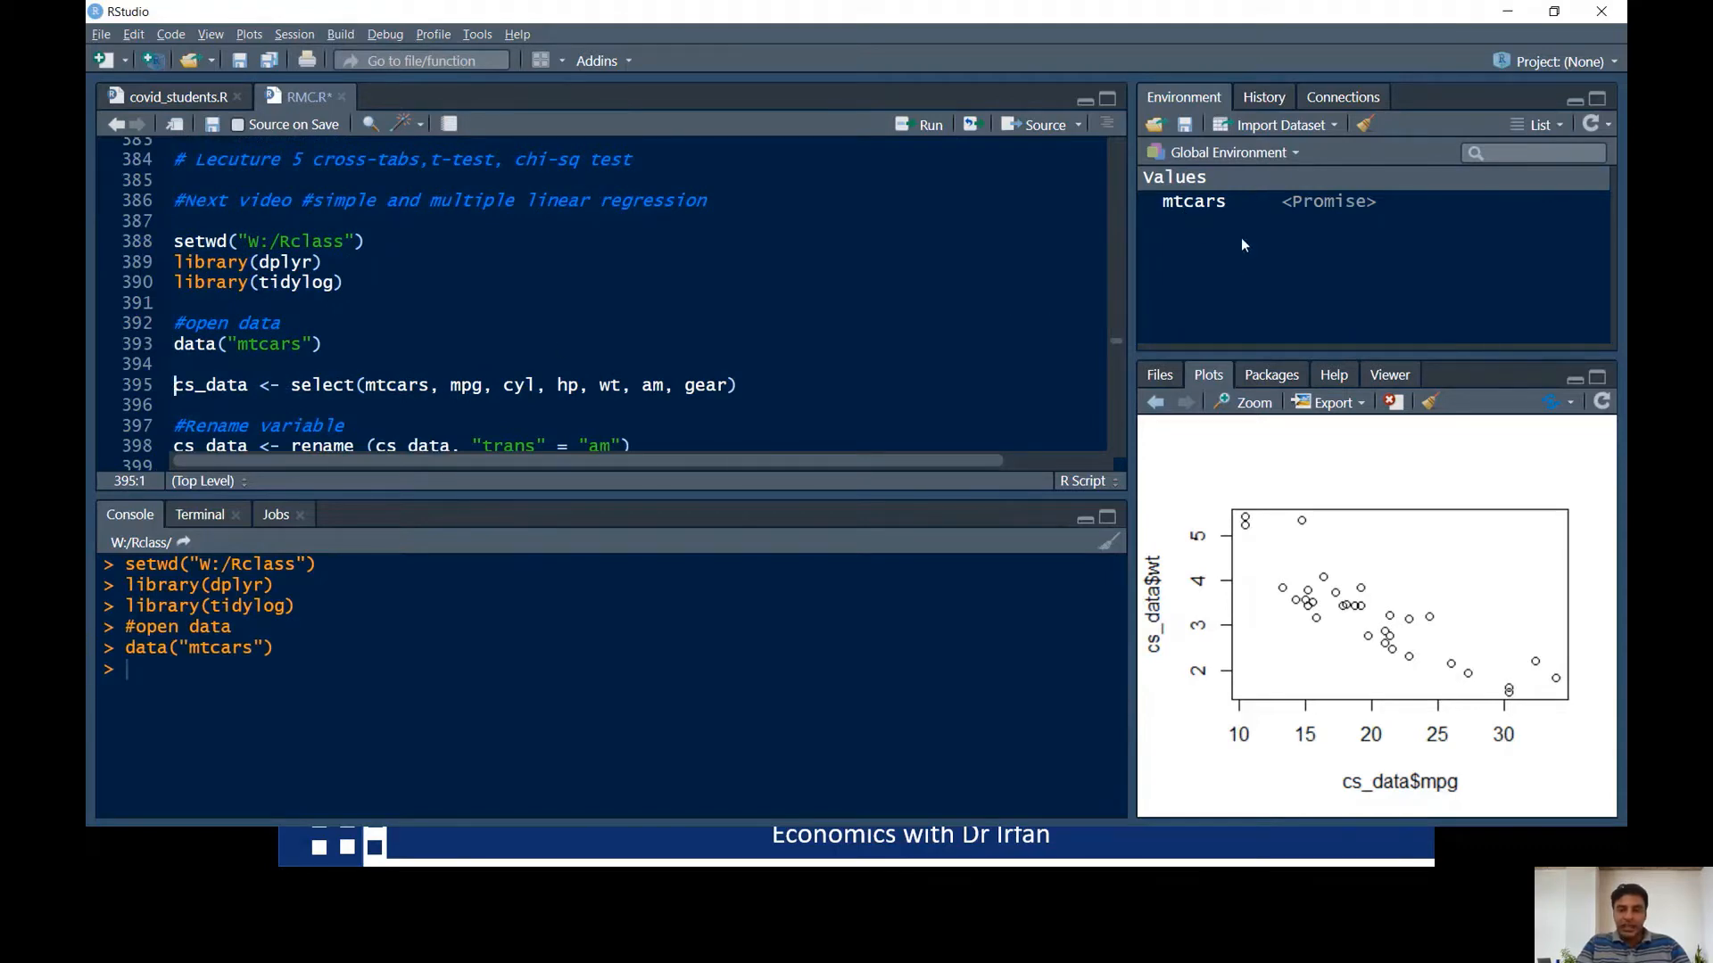
# - View the mtcars dataset as a table, inspect its columns, and return to the RMC.R script
pyautogui.click(1186, 204)
pyautogui.click(1206, 205)
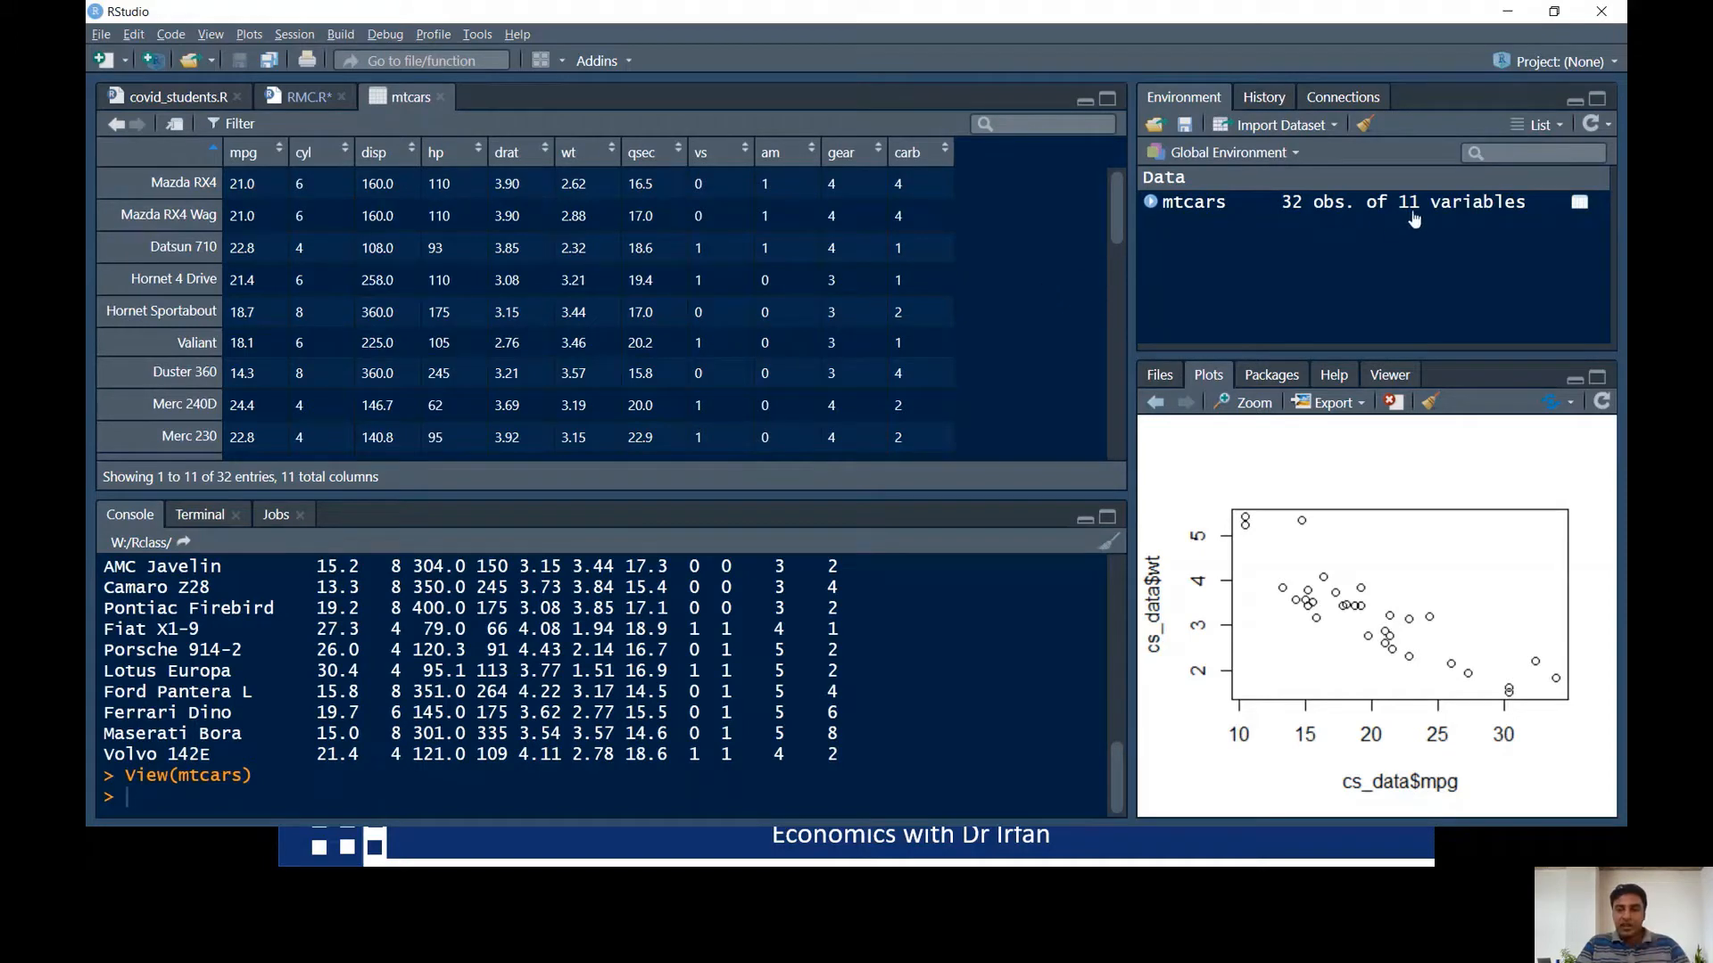
pyautogui.click(303, 100)
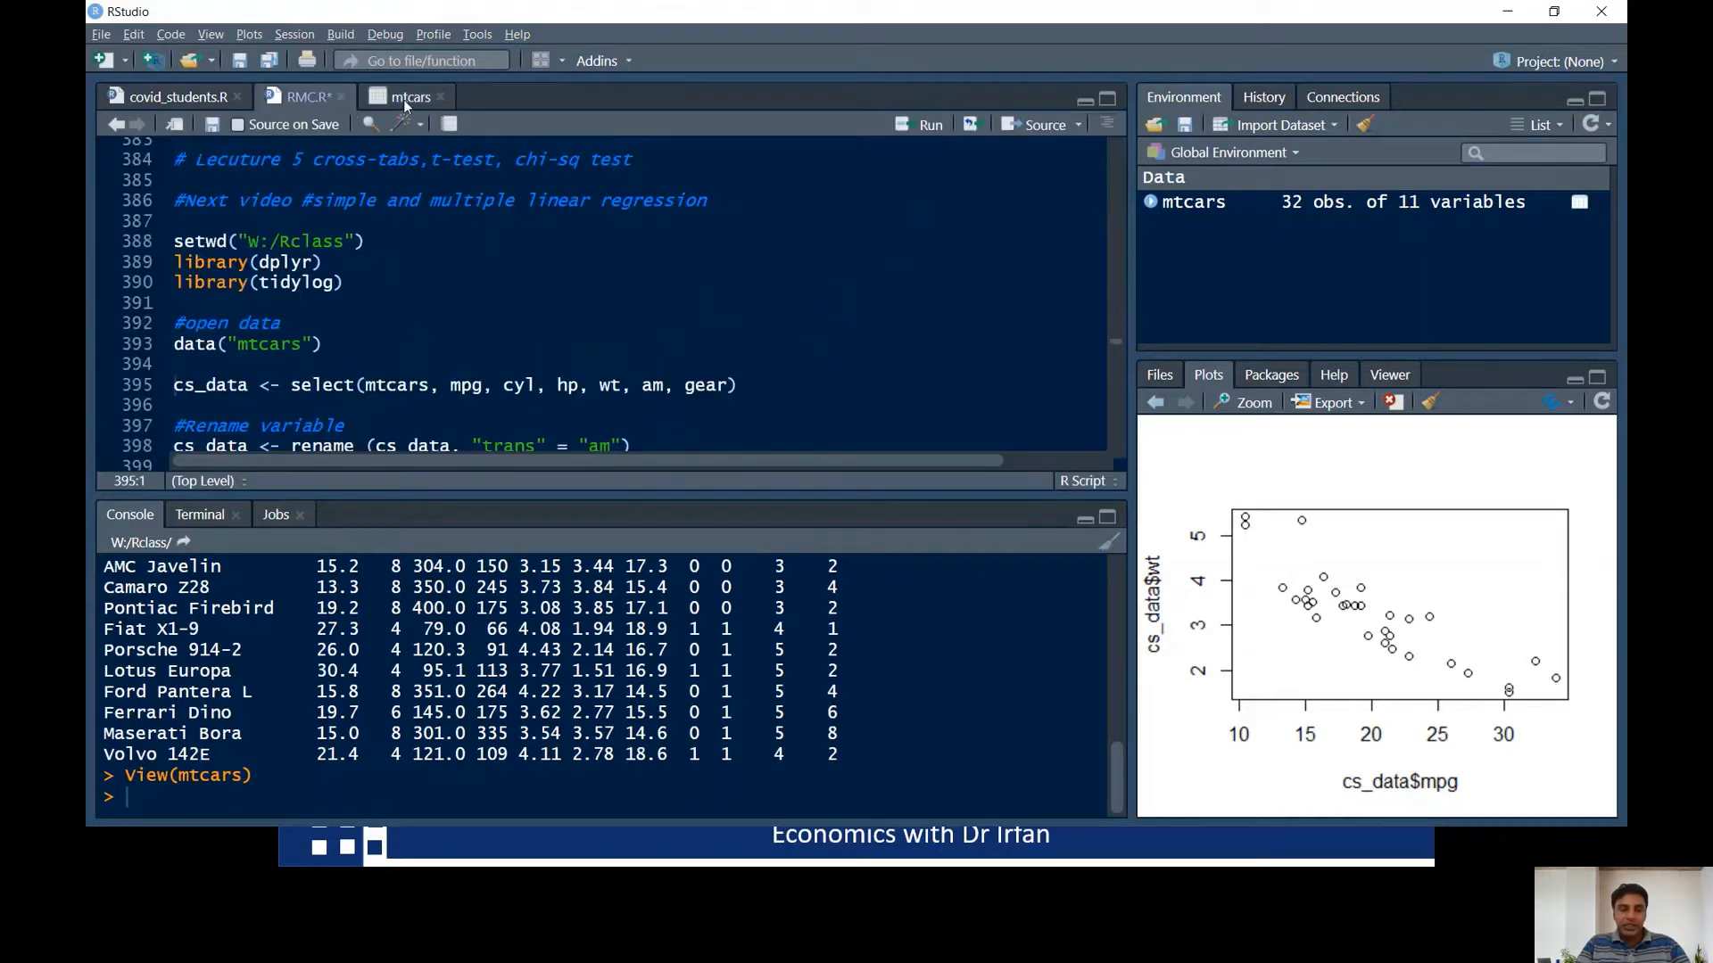
pyautogui.click(403, 99)
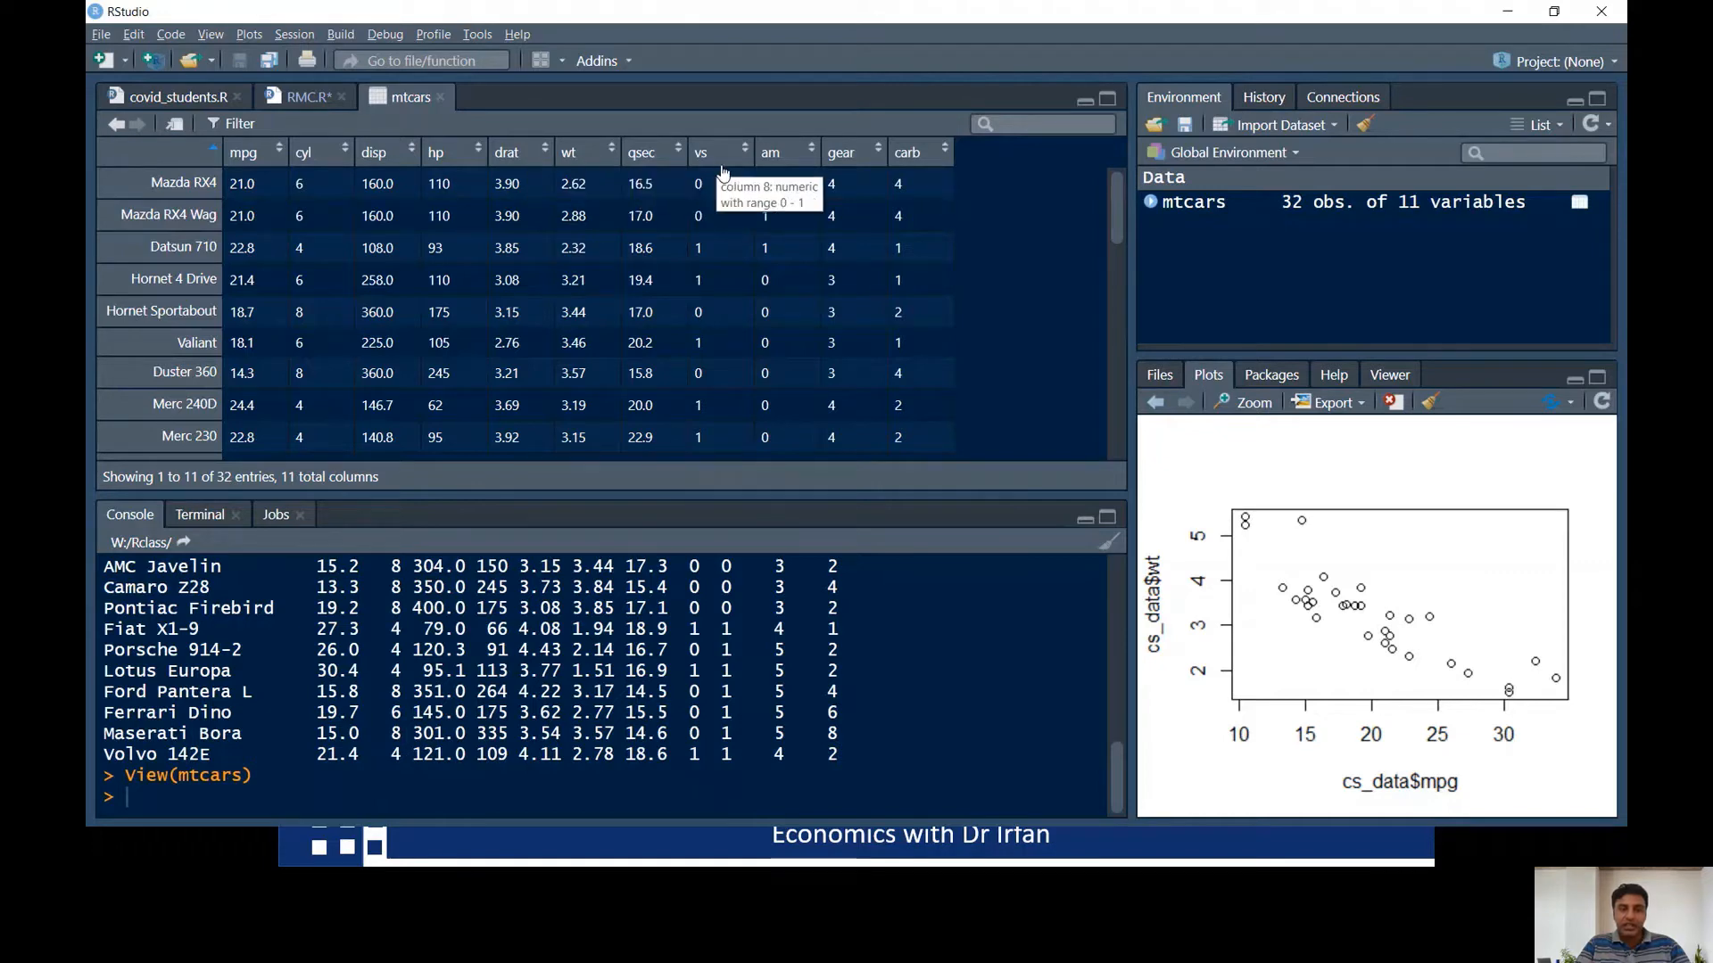
pyautogui.click(296, 96)
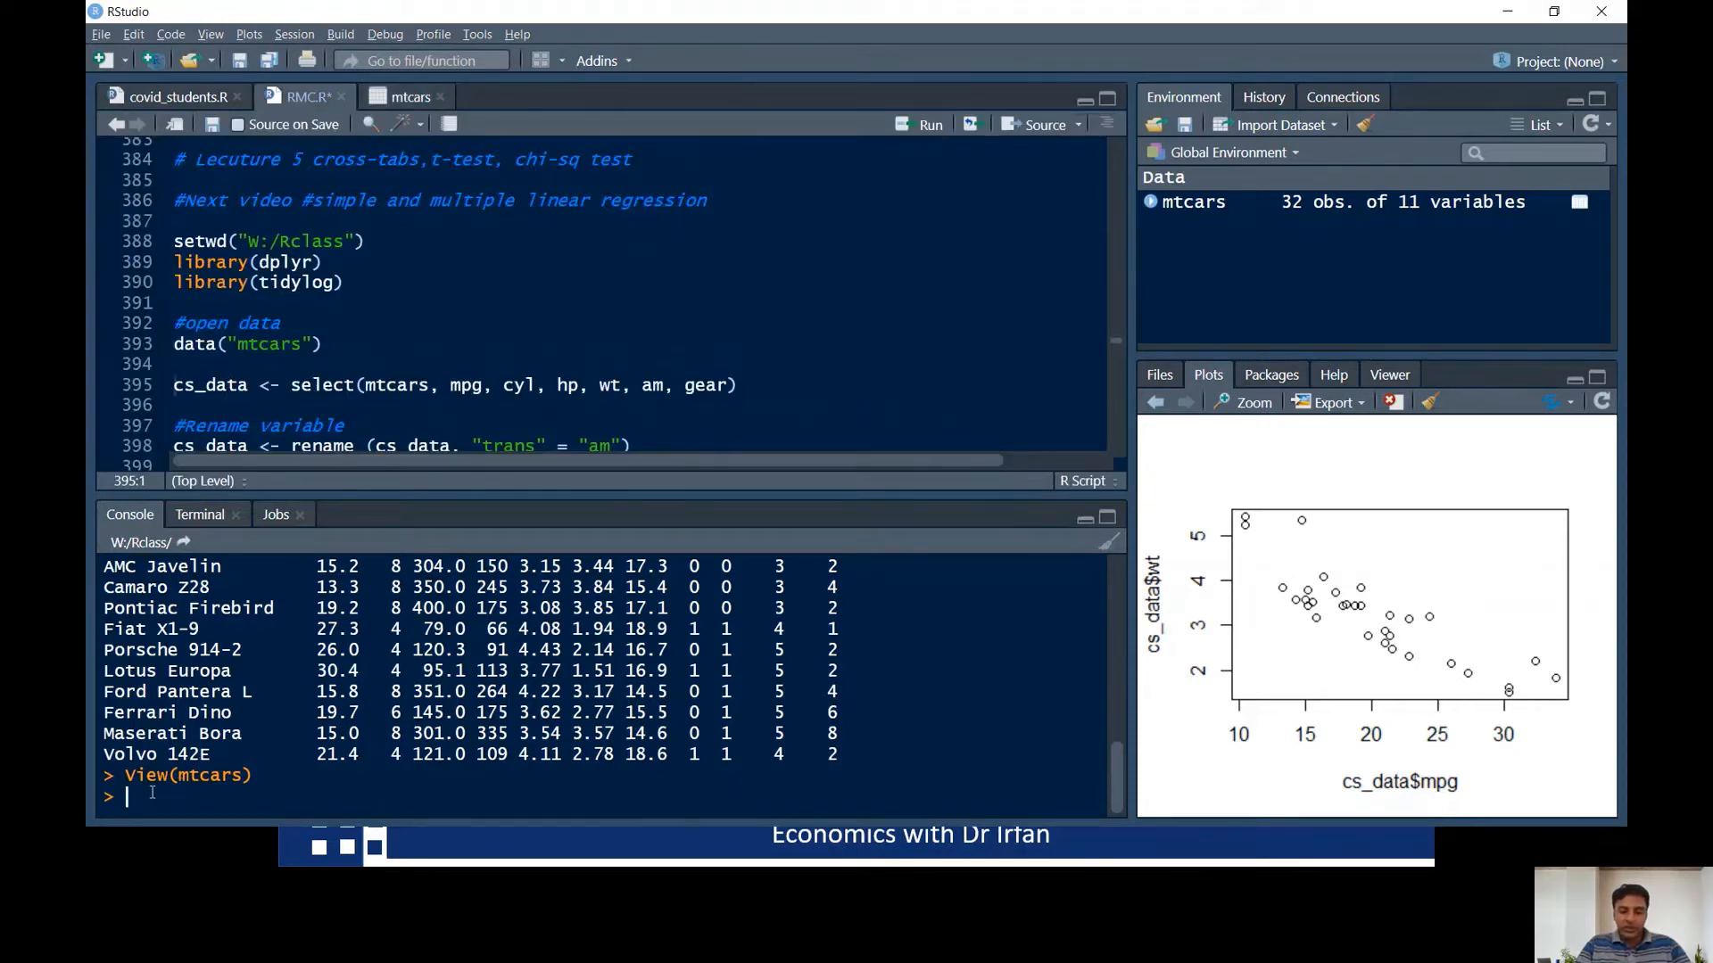
# - Run ?mtcars in the console and read the variable descriptions in the documentation's Format section
pyautogui.write('?mtcars')
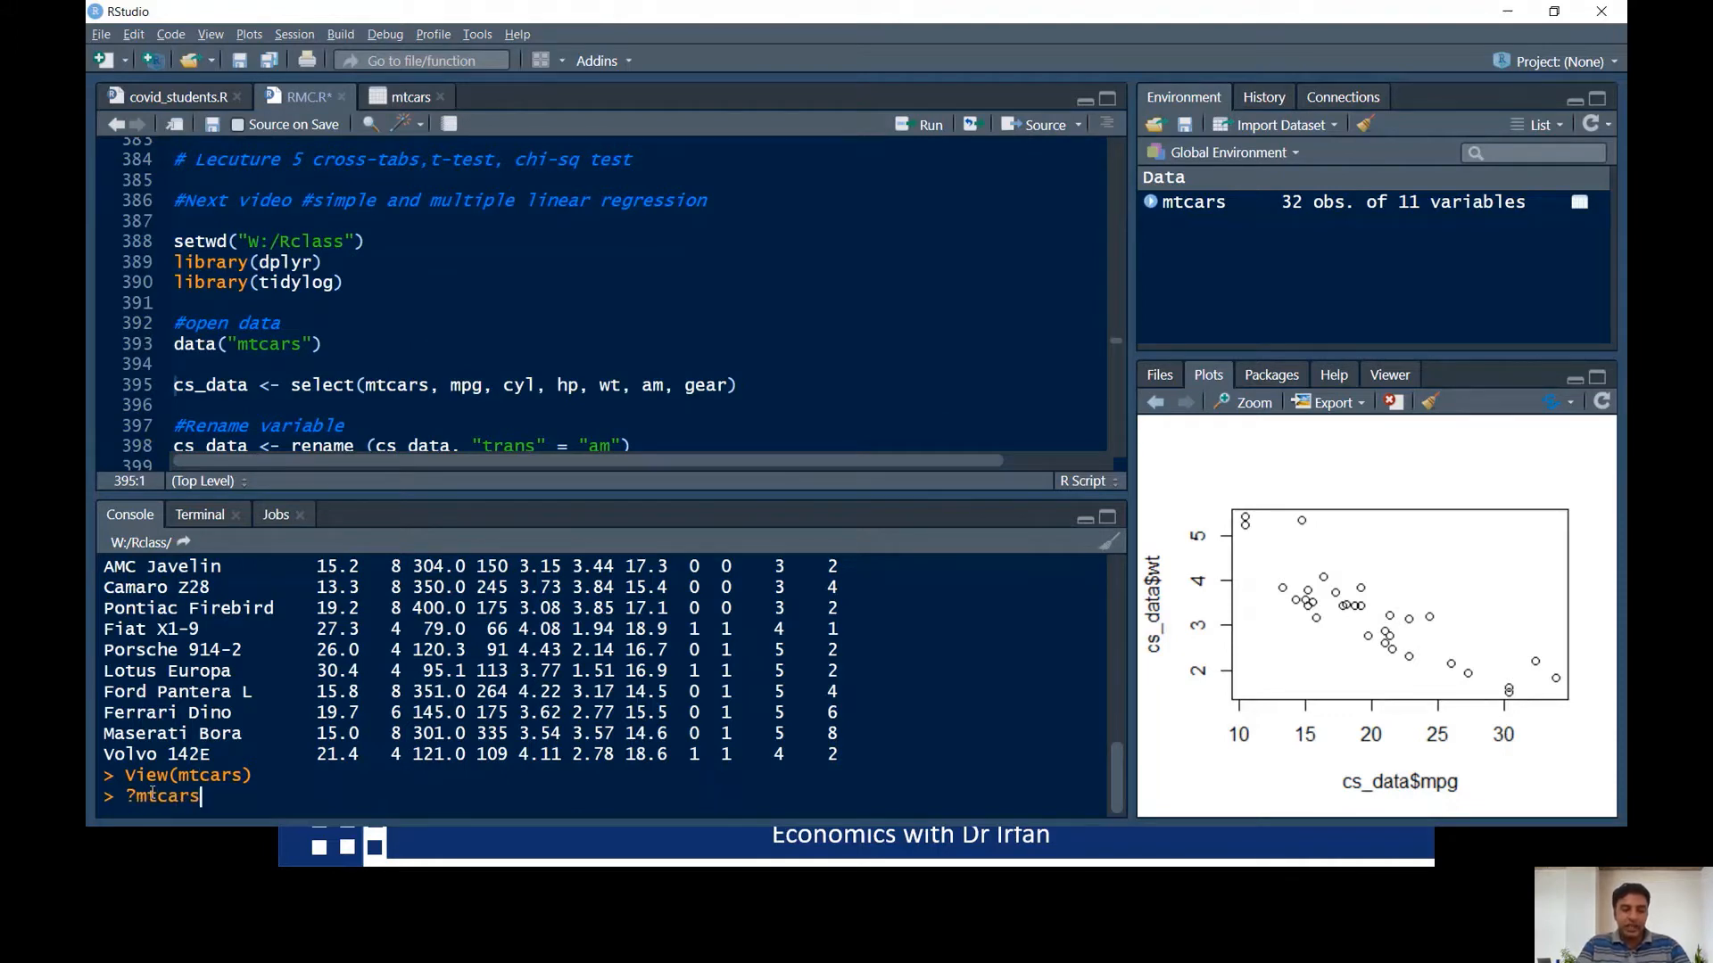
pyautogui.press('Return')
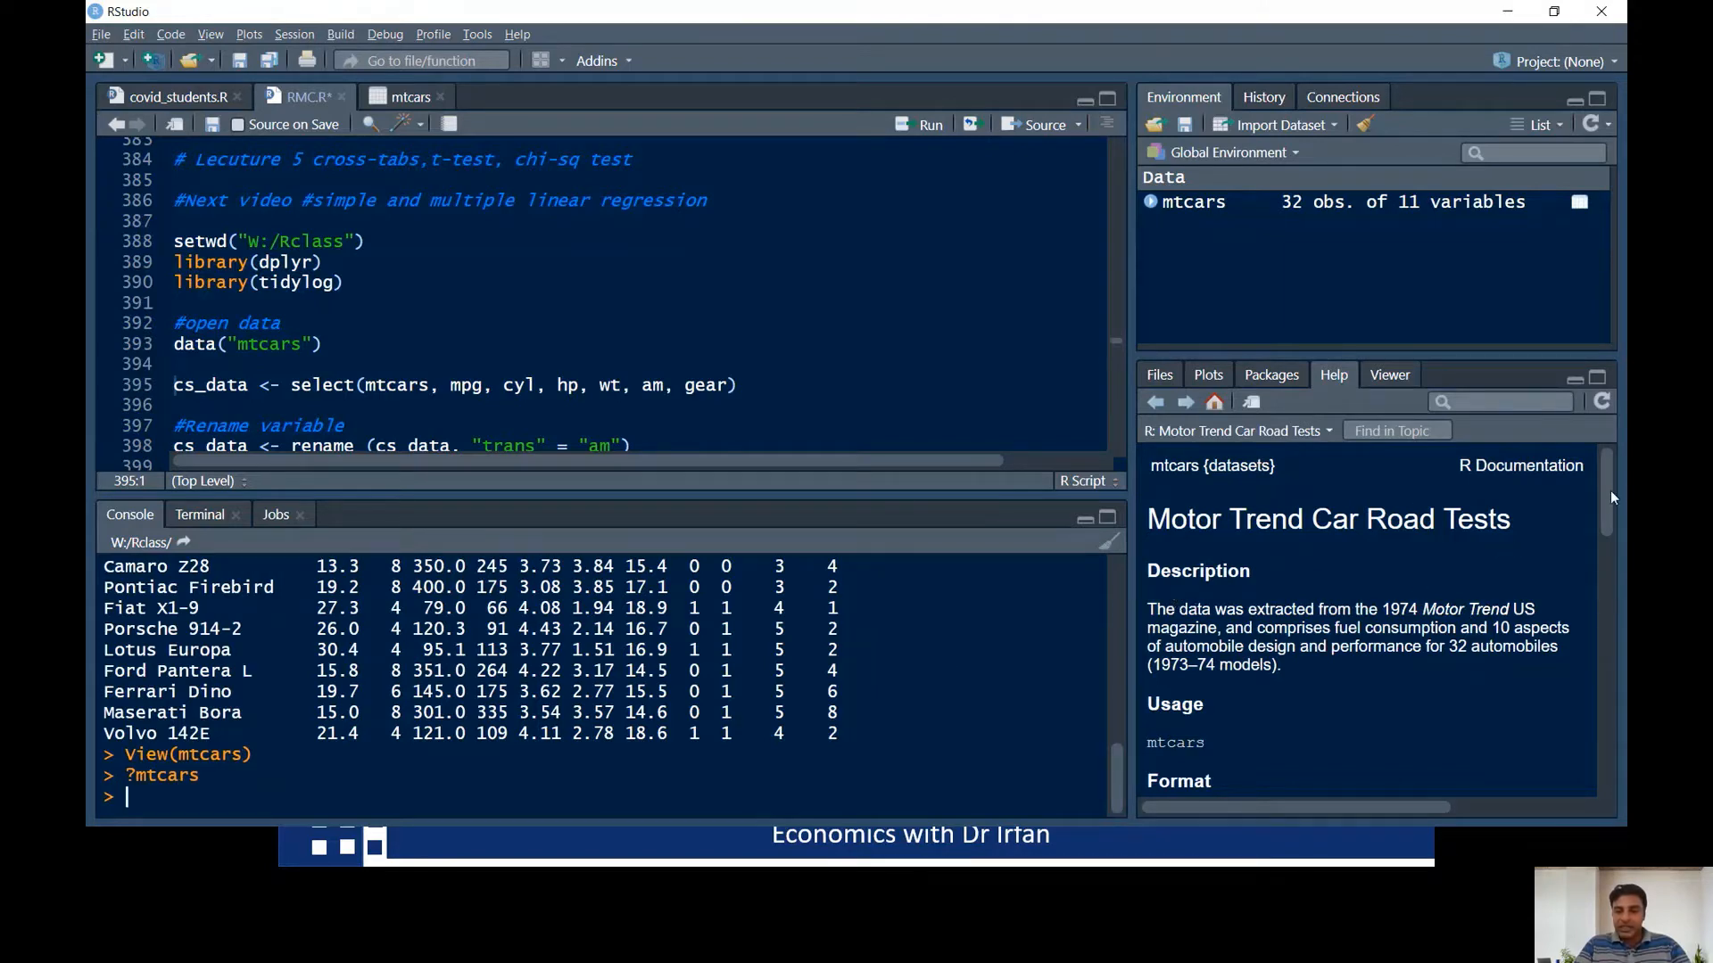
pyautogui.moveTo(1606, 494); pyautogui.dragTo(1619, 592)
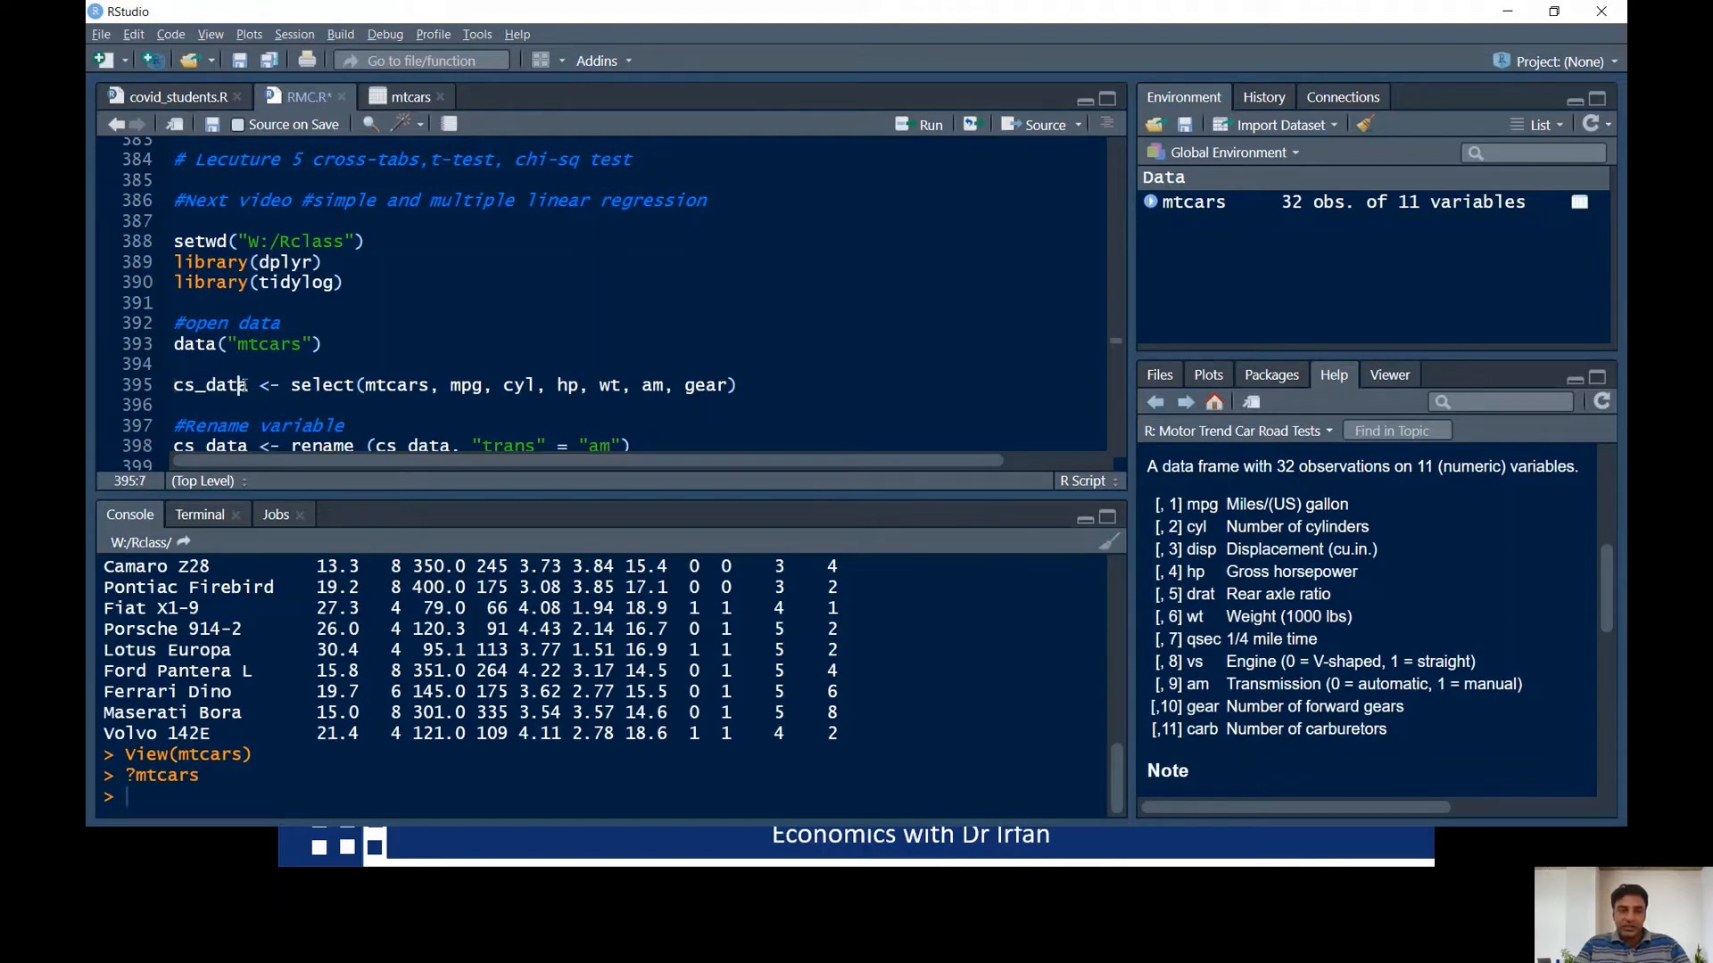
# - Run the select line that creates cs_data from mtcars with mpg, cyl, hp, wt, am and gear
pyautogui.moveTo(247, 386); pyautogui.dragTo(196, 386)
pyautogui.moveTo(248, 385); pyautogui.dragTo(175, 385)
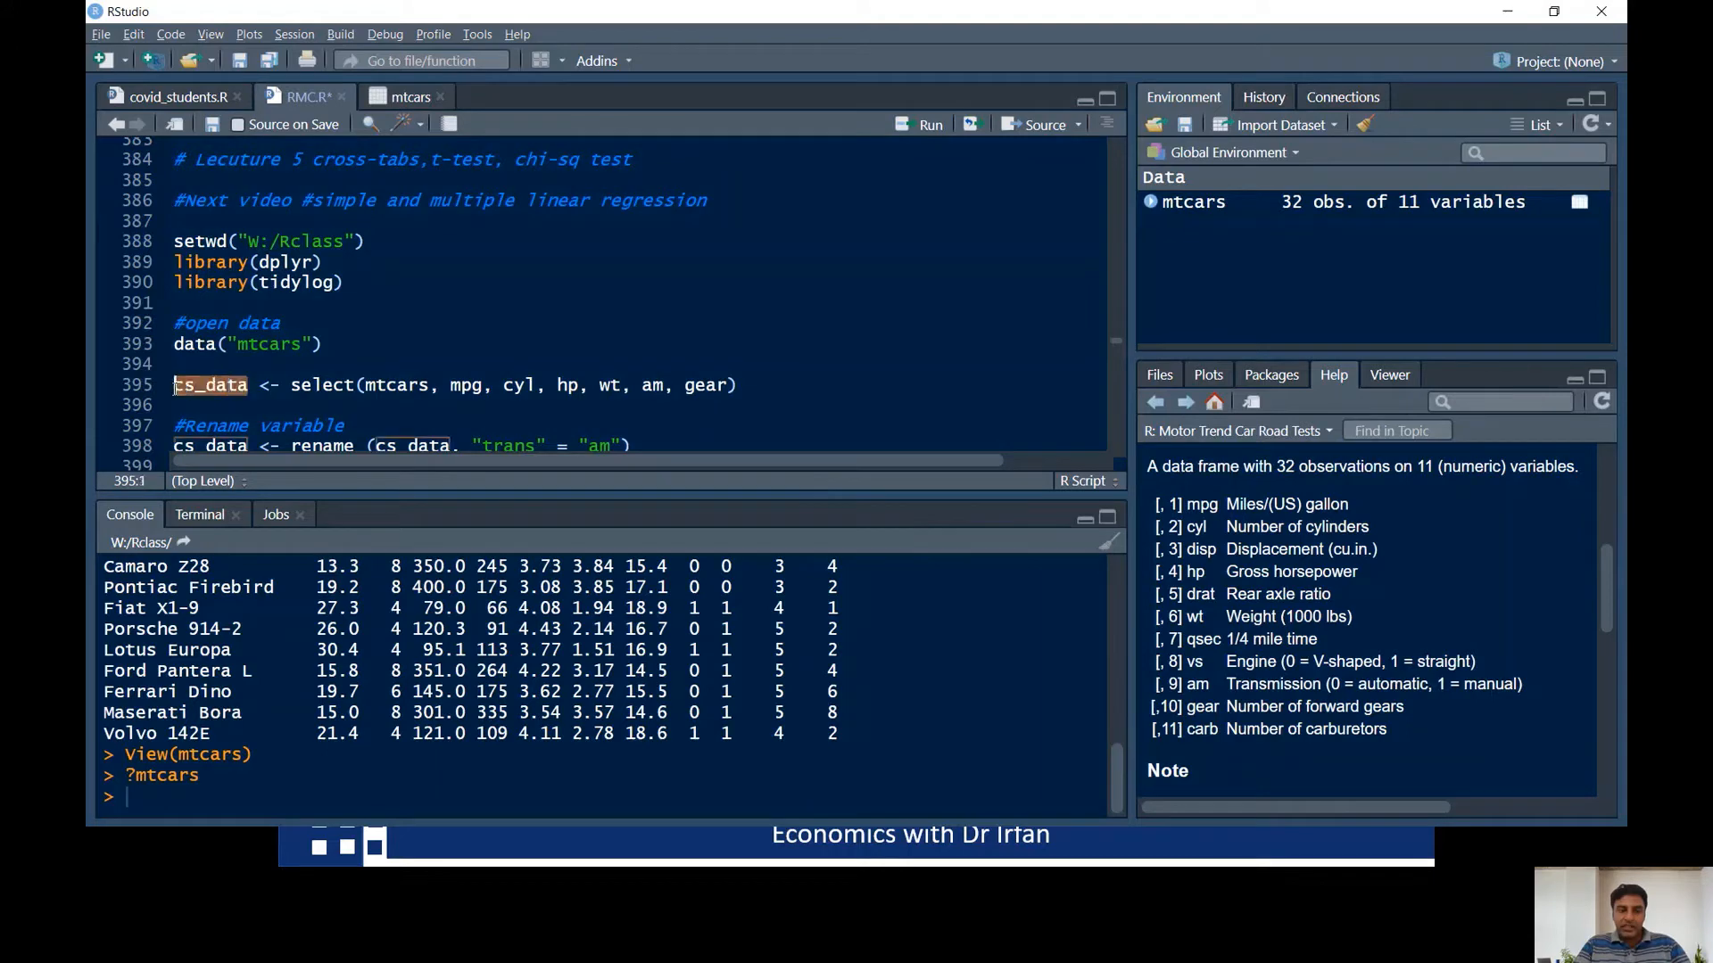
pyautogui.click(259, 386)
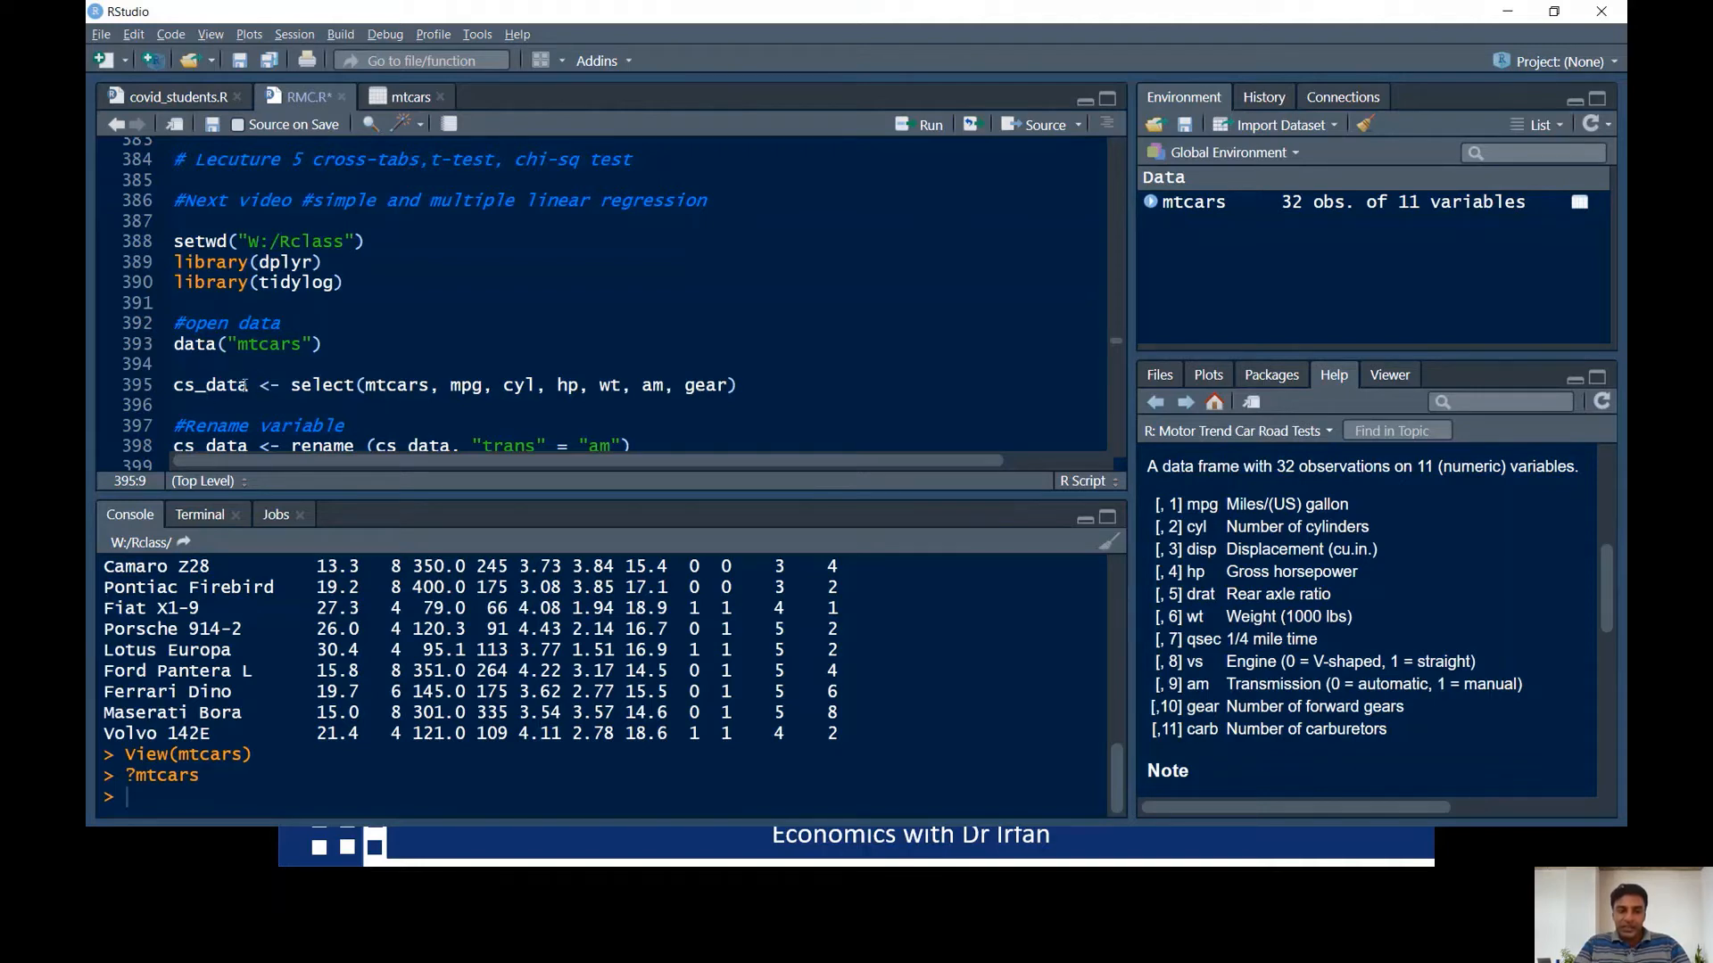
pyautogui.moveTo(249, 384); pyautogui.dragTo(171, 389)
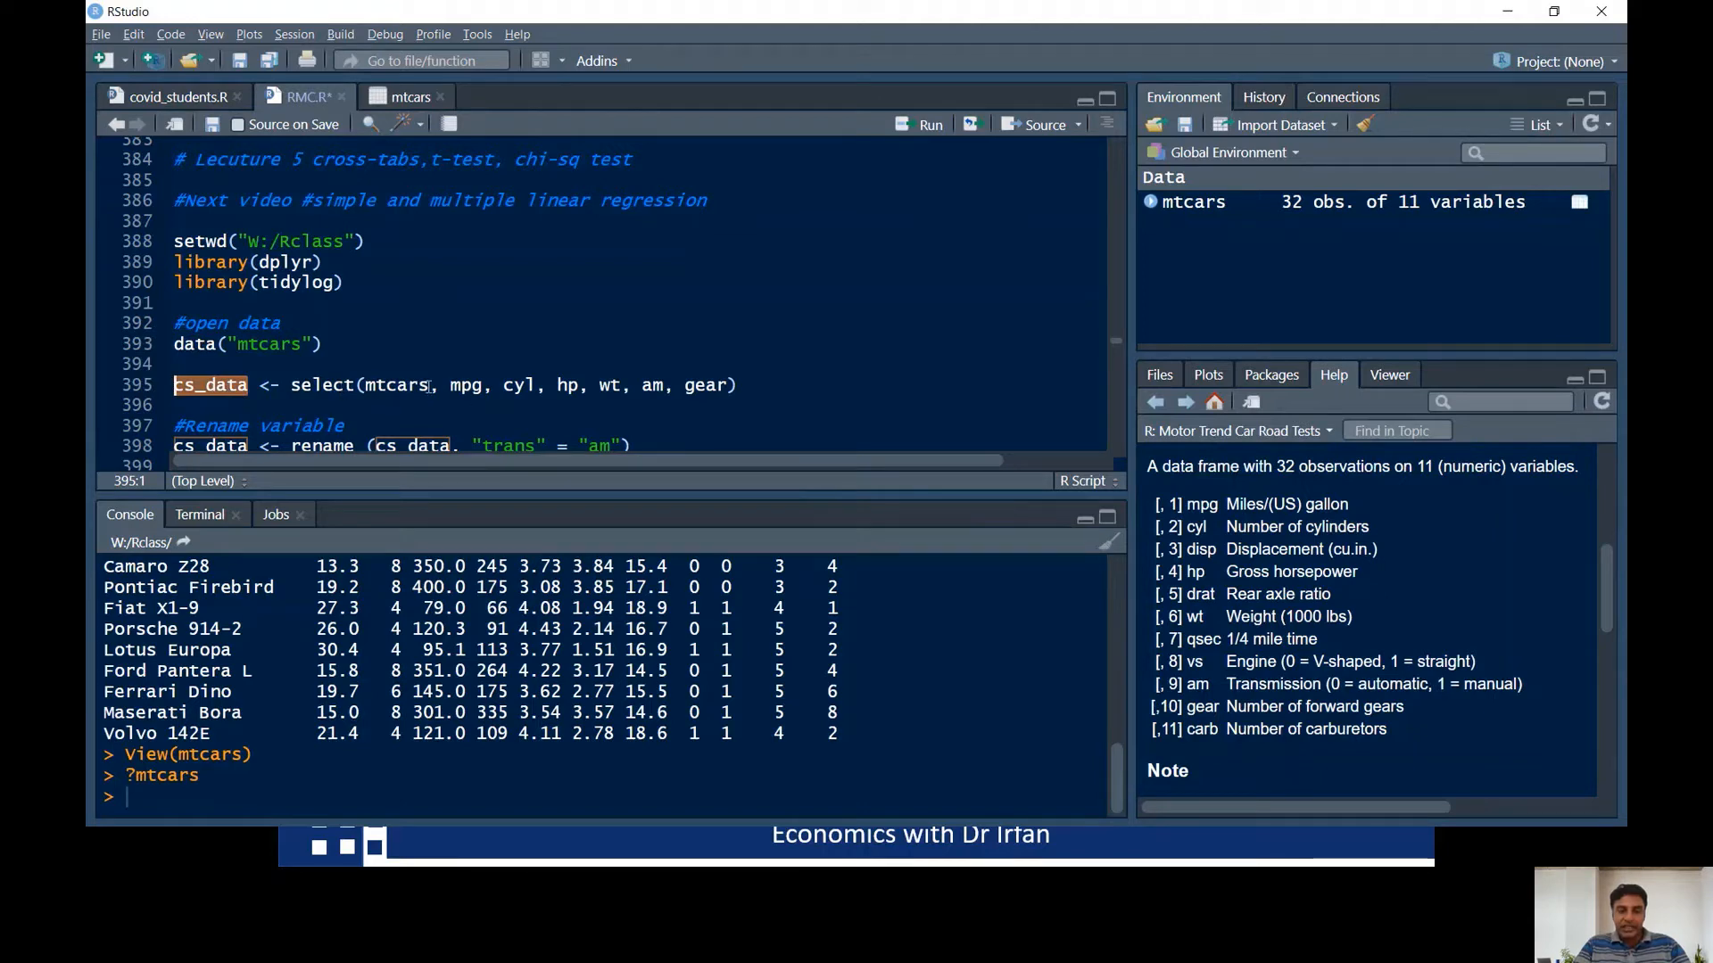
pyautogui.moveTo(419, 385); pyautogui.dragTo(375, 385)
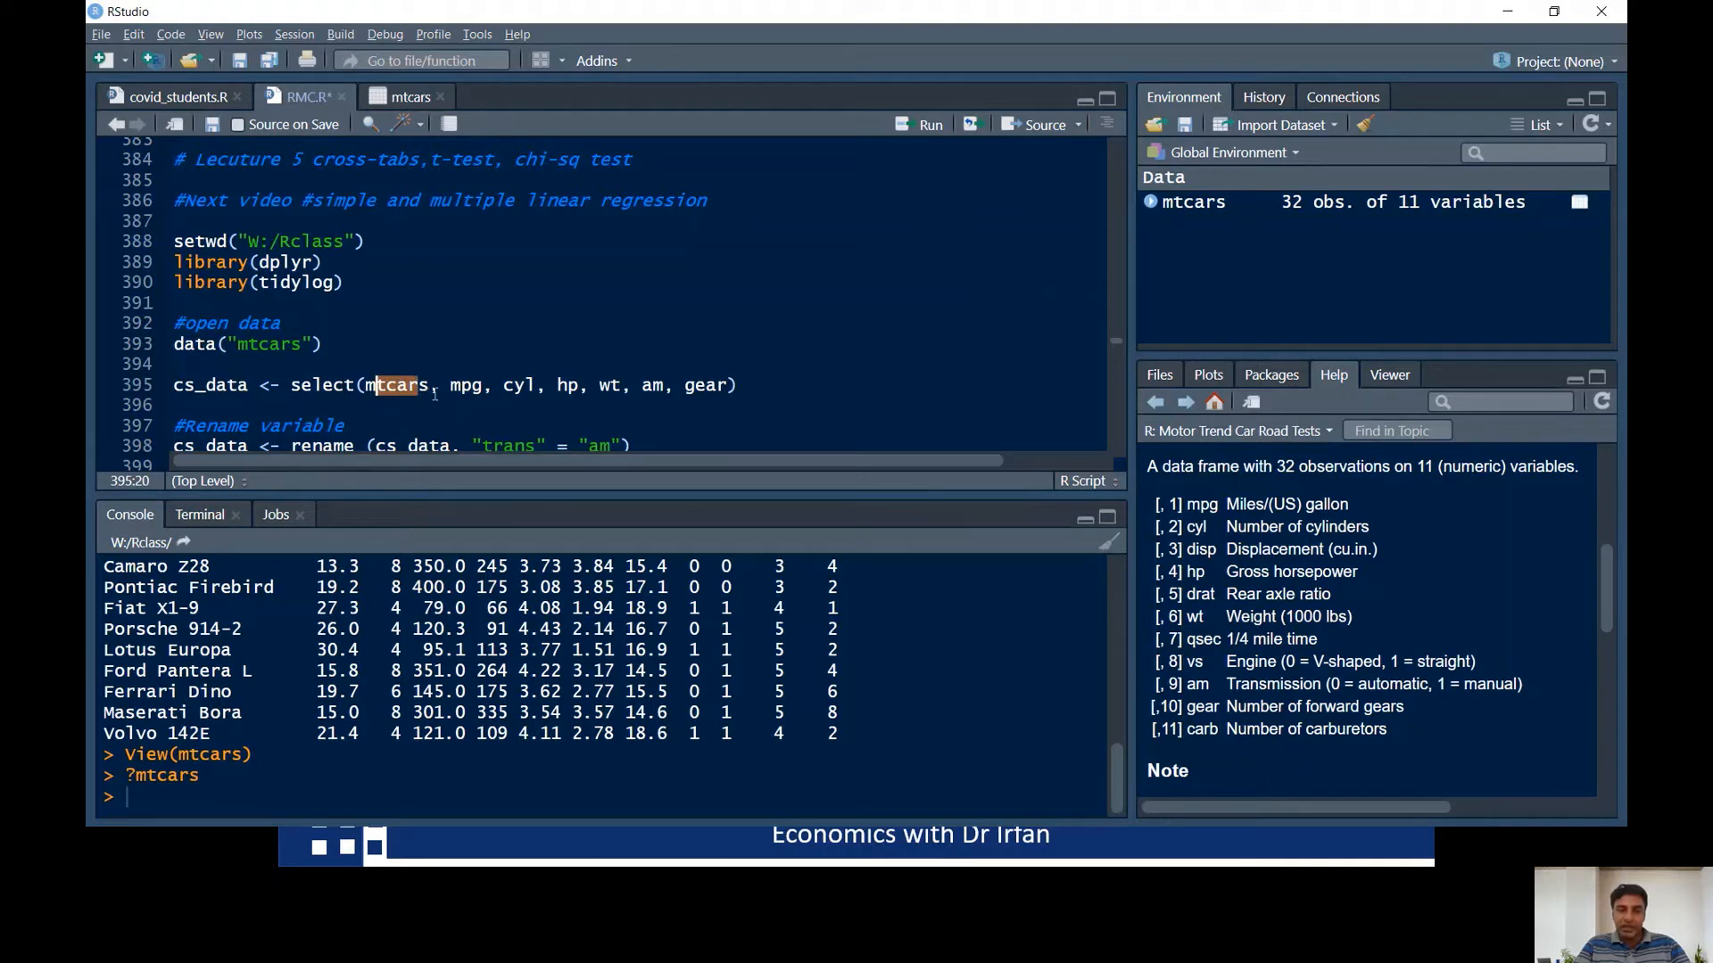
pyautogui.moveTo(451, 386); pyautogui.dragTo(720, 385)
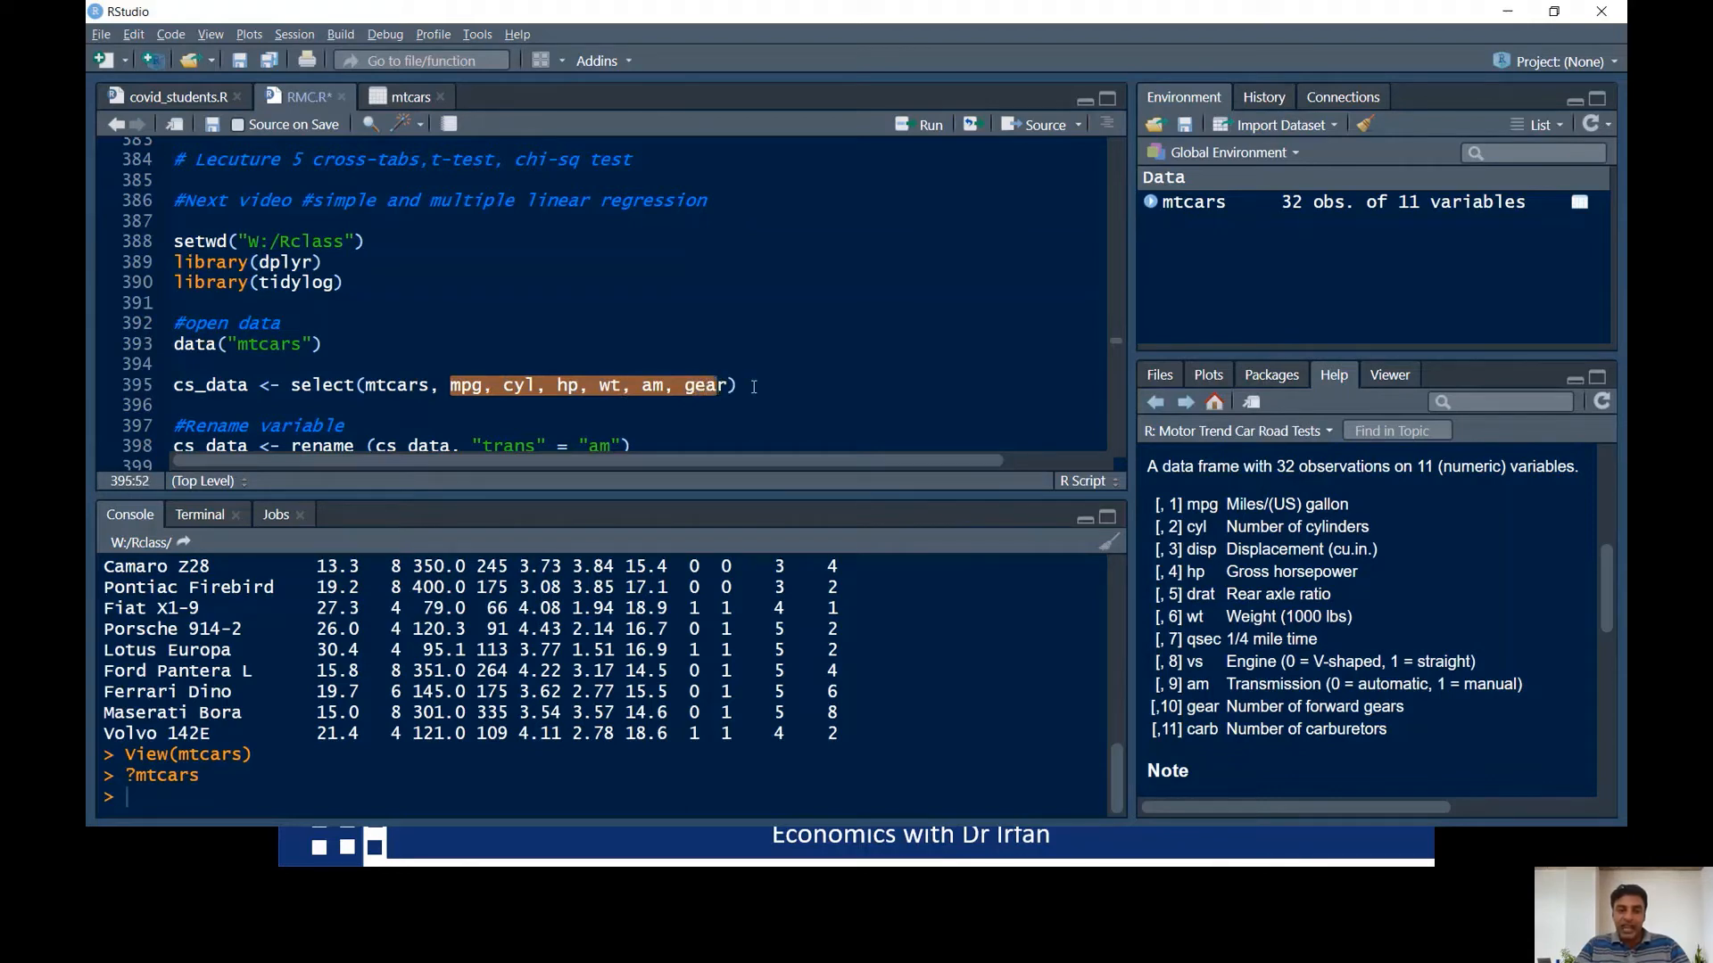
pyautogui.click(181, 387)
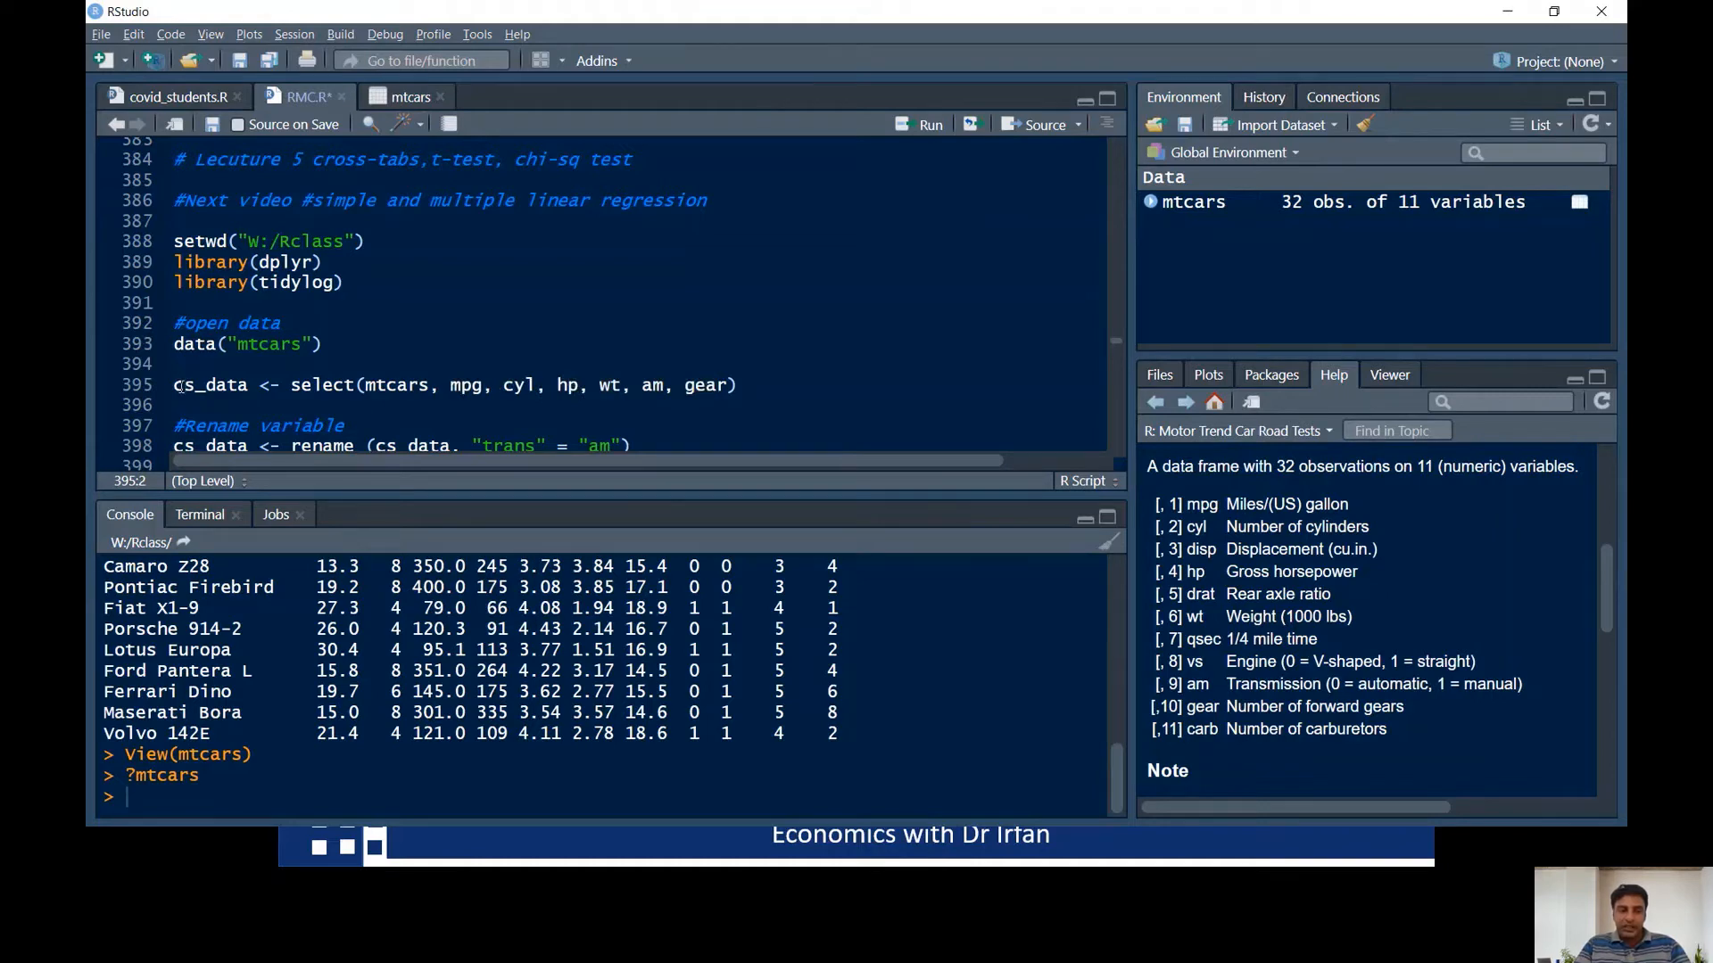
pyautogui.hotkey('ctrl', 'Return')
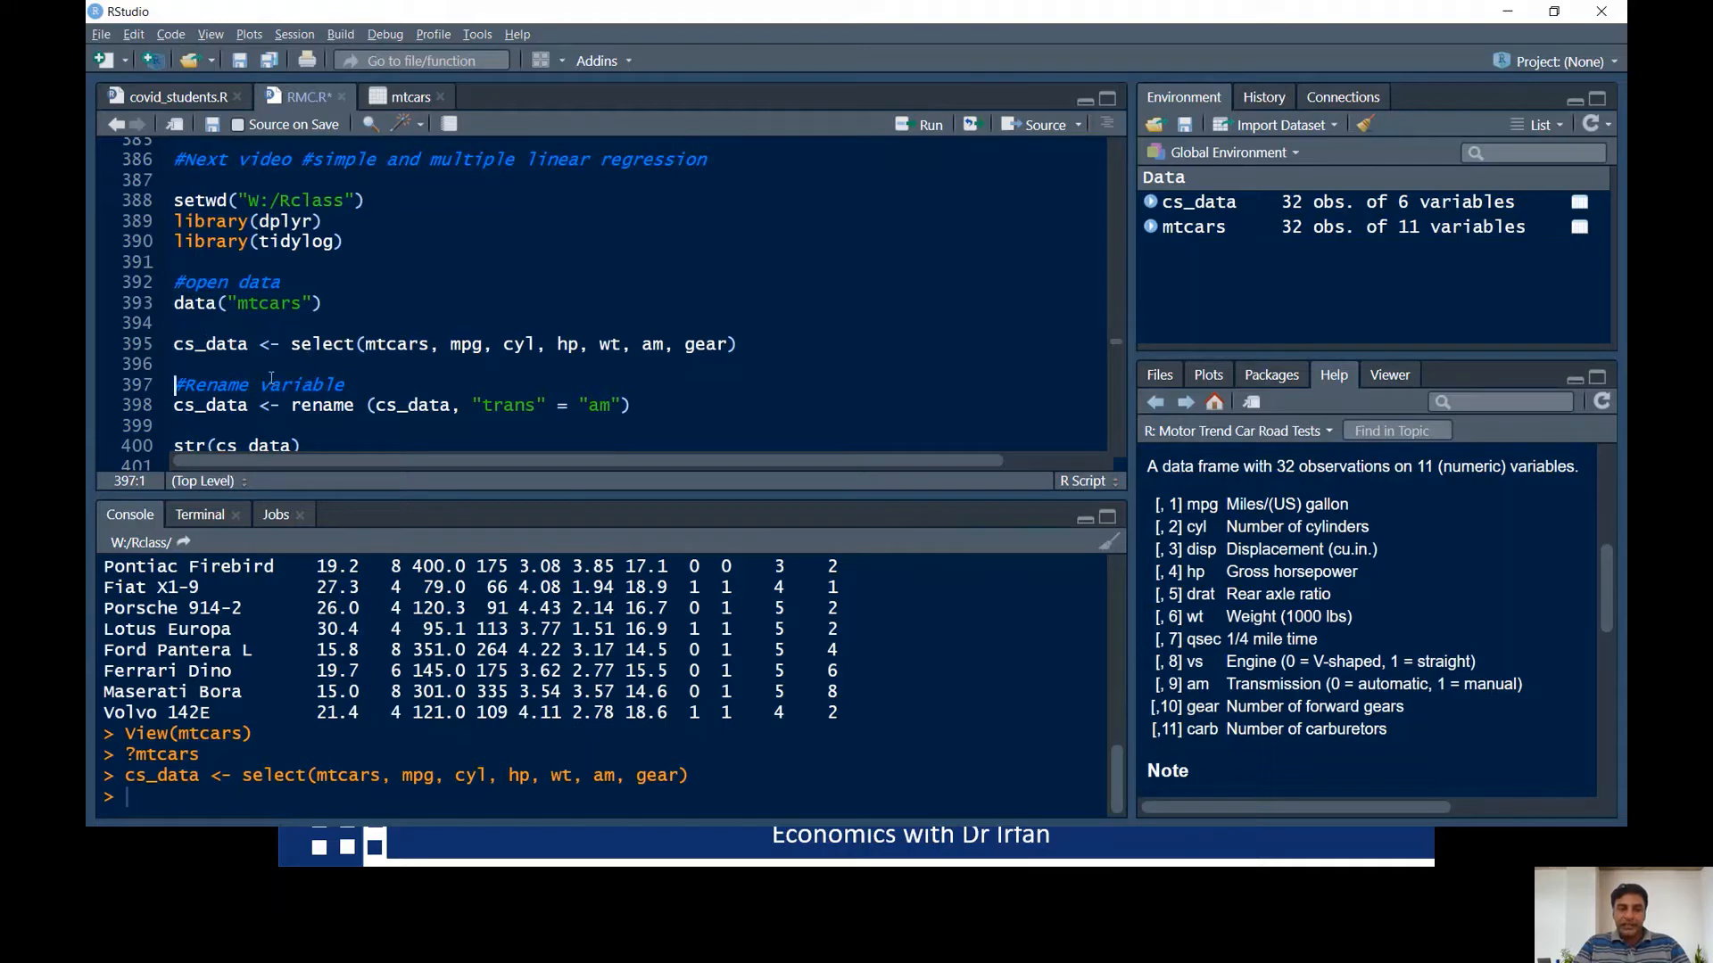
# - Examine the am variable in the select line and the documentation, and the rename line that changes it to trans
pyautogui.click(656, 345)
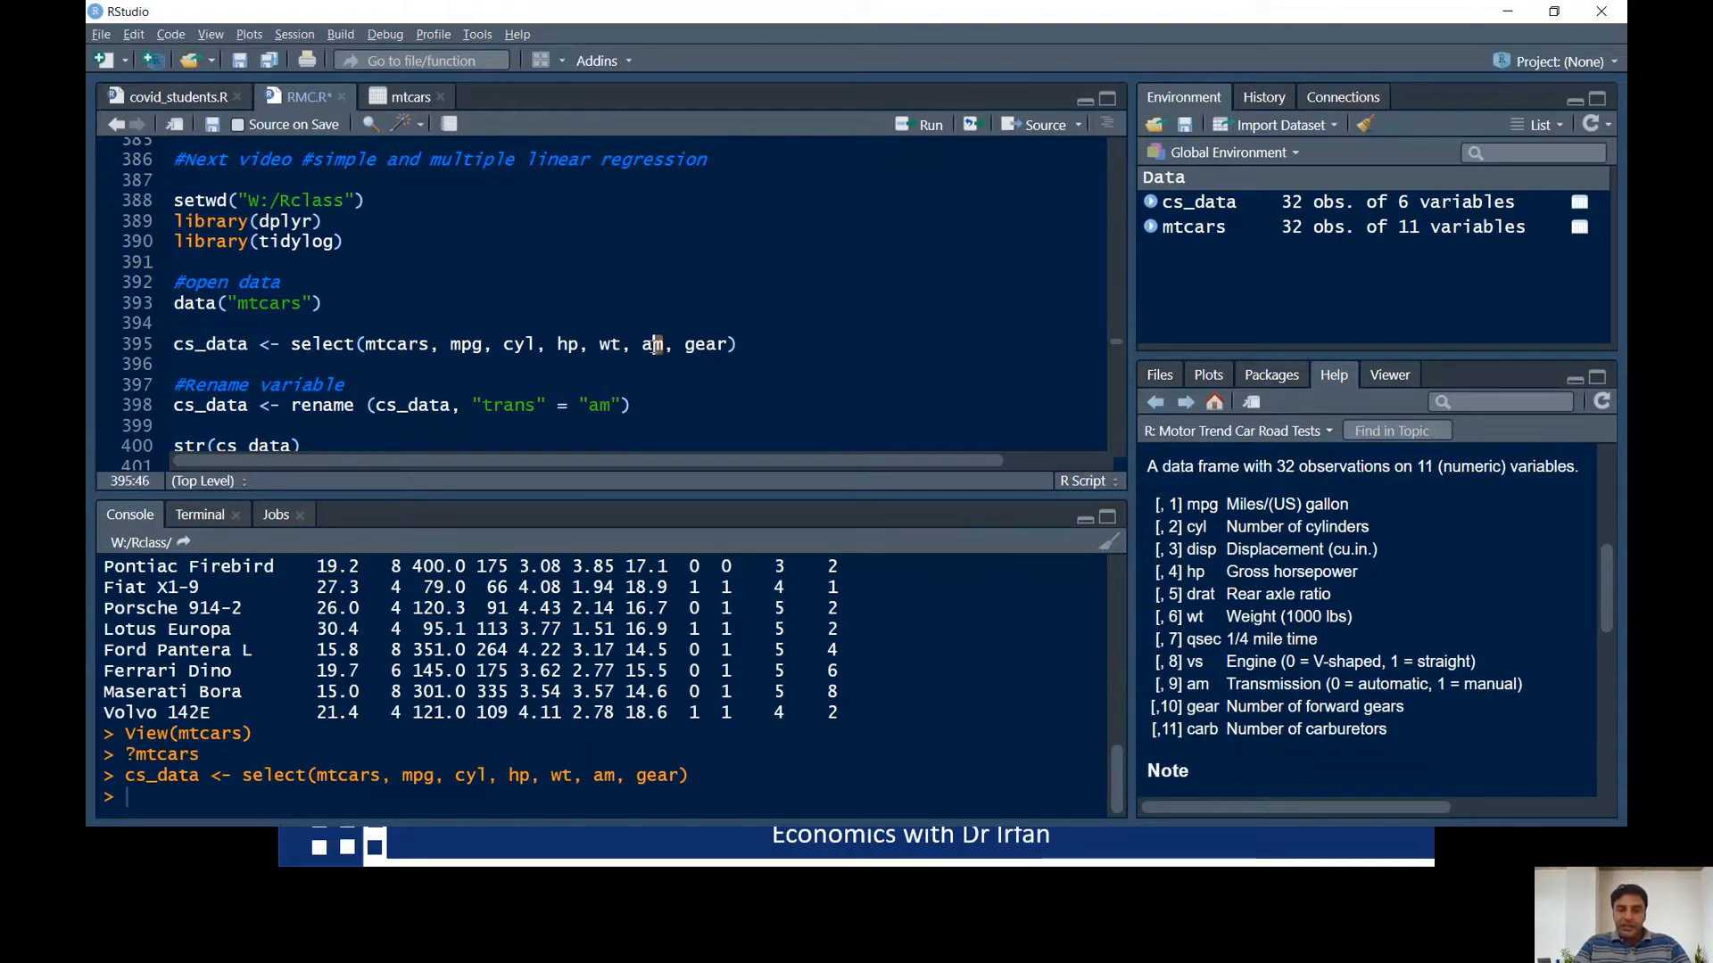
pyautogui.doubleClick(656, 345)
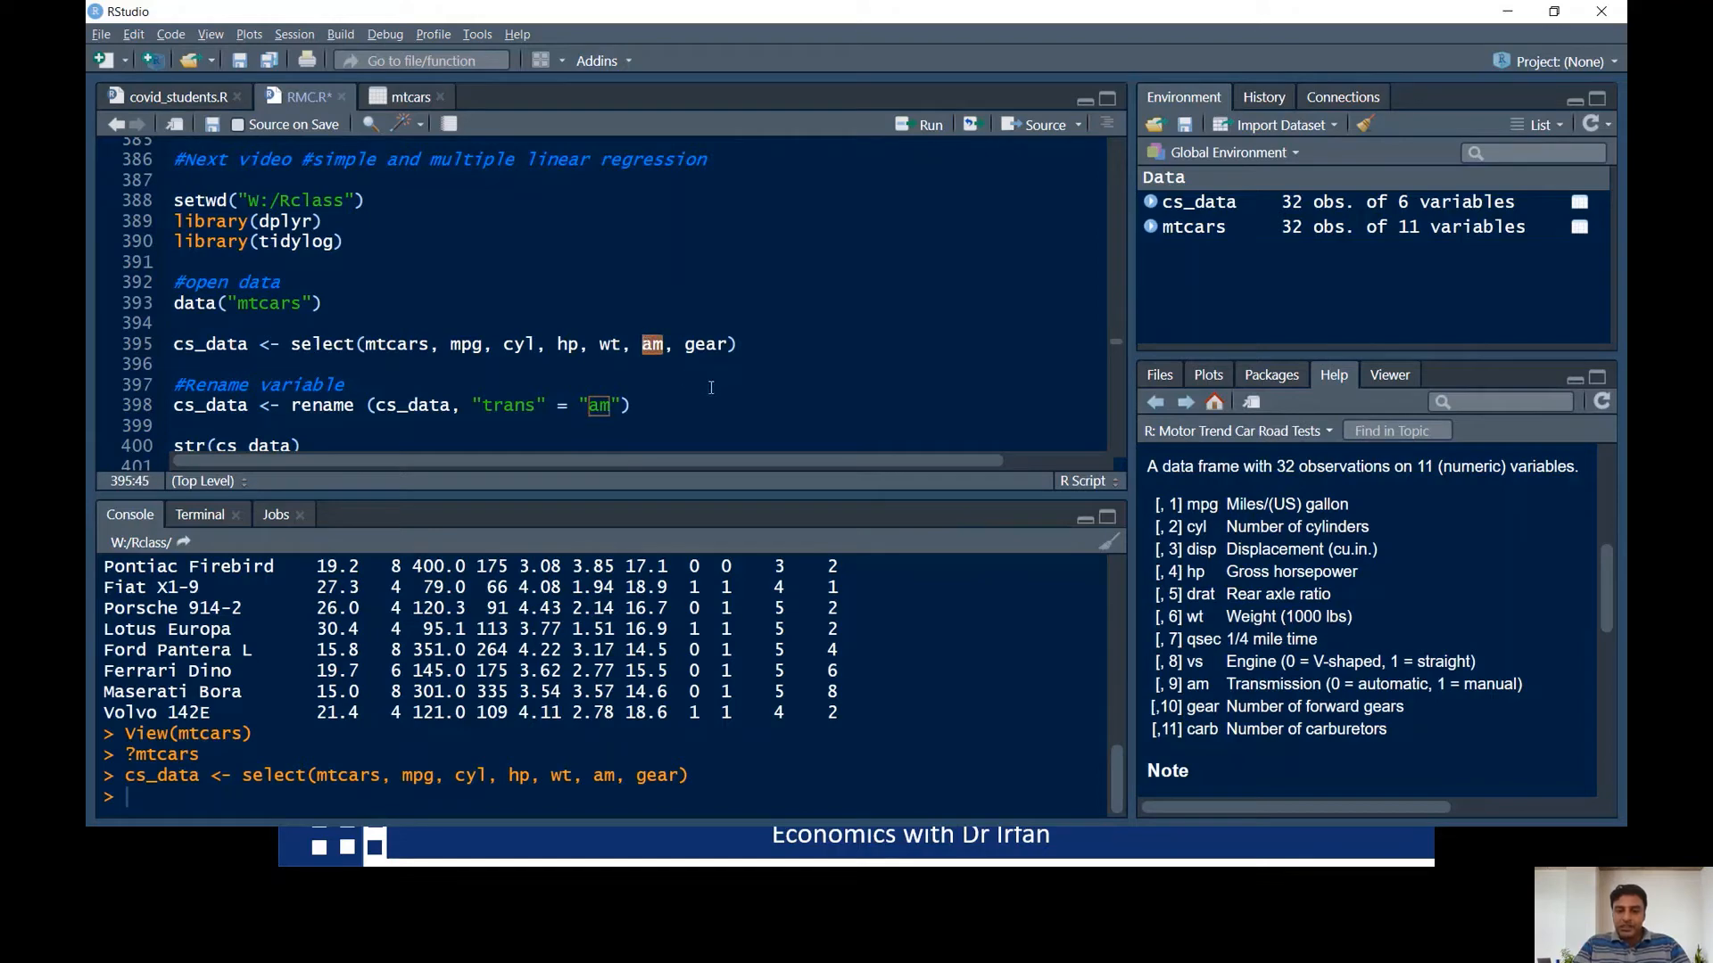
pyautogui.doubleClick(1204, 685)
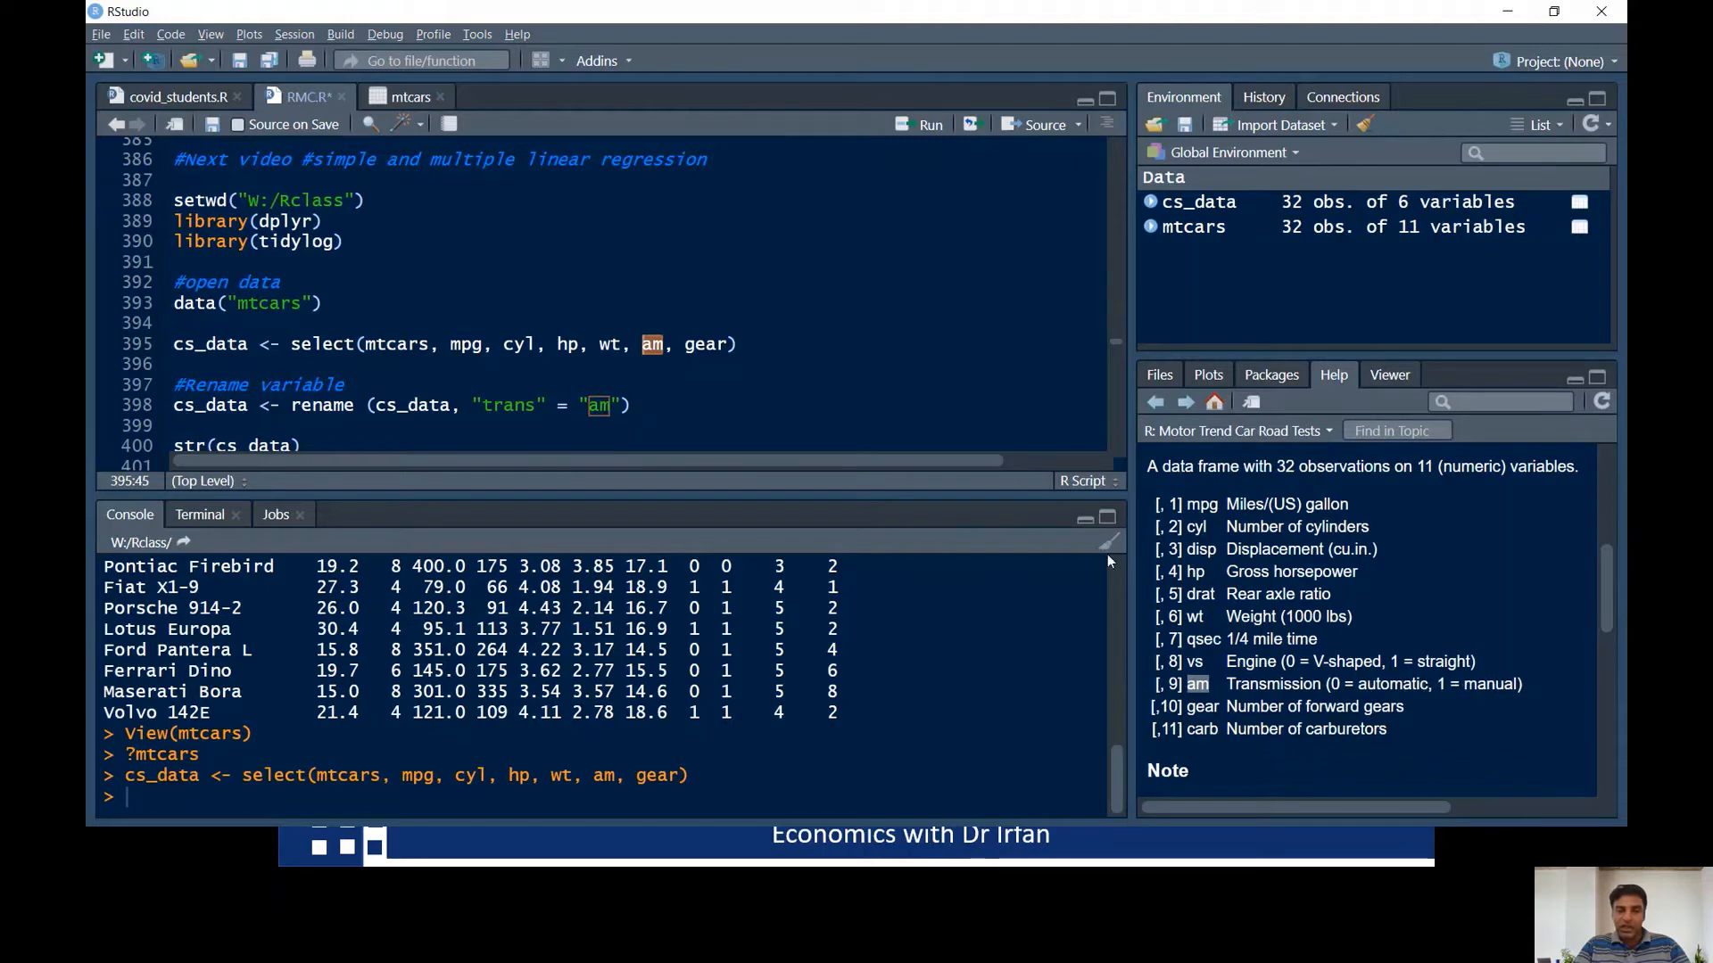
pyautogui.click(785, 409)
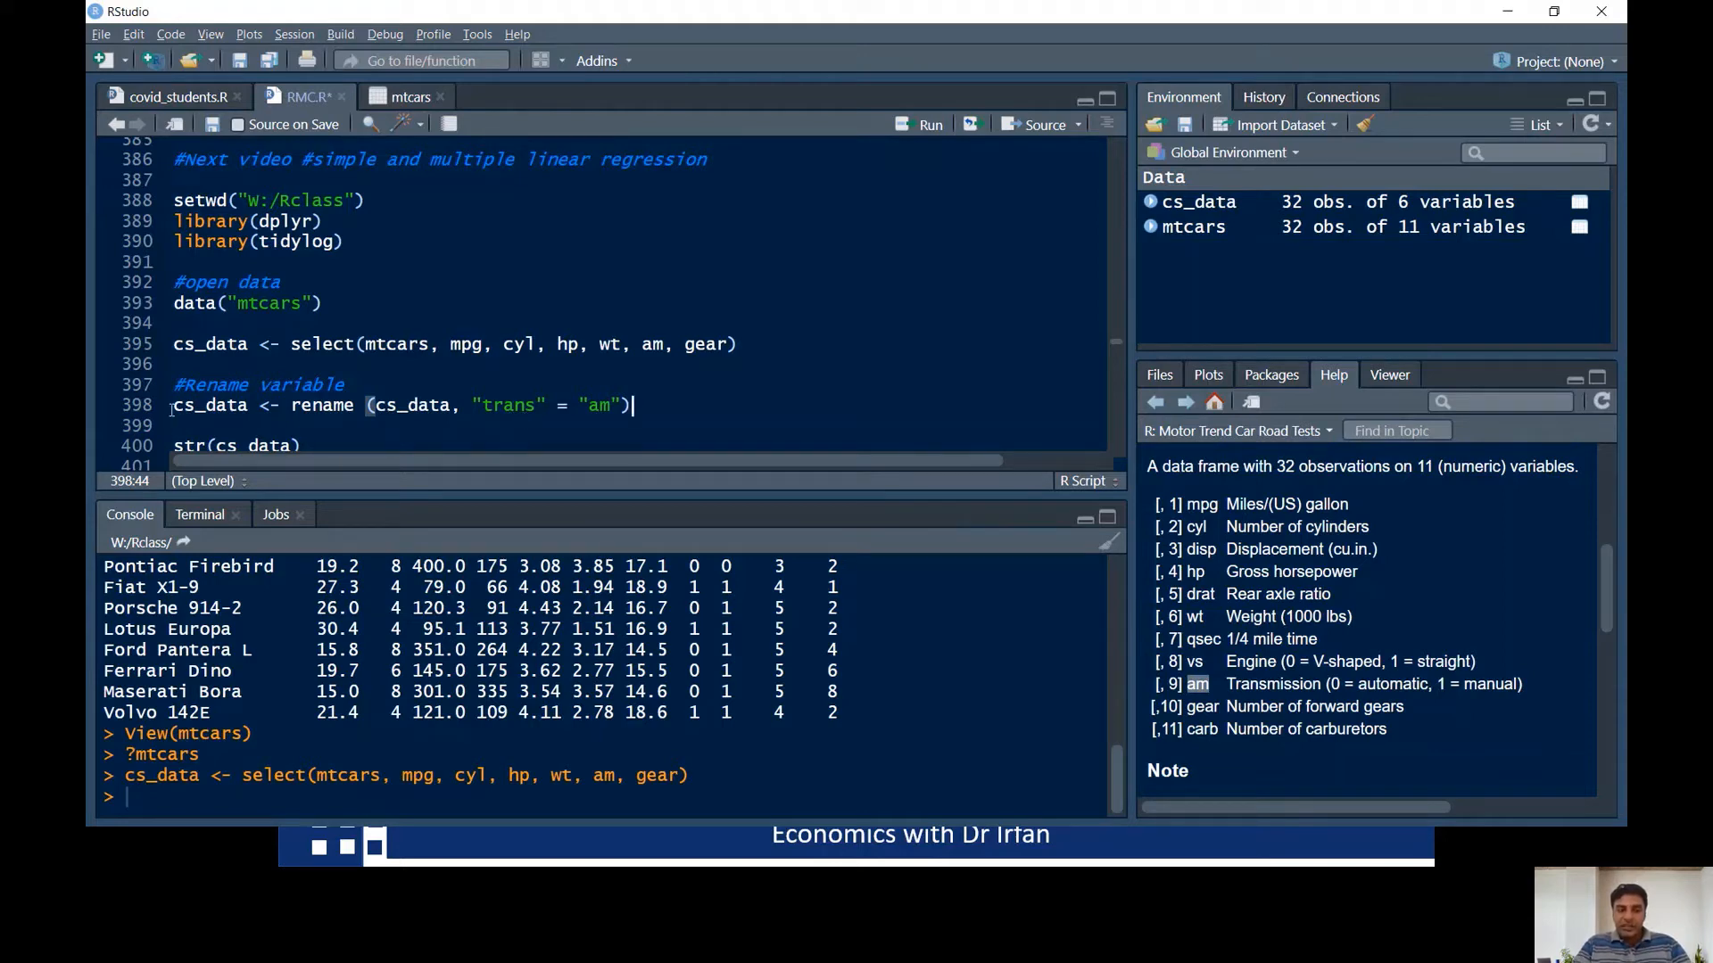
pyautogui.moveTo(172, 409); pyautogui.dragTo(230, 410)
pyautogui.click(690, 409)
pyautogui.click(249, 406)
pyautogui.doubleClick(250, 406)
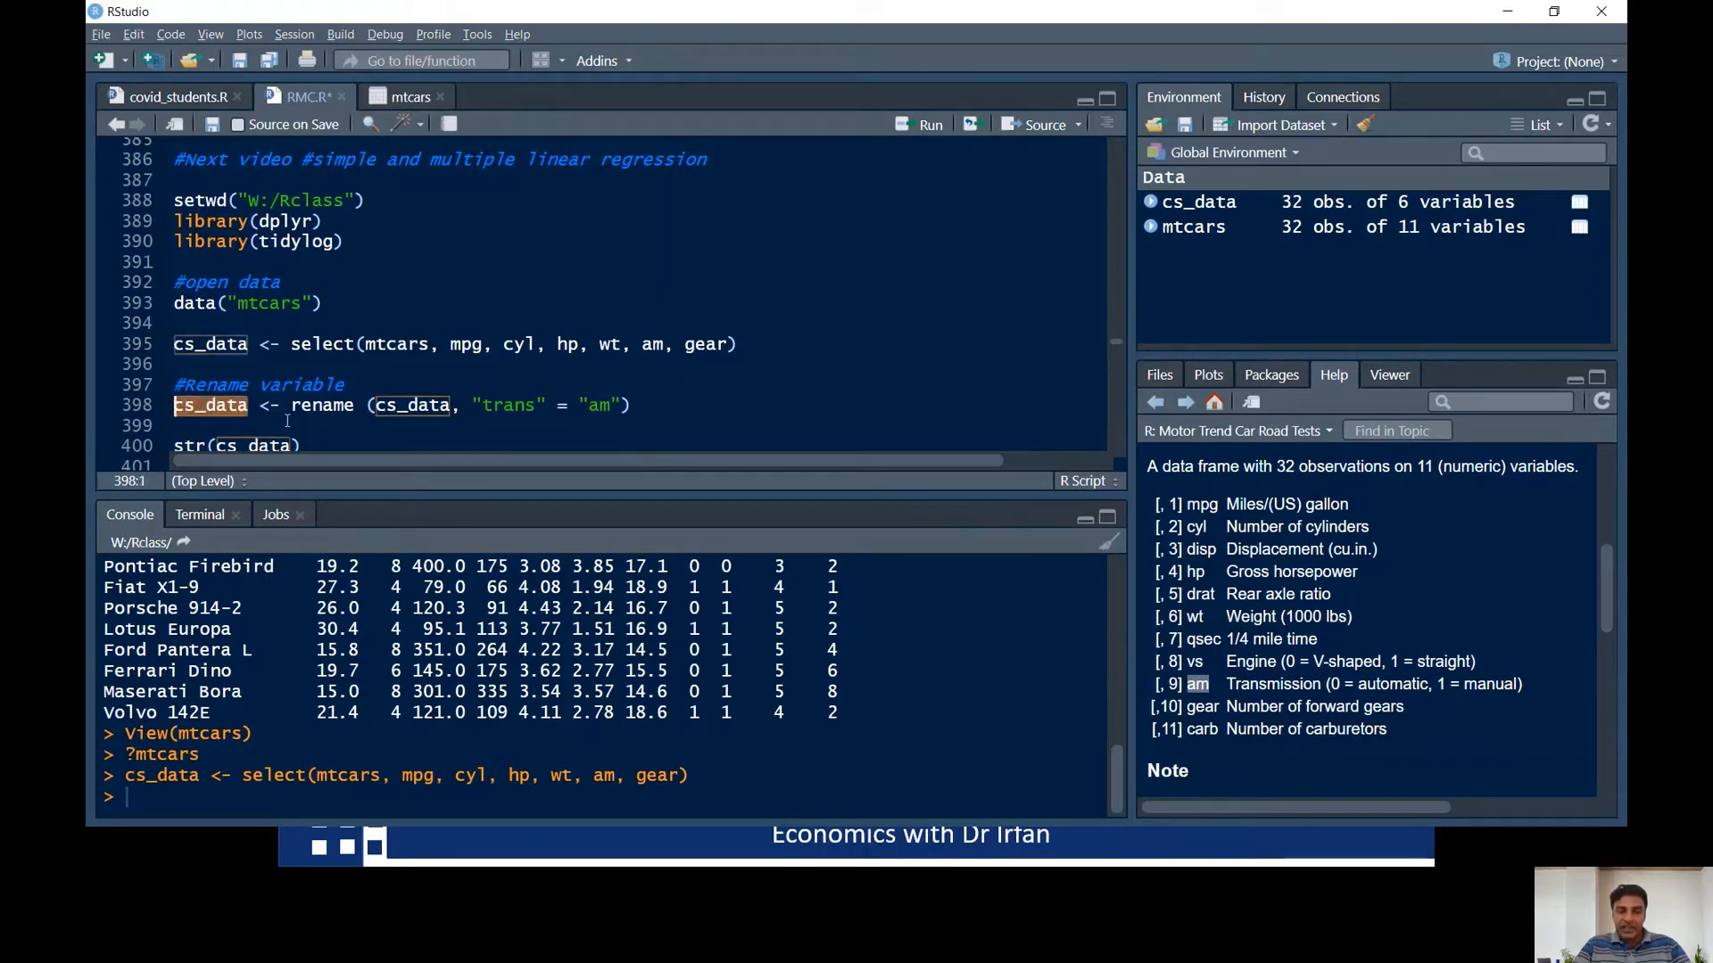
pyautogui.click(292, 420)
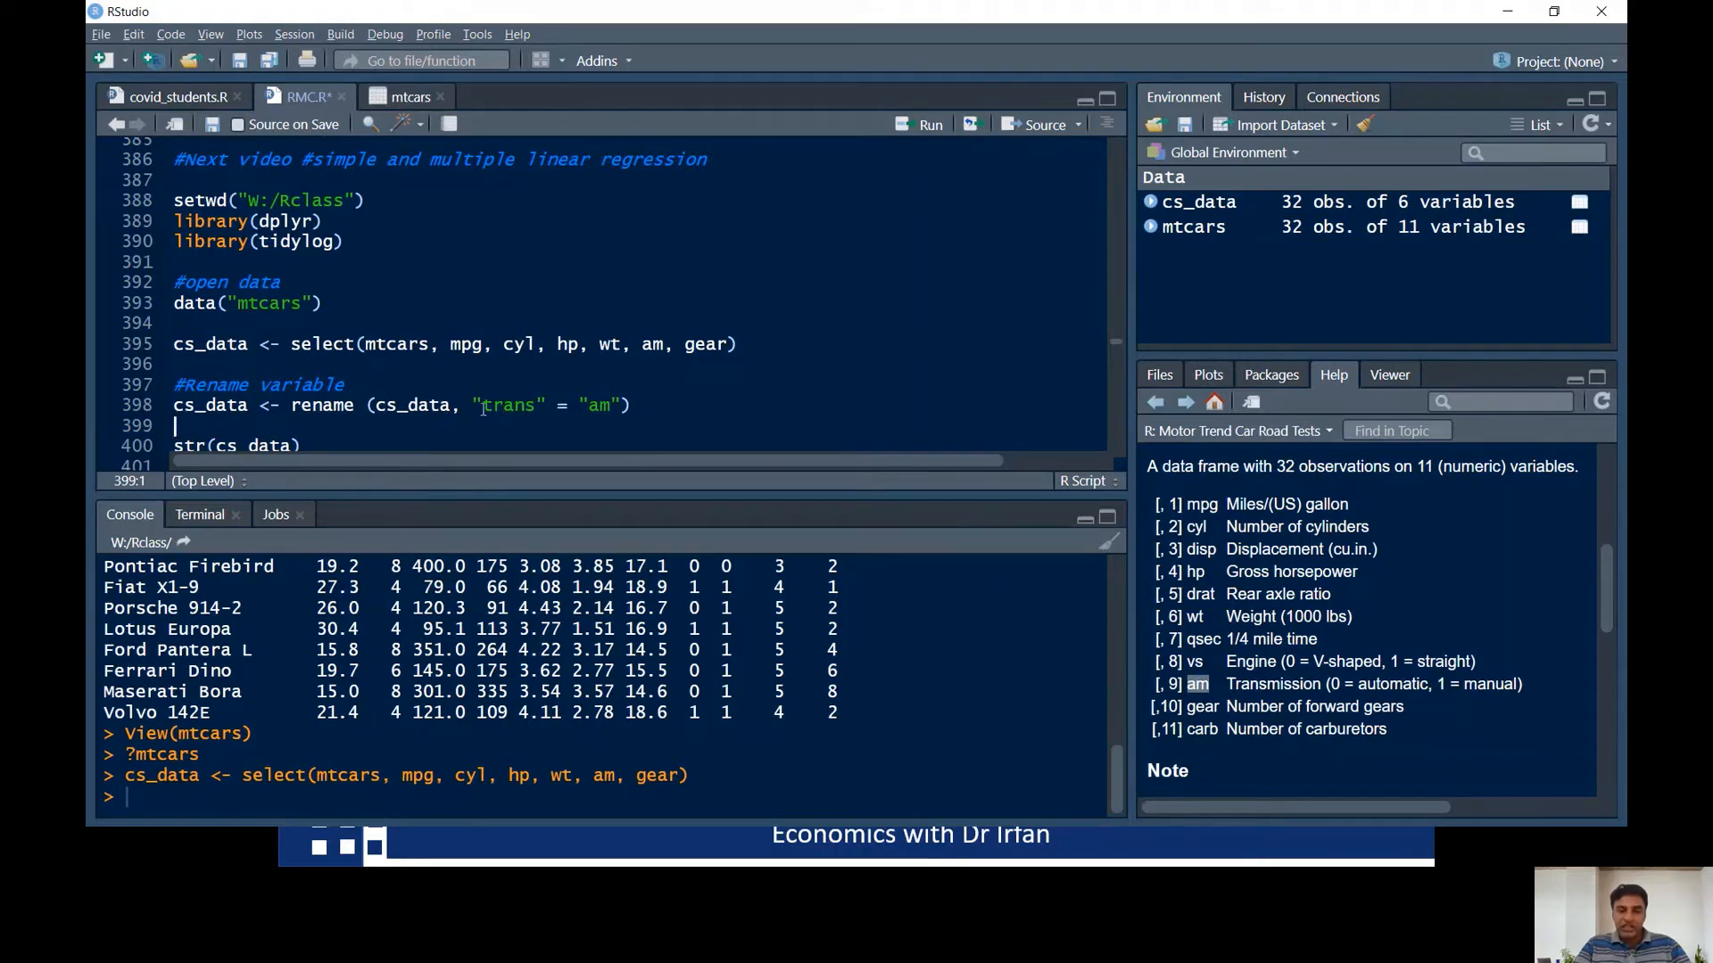
pyautogui.moveTo(483, 408); pyautogui.dragTo(611, 405)
pyautogui.click(500, 432)
# - View the cs_data table, inspect its am column, and return to the RMC.R script
pyautogui.click(1289, 208)
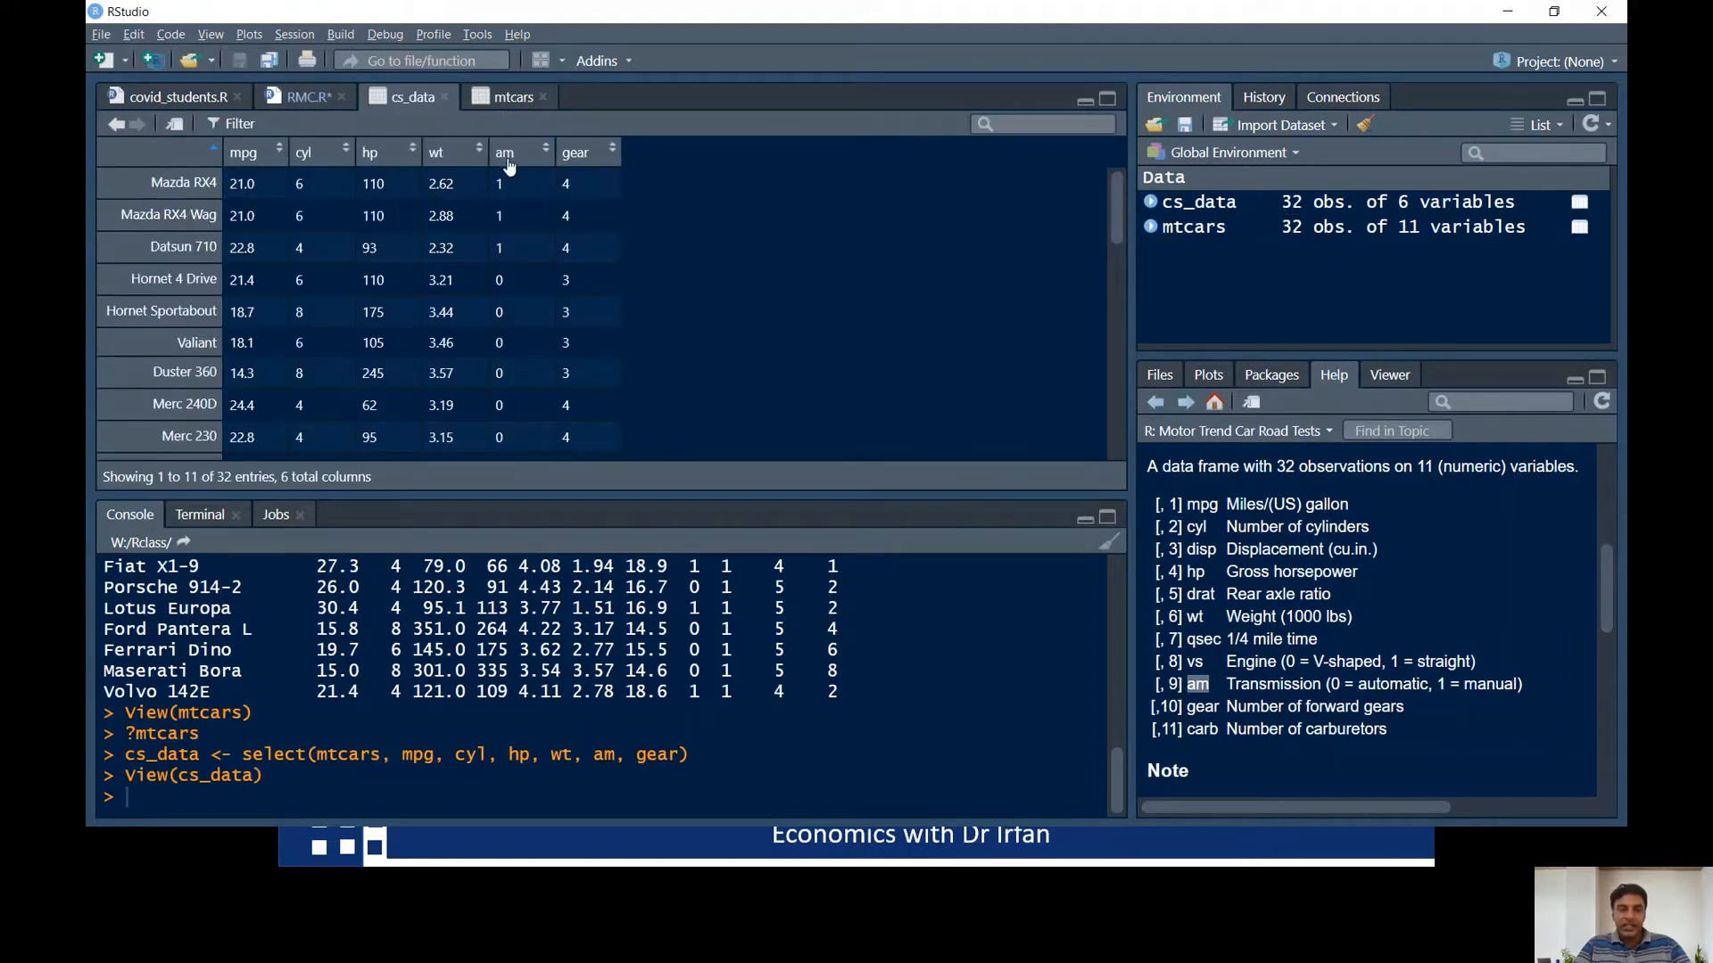
pyautogui.moveTo(505, 169)
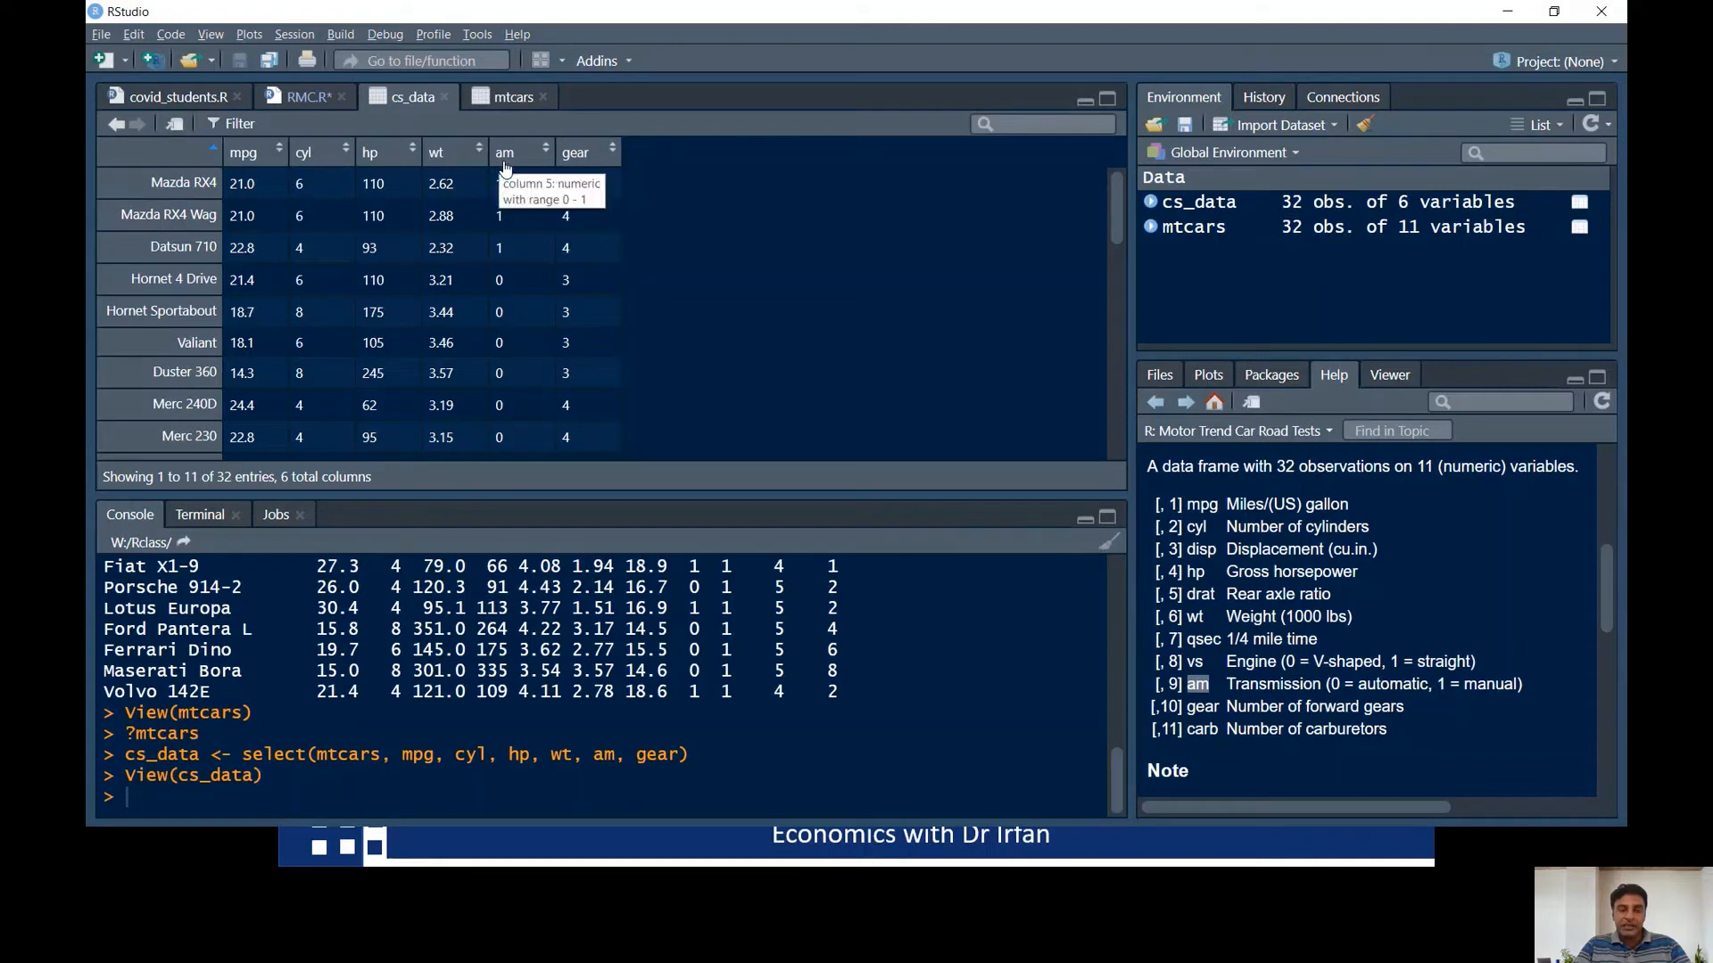
pyautogui.click(302, 96)
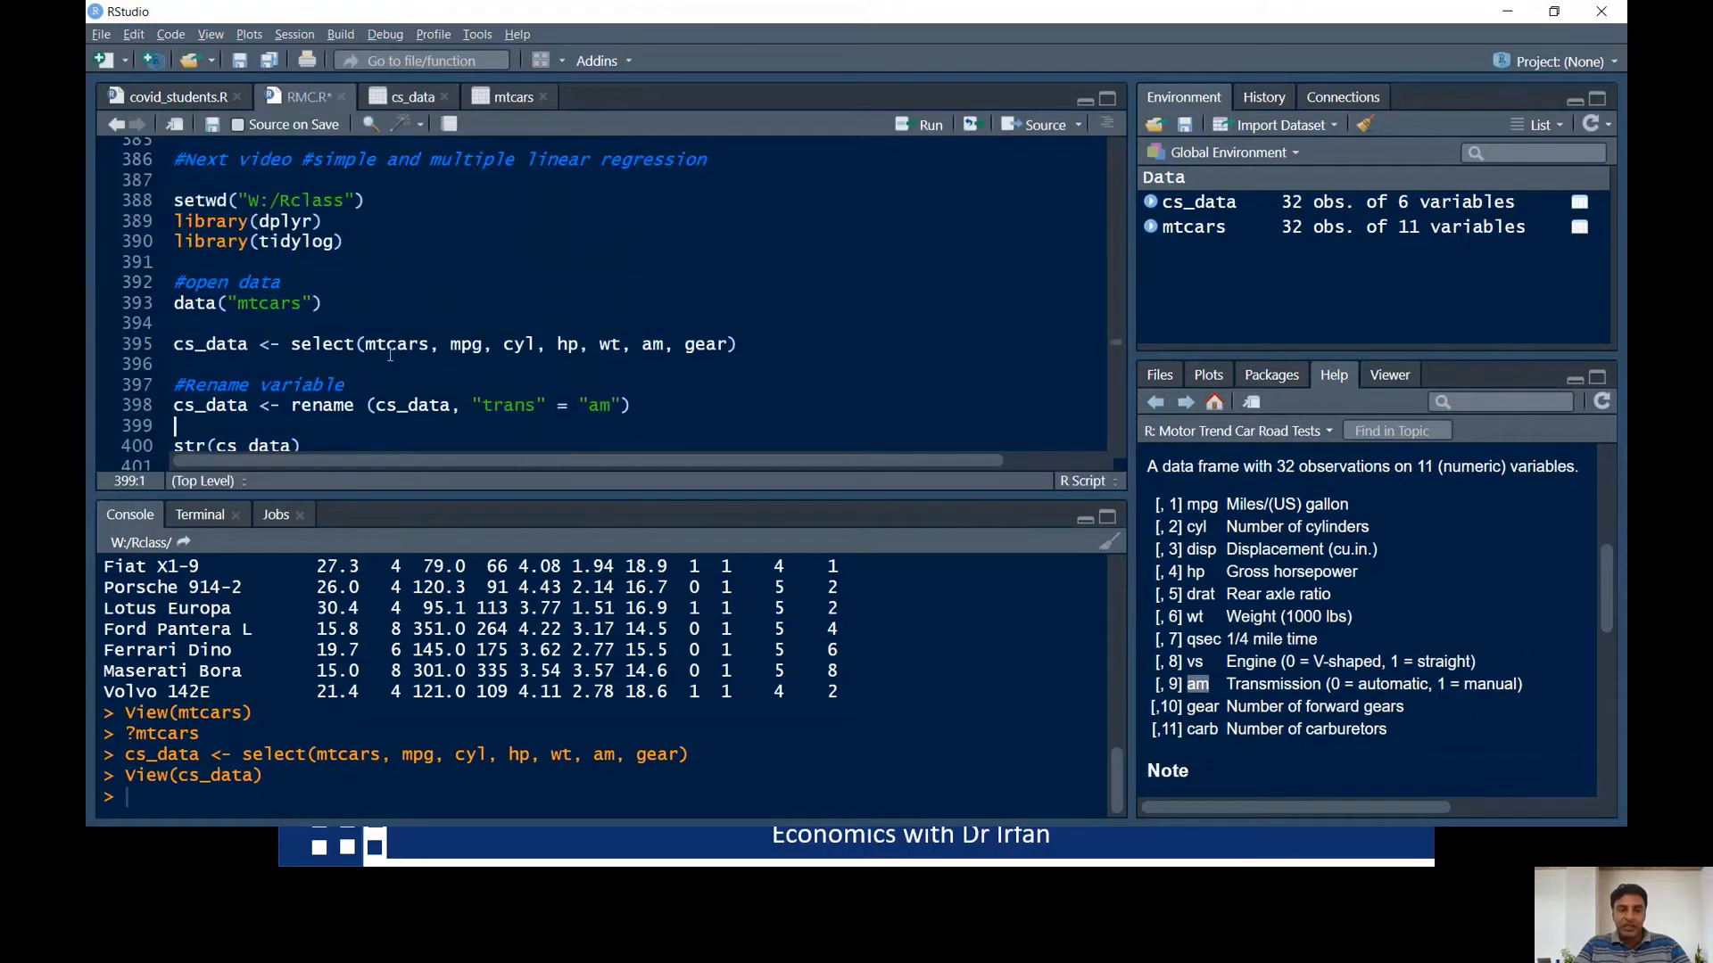
# - Run the line that renames am to trans in cs_data, and check the column name in the cs_data table
pyautogui.click(188, 404)
pyautogui.hotkey('ctrl', 'Return')
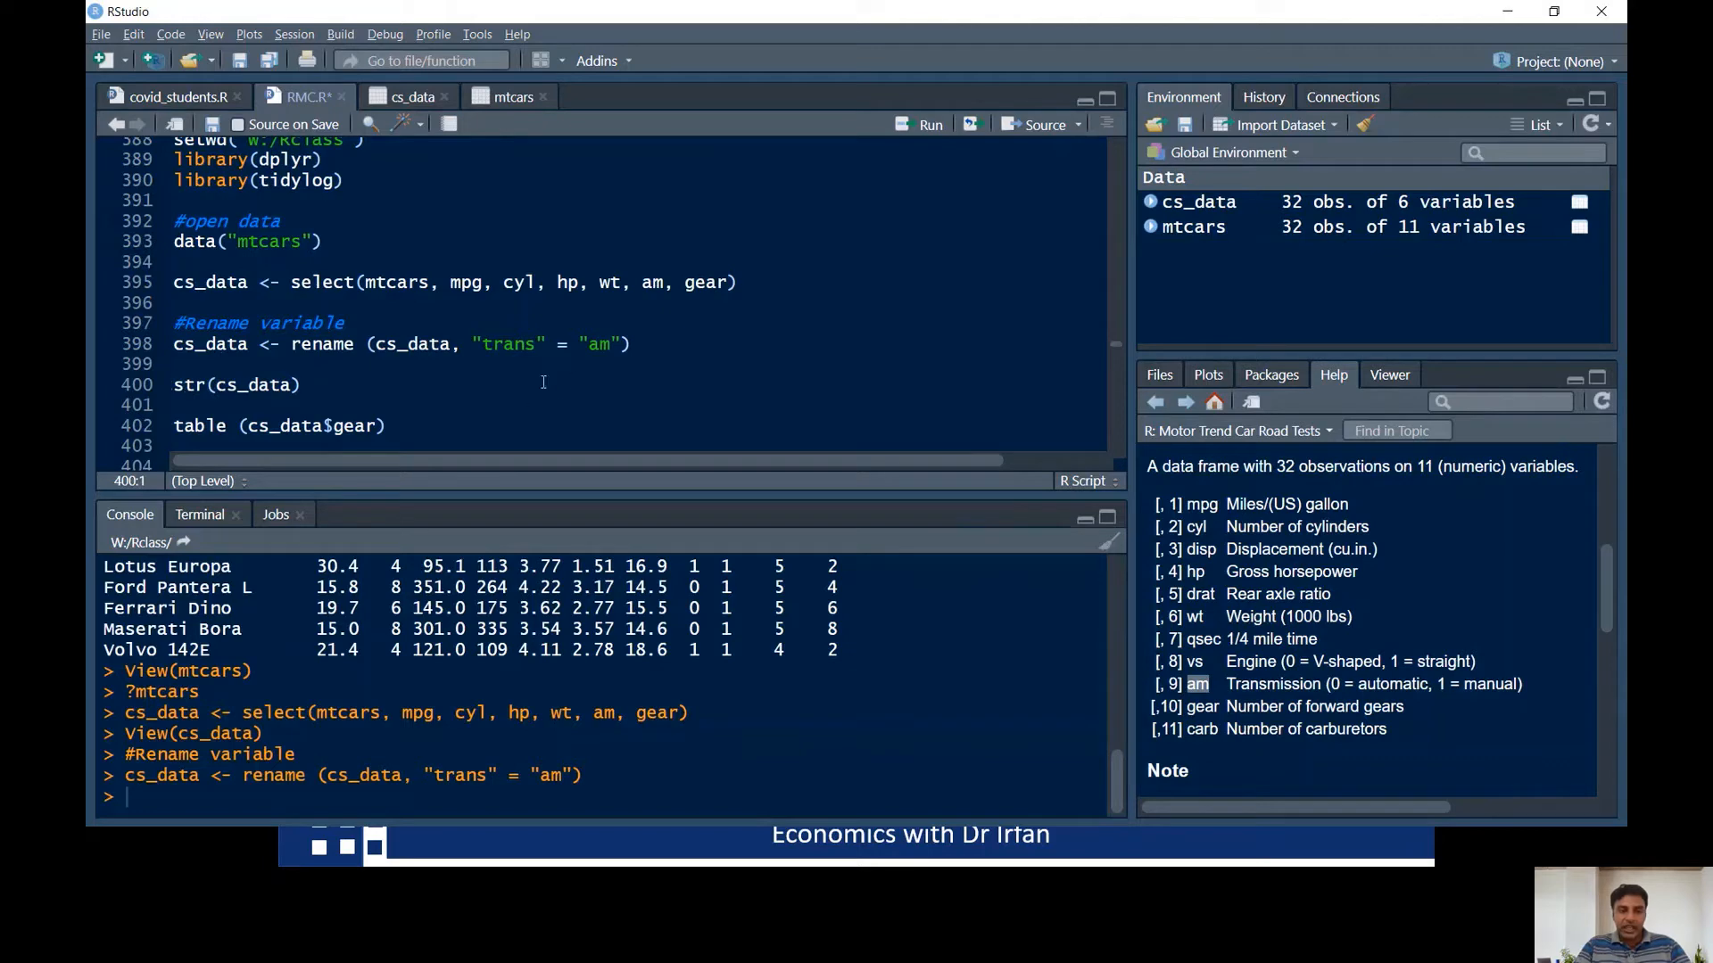
pyautogui.click(1302, 201)
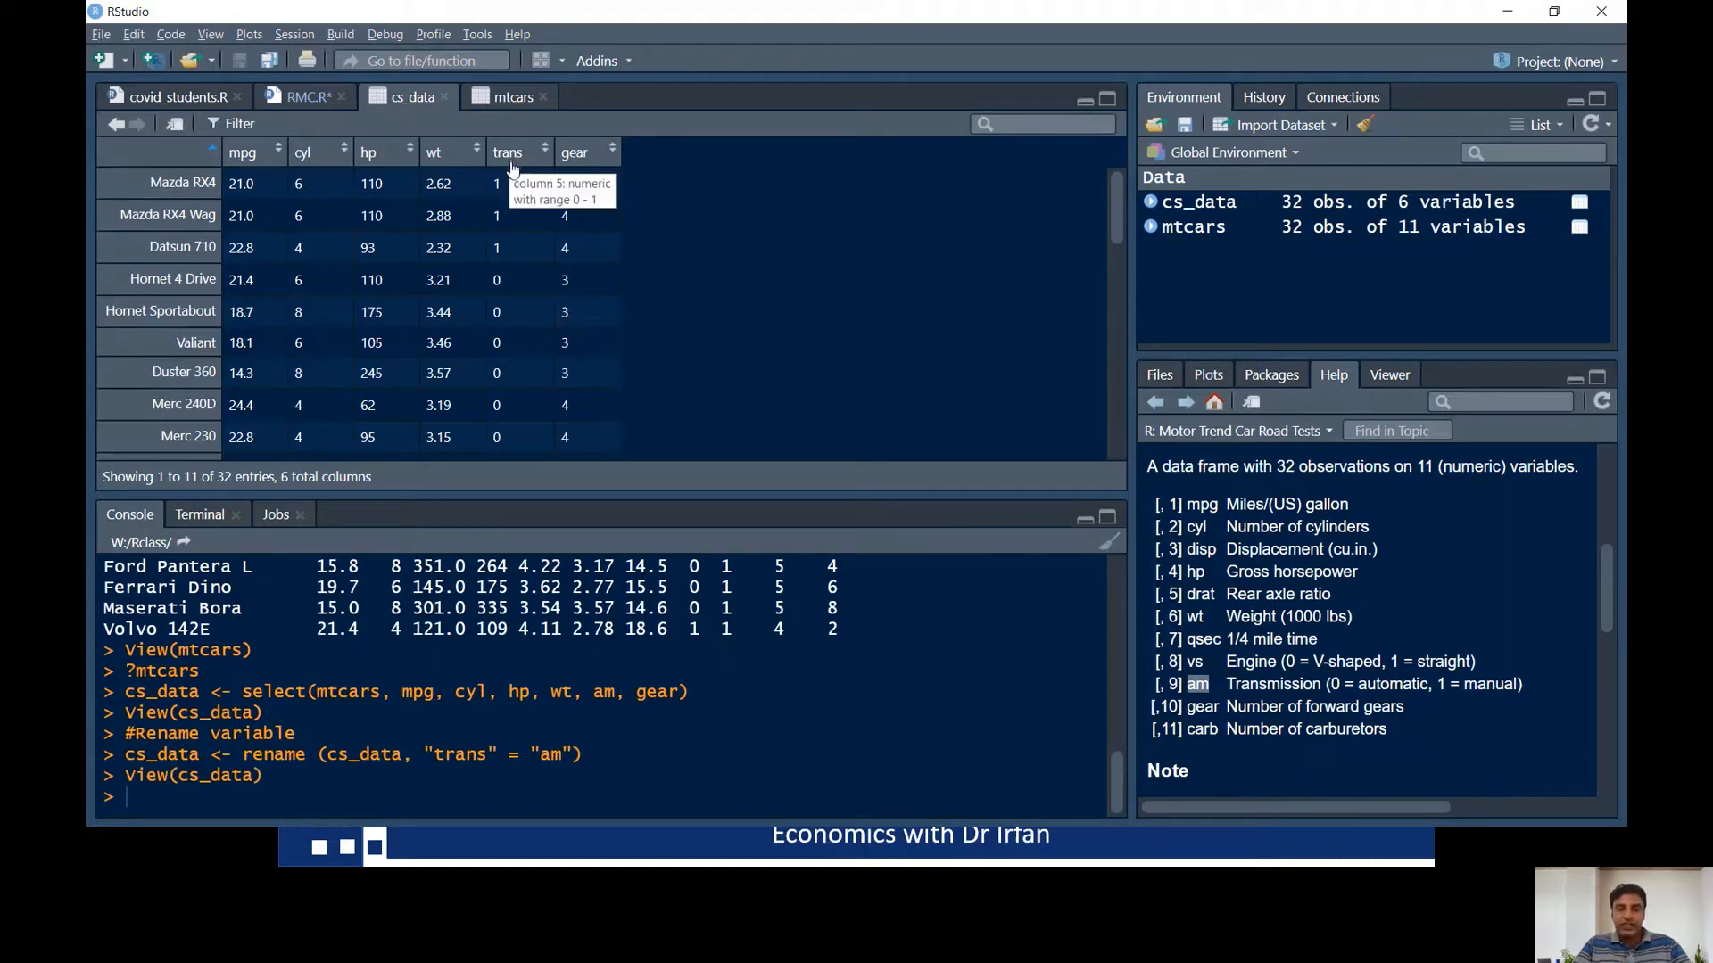
pyautogui.click(302, 99)
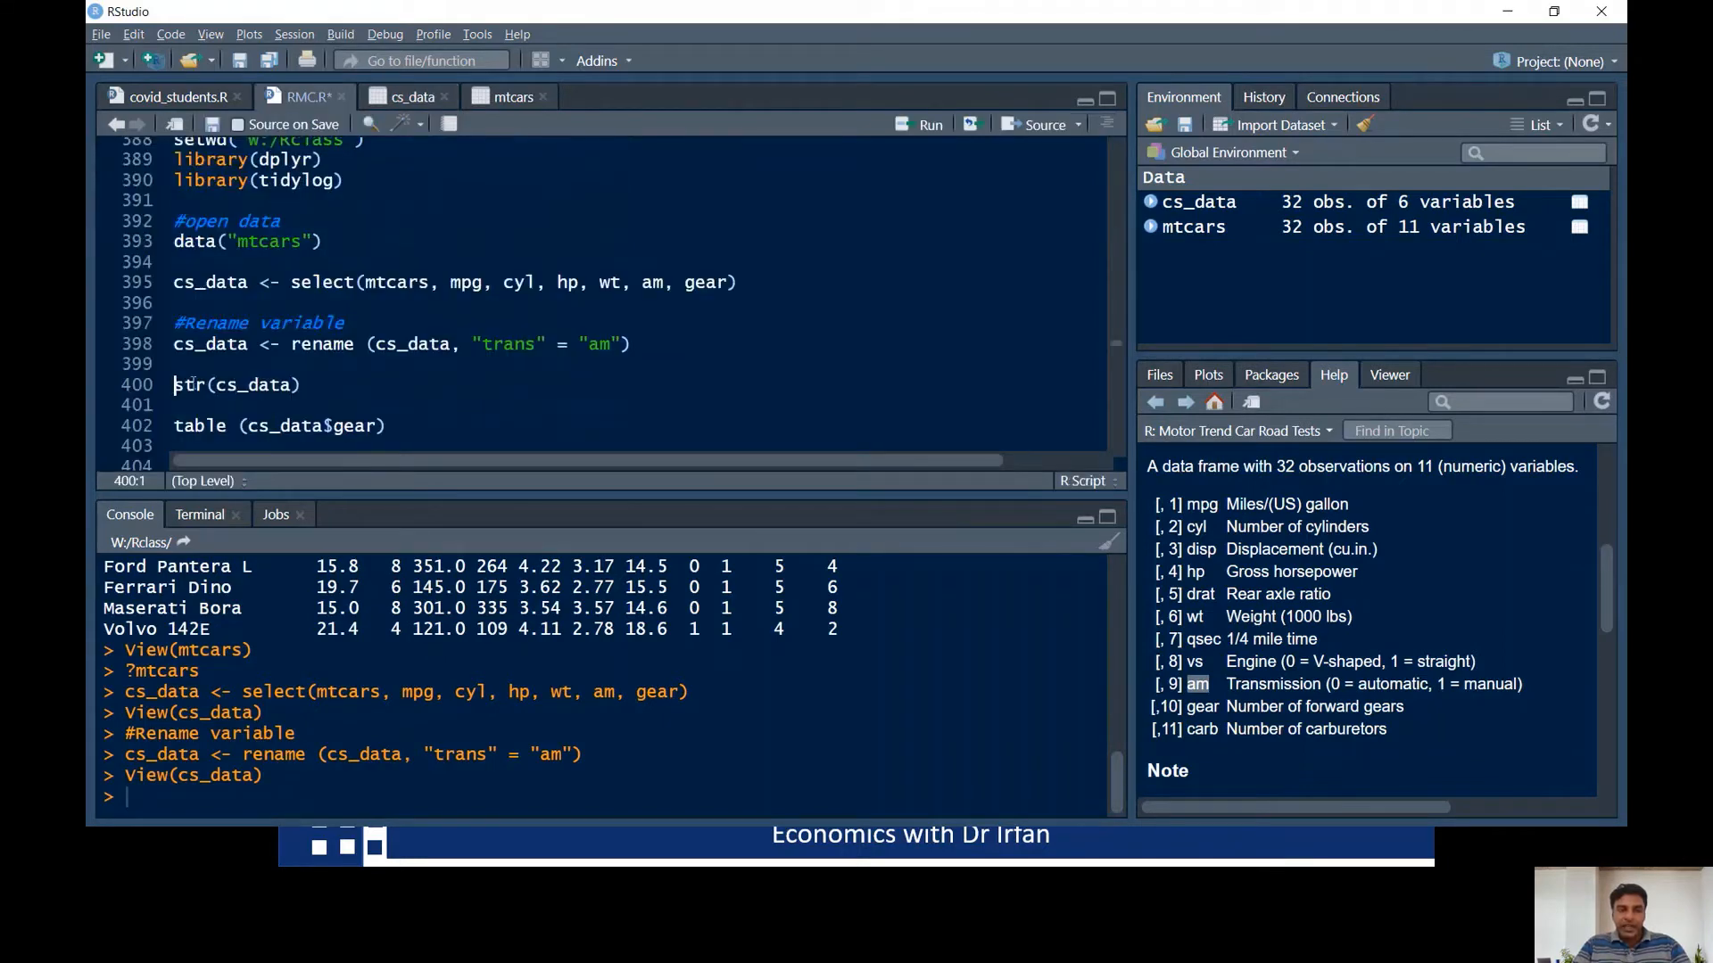
# - Copy the mutate/recode statement for trans from above the Cross-tab comment and paste it below the rename line, set off by blank lines
pyautogui.press('Down')
pyautogui.press('Down')
pyautogui.press('Down')
pyautogui.press('Down')
pyautogui.press('Down')
pyautogui.press('Down')
pyautogui.press('Down')
pyautogui.press('Down')
pyautogui.press('Down')
pyautogui.press('Down')
pyautogui.press('Down')
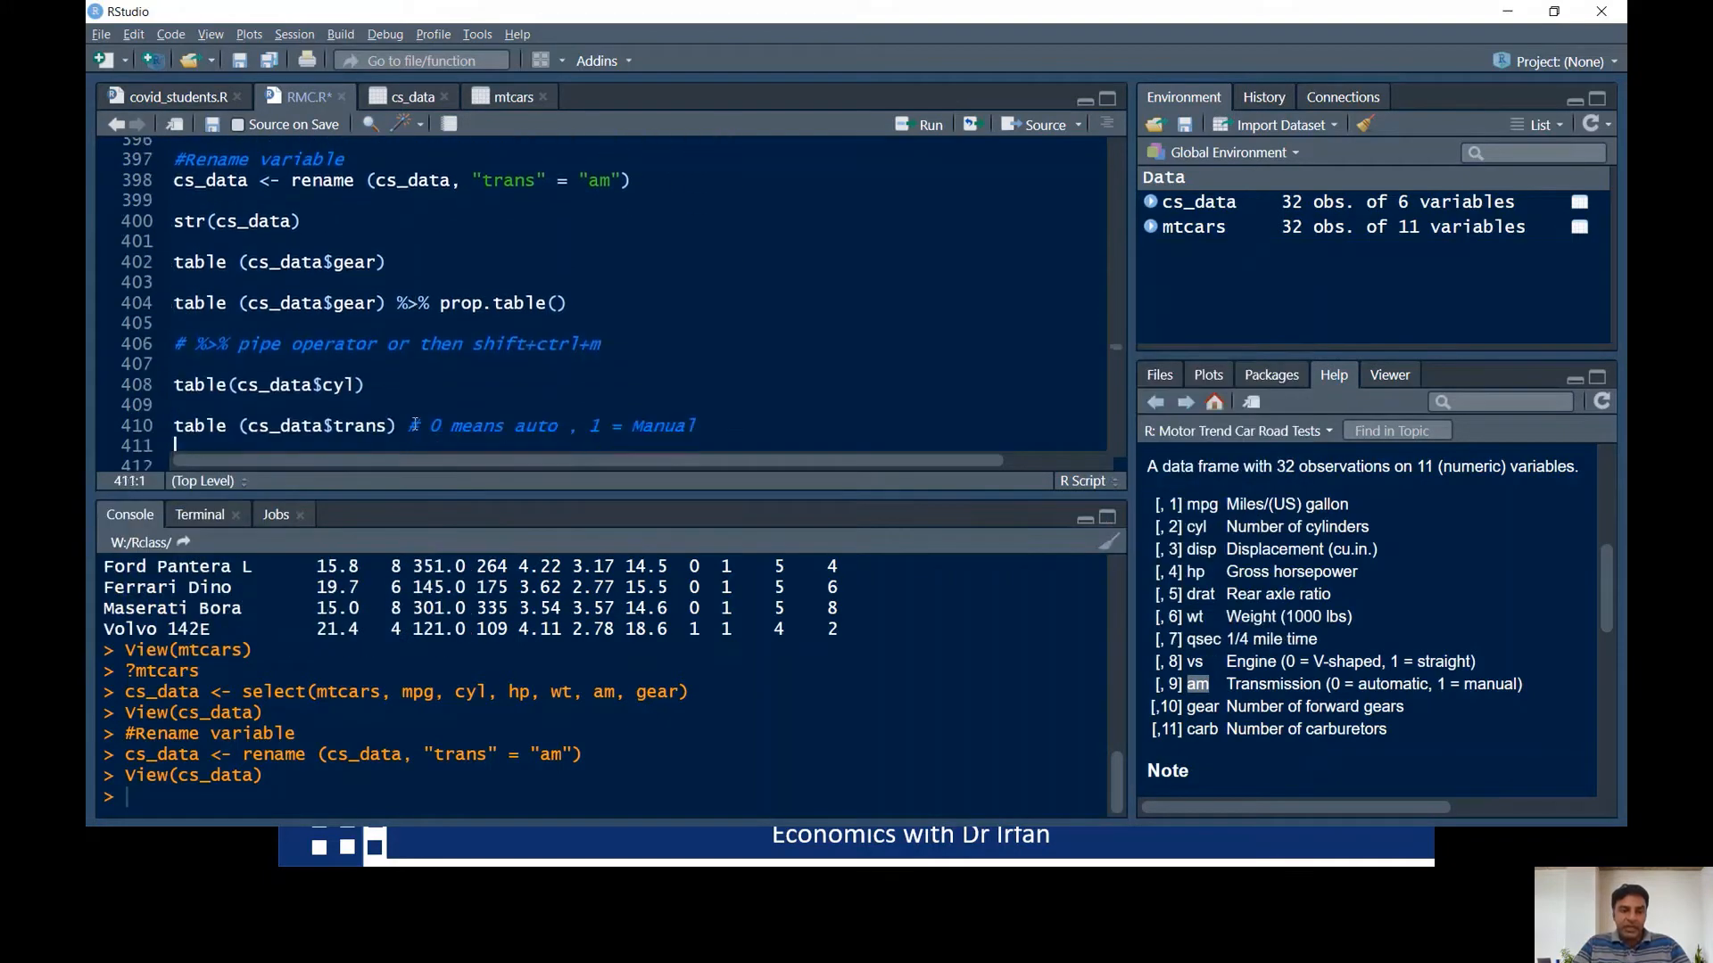
pyautogui.press('Down')
pyautogui.press('Down')
pyautogui.press('Down')
pyautogui.press('Down')
pyautogui.press('Down')
pyautogui.press('Down')
pyautogui.press('Down')
pyautogui.press('Down')
pyautogui.press('Down')
pyautogui.press('Down')
pyautogui.press('Down')
pyautogui.press('Down')
pyautogui.press('Down')
pyautogui.press('Down')
pyautogui.press('Down')
pyautogui.press('Down')
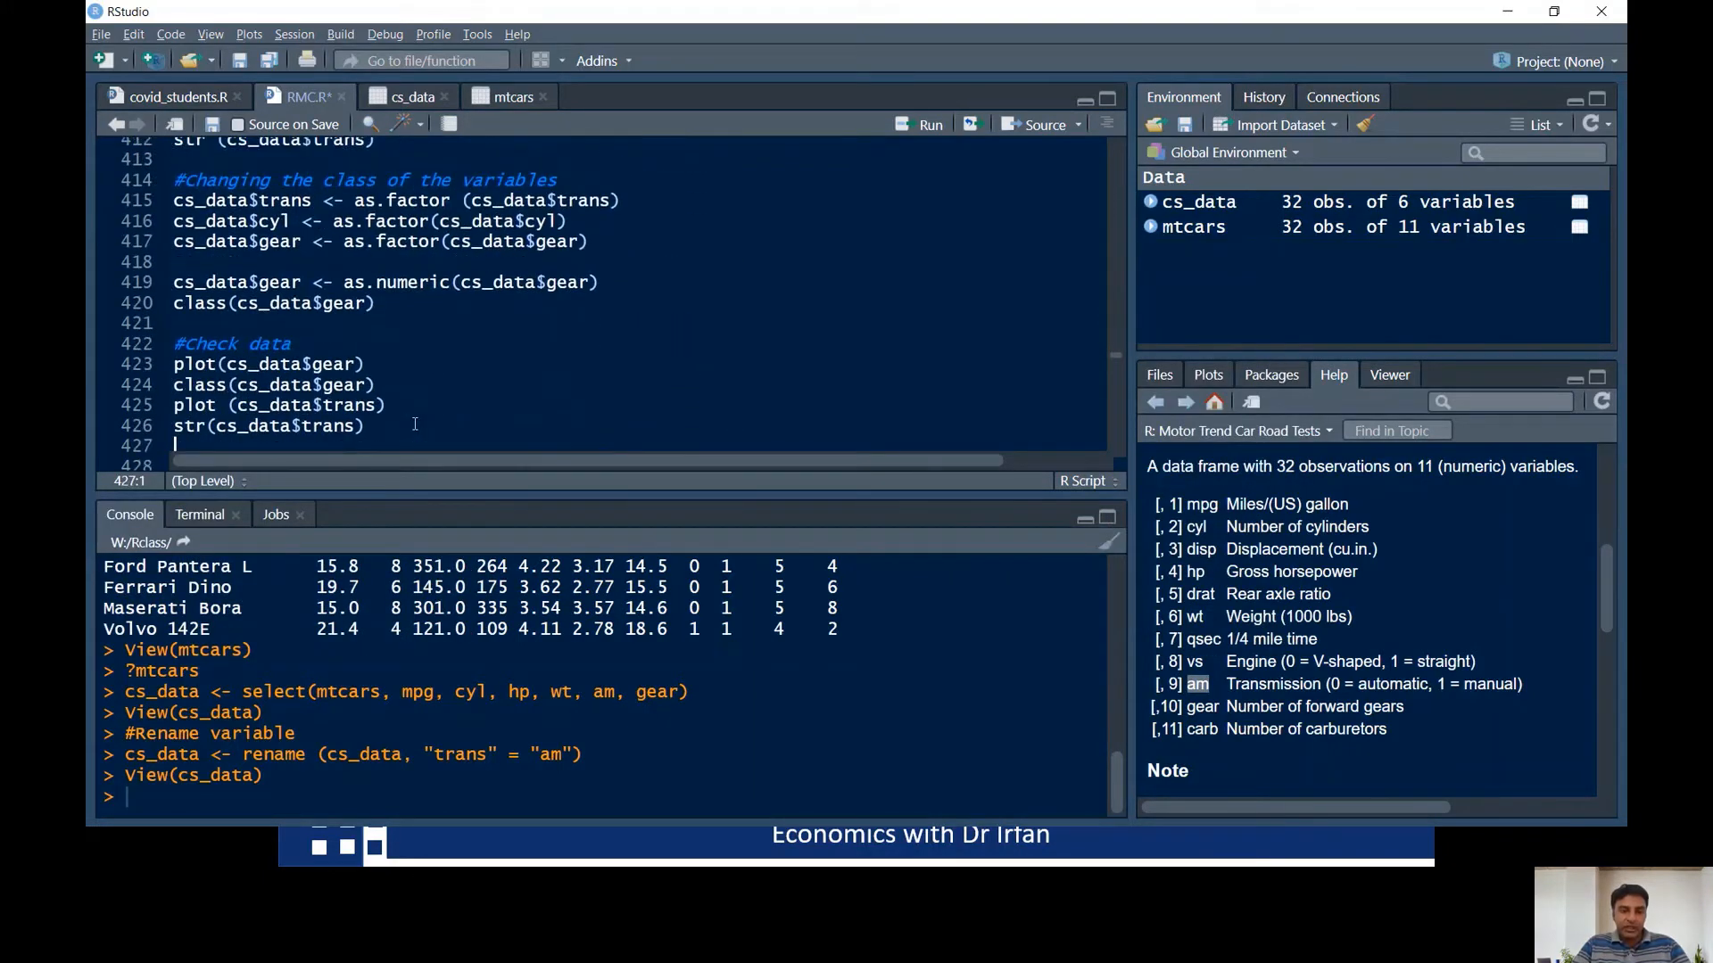
pyautogui.press('Down')
pyautogui.press('Down')
pyautogui.press('Down')
pyautogui.press('Down')
pyautogui.press('Down')
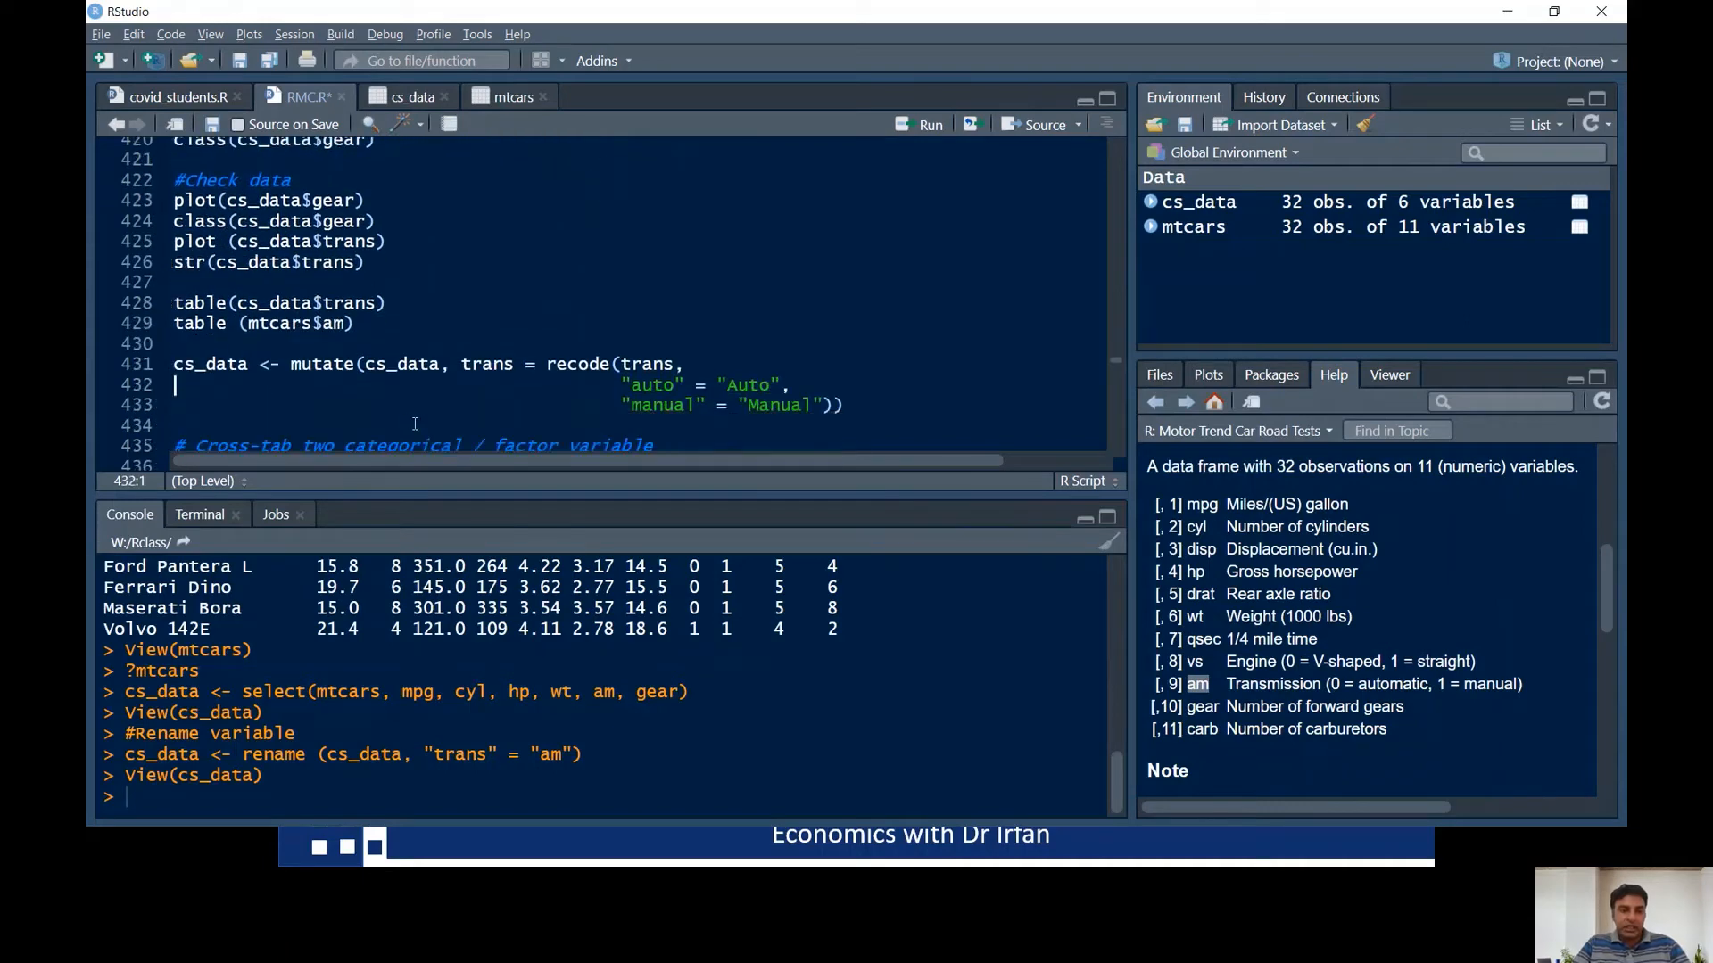
pyautogui.hotkey('ctrl', 'Return')
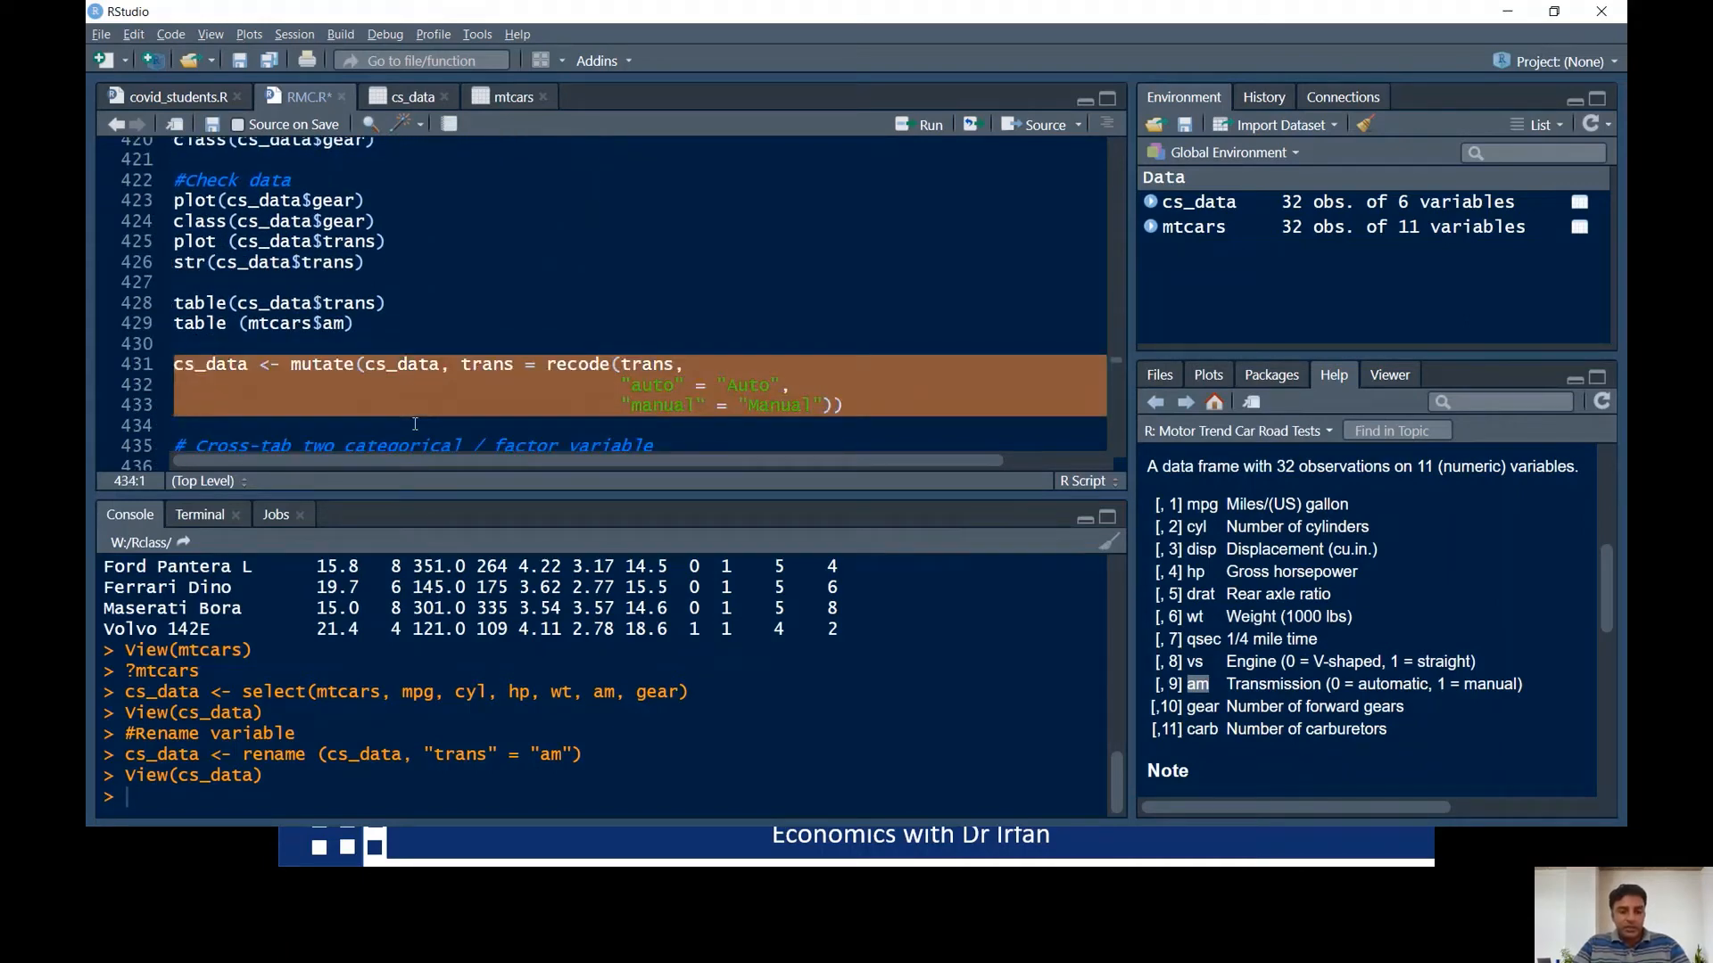
pyautogui.press('Up')
pyautogui.press('Up')
pyautogui.press('Up')
pyautogui.press('Up')
pyautogui.press('Up')
pyautogui.press('Up')
pyautogui.press('Up')
pyautogui.press('Up')
pyautogui.press('Up')
pyautogui.press('Up')
pyautogui.press('Up')
pyautogui.press('Up')
pyautogui.press('Up')
pyautogui.press('Up')
pyautogui.press('Up')
pyautogui.press('Up')
pyautogui.press('Up')
pyautogui.press('Up')
pyautogui.press('Up')
pyautogui.press('Up')
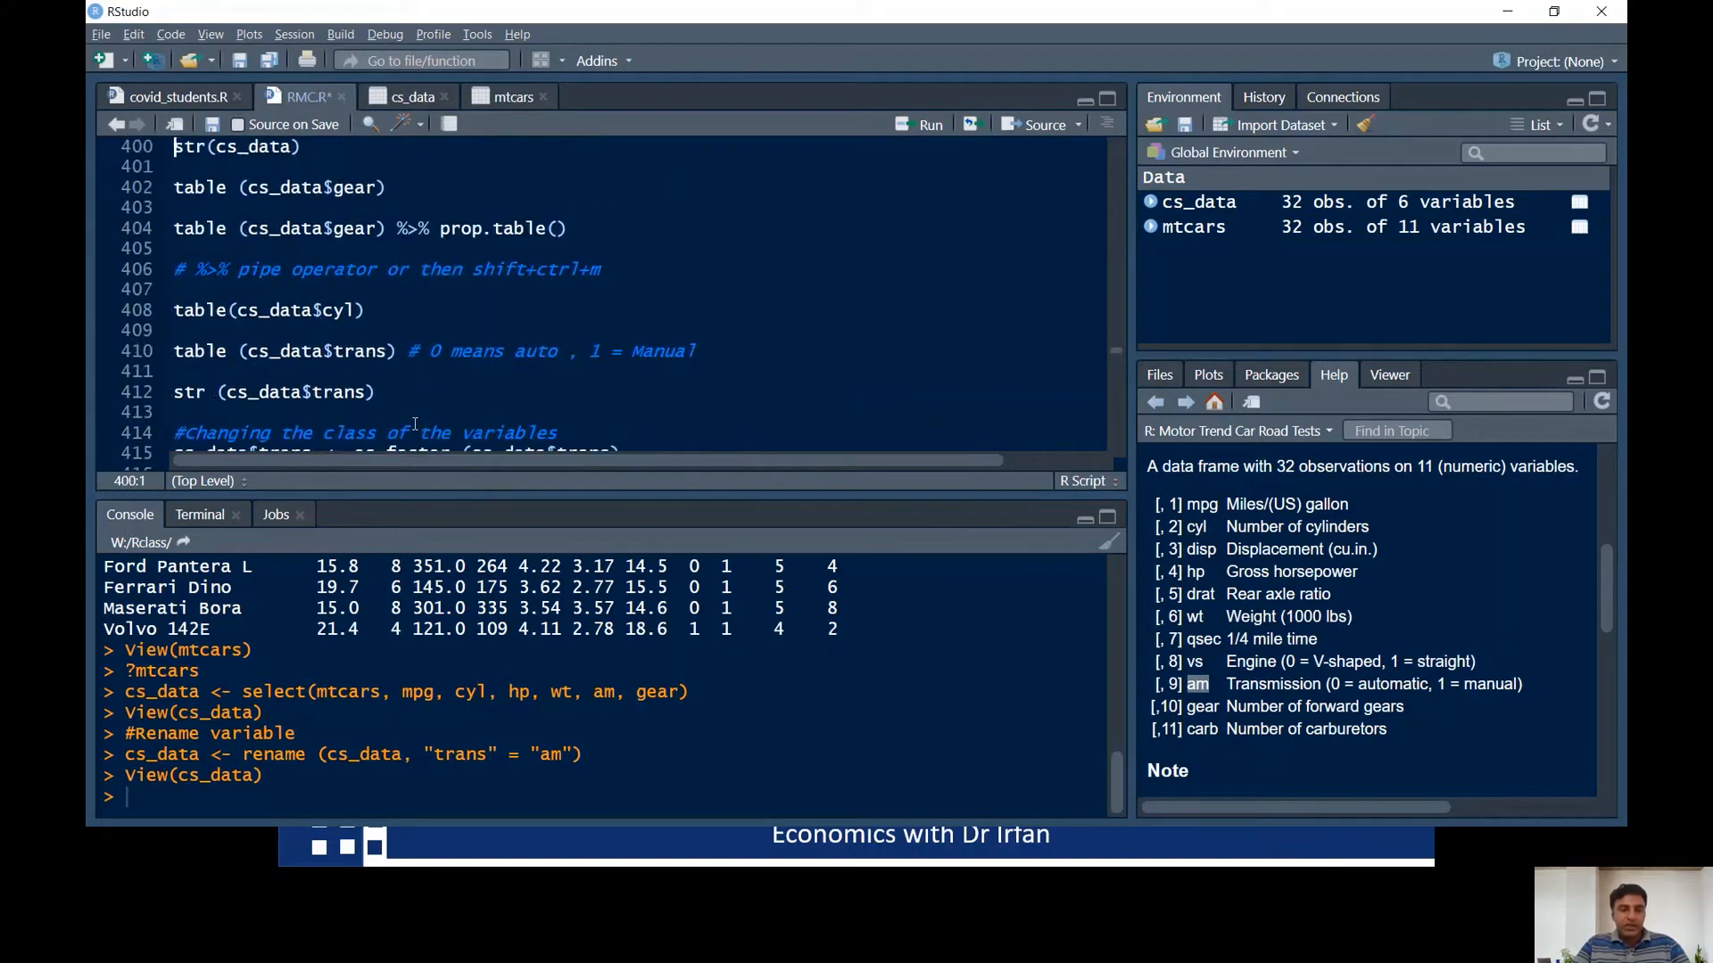
pyautogui.press('Up')
pyautogui.press('Up')
pyautogui.press('Up')
pyautogui.press('Up')
pyautogui.press('Up')
pyautogui.press('Up')
pyautogui.press('Up')
pyautogui.press('Down')
pyautogui.press('Down')
pyautogui.press('Down')
pyautogui.press('Down')
pyautogui.press('Down')
pyautogui.press('Down')
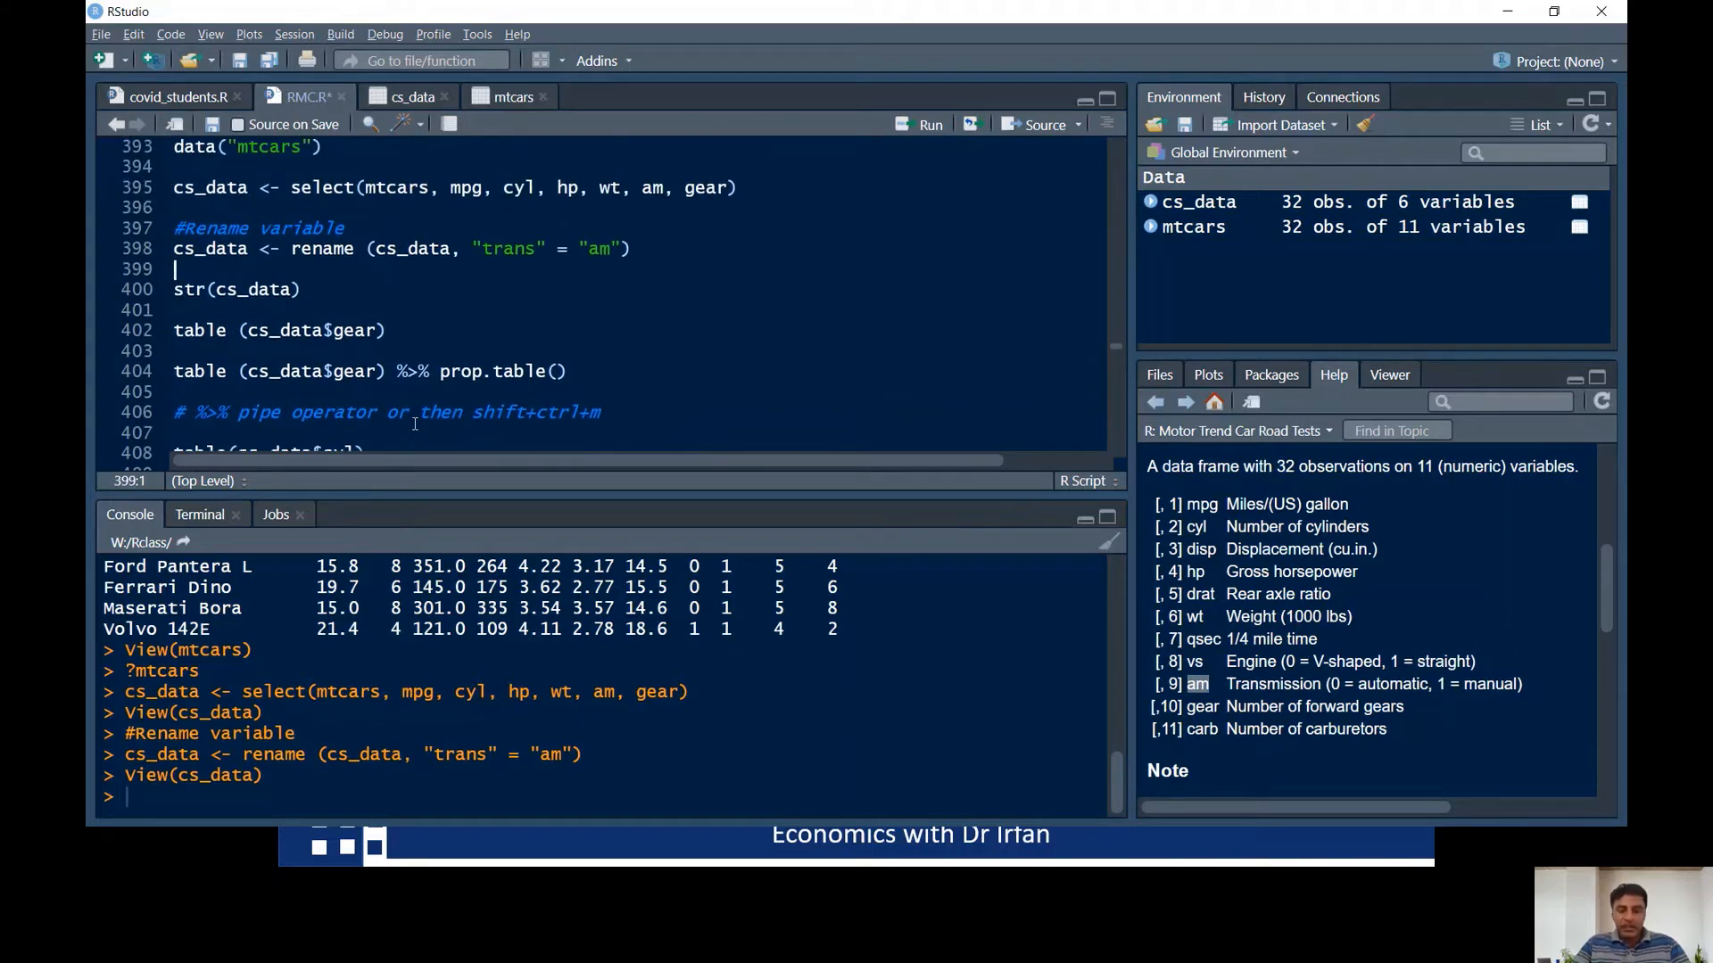
pyautogui.press('Return')
pyautogui.press('Return')
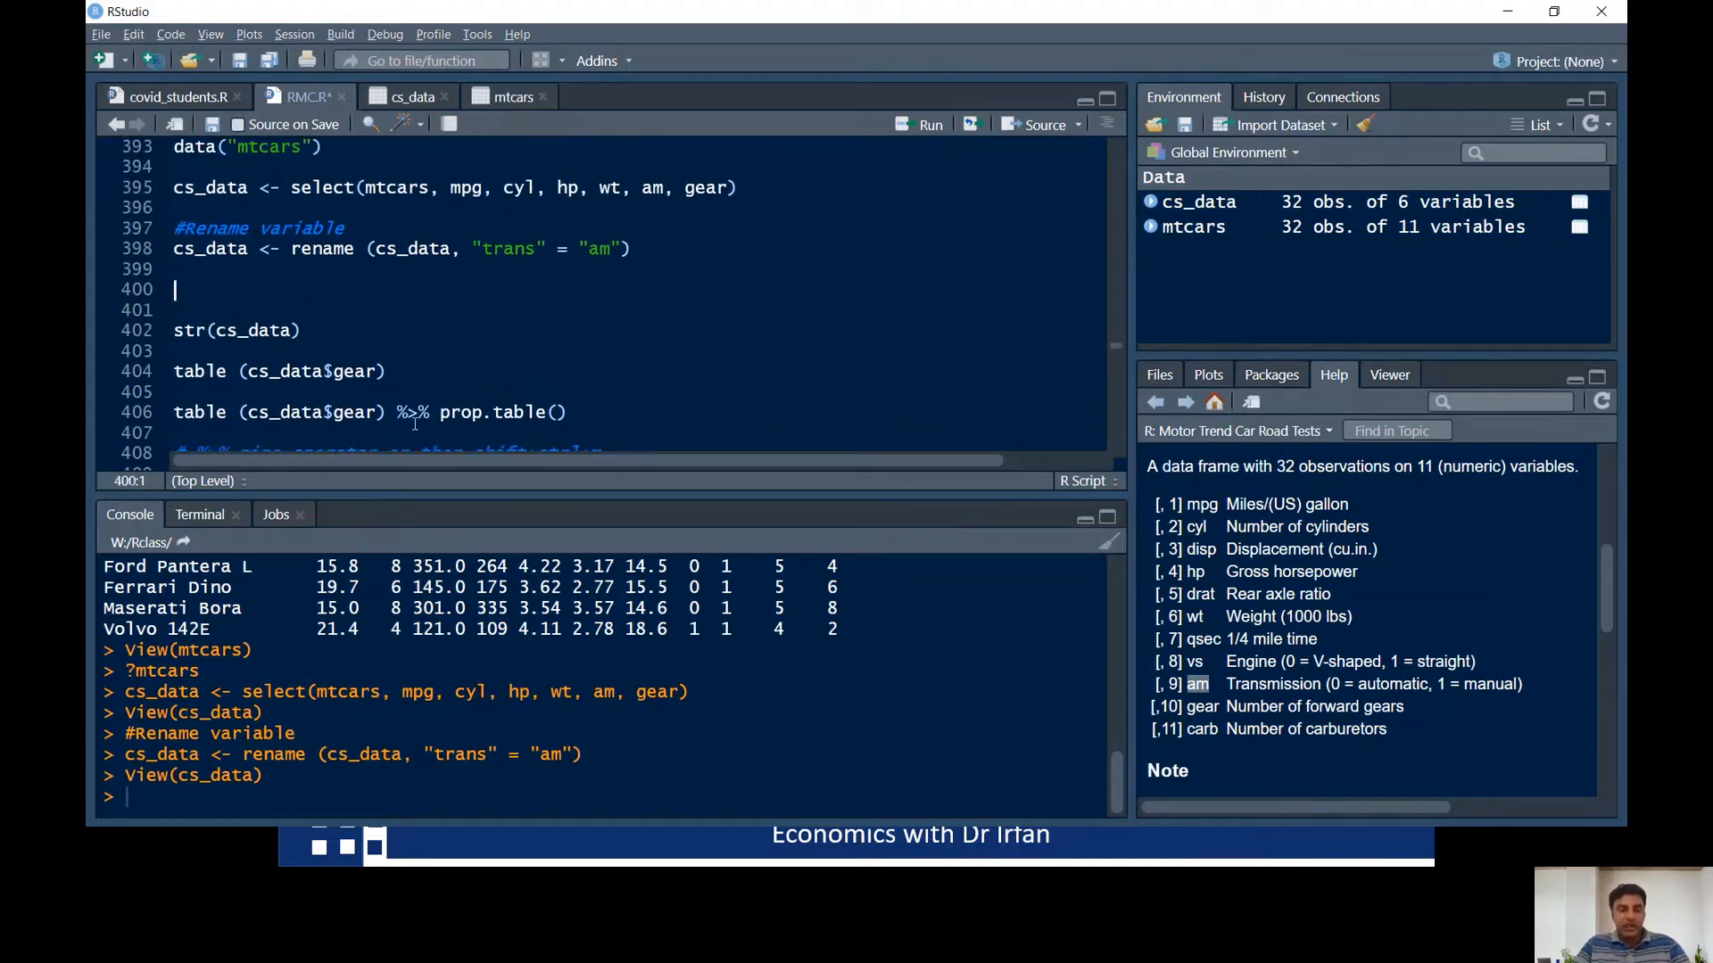
pyautogui.write('cs_data <- mutate(cs_data, trans = recode(trans,                                           "auto" = "Auto",                                           "manual" = "Manual"))')
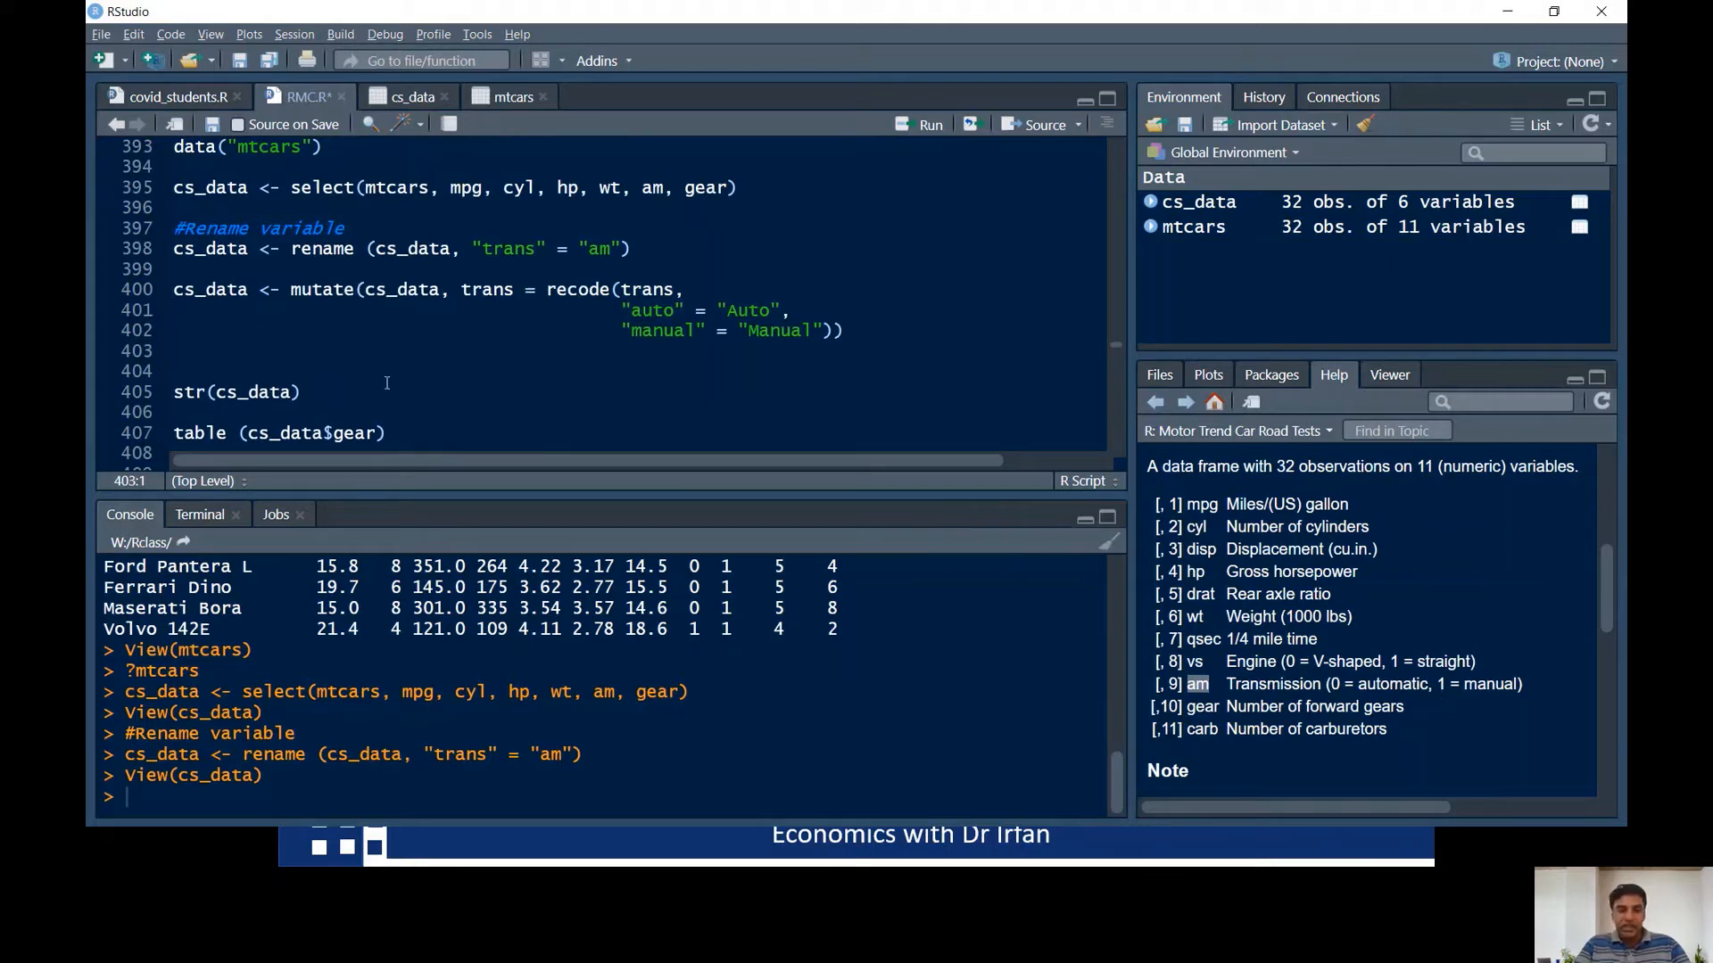
# - Compare the trans values in the cs_data table with the cs_data and trans arguments of the pasted mutate statement
pyautogui.click(409, 93)
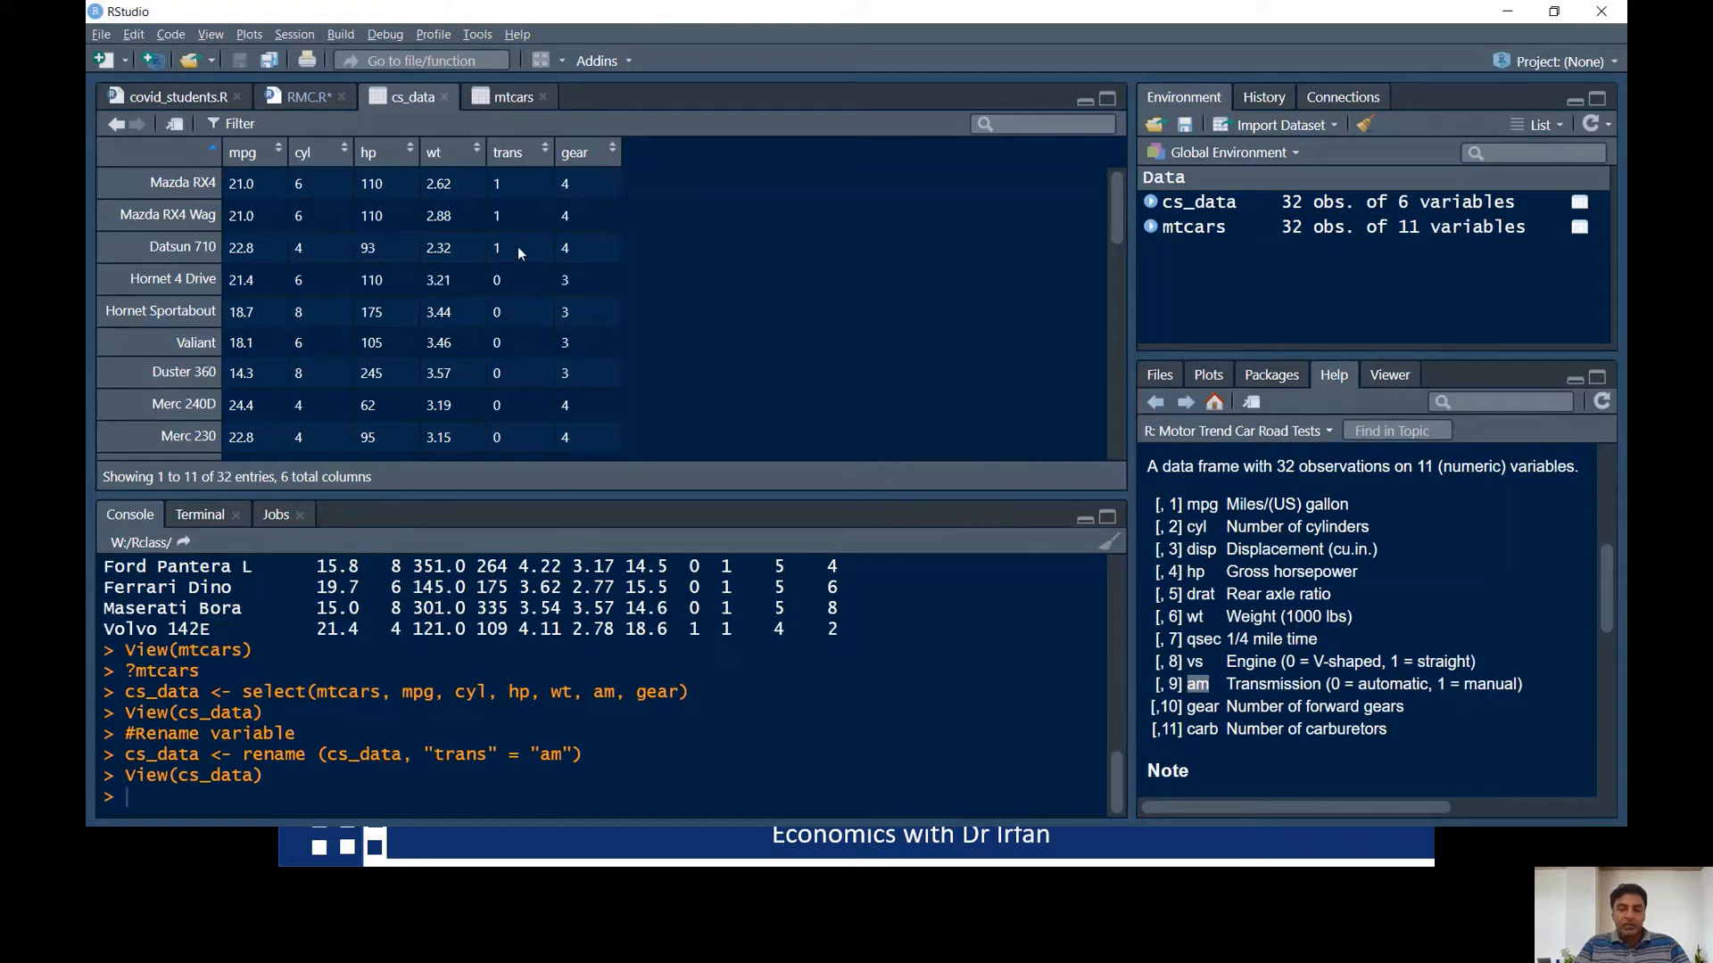
pyautogui.click(299, 98)
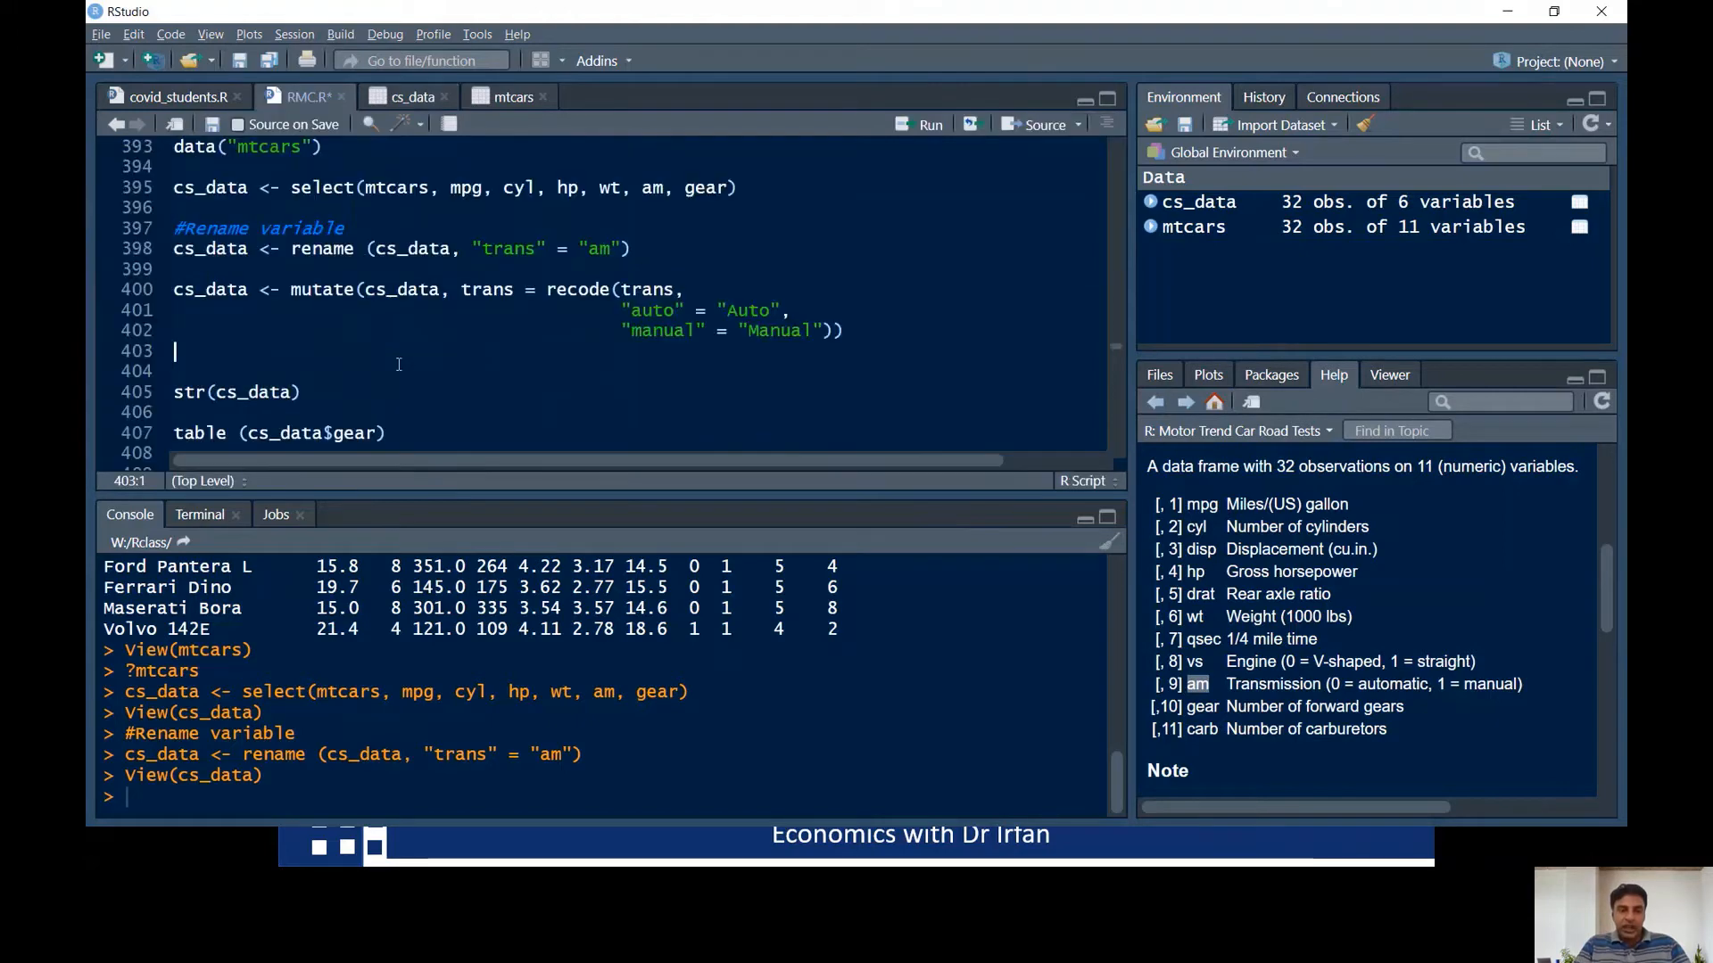
pyautogui.click(206, 326)
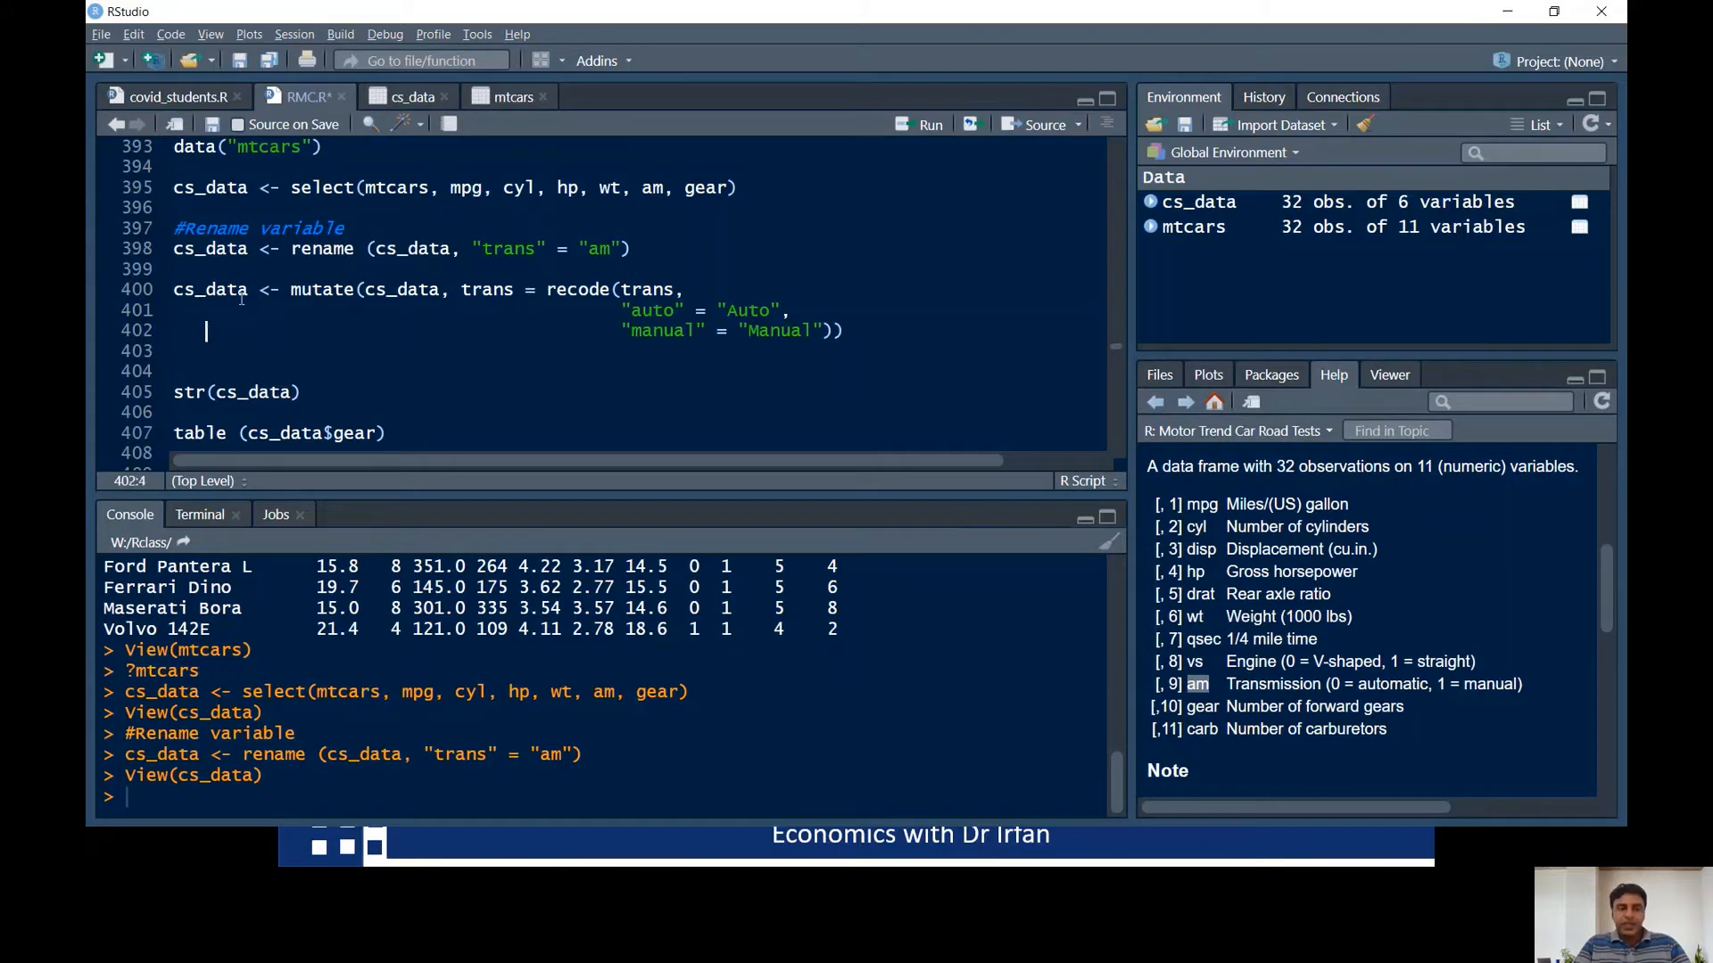
pyautogui.moveTo(250, 289); pyautogui.dragTo(159, 293)
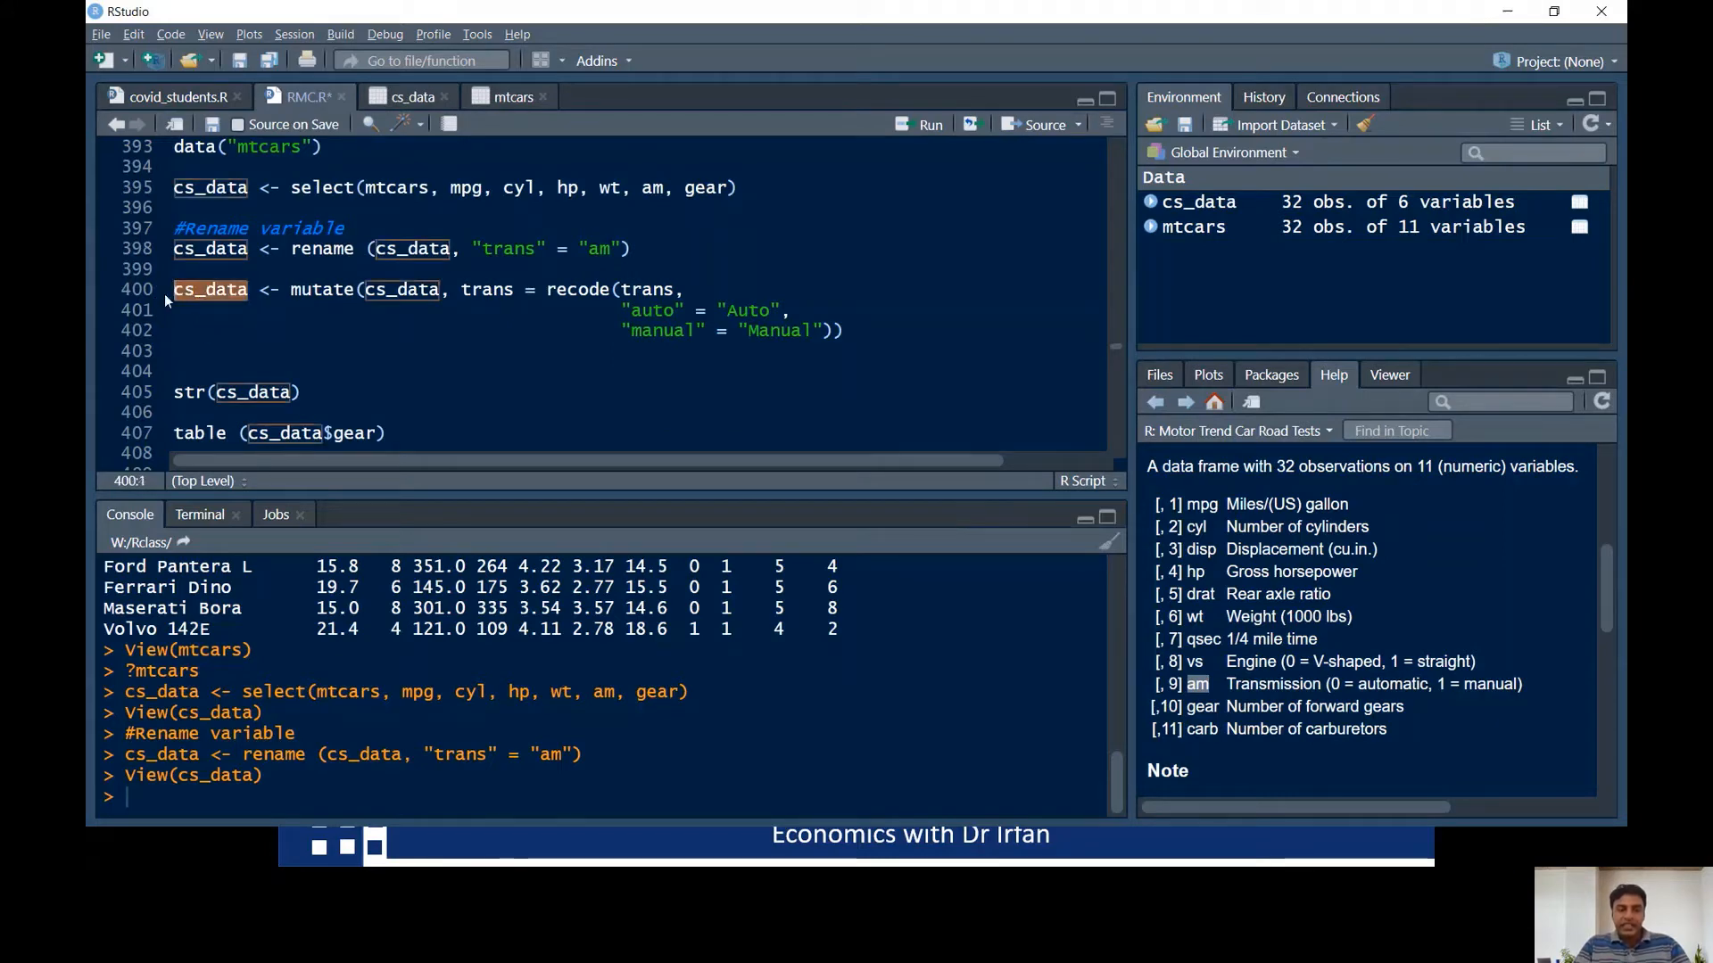
pyautogui.click(227, 313)
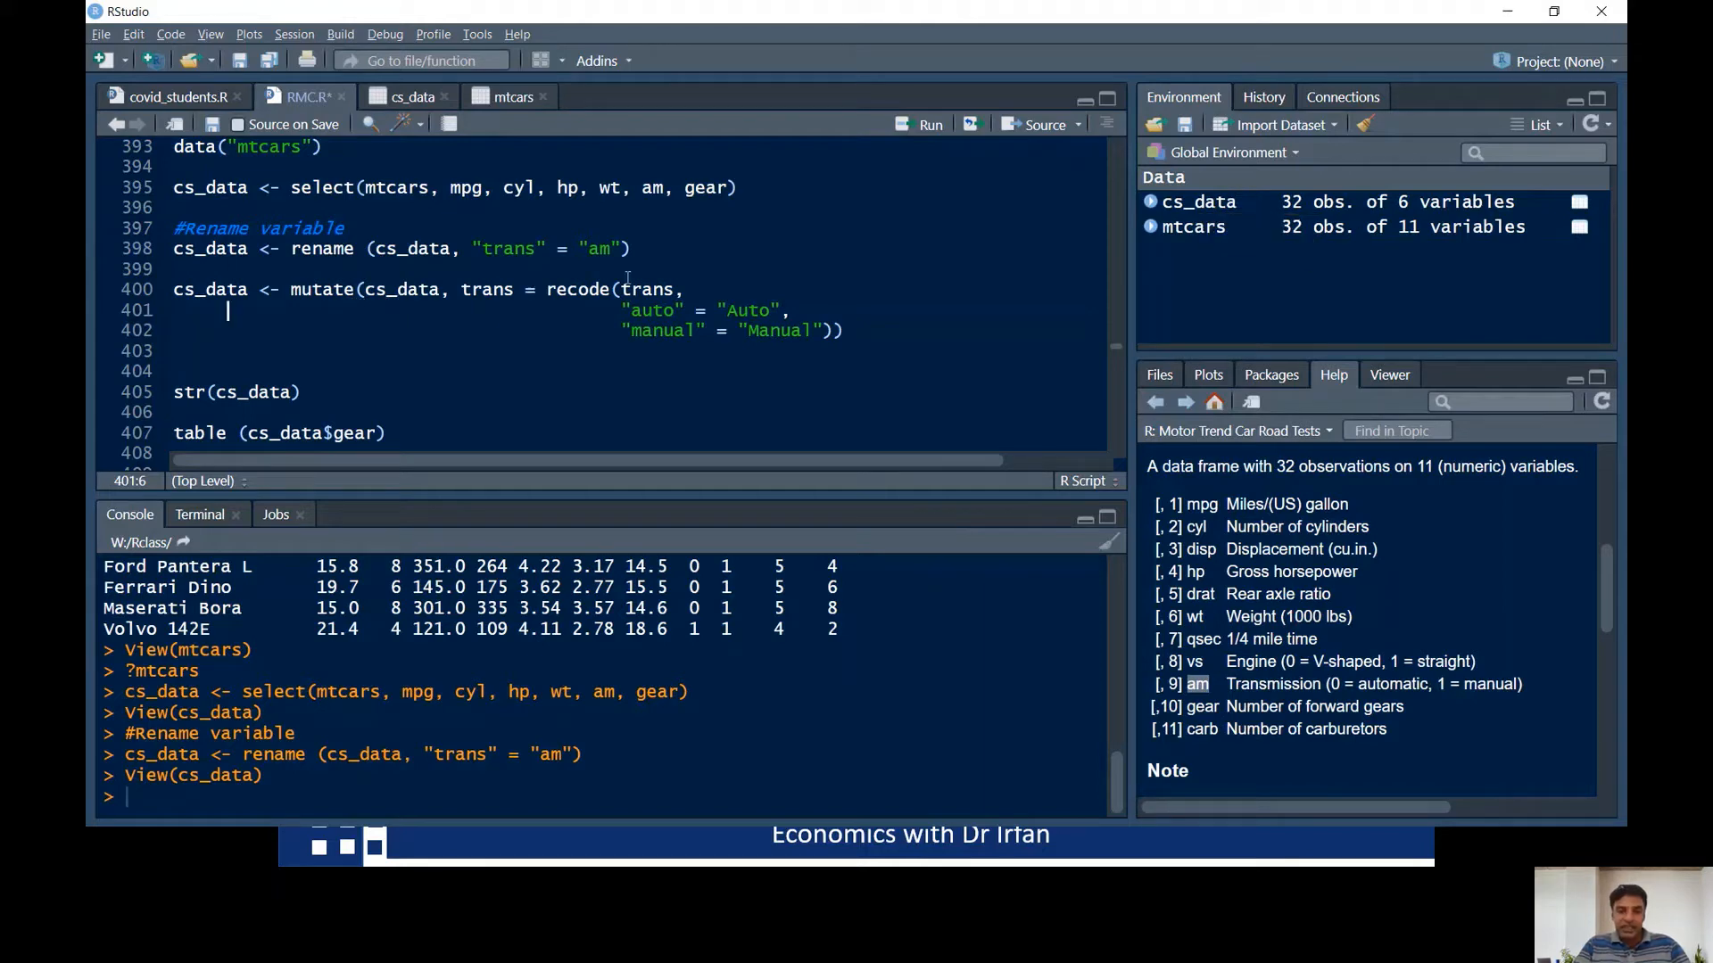
pyautogui.moveTo(515, 290); pyautogui.dragTo(462, 291)
pyautogui.click(481, 310)
pyautogui.click(401, 96)
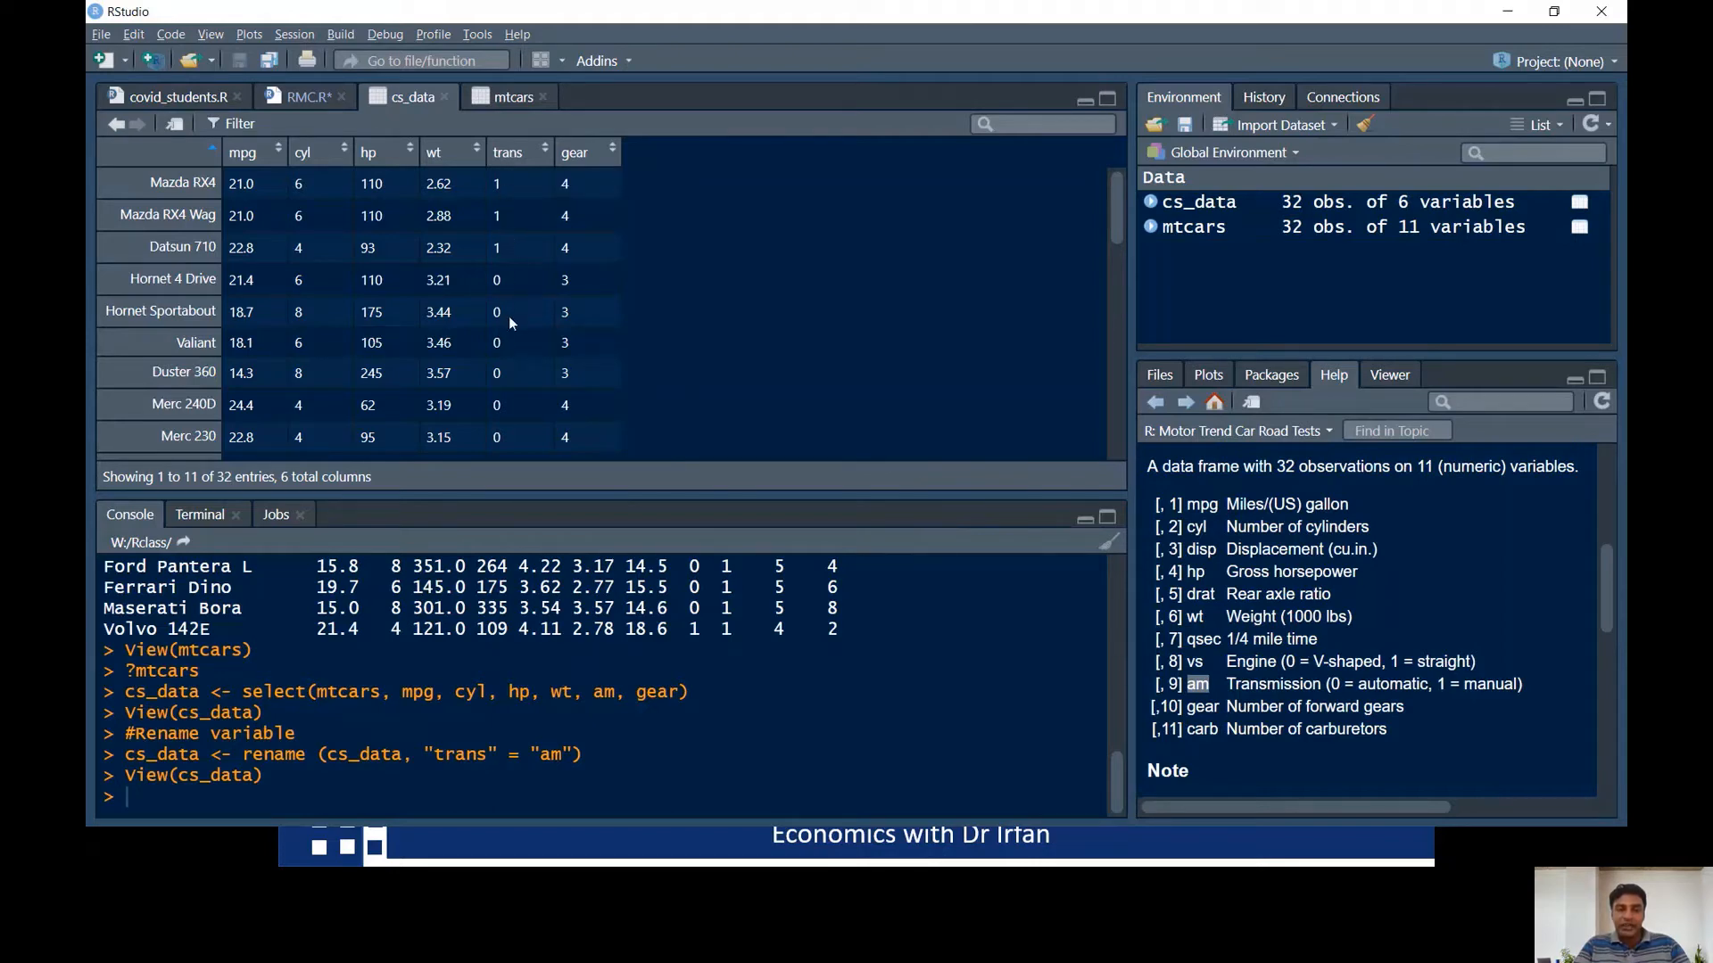
pyautogui.click(290, 98)
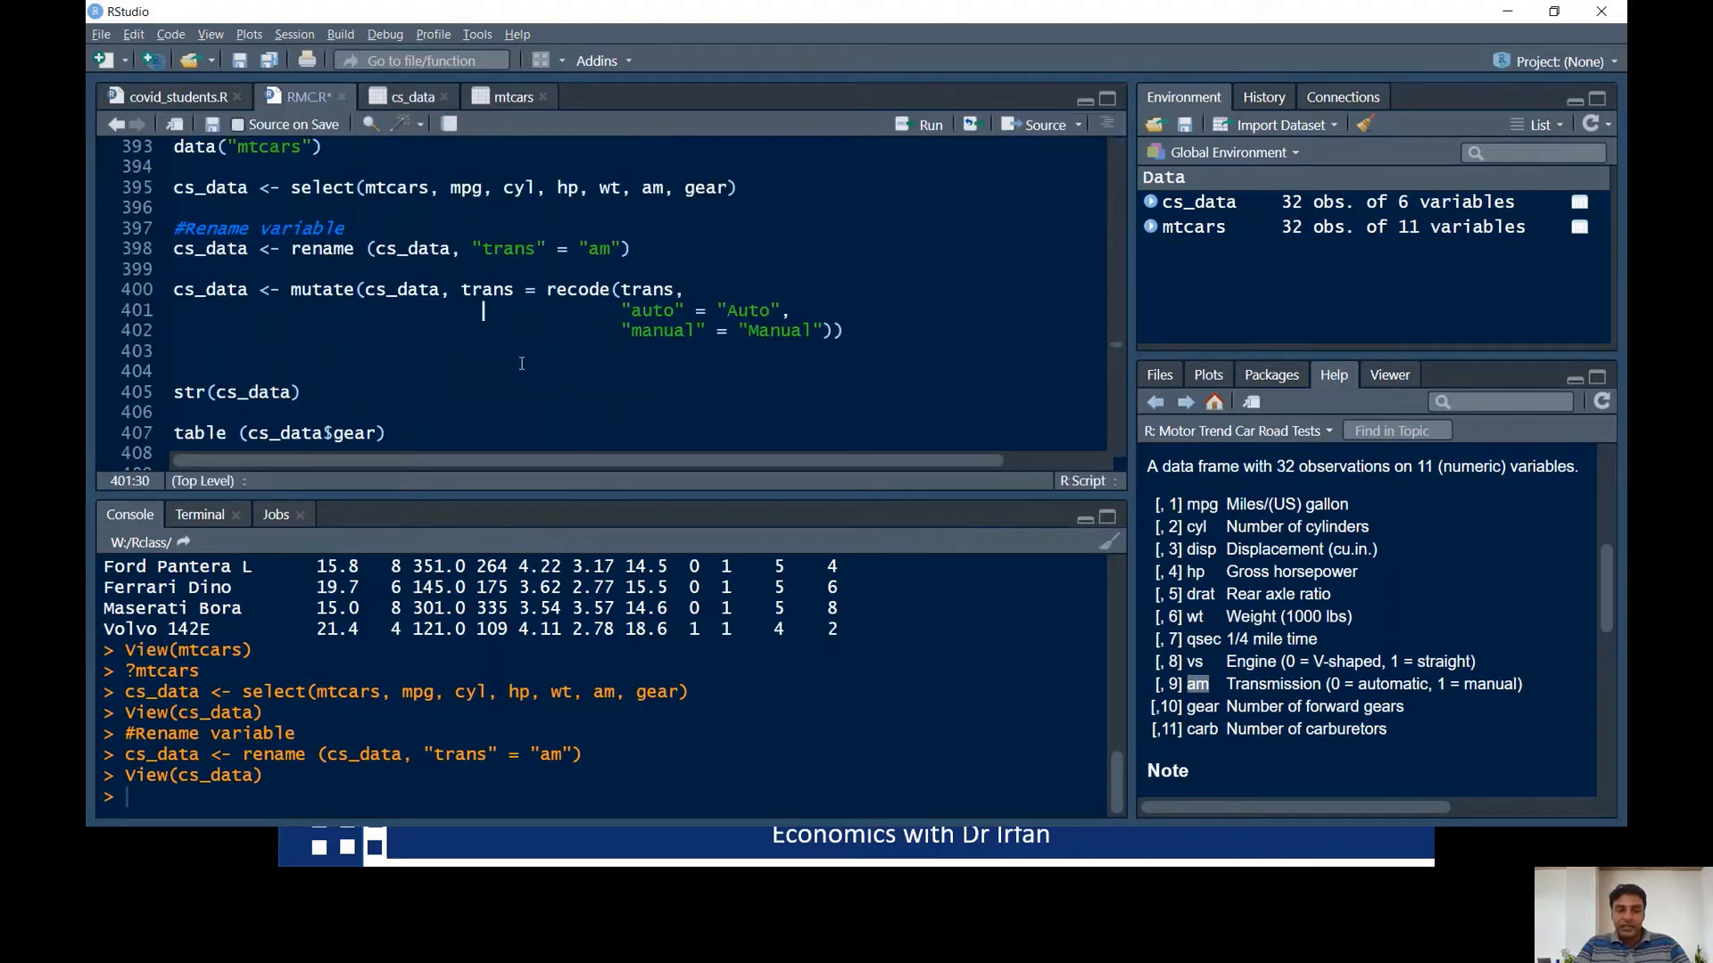
pyautogui.doubleClick(465, 292)
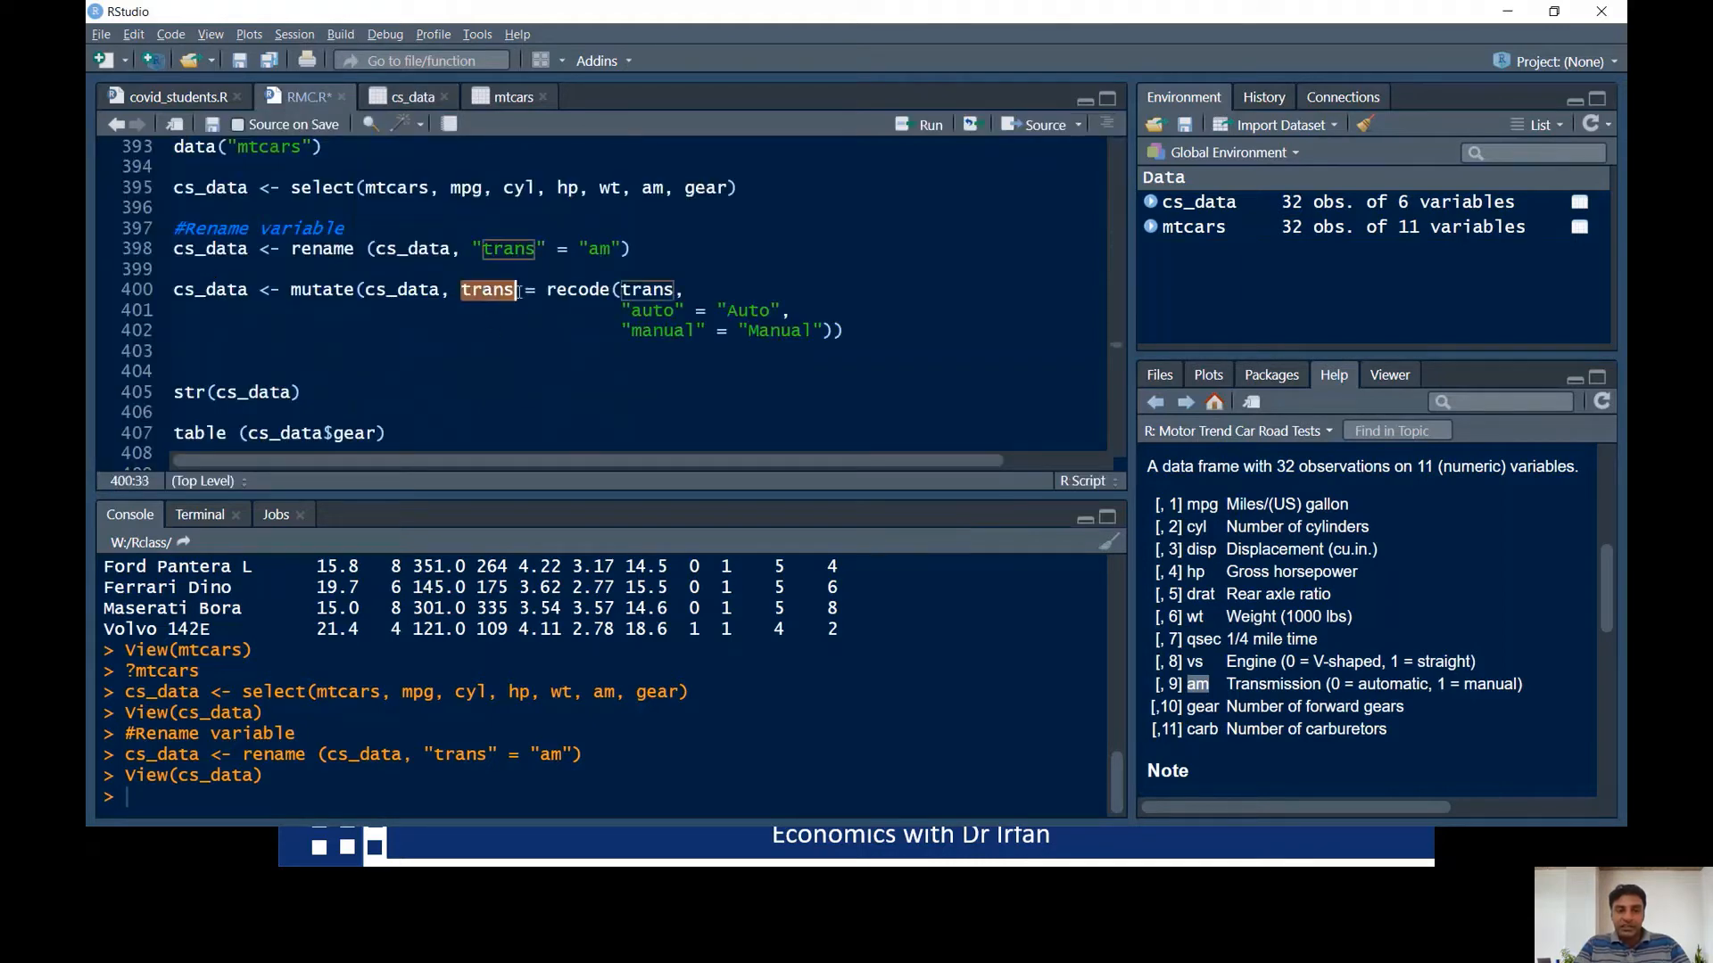
pyautogui.click(535, 310)
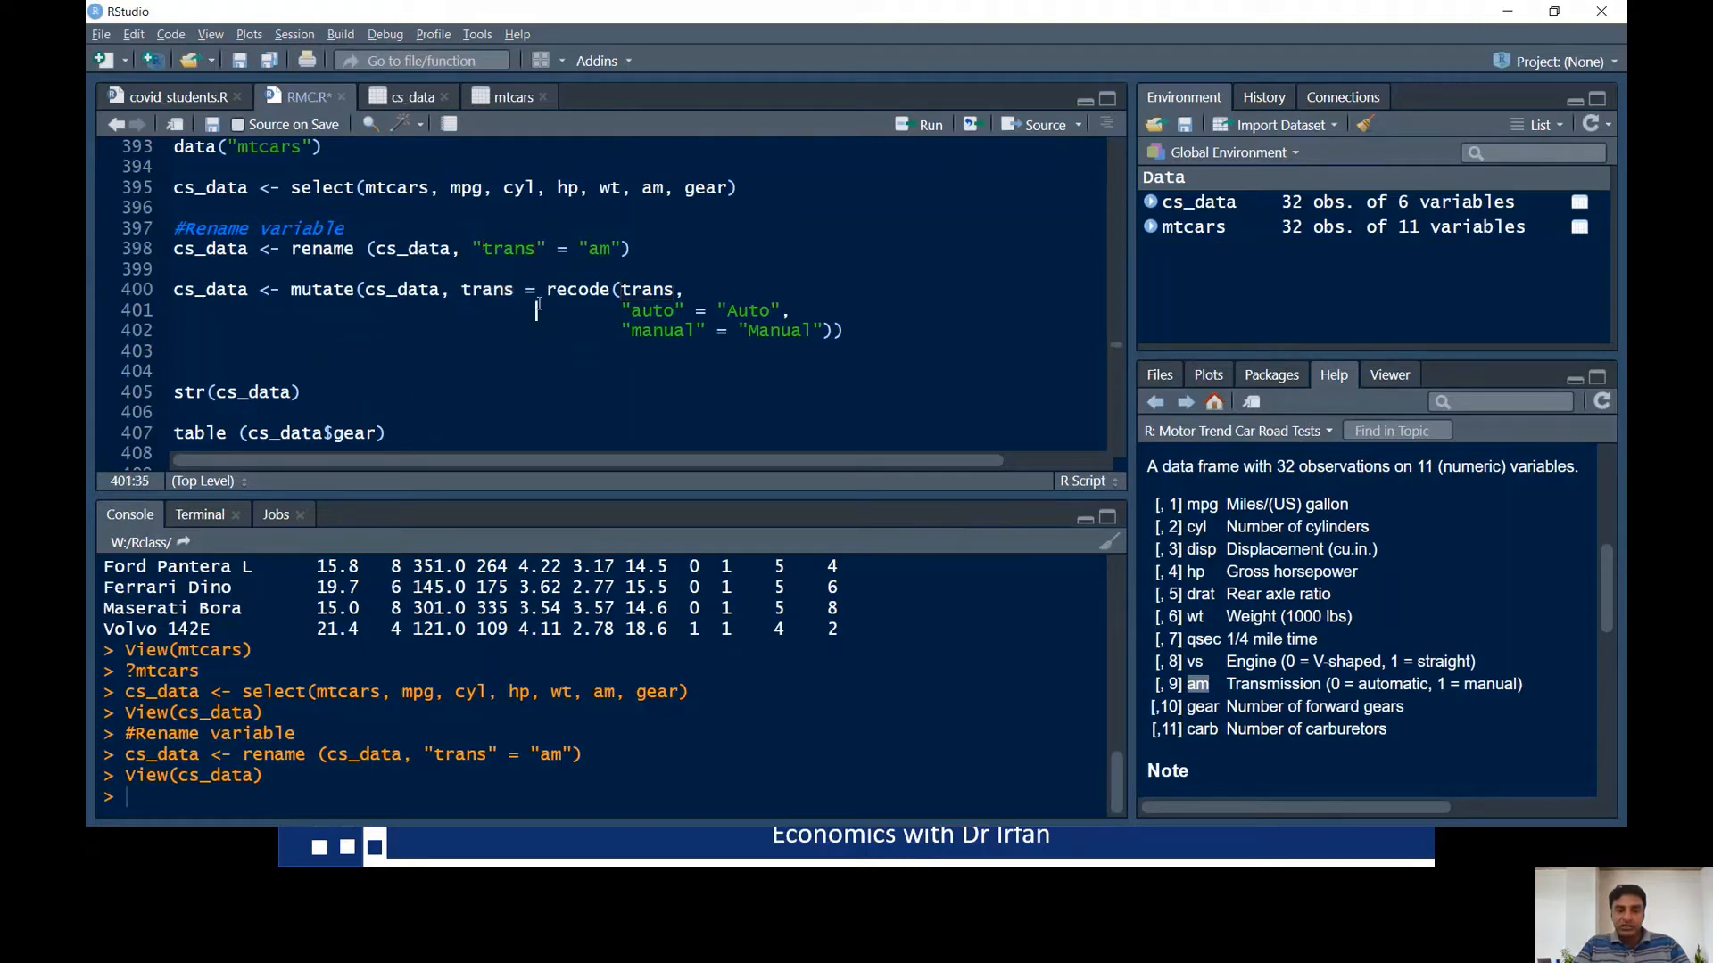
# - Edit the pasted recode mapping to "0" = "Auto" and "1" = "Manual"
pyautogui.click(675, 310)
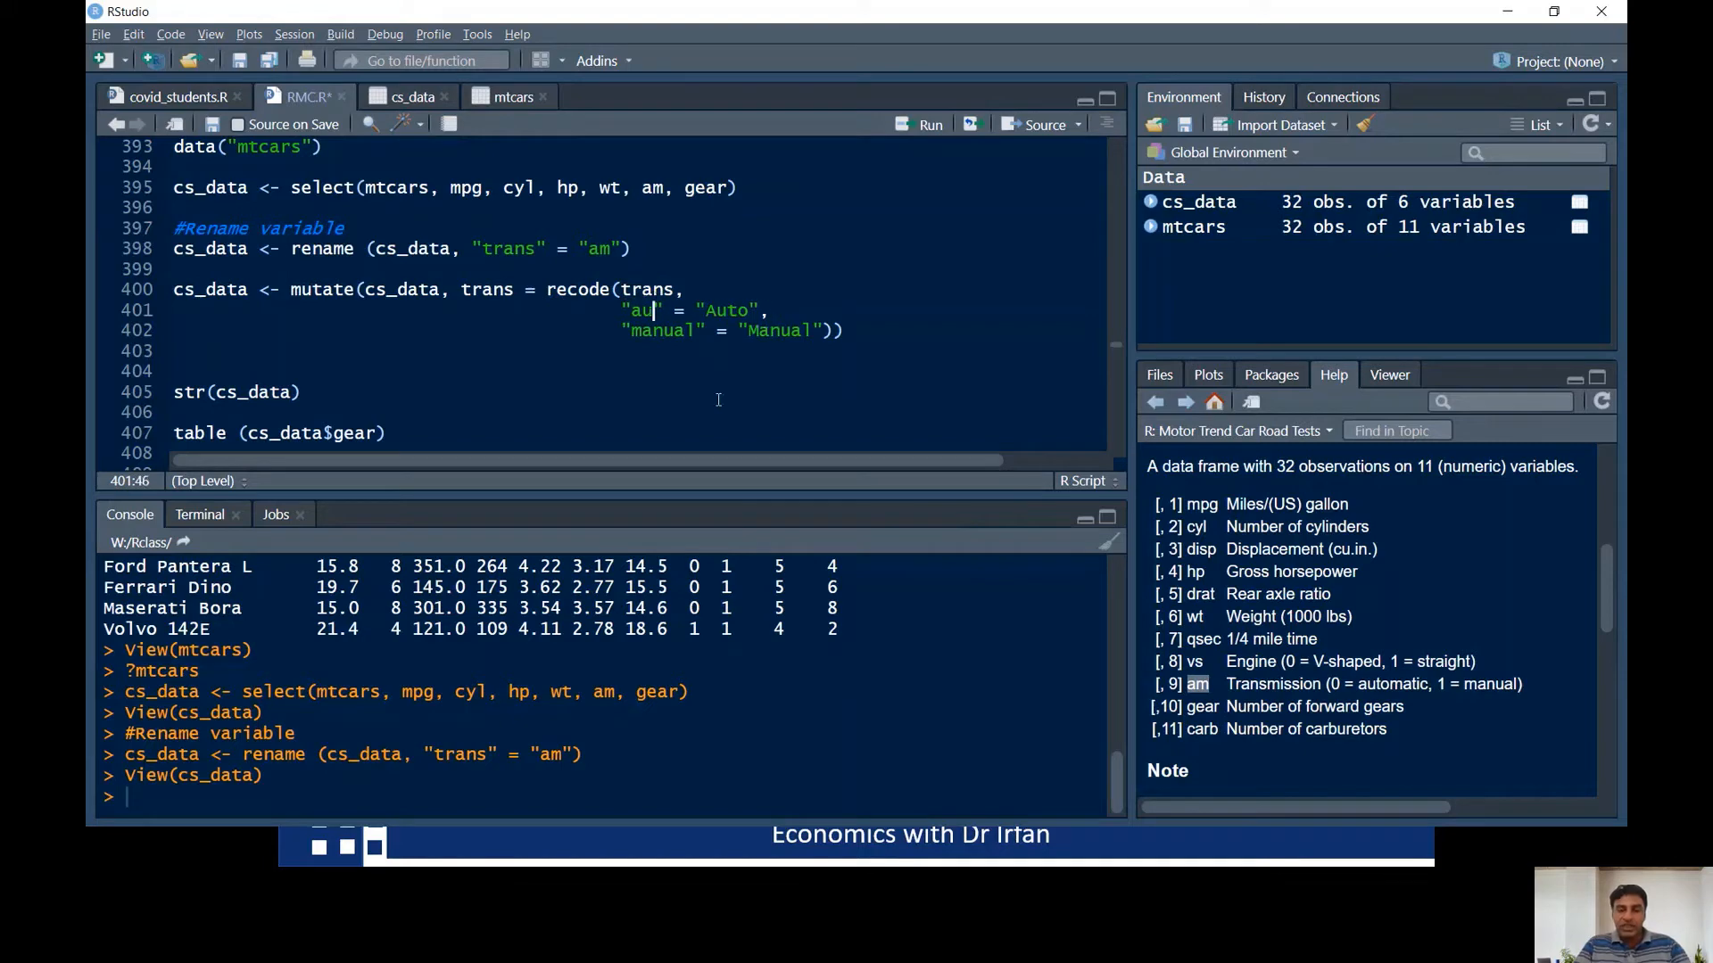
pyautogui.press('BackSpace')
pyautogui.press('BackSpace')
pyautogui.press('BackSpace')
pyautogui.press('BackSpace')
pyautogui.write('1')
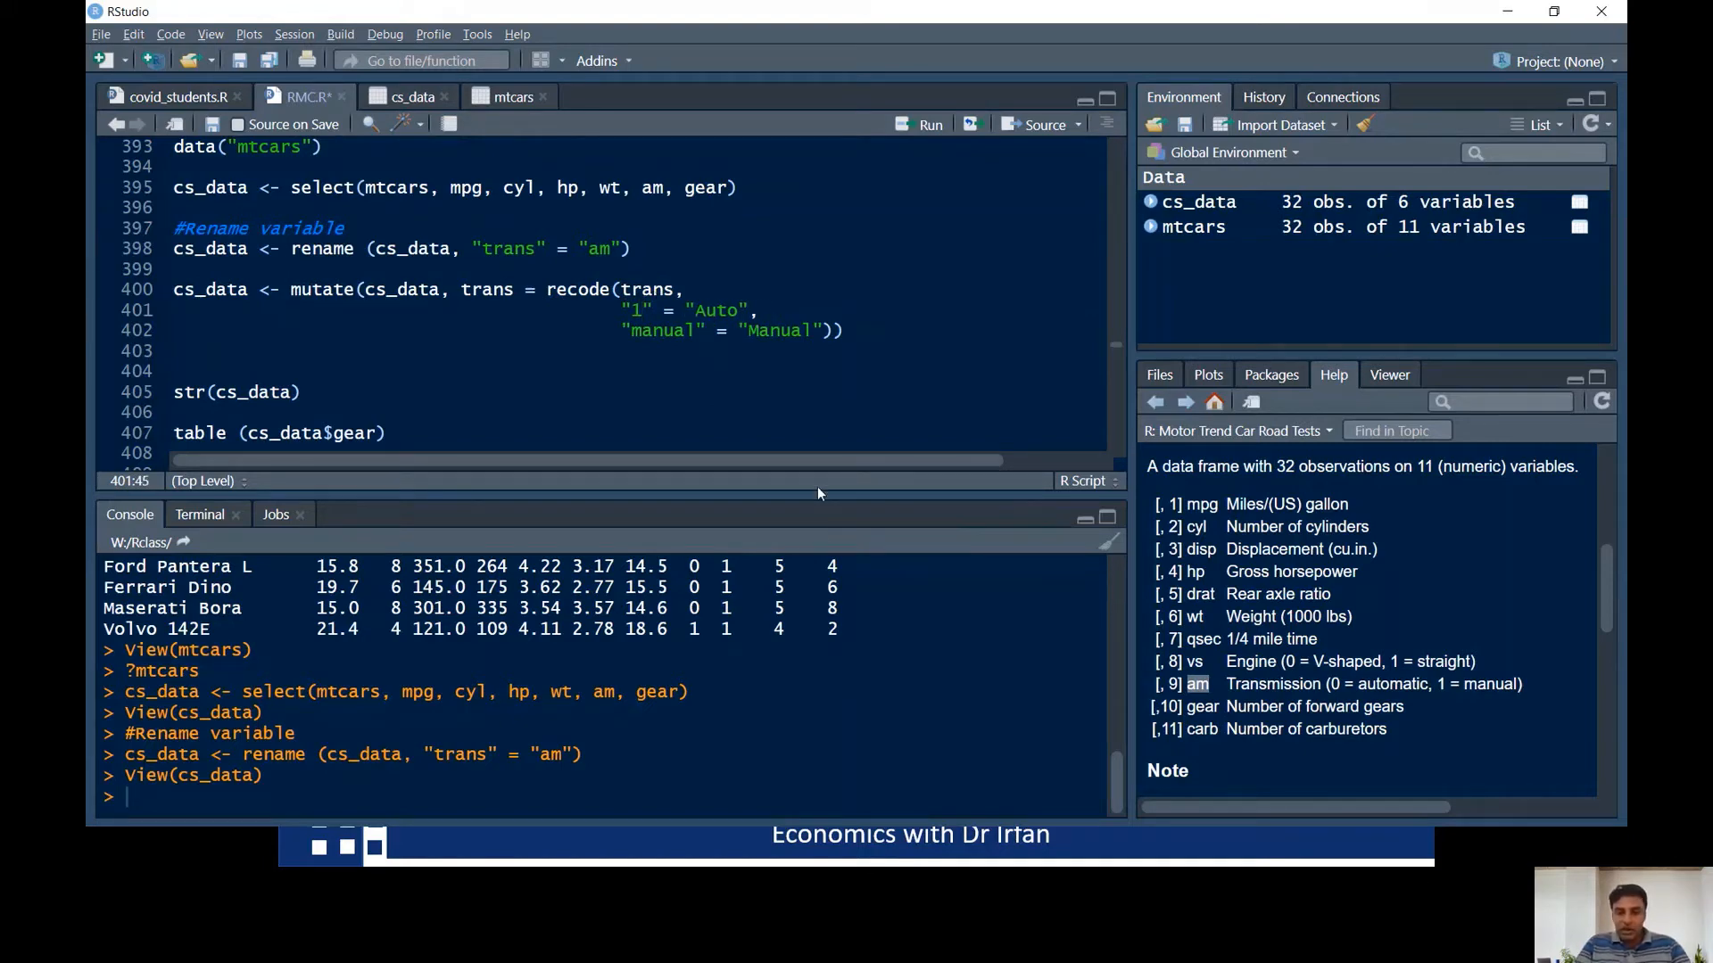
pyautogui.press('BackSpace')
pyautogui.write('0')
pyautogui.click(698, 332)
pyautogui.press('BackSpace')
pyautogui.press('BackSpace')
pyautogui.press('BackSpace')
pyautogui.press('BackSpace')
pyautogui.press('BackSpace')
pyautogui.press('BackSpace')
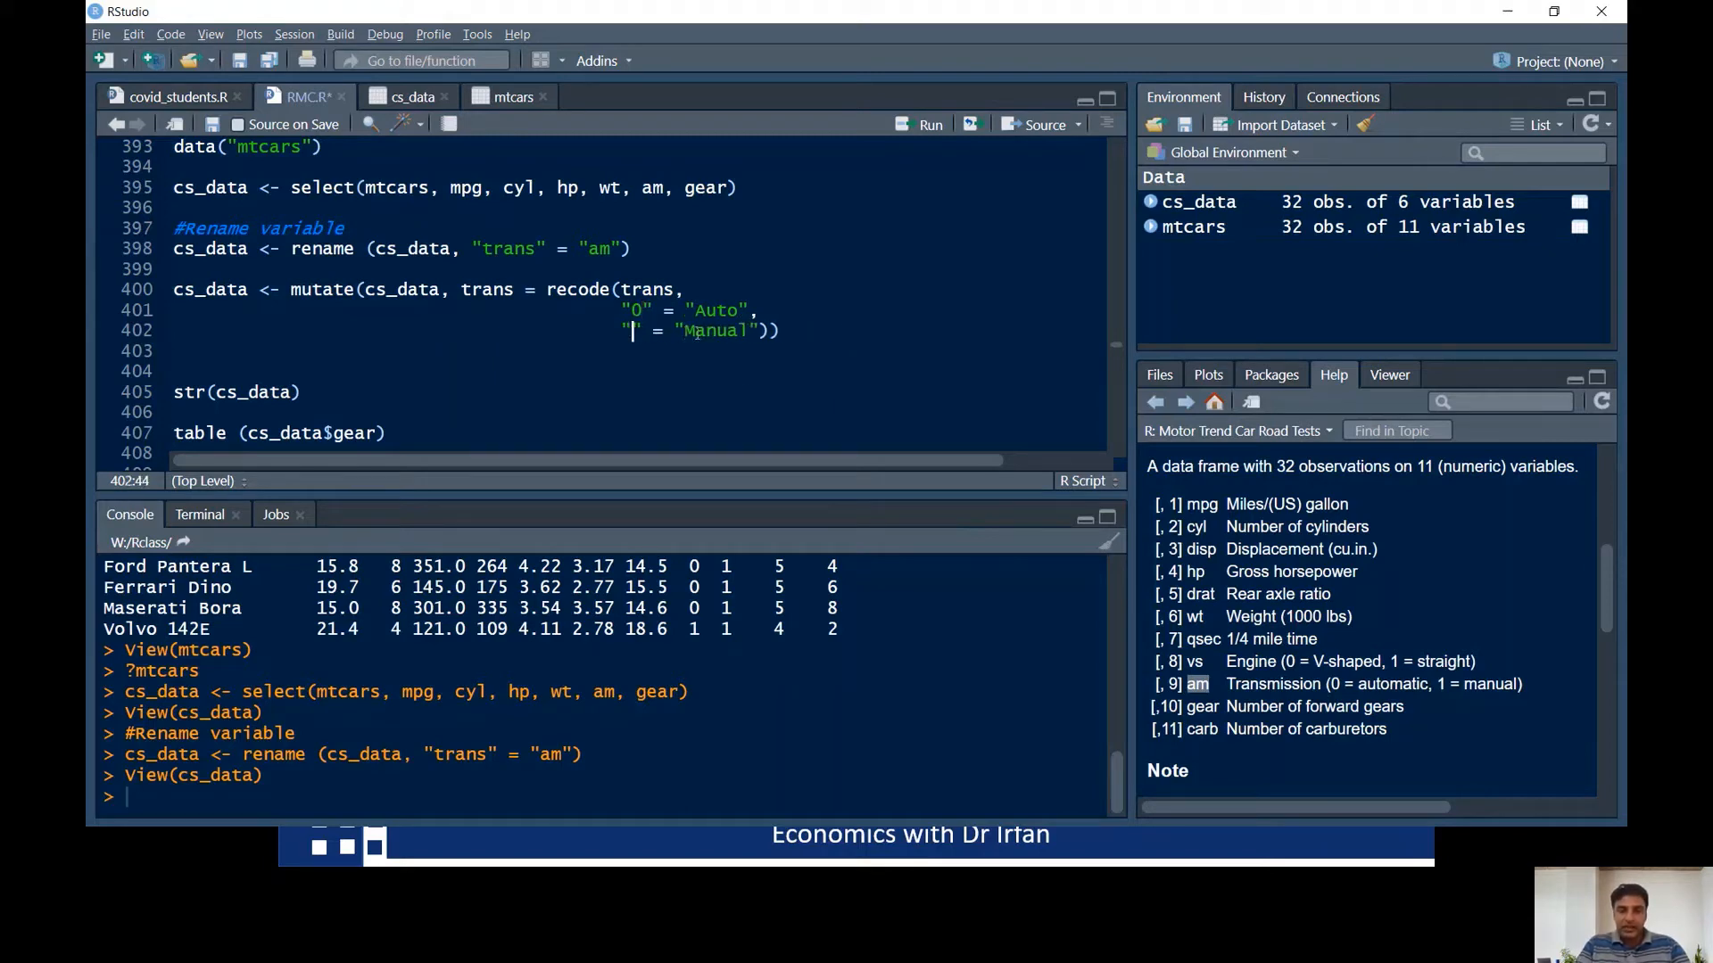
pyautogui.write('1')
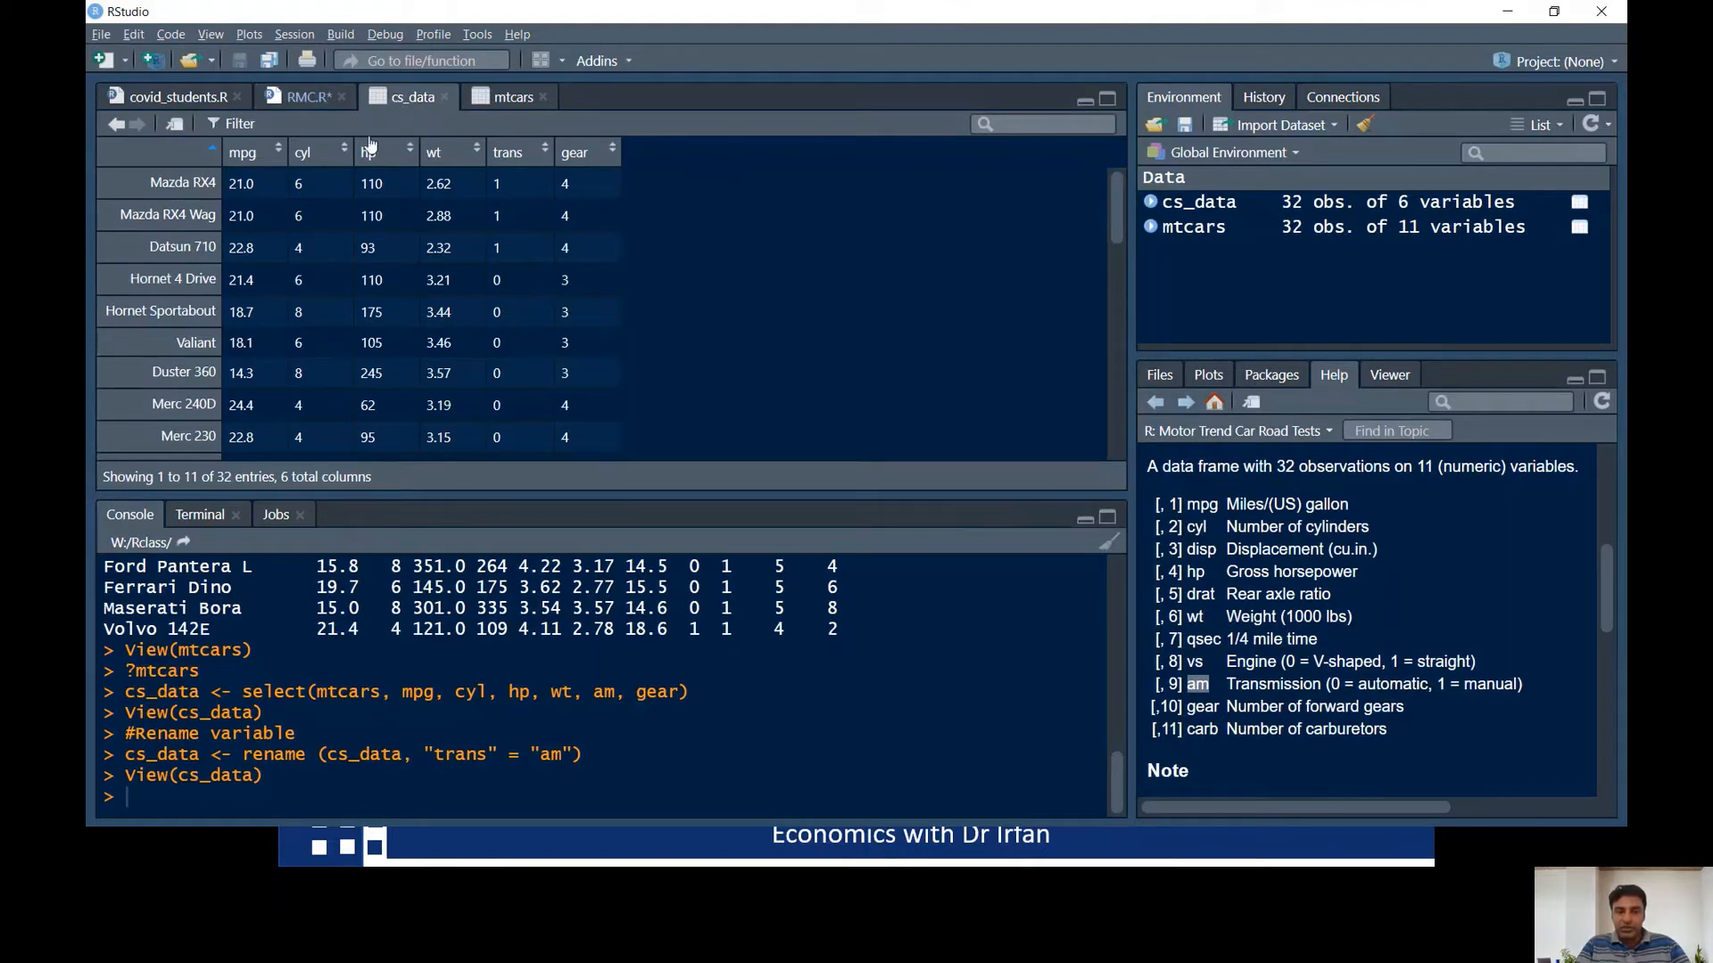
# - Return to the RMC.R script and run the mutate statement that recodes trans in cs_data
pyautogui.click(292, 98)
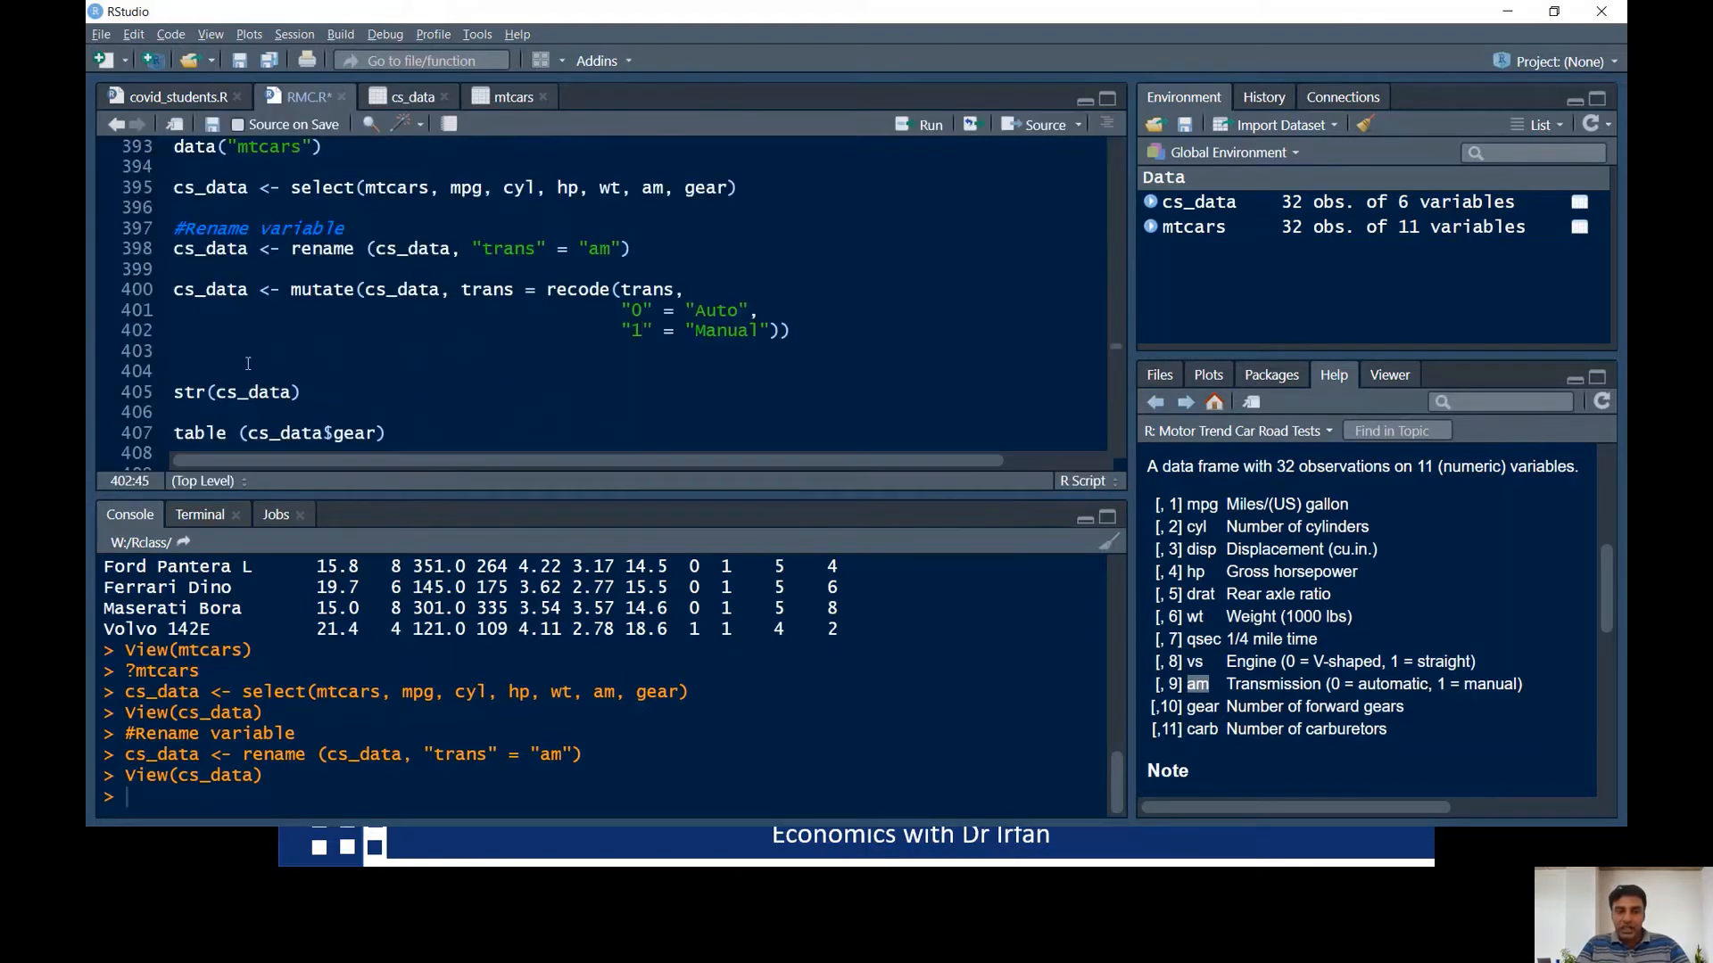
pyautogui.click(187, 289)
pyautogui.hotkey('ctrl', 'Return')
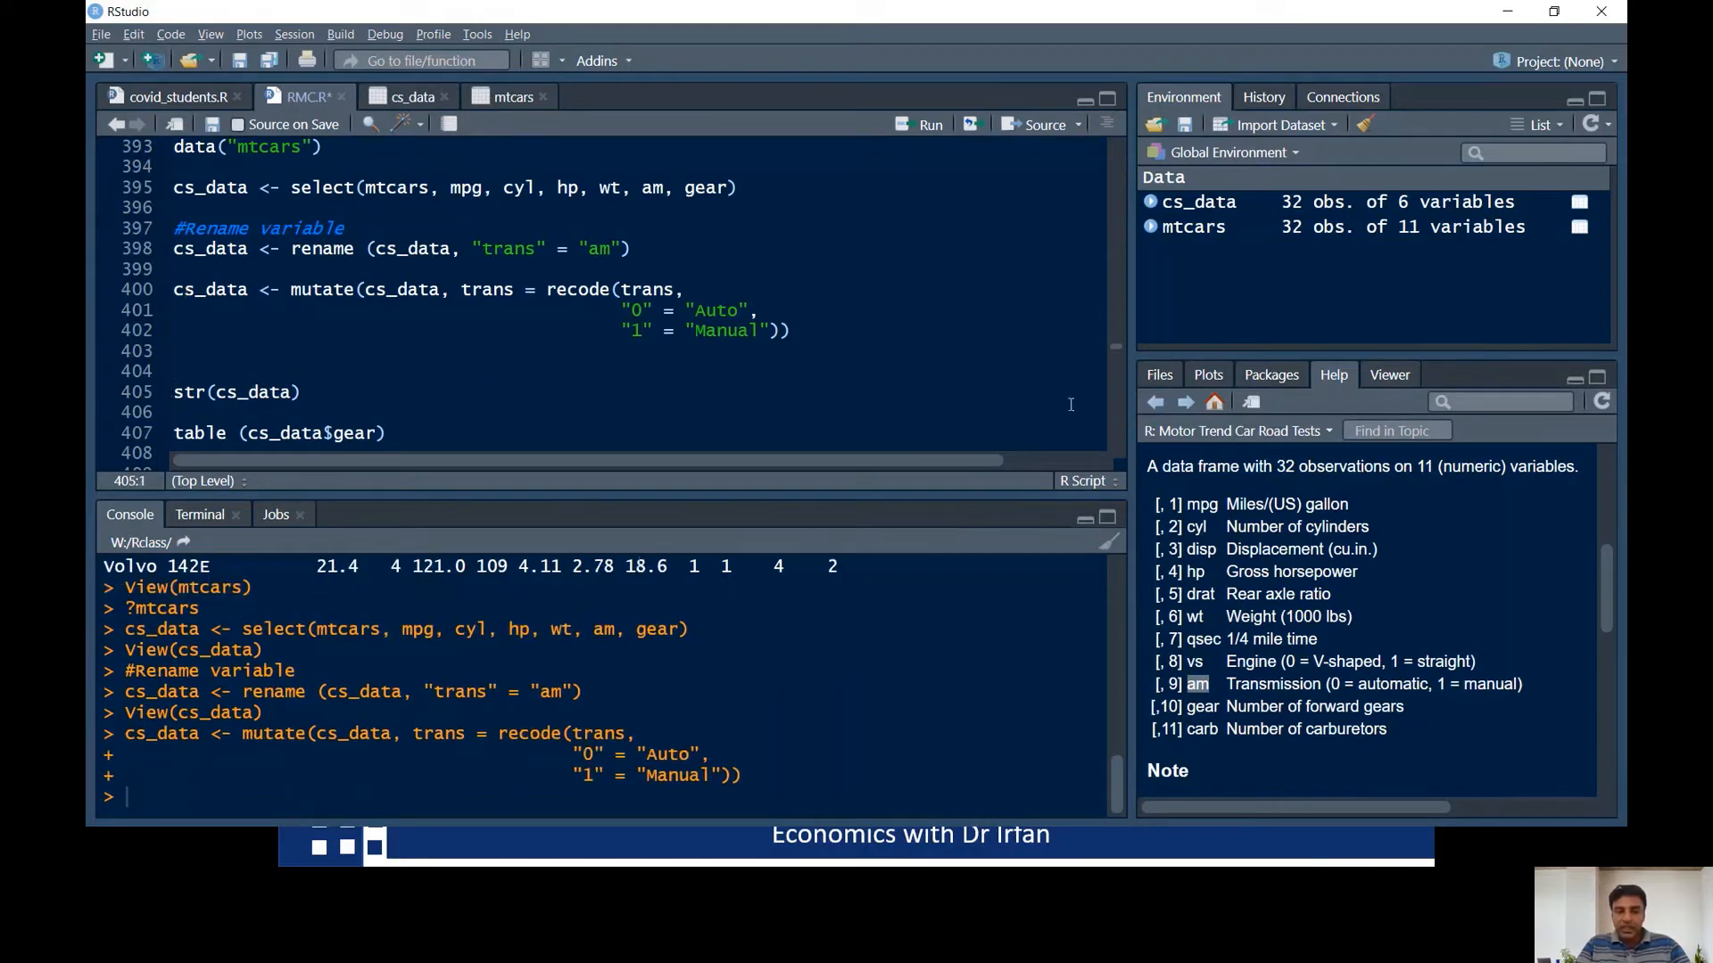
# - Check the recoded trans values in the cs_data table, and in RMC.R remove the extra blank line above str(cs_data) and run it
pyautogui.click(1222, 204)
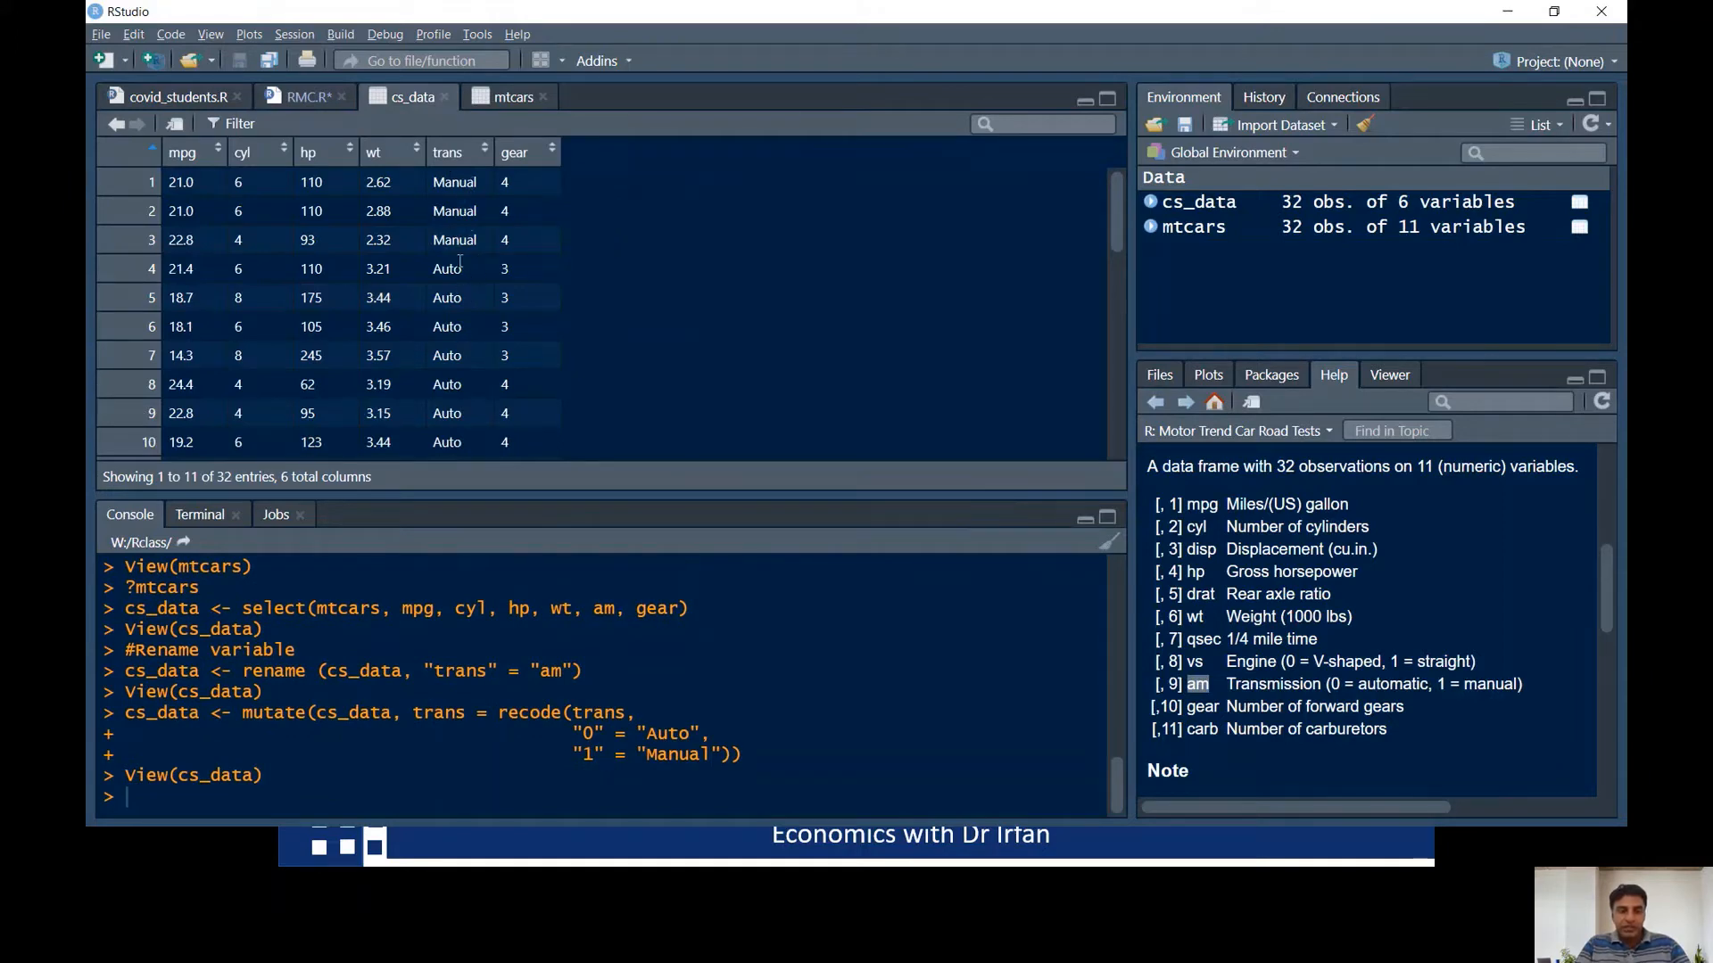
pyautogui.click(302, 96)
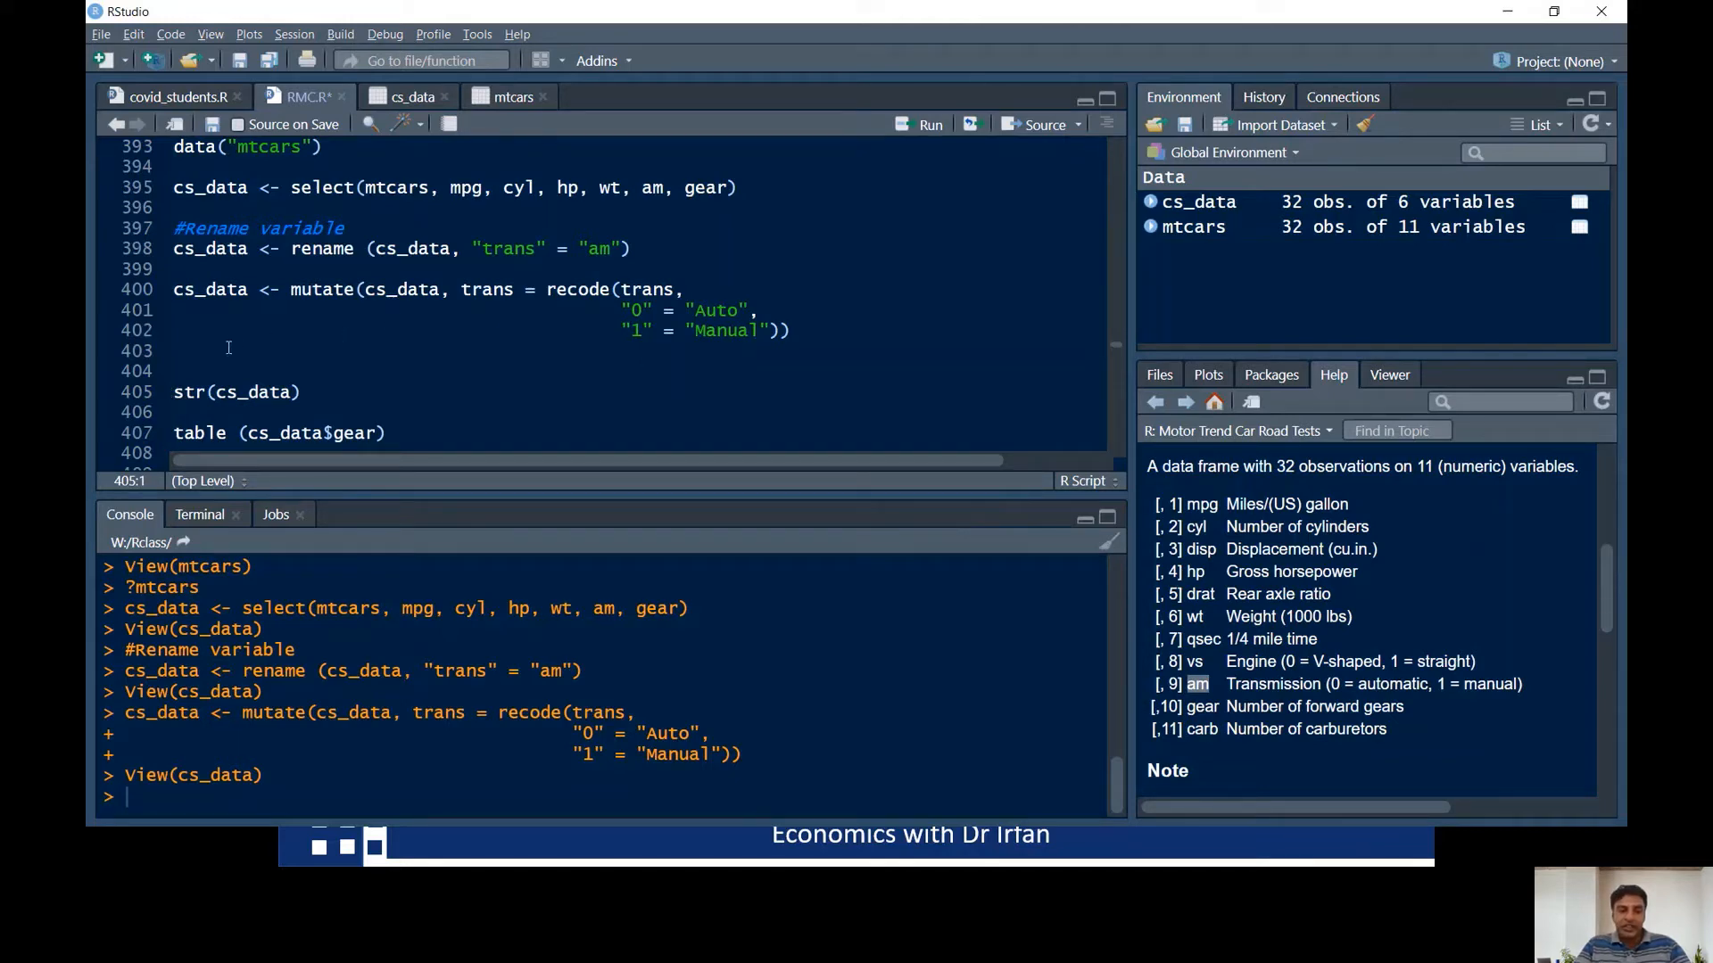
pyautogui.press('Delete')
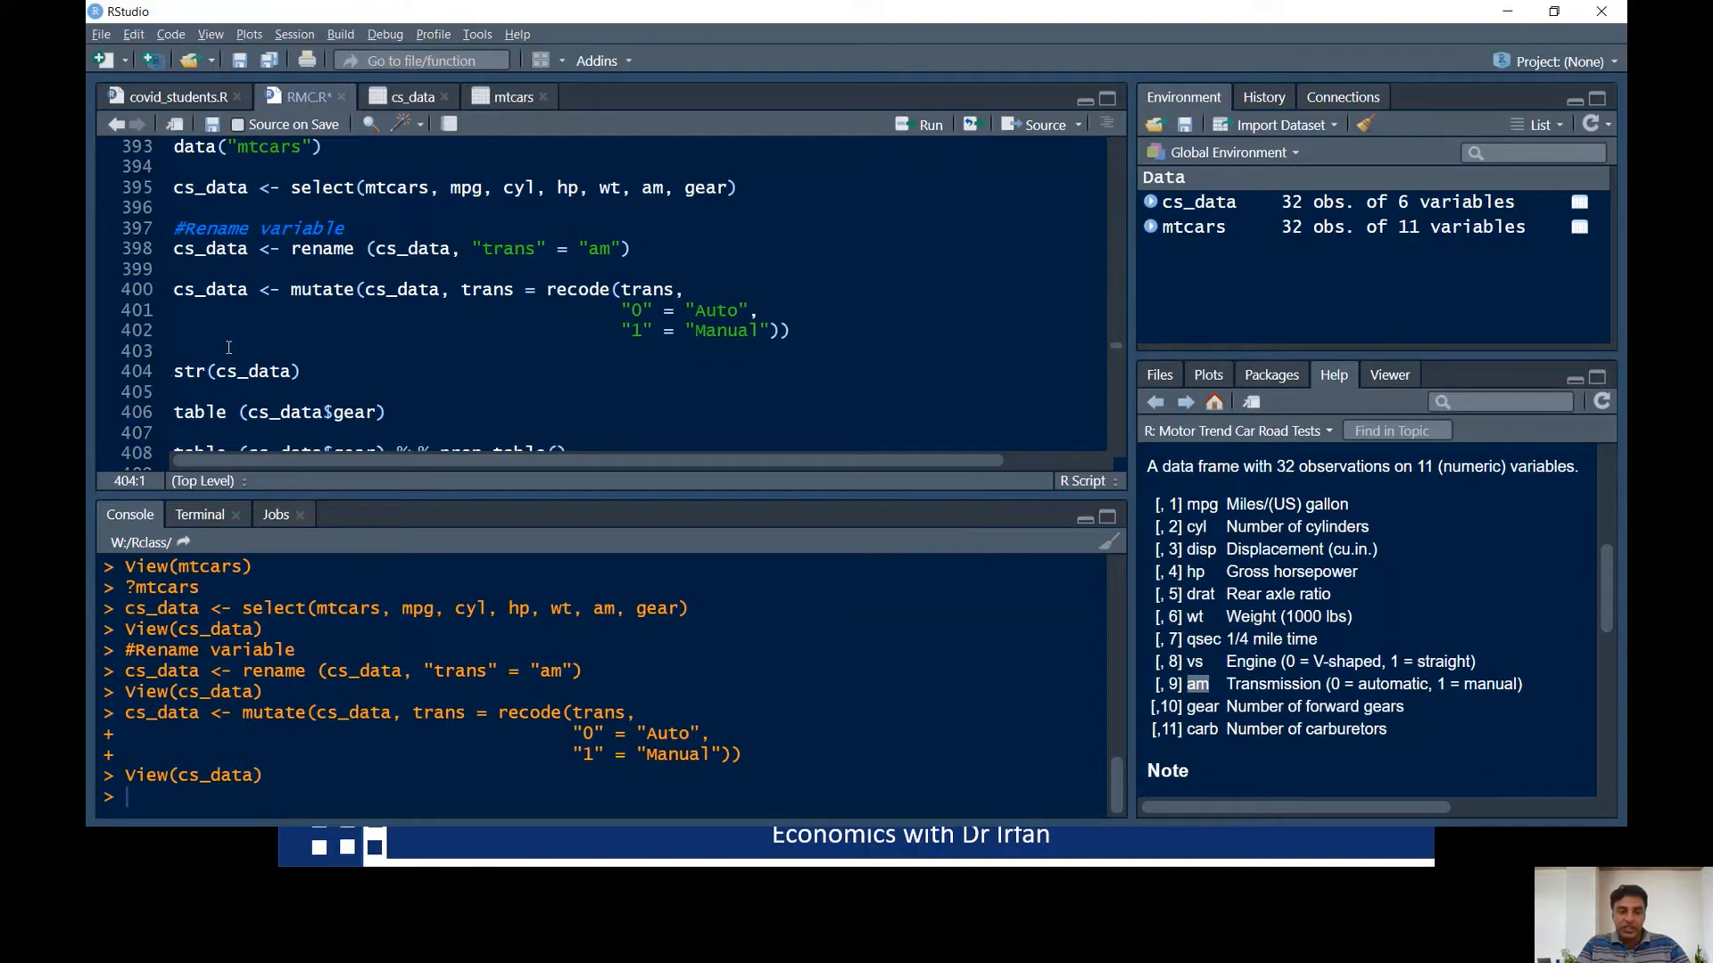
pyautogui.hotkey('ctrl', 'Return')
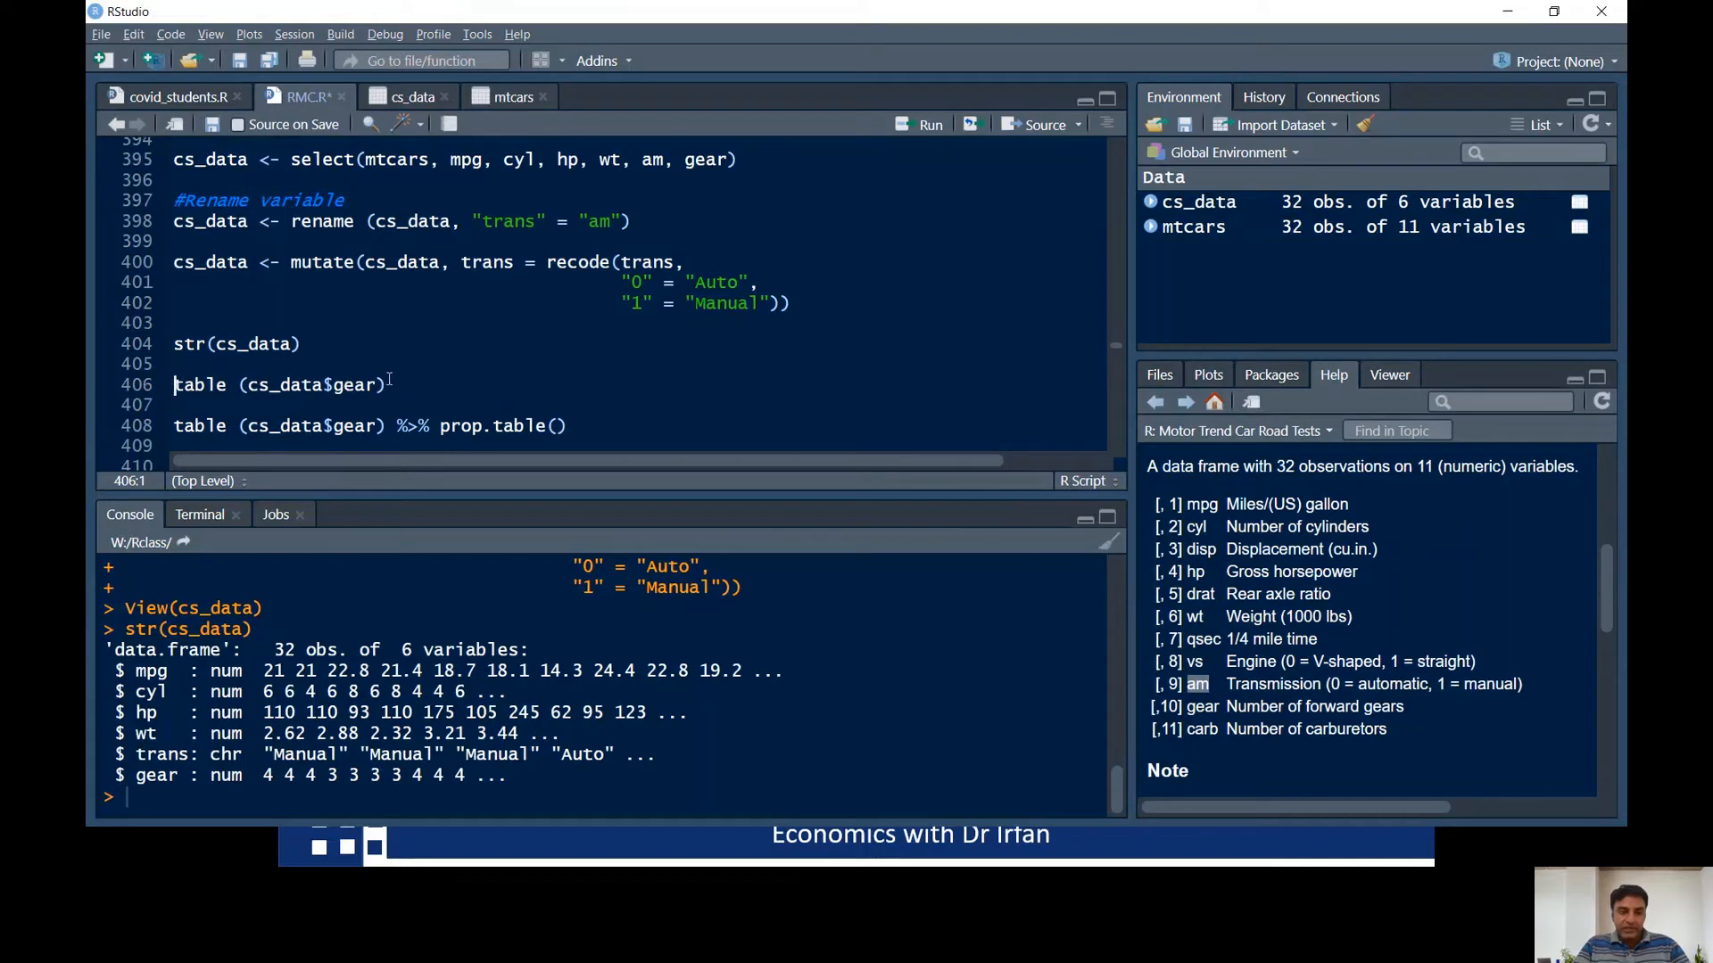
# - Re-enter gear as the cs_data variable in the first table call and run it to get the gear frequencies
pyautogui.click(187, 388)
pyautogui.click(380, 385)
pyautogui.press('BackSpace')
pyautogui.press('BackSpace')
pyautogui.press('BackSpace')
pyautogui.press('BackSpace')
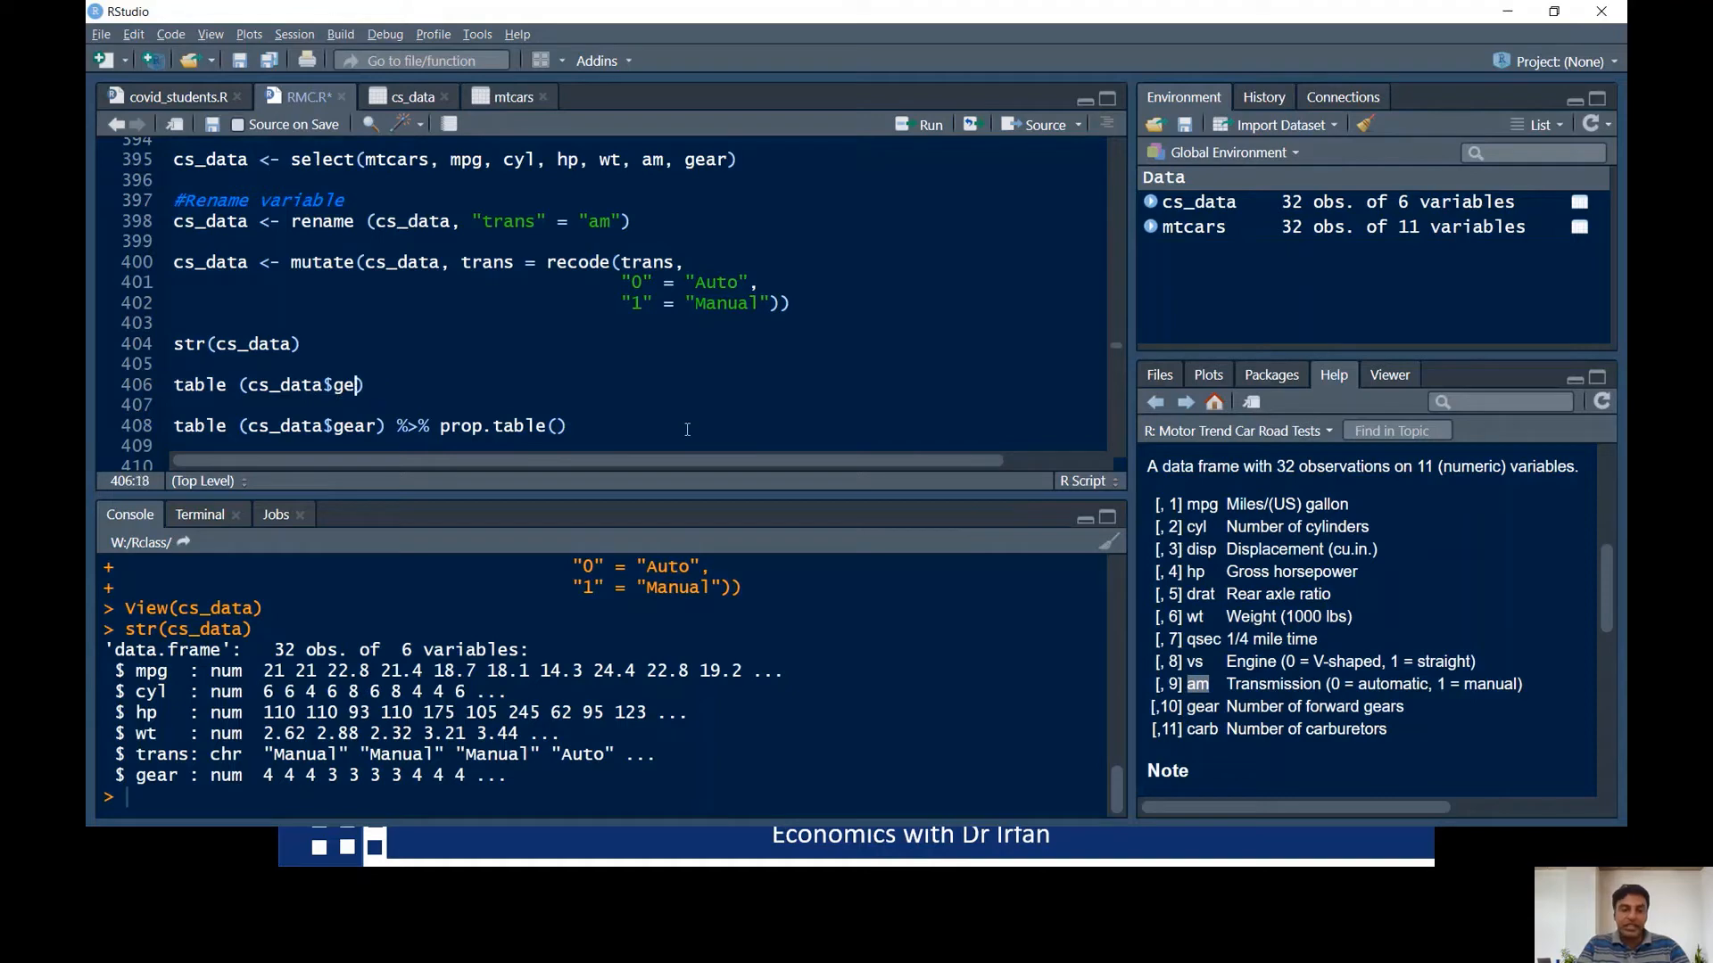
pyautogui.press('BackSpace')
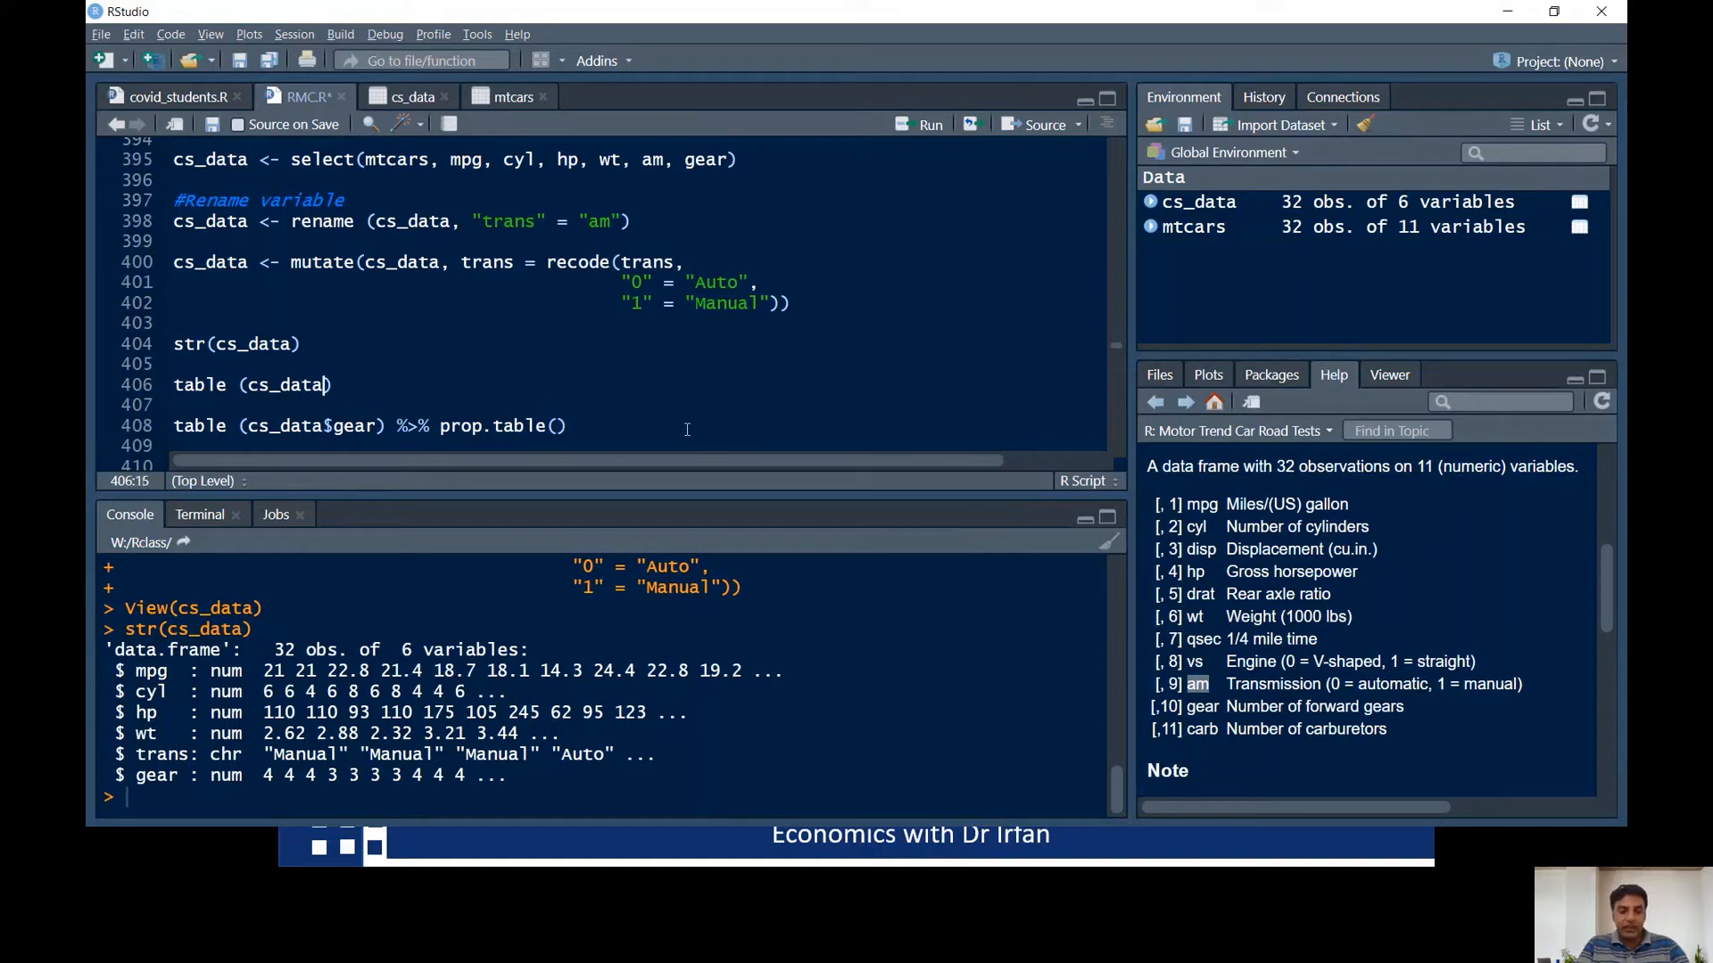
pyautogui.write('$')
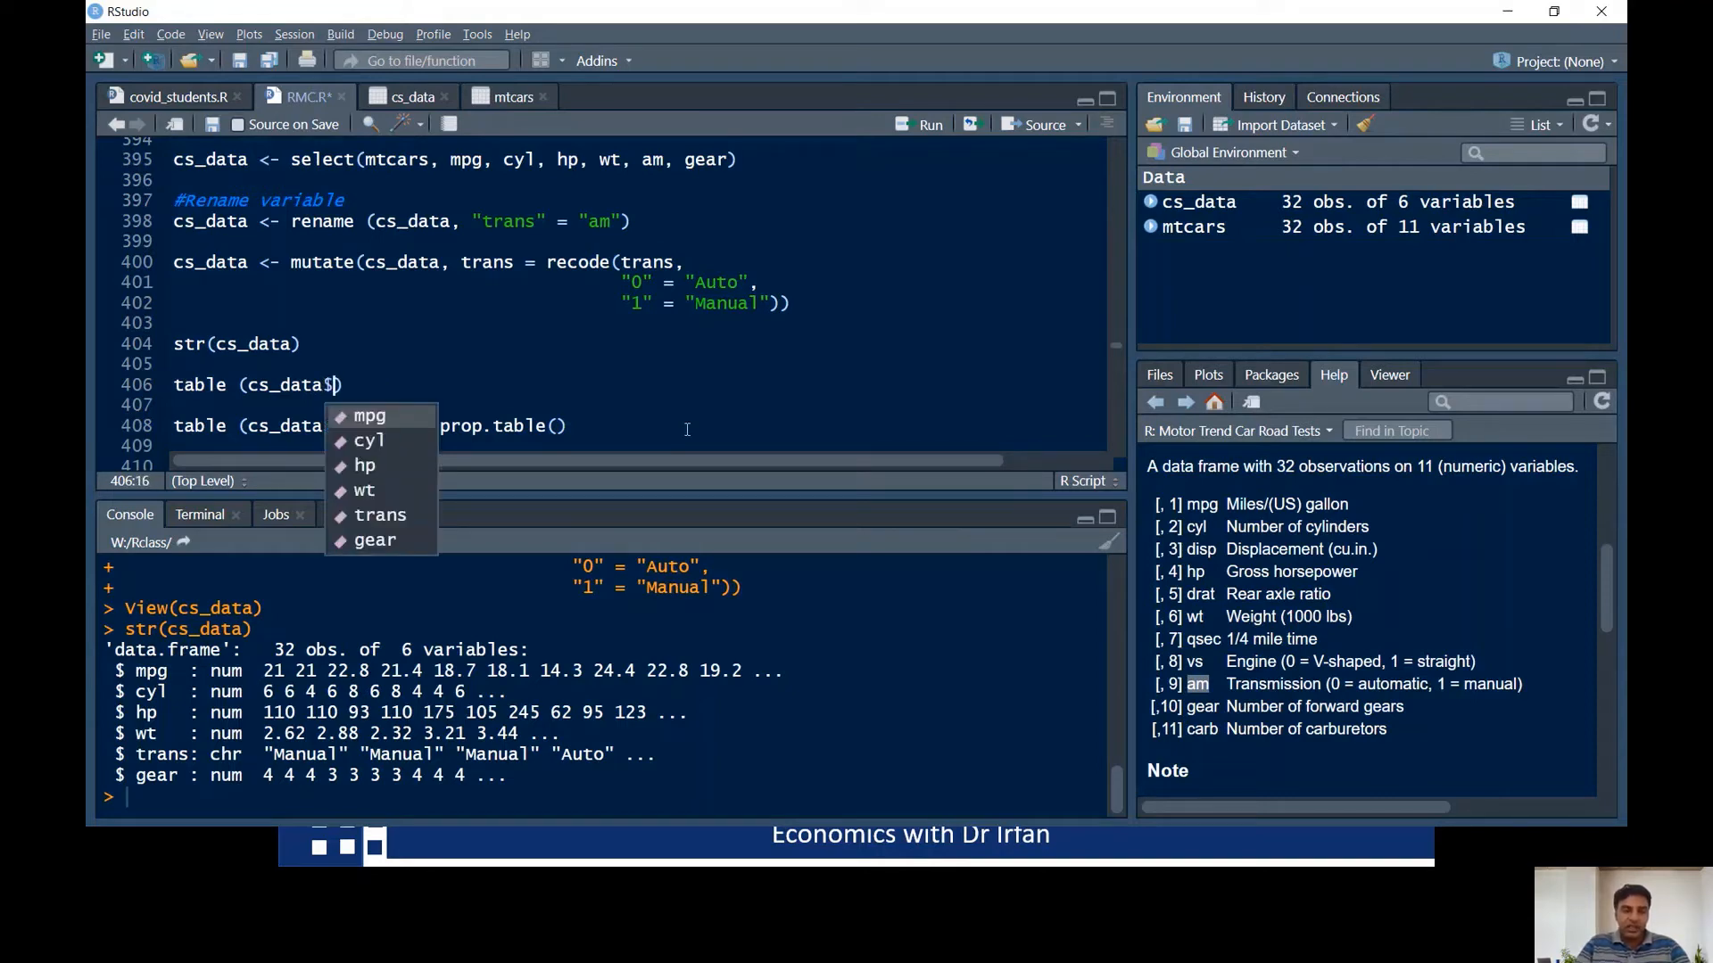
pyautogui.press('Down')
pyautogui.press('Down')
pyautogui.press('Down')
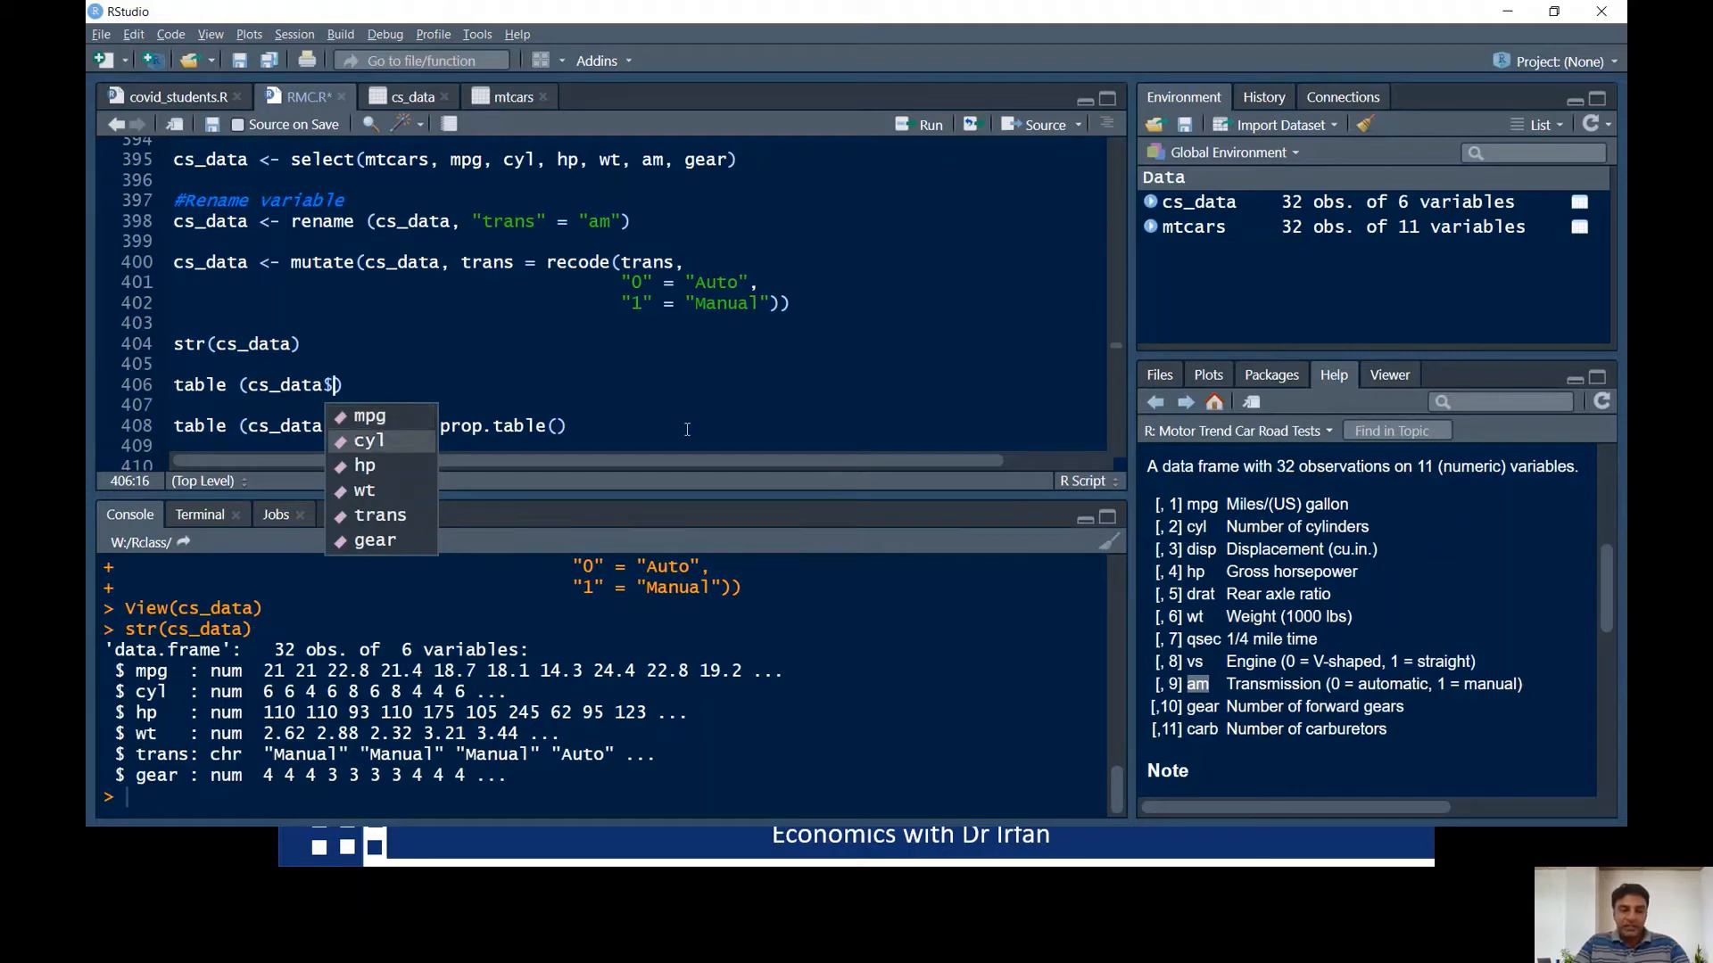
pyautogui.press('Down')
pyautogui.press('Down')
pyautogui.press('Return')
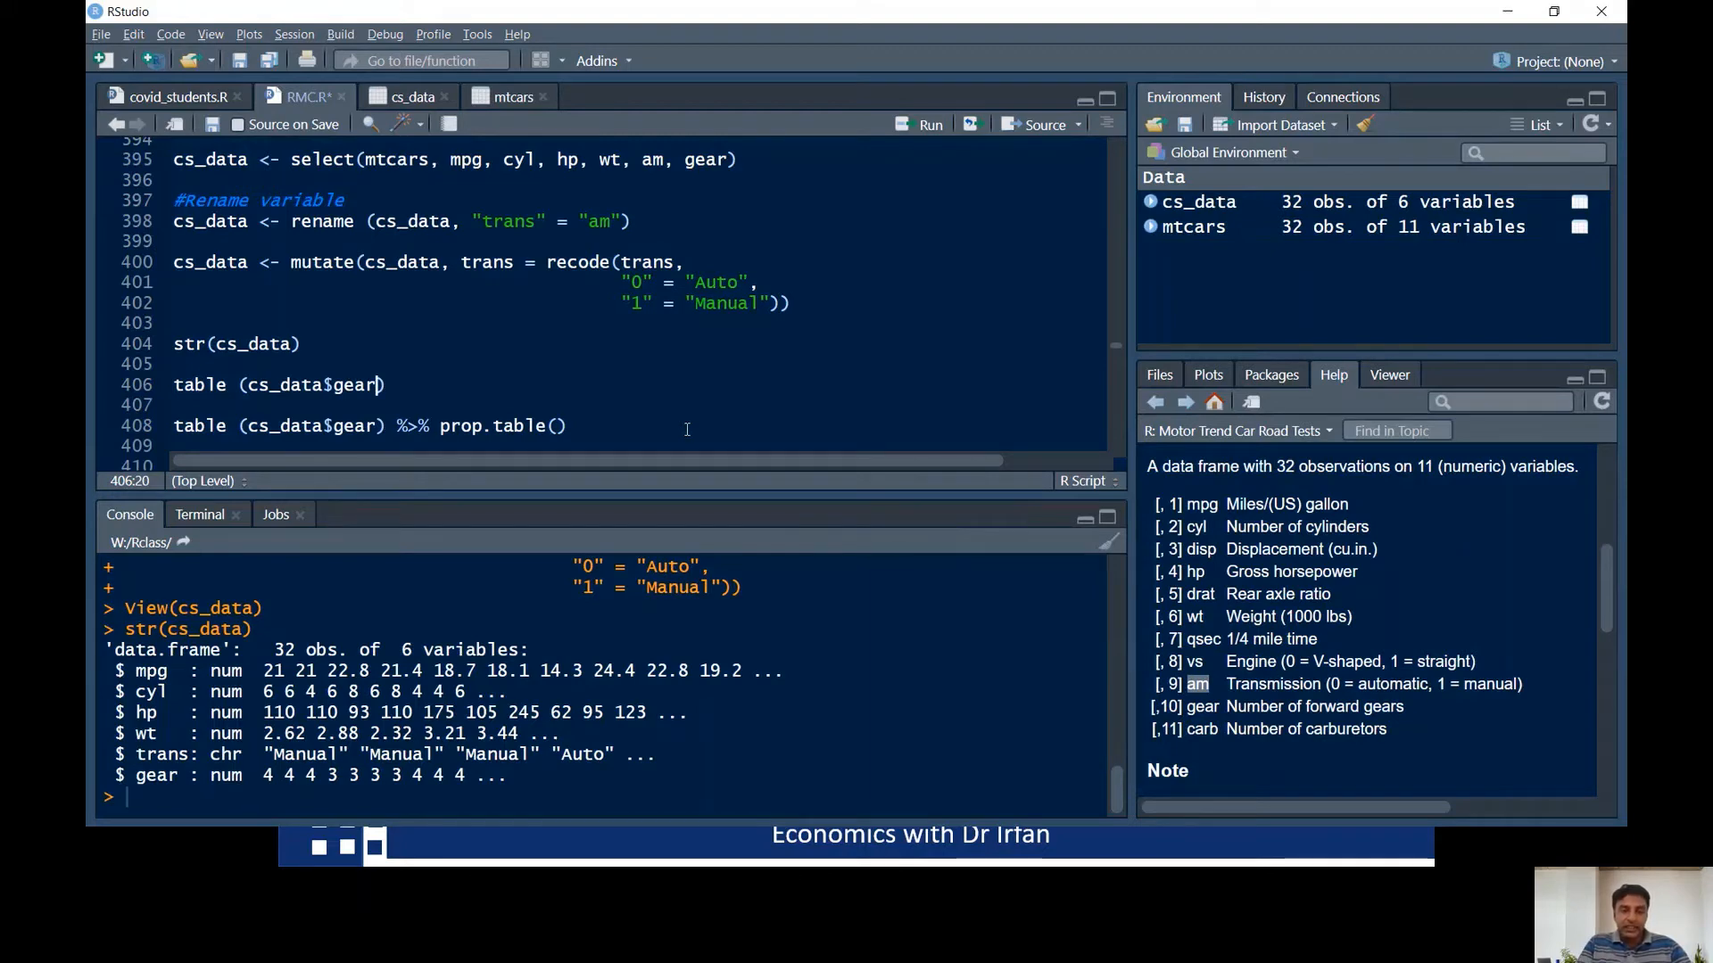
pyautogui.hotkey('ctrl', 'Return')
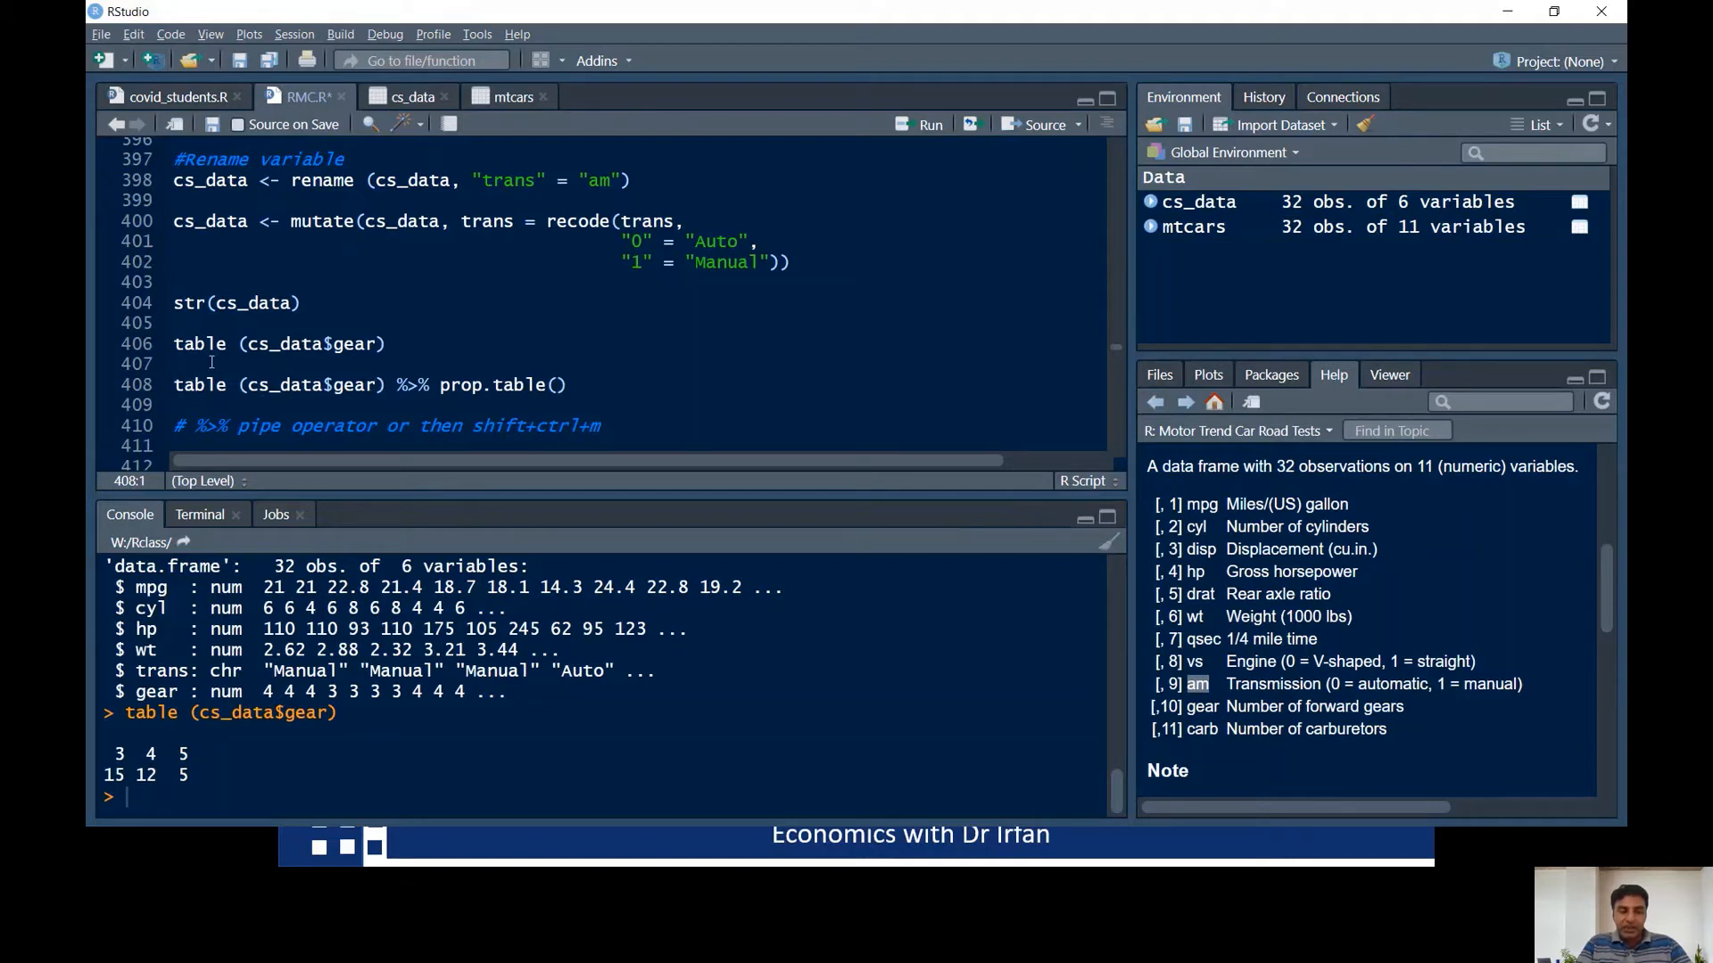
# - Highlight the %>% operator and its explanatory comment, and run table (cs_data$gear) %>% prop.table() for the gear proportions
pyautogui.moveTo(398, 385); pyautogui.dragTo(433, 384)
pyautogui.click(435, 403)
pyautogui.moveTo(433, 385); pyautogui.dragTo(398, 377)
pyautogui.click(528, 402)
pyautogui.moveTo(432, 385); pyautogui.dragTo(398, 384)
pyautogui.click(229, 441)
pyautogui.moveTo(601, 426); pyautogui.dragTo(398, 385)
pyautogui.click(671, 375)
pyautogui.click(196, 389)
pyautogui.hotkey('ctrl', 'Return')
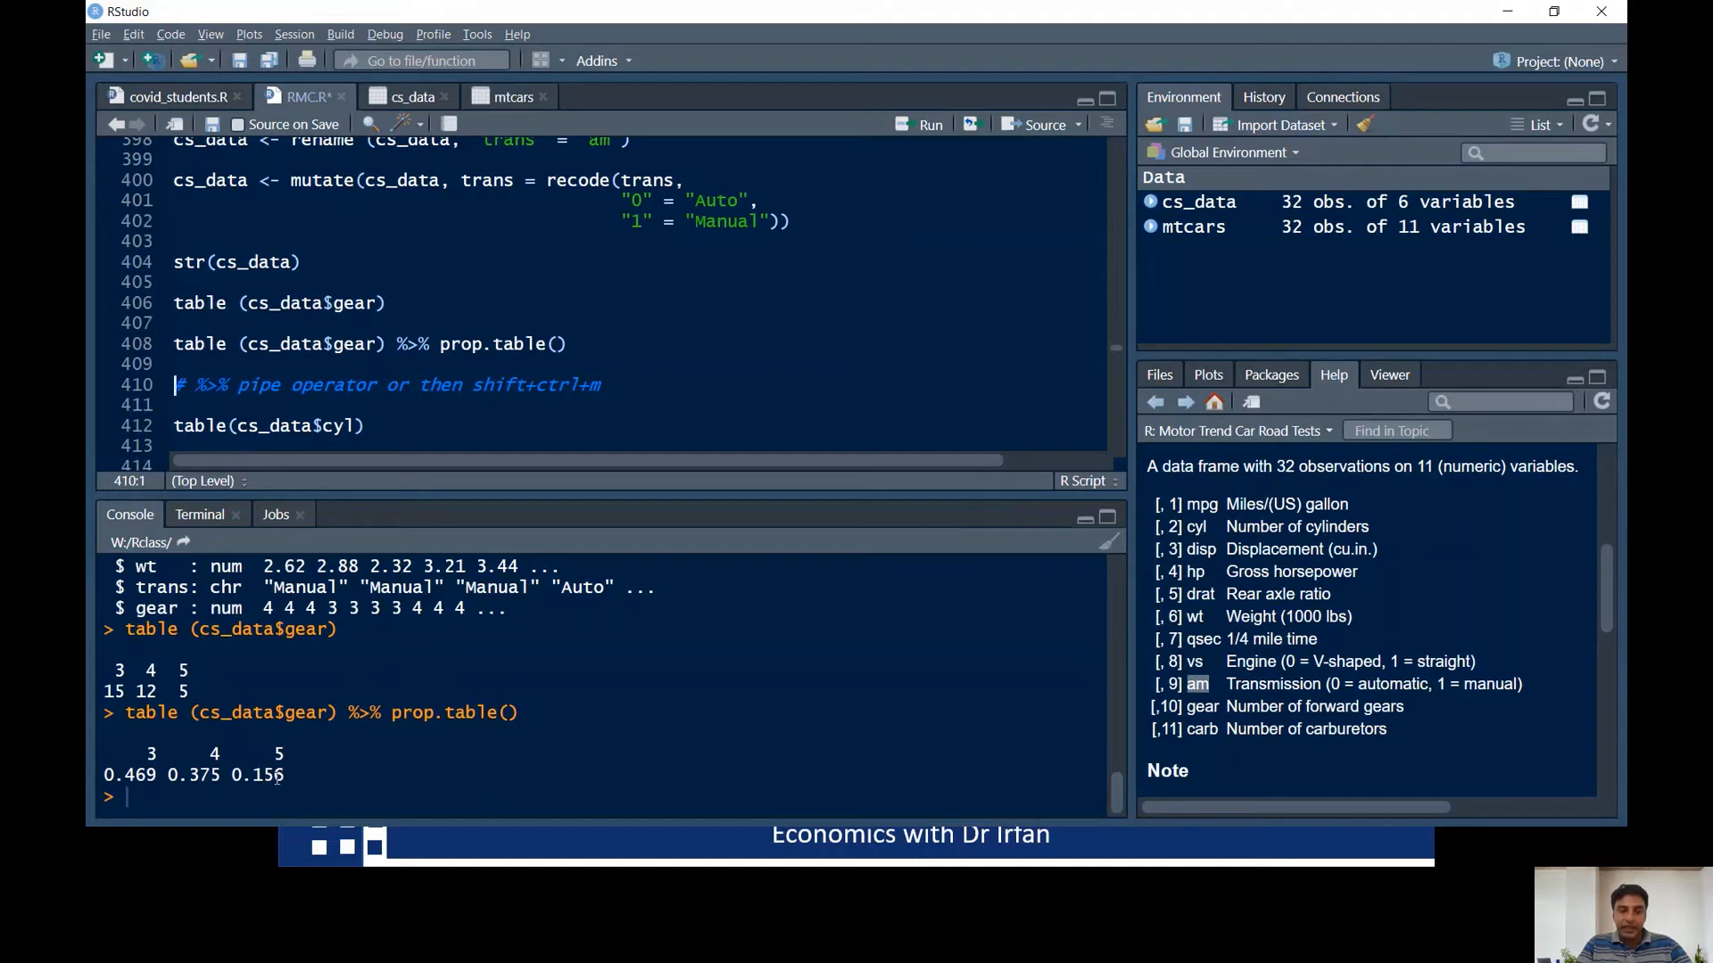
# - Run the table (cs_data$trans) line to get the frequencies of the transmission types
pyautogui.press('Down')
pyautogui.press('Down')
pyautogui.press('Down')
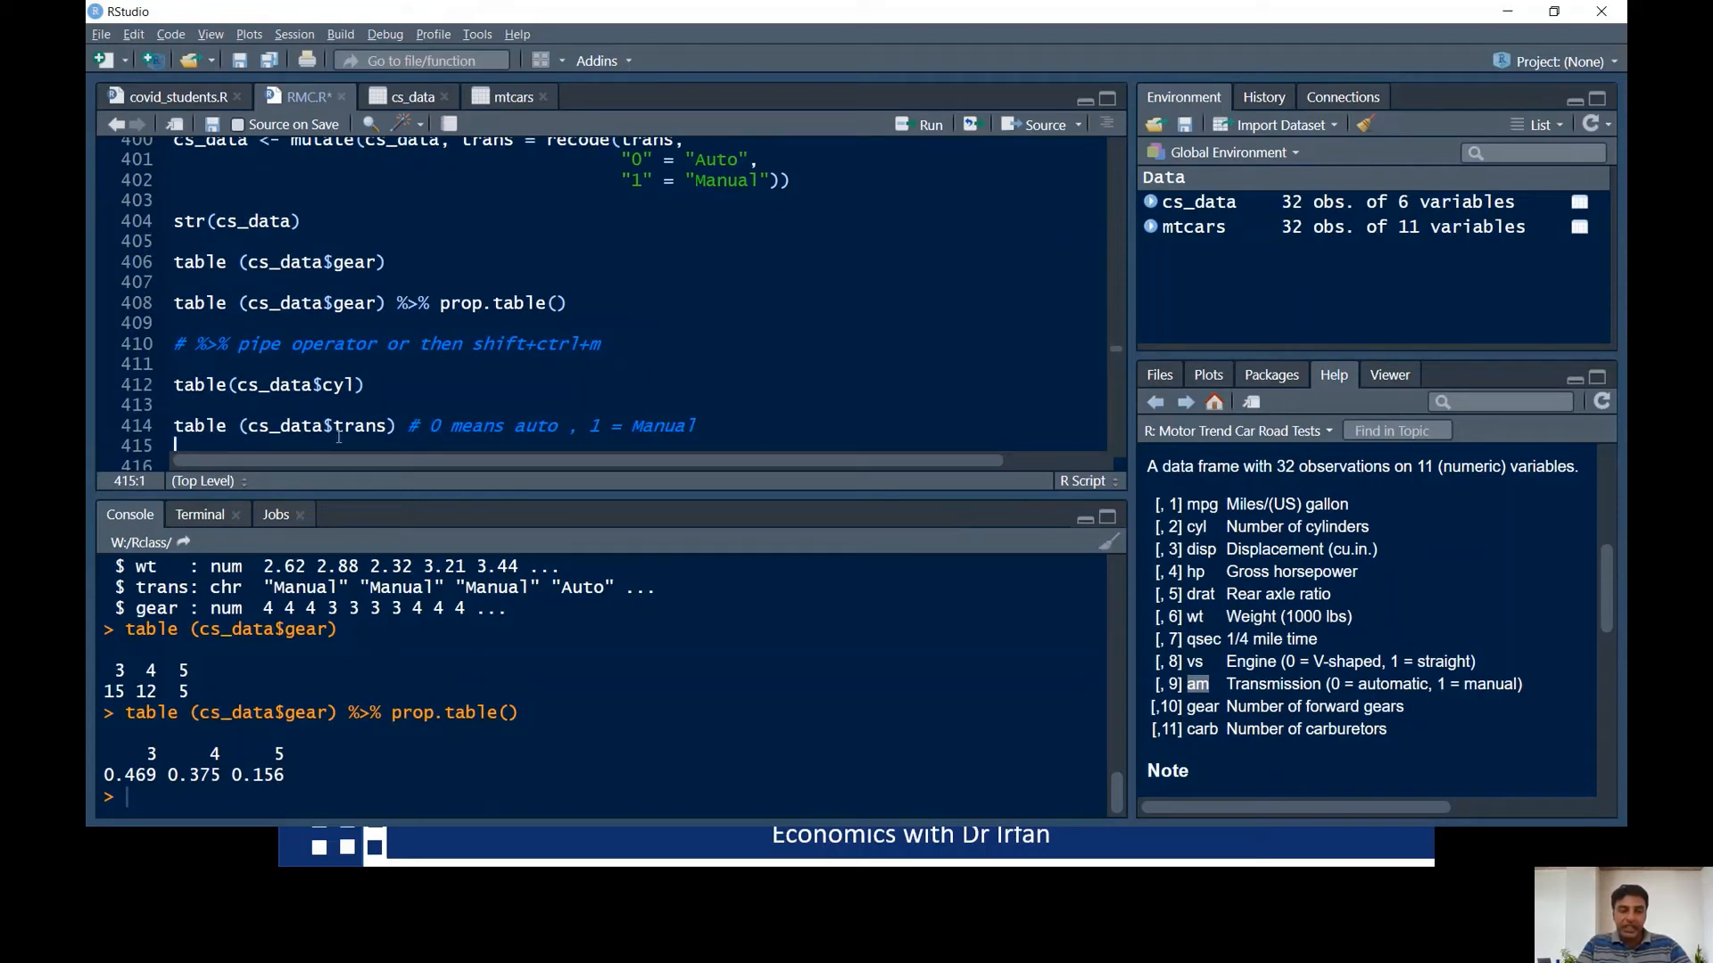
pyautogui.click(239, 426)
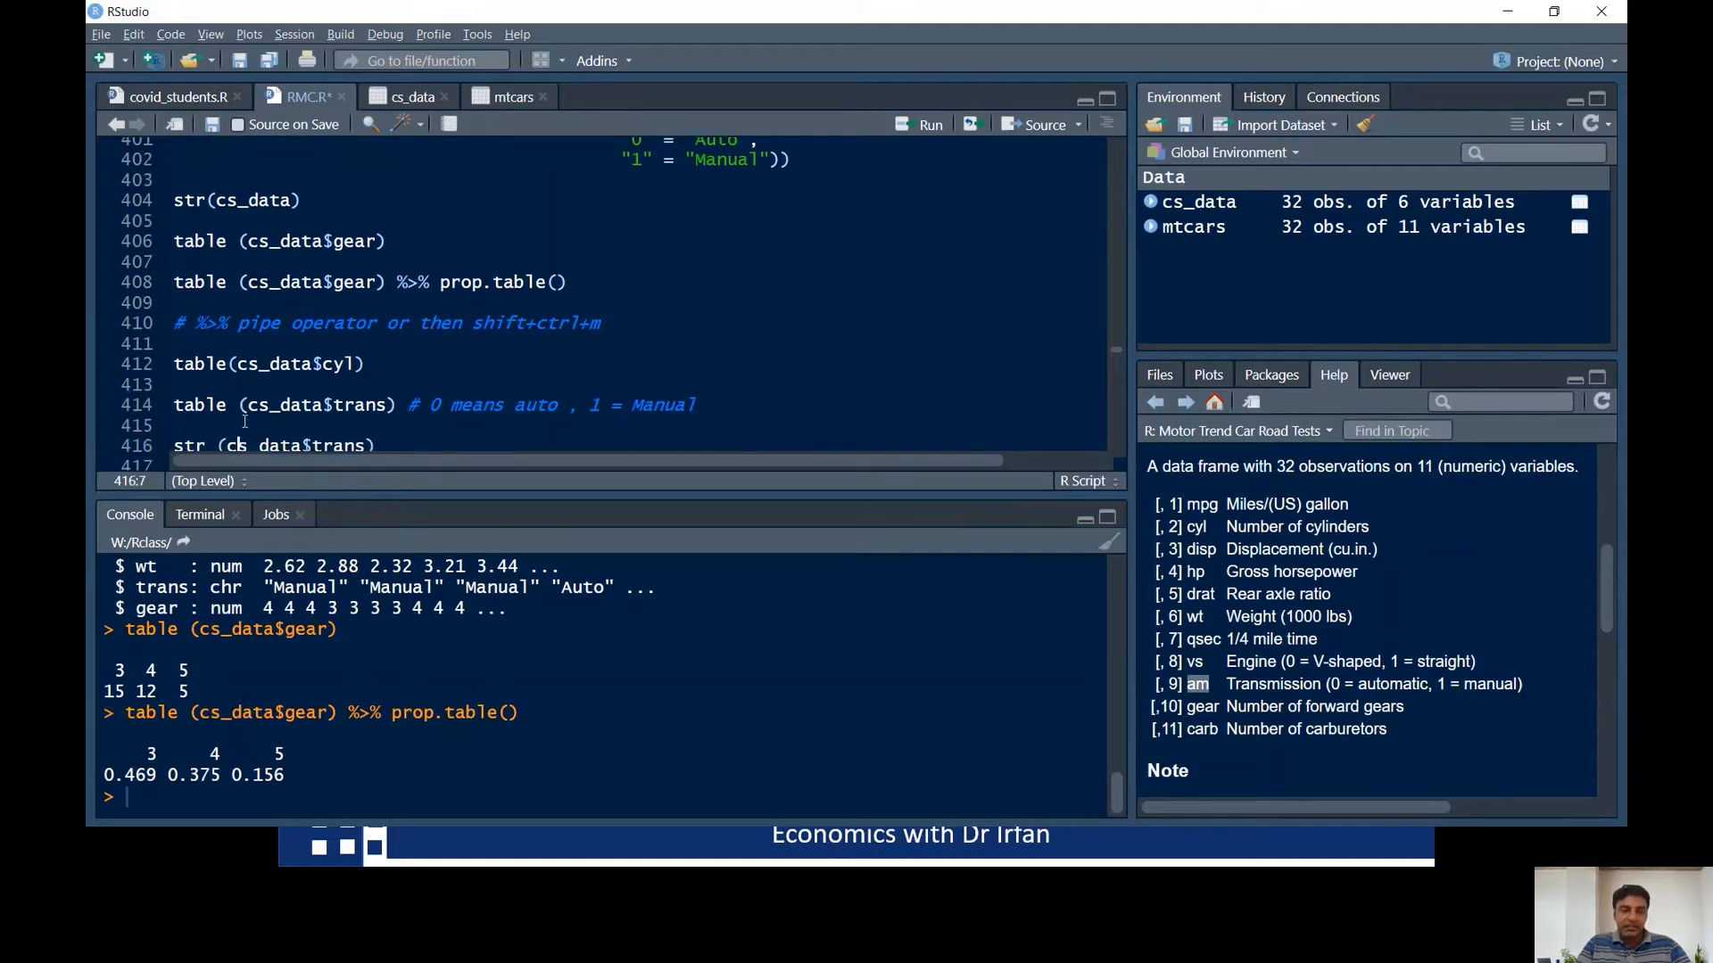
pyautogui.press('Up')
pyautogui.press('Up')
pyautogui.press('Up')
pyautogui.click(175, 400)
pyautogui.hotkey('ctrl', 'Return')
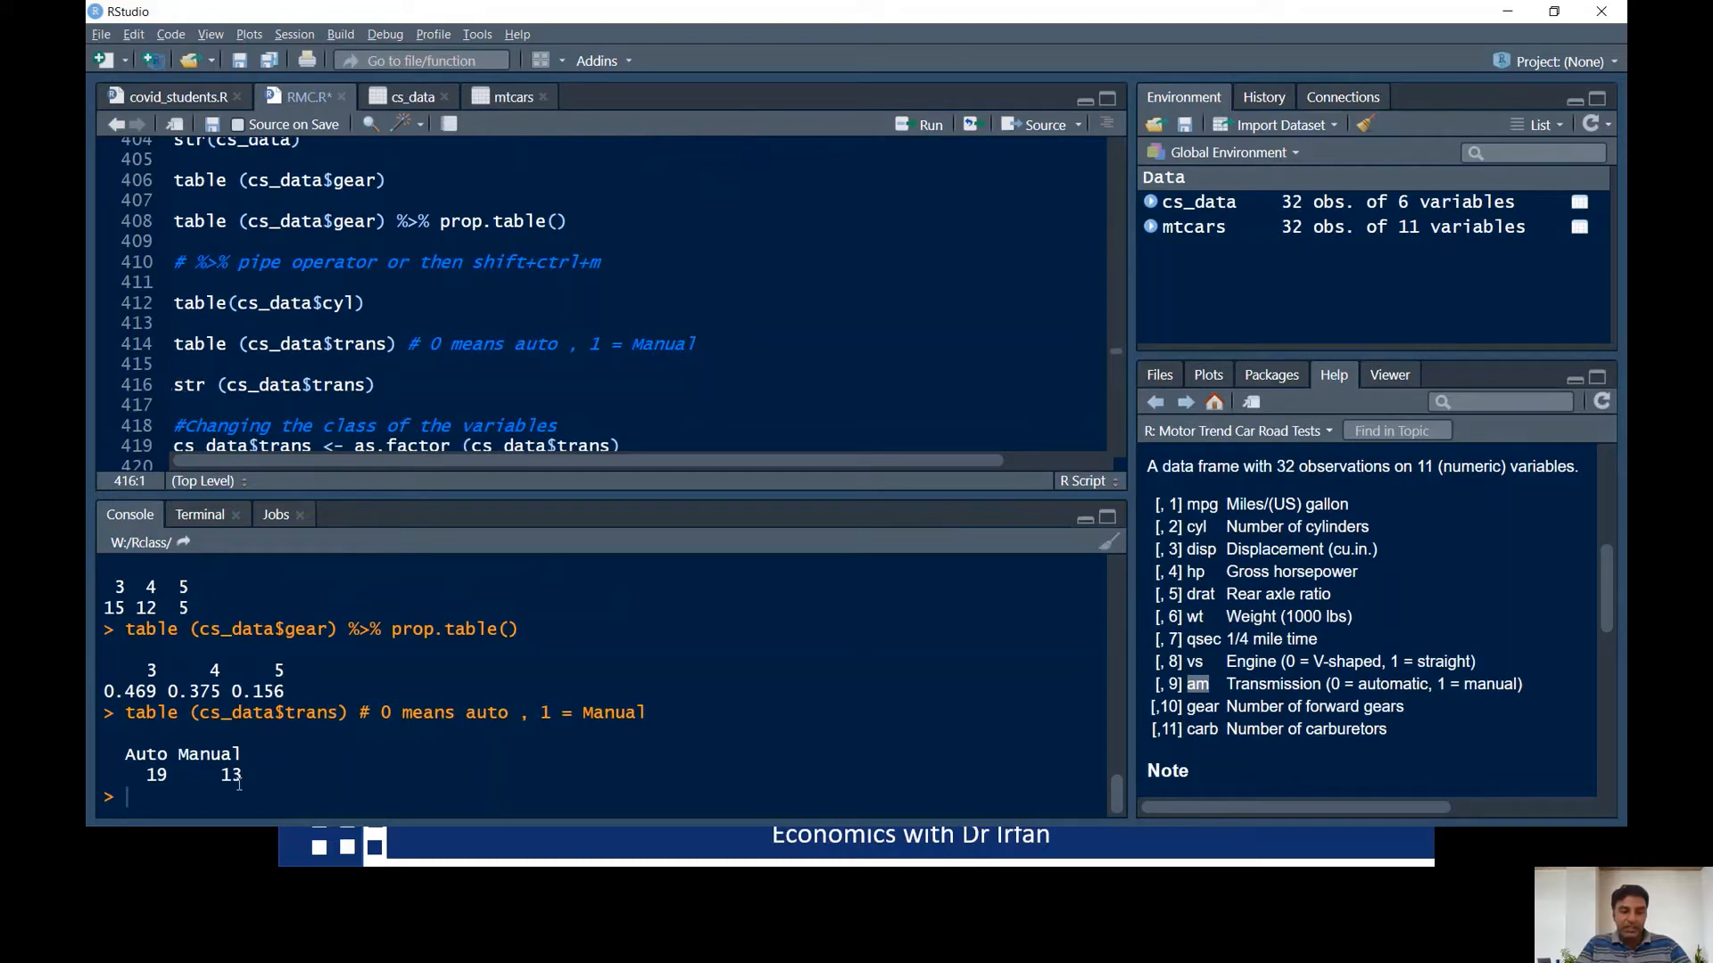
# - Compare the class-changing lines for trans, cyl and gear with the variable types in the earlier str(cs_data) output
pyautogui.click(707, 373)
pyautogui.press('Down')
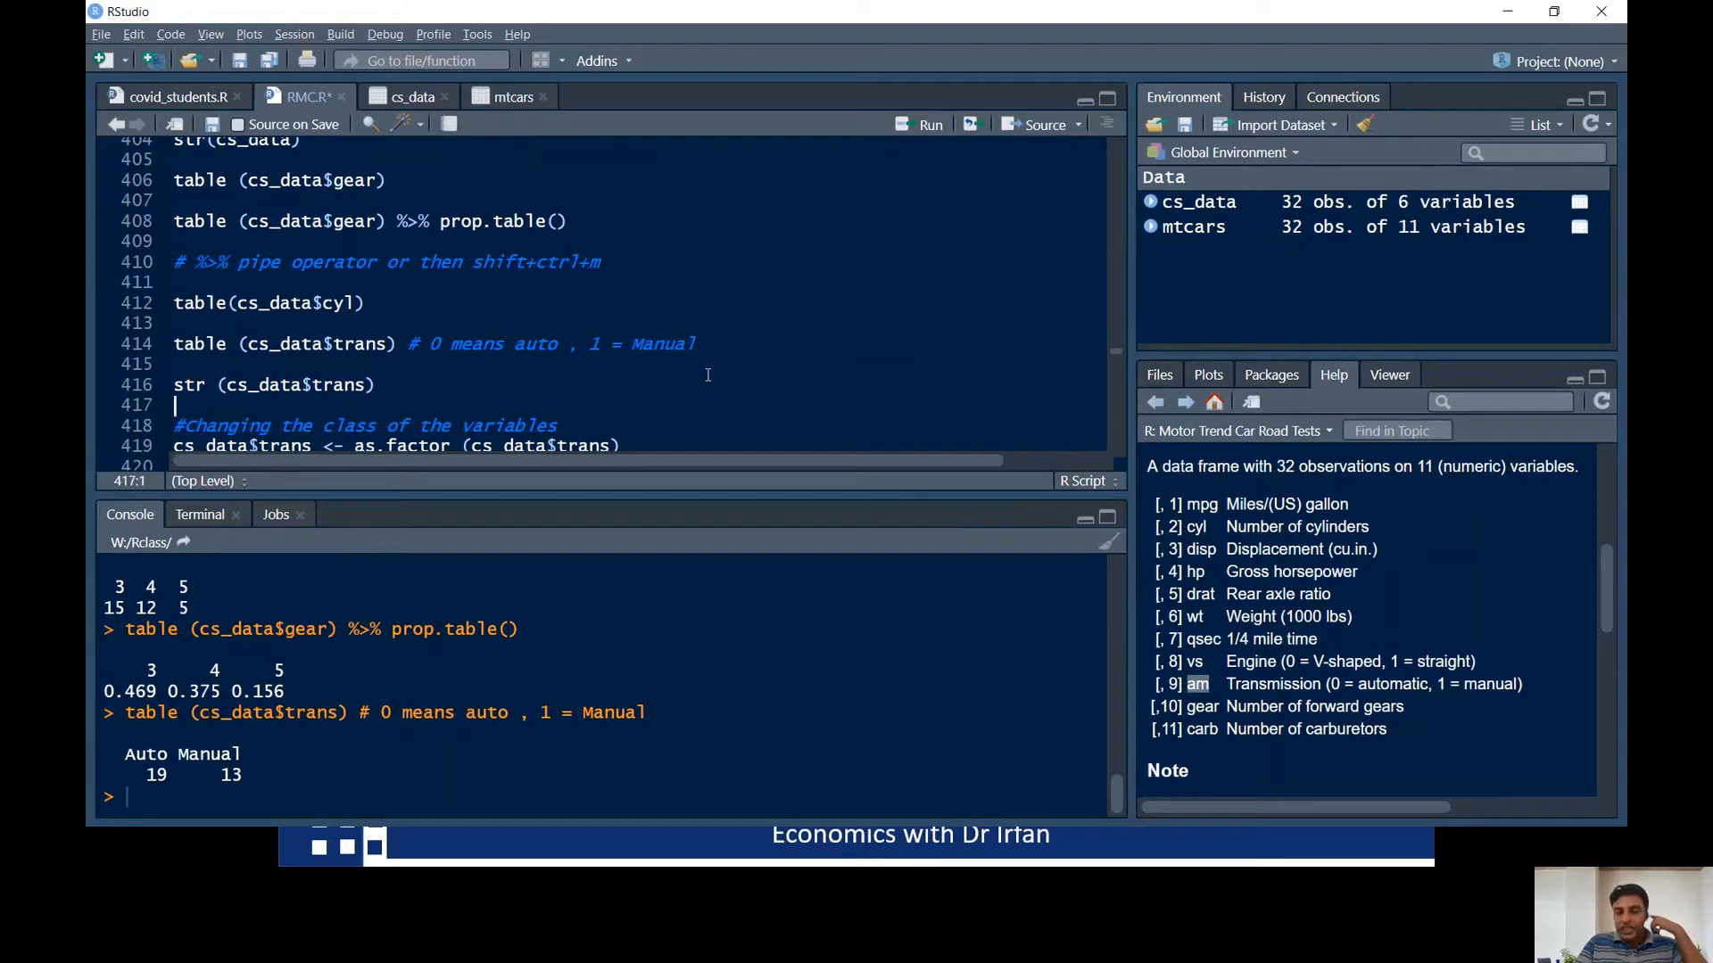
pyautogui.press('Down')
pyautogui.press('Down')
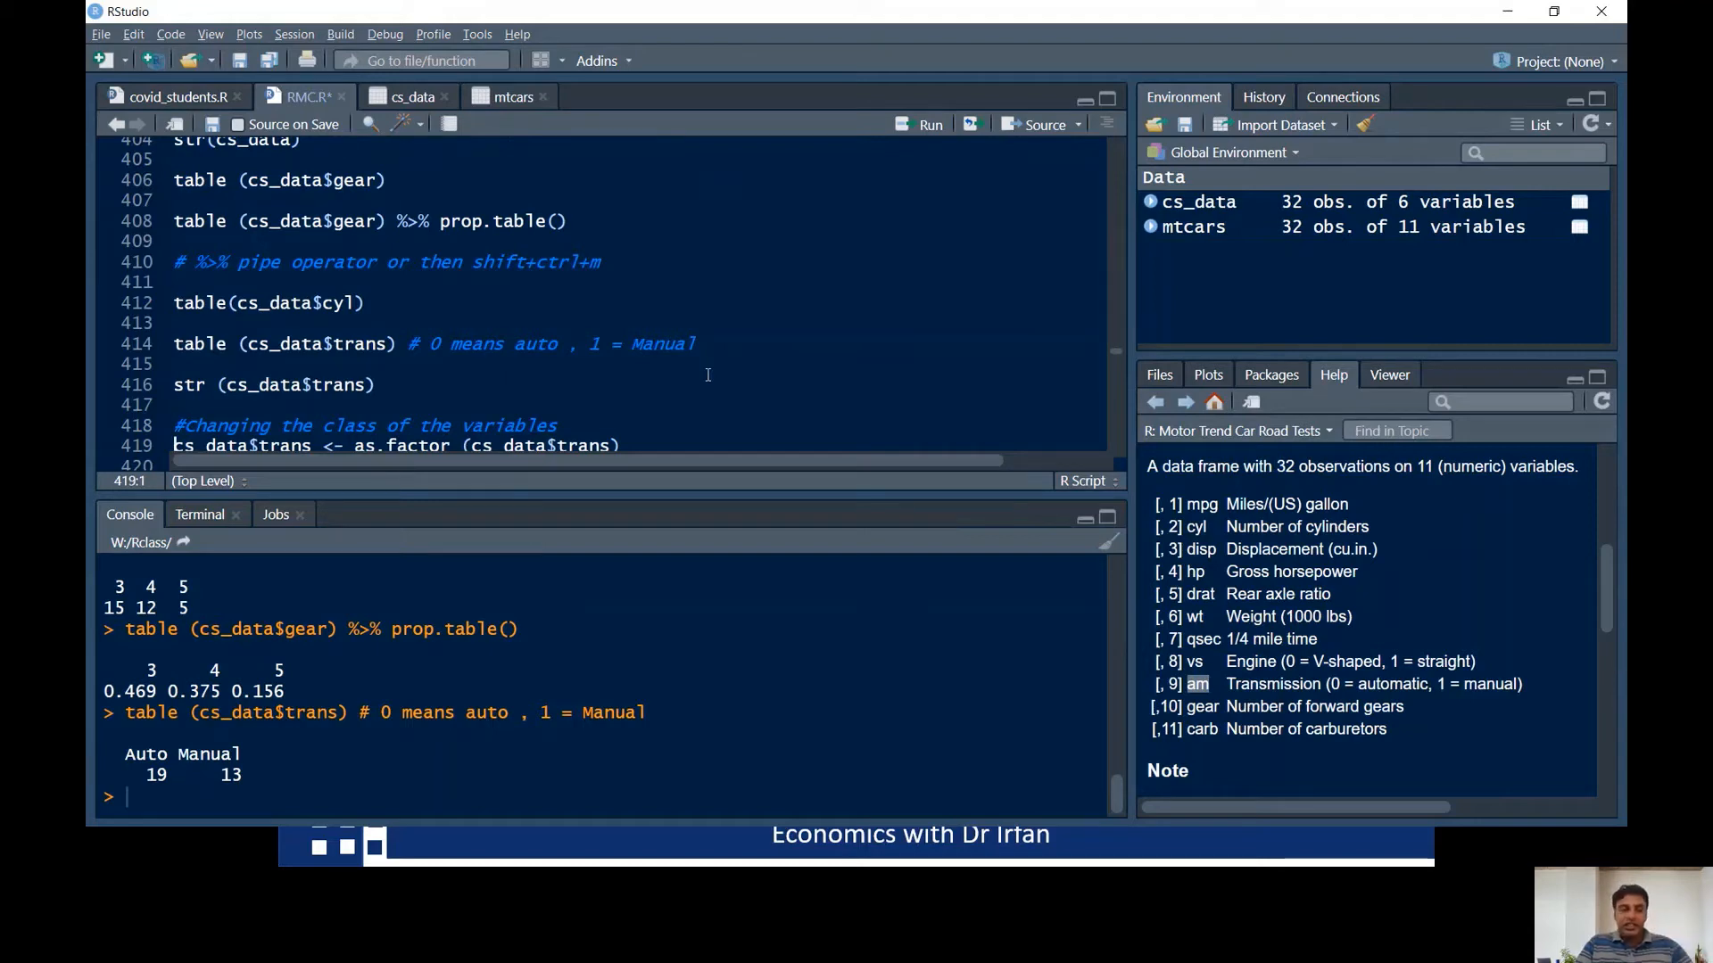
pyautogui.press('Down')
pyautogui.press('Down')
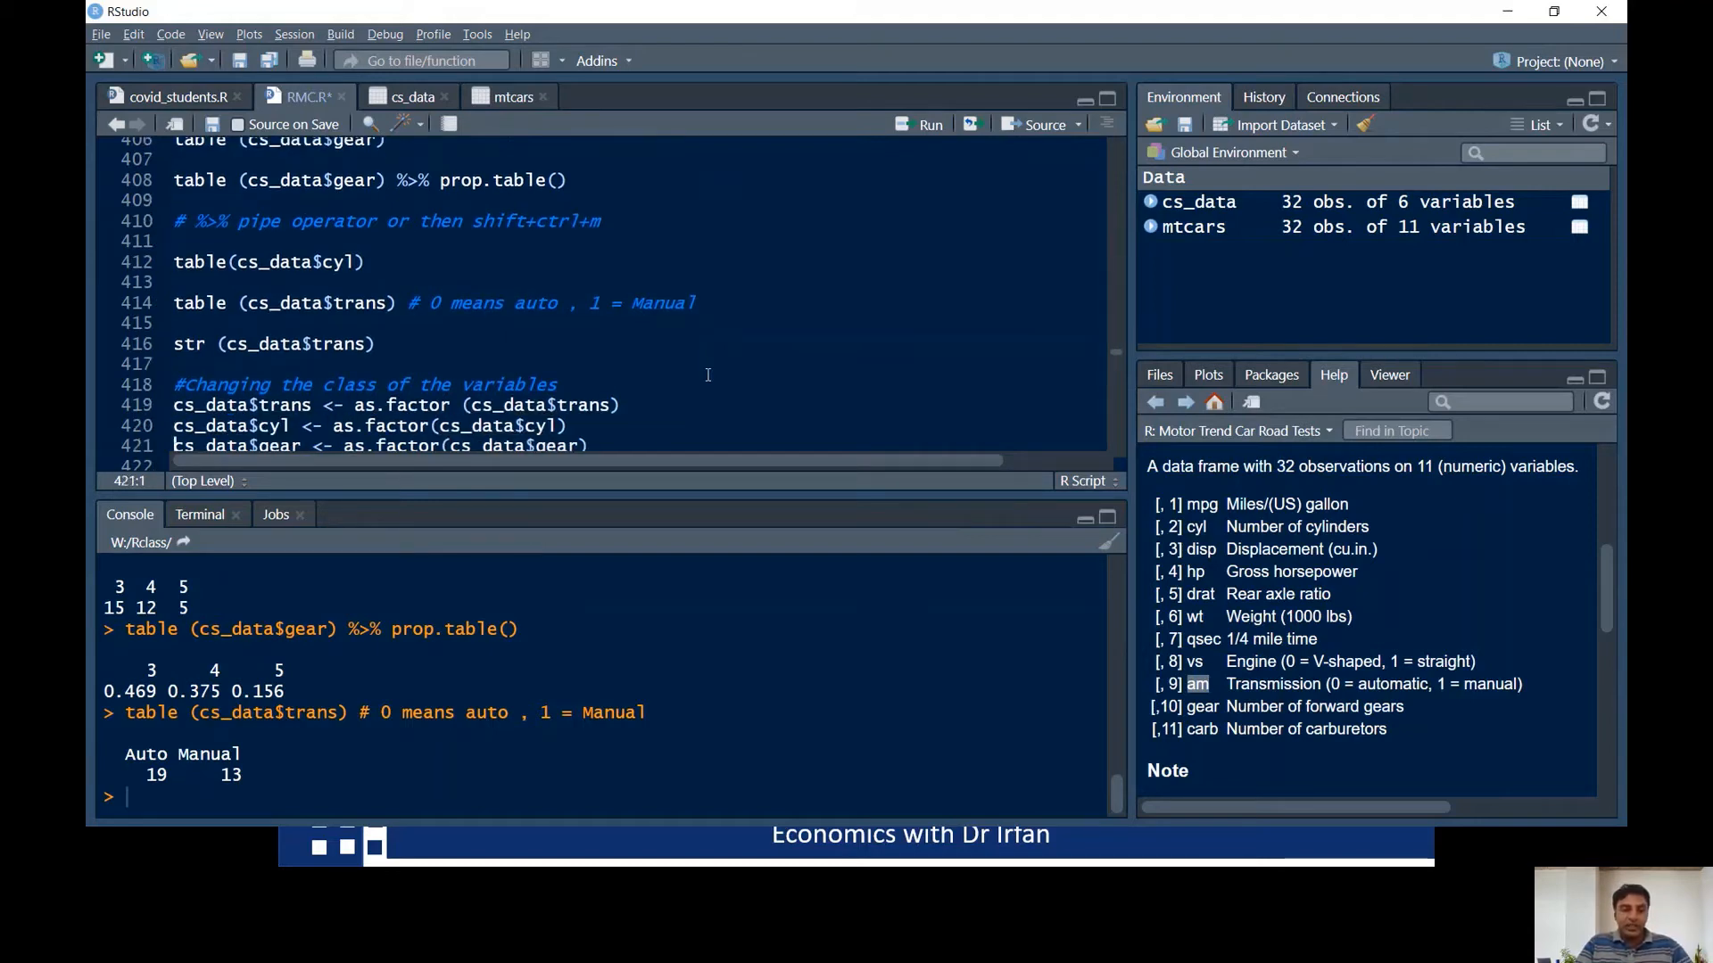
pyautogui.press('Up')
pyautogui.press('Up')
pyautogui.press('Up')
pyautogui.press('Up')
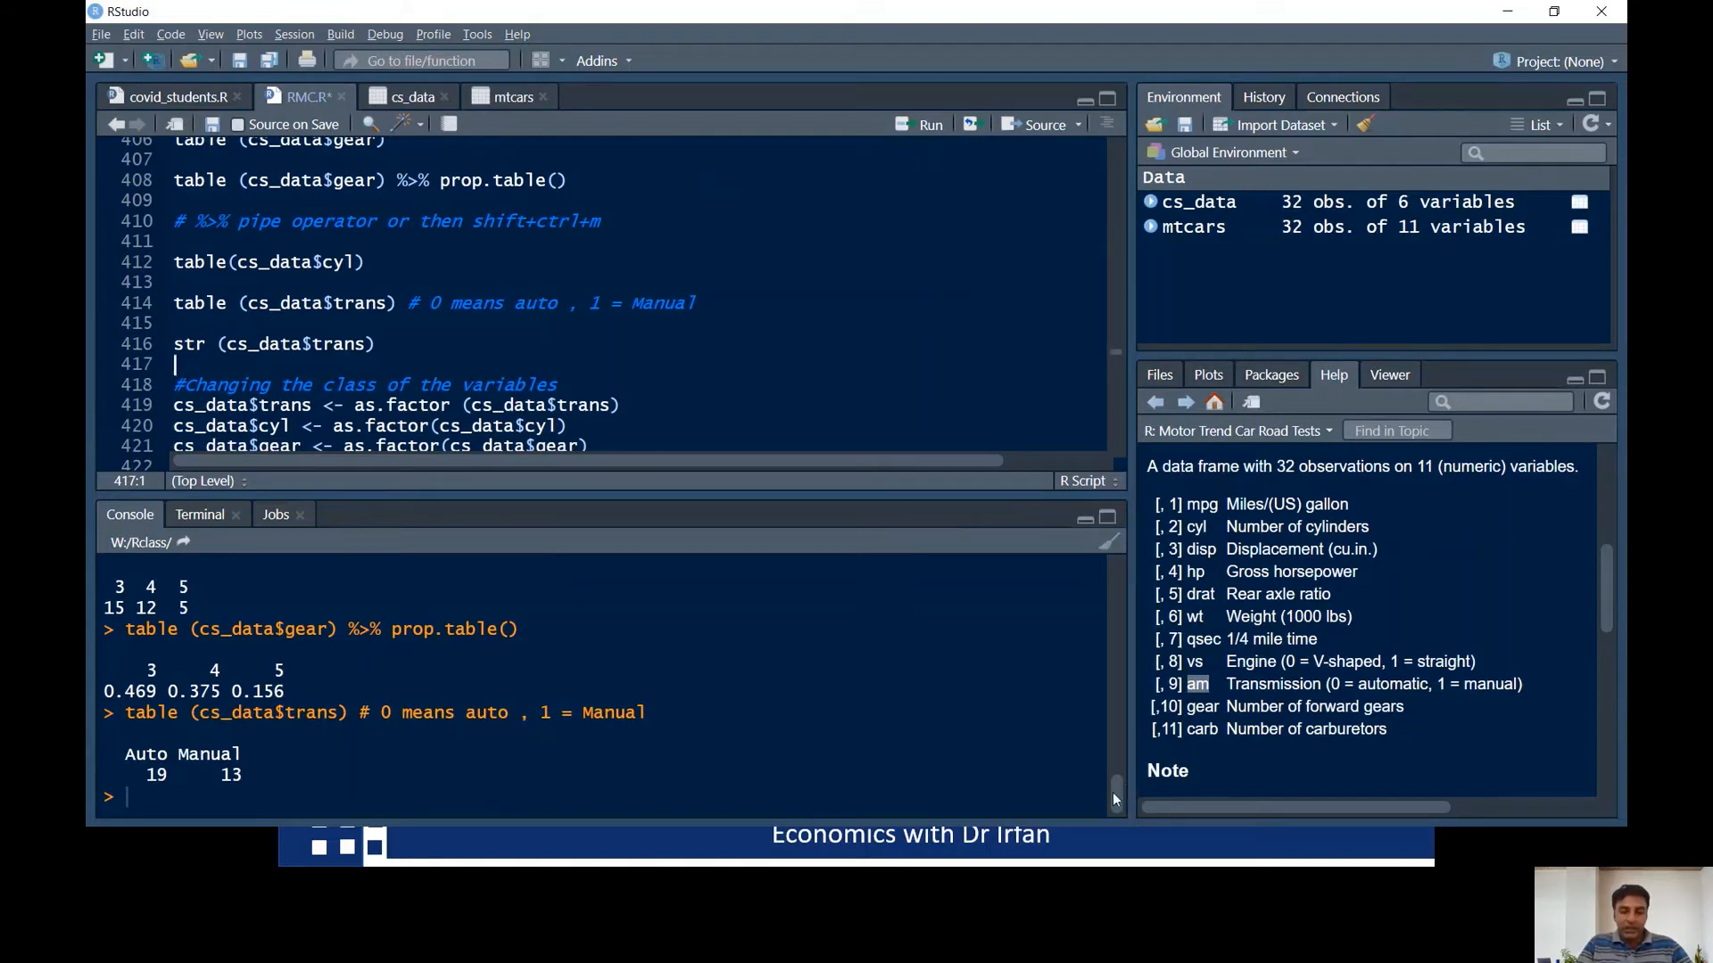
pyautogui.moveTo(1114, 798); pyautogui.dragTo(1105, 756)
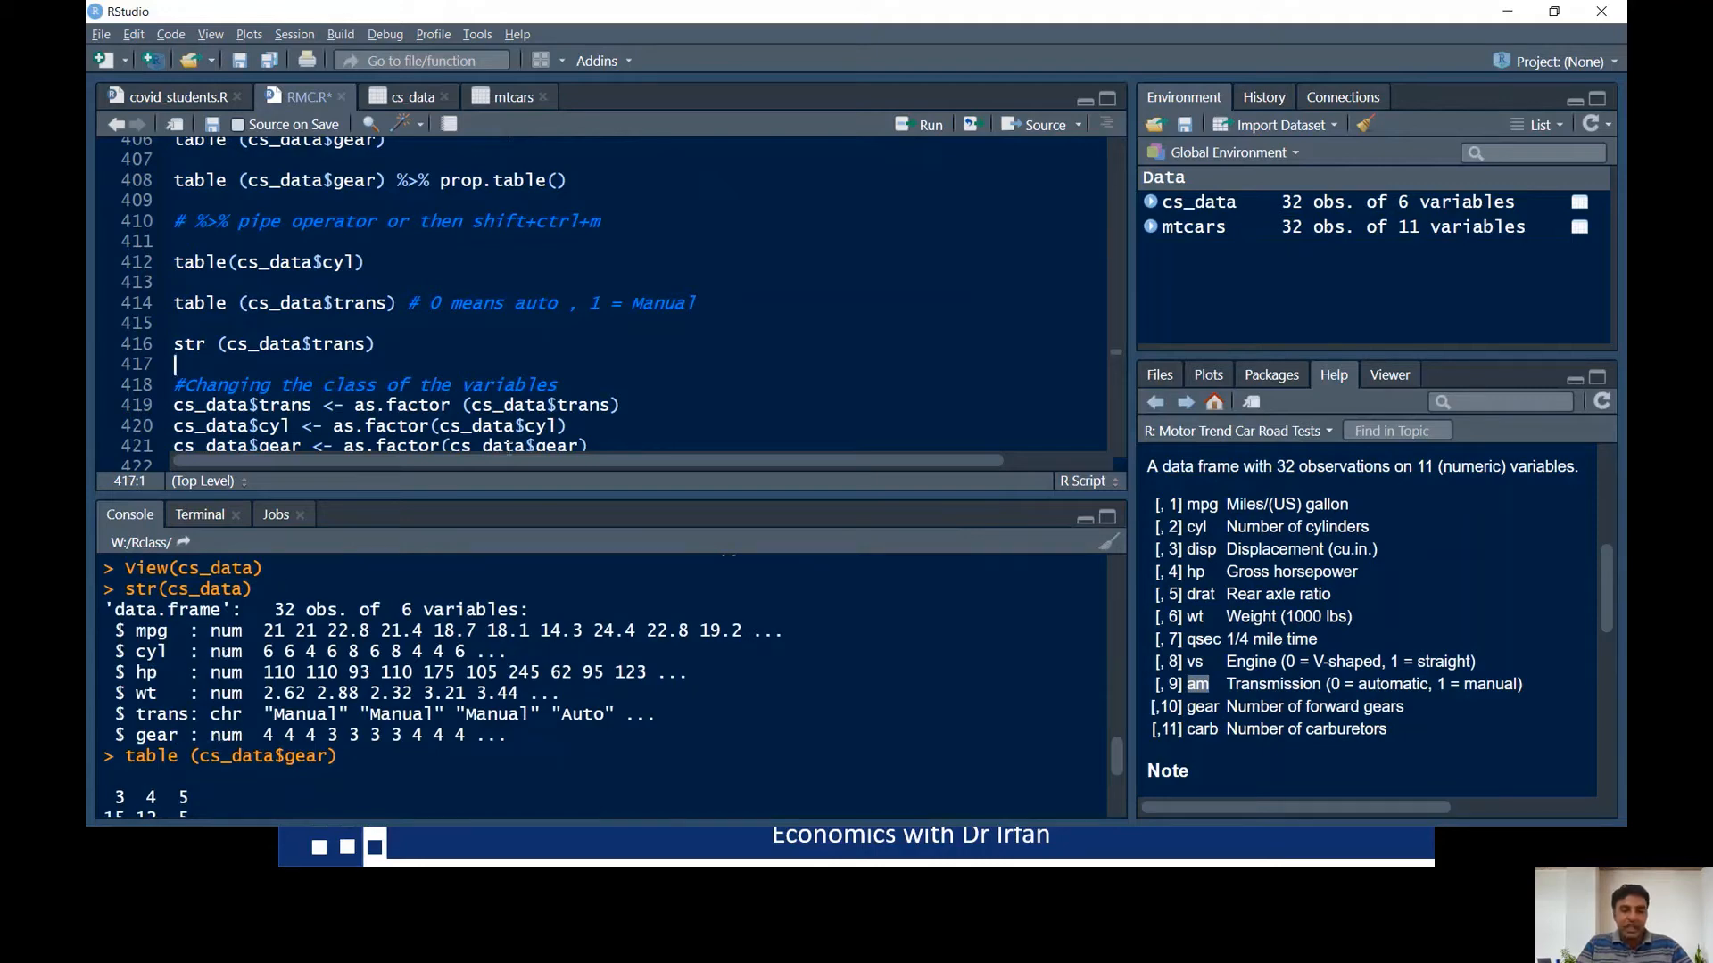
pyautogui.click(640, 379)
pyautogui.press('Down')
pyautogui.press('Down')
pyautogui.press('Down')
pyautogui.press('Down')
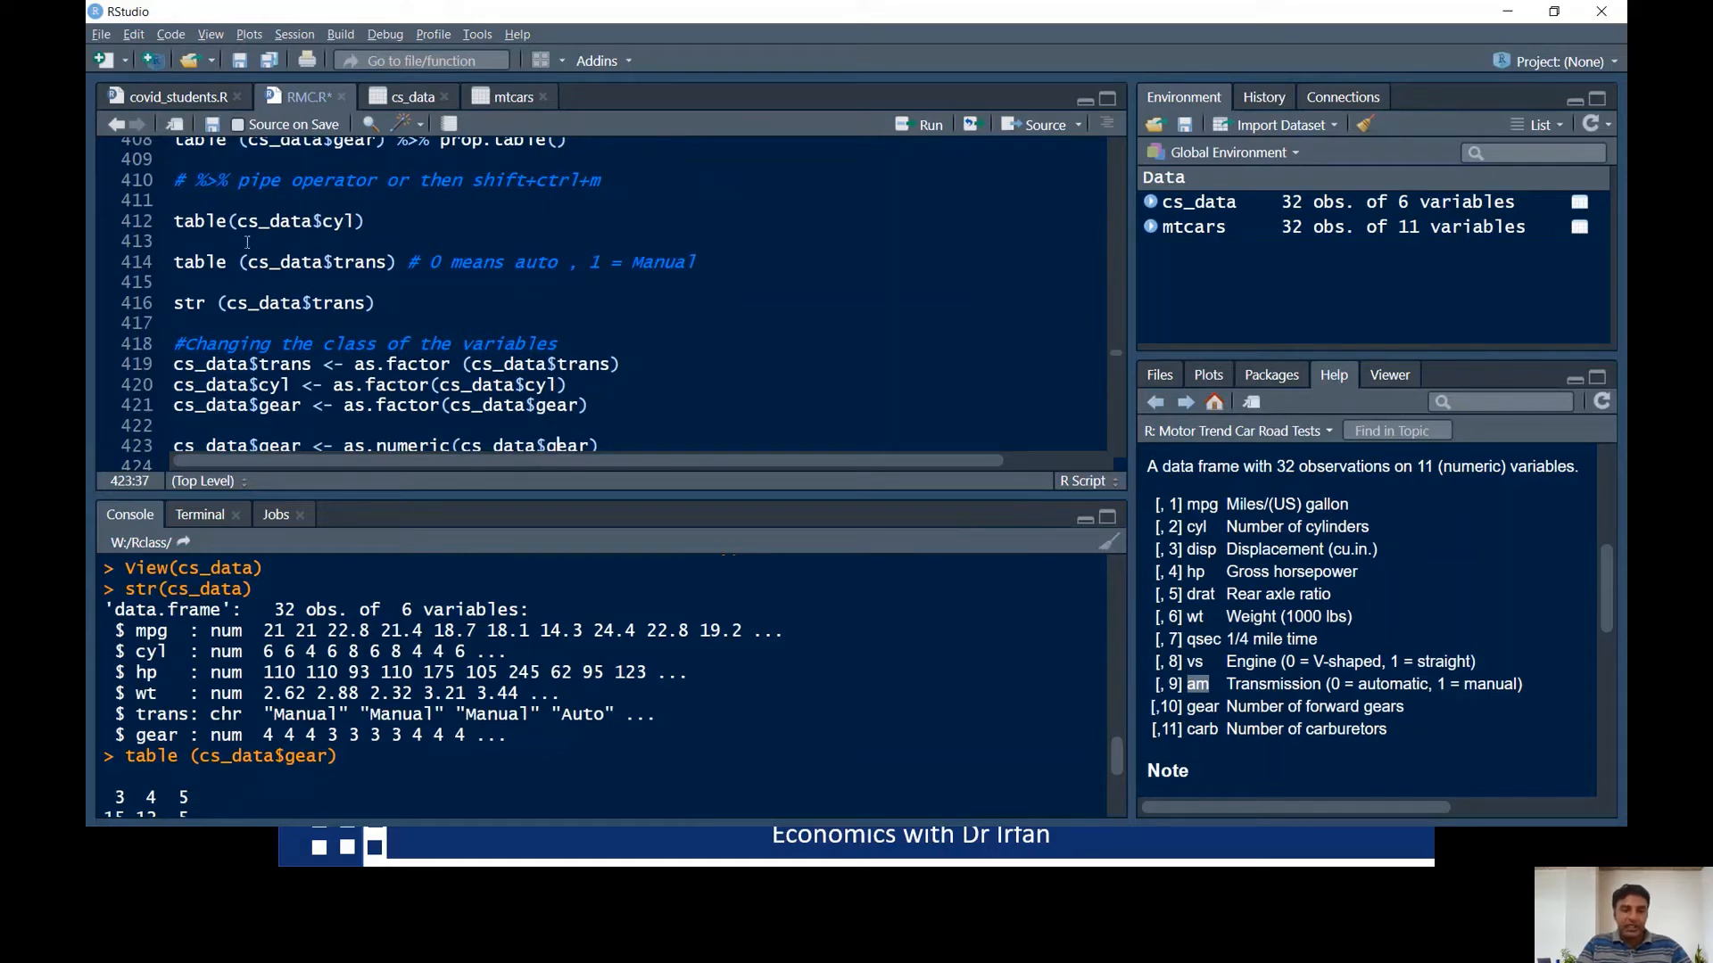
# - Run table(cs_data$cyl) and highlight the cylinder categories in its output
pyautogui.click(190, 222)
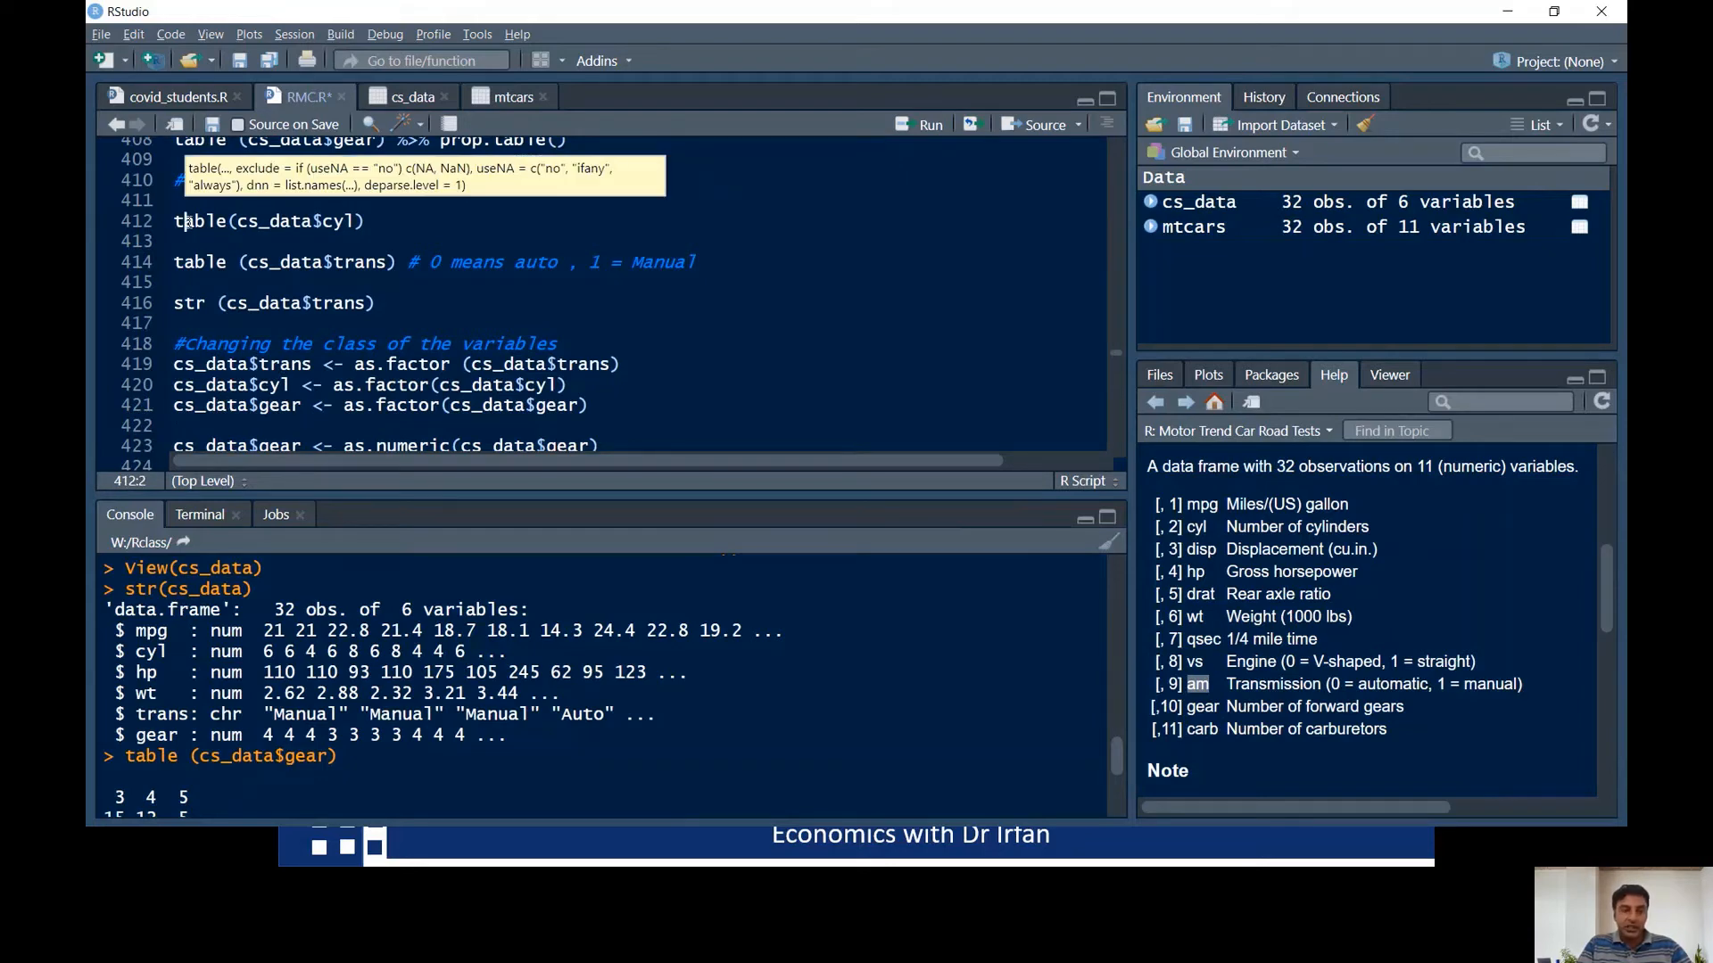
pyautogui.hotkey('ctrl', 'Return')
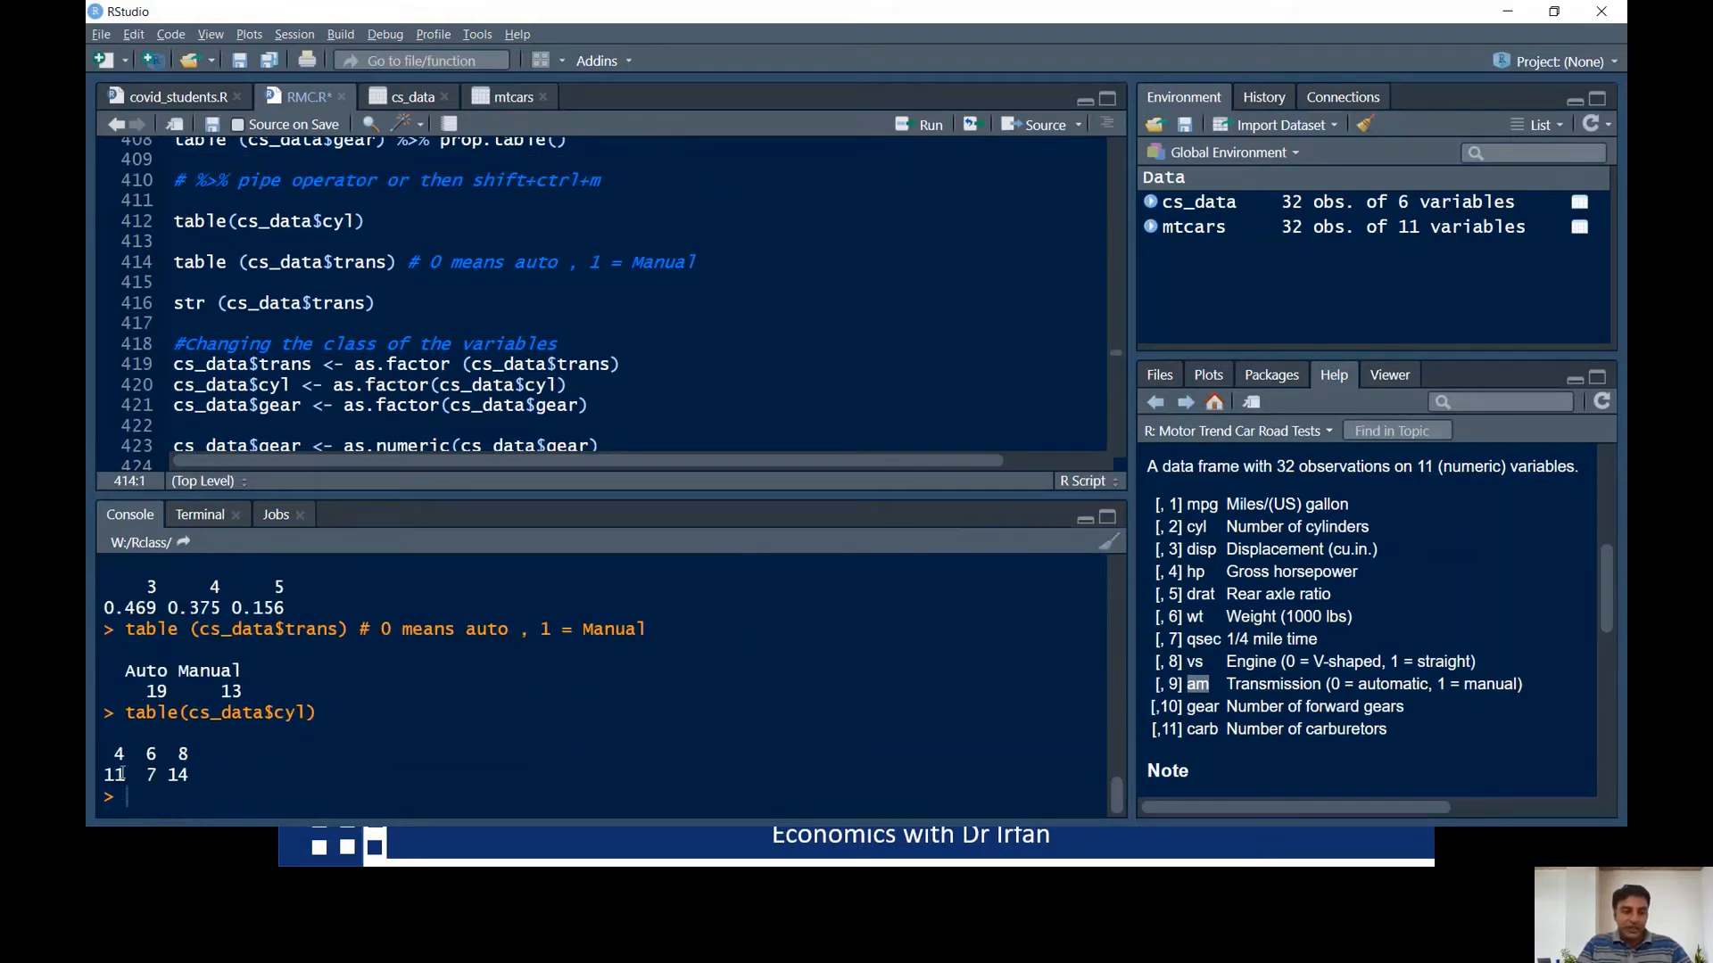
pyautogui.moveTo(193, 755); pyautogui.dragTo(105, 754)
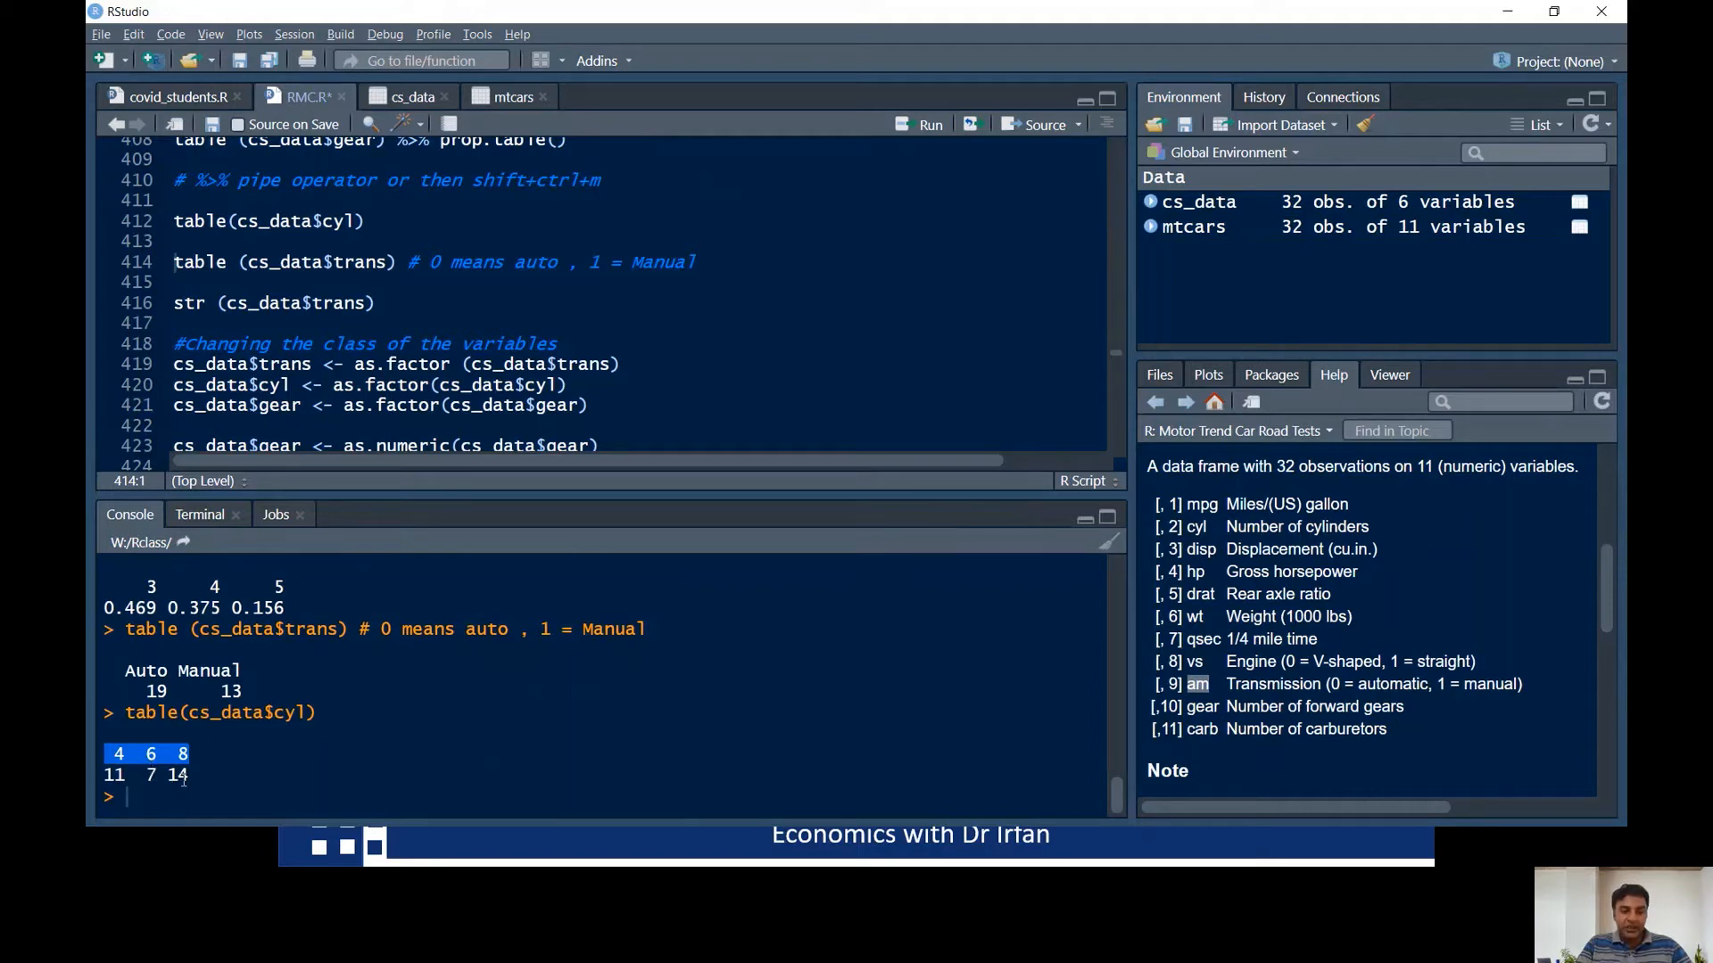
# - Delete the line that converts cs_data$gear with as.numeric, below the as.factor lines
pyautogui.click(436, 303)
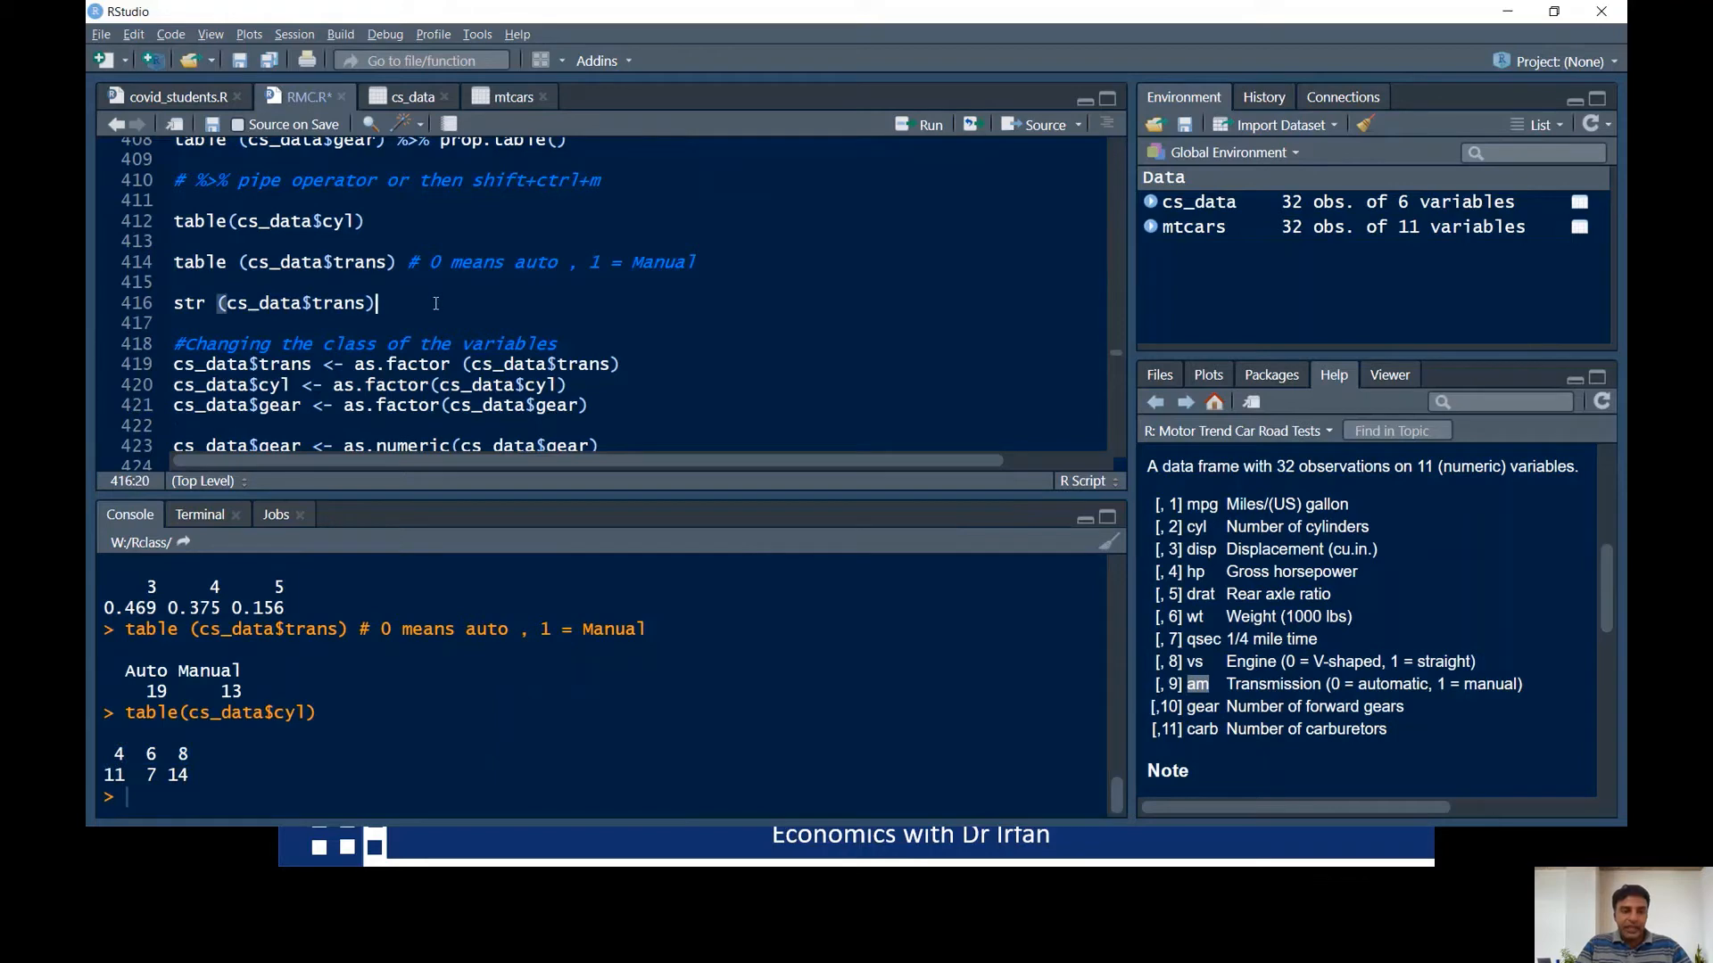
pyautogui.press('Down')
pyautogui.press('Down')
pyautogui.press('Down')
pyautogui.click(640, 429)
pyautogui.moveTo(607, 440); pyautogui.dragTo(173, 443)
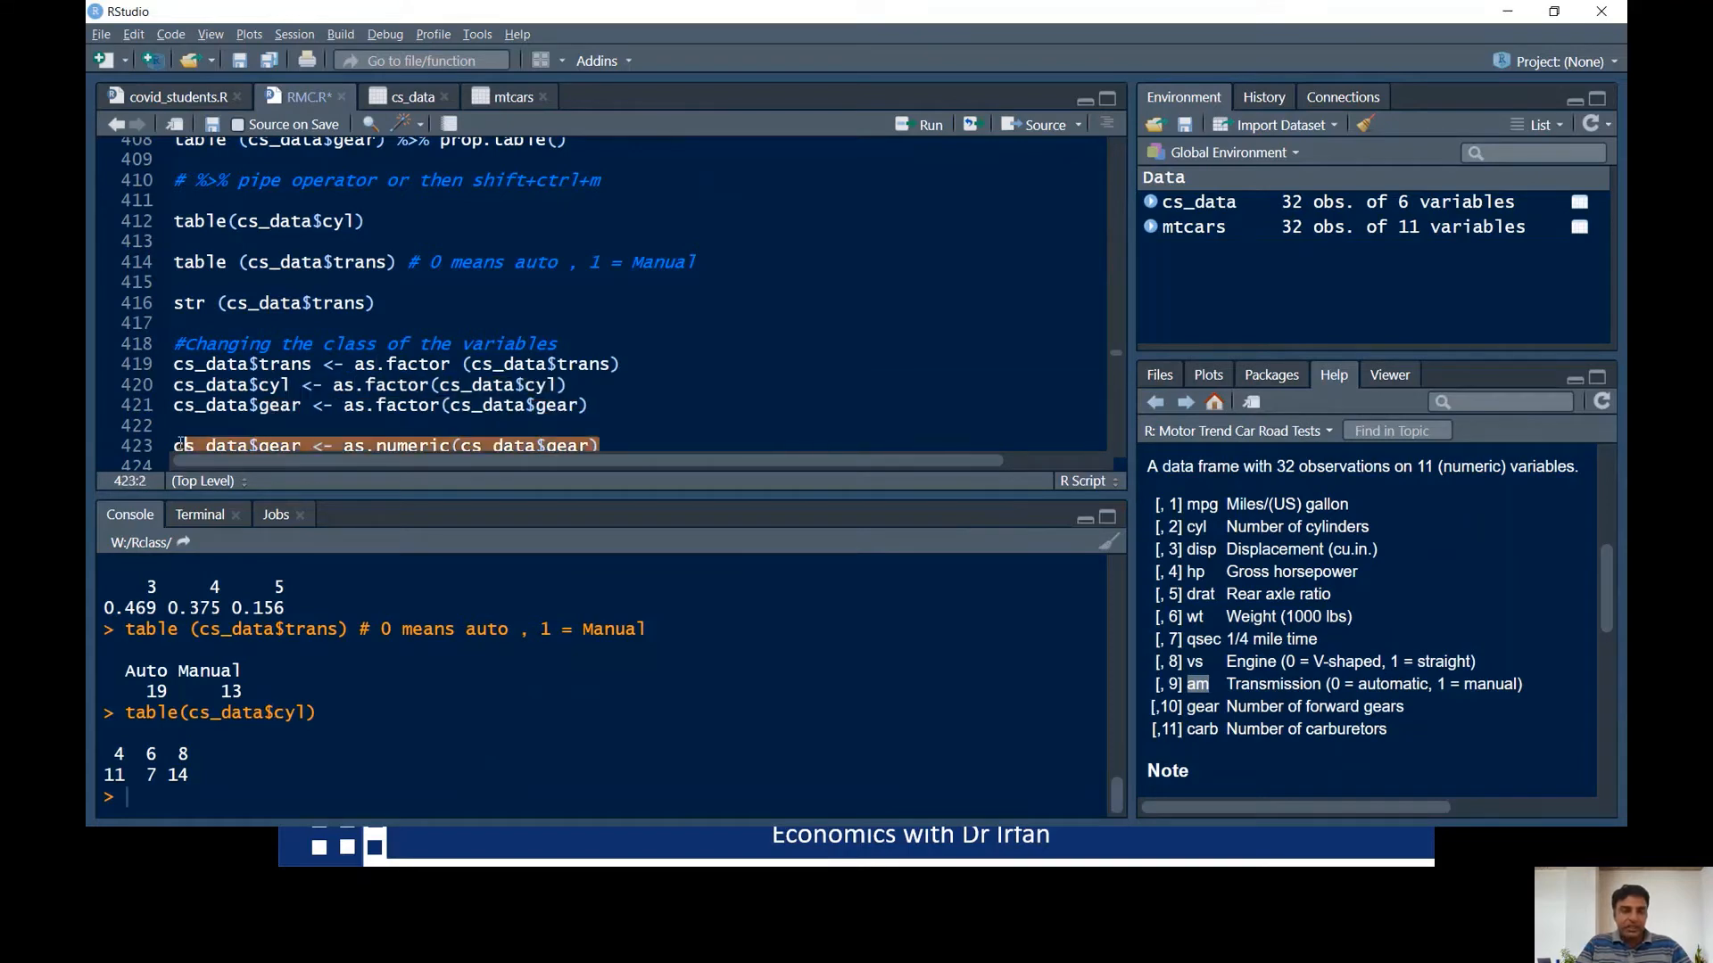
pyautogui.press('Delete')
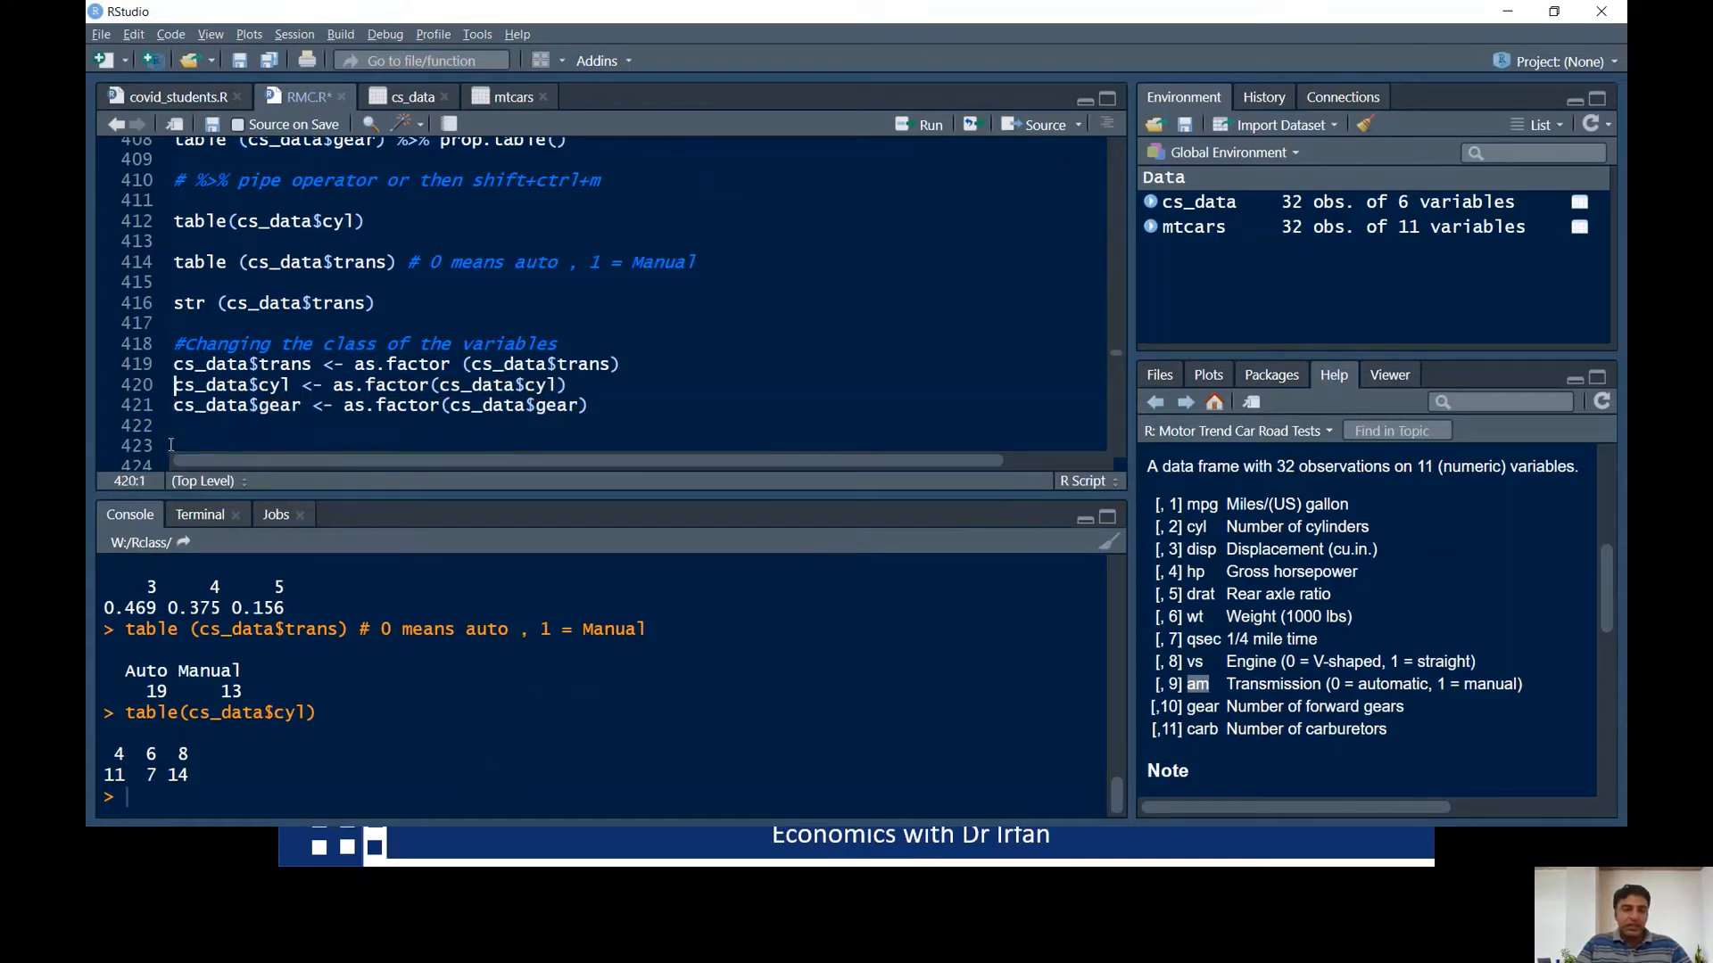
# - Run the as.factor lines that convert trans, cyl and gear in cs_data, and check the class of gear
pyautogui.press('Up')
pyautogui.press('Up')
pyautogui.press('Up')
pyautogui.press('Up')
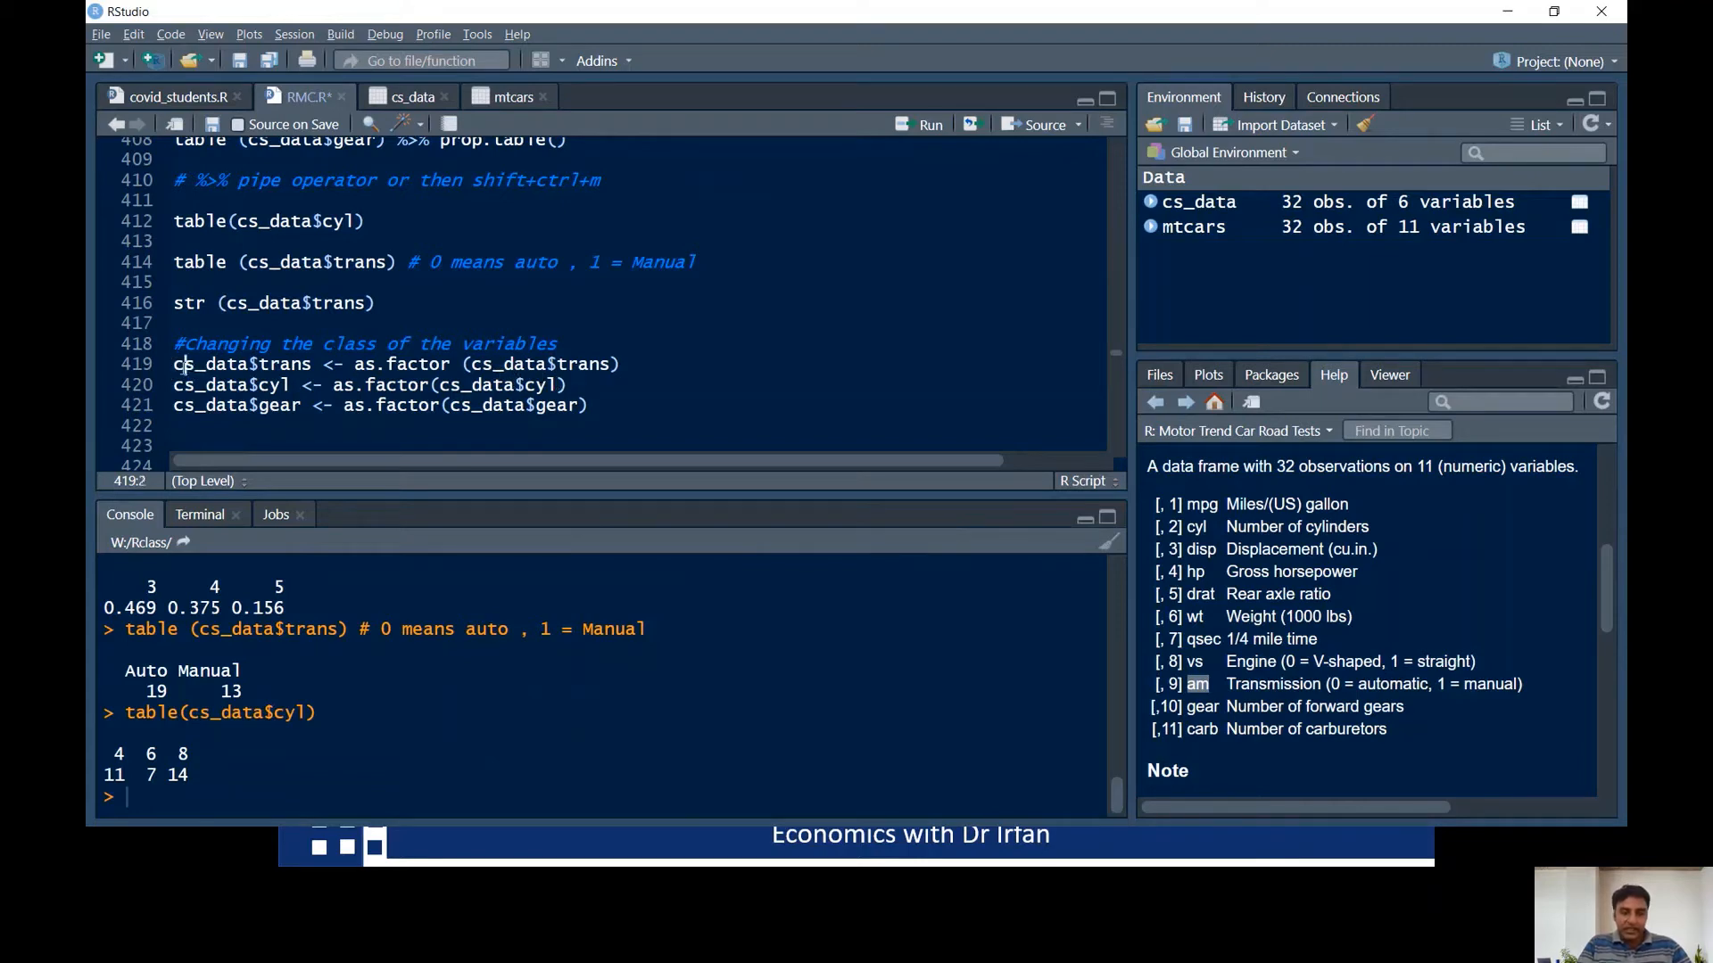
pyautogui.click(183, 370)
pyautogui.hotkey('ctrl', 'Return')
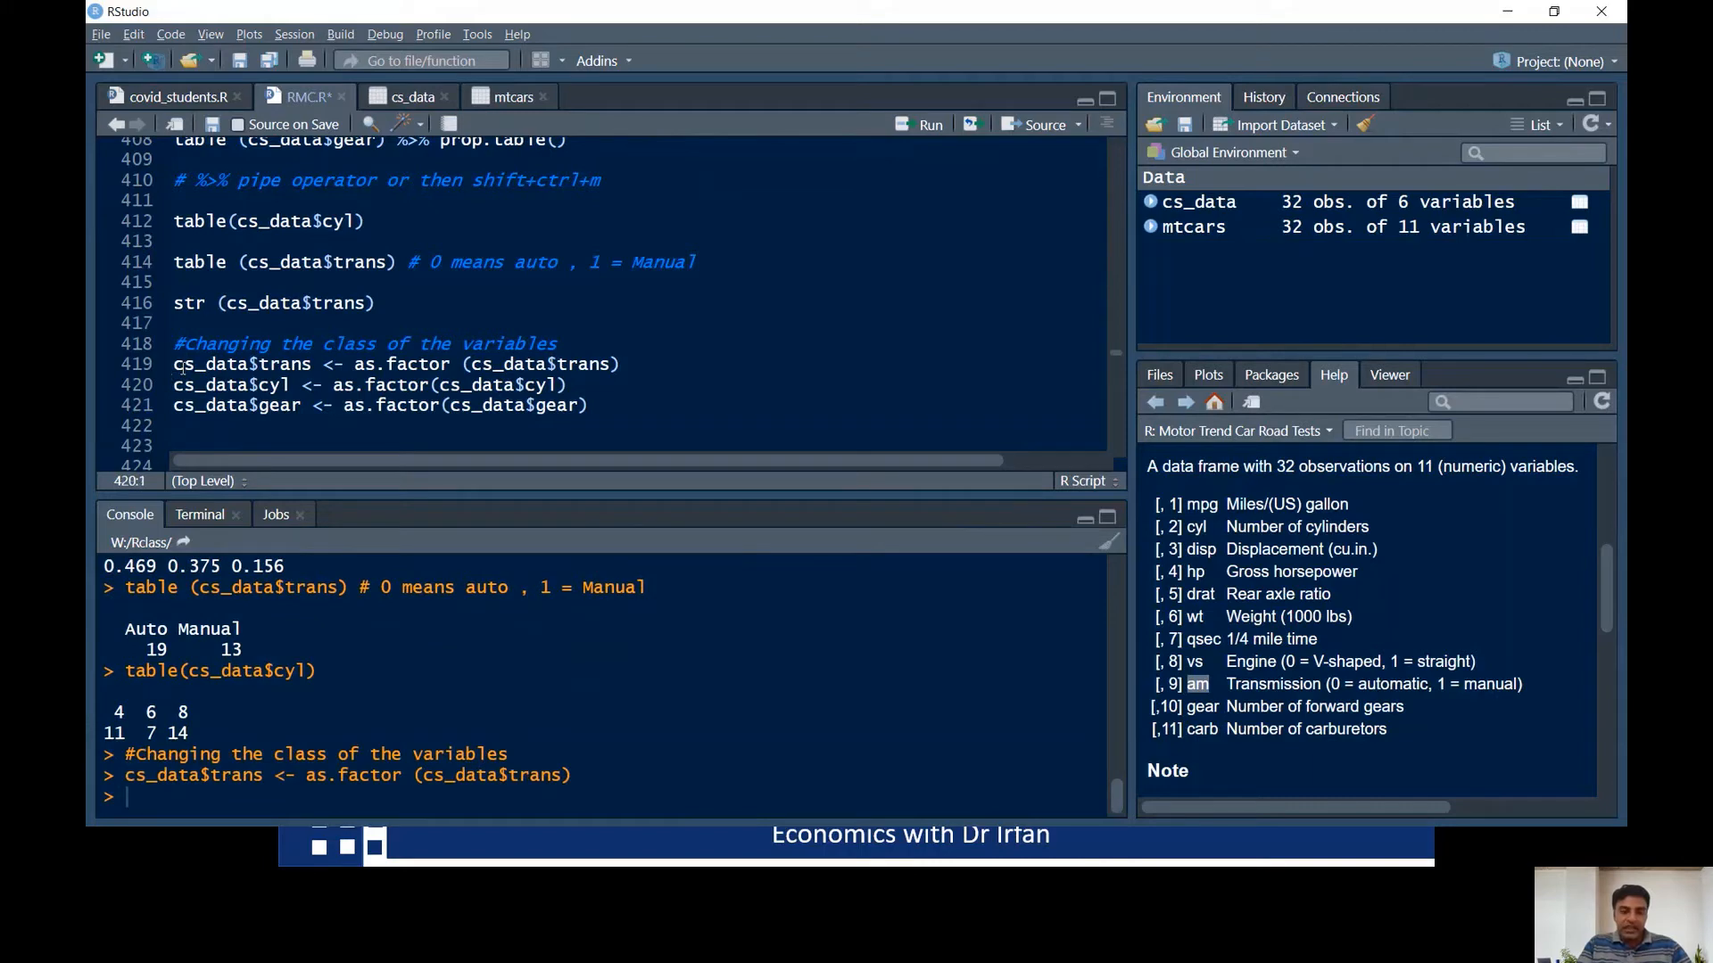
pyautogui.hotkey('ctrl', 'Return')
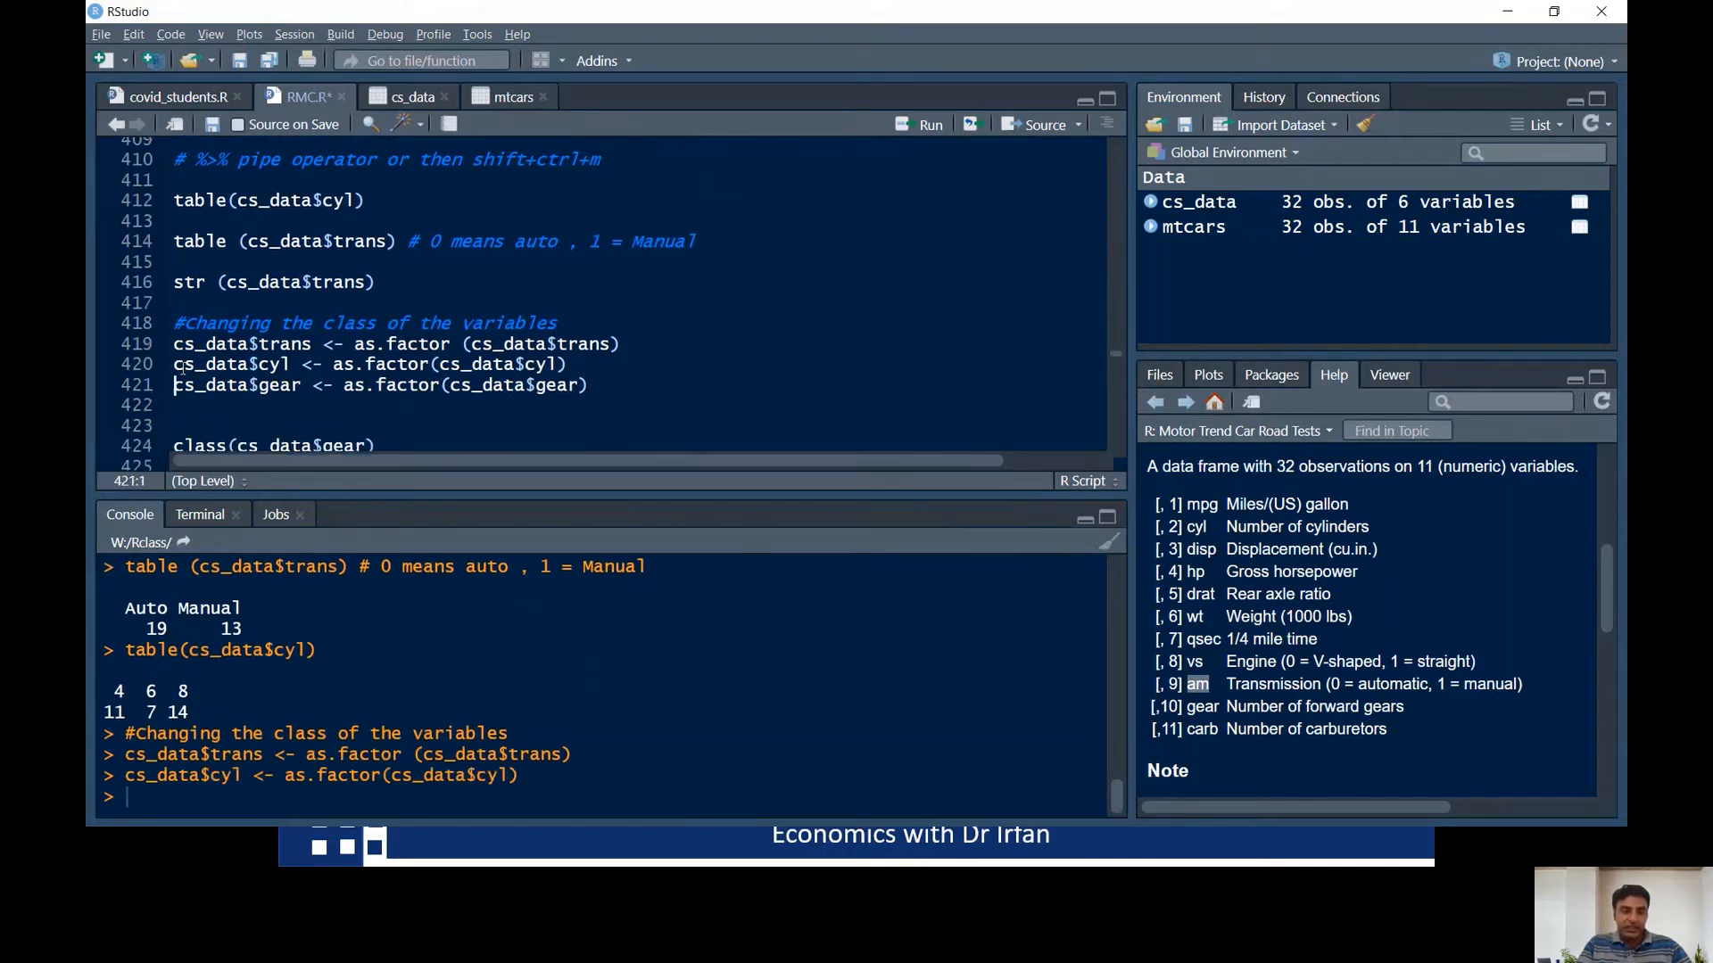
pyautogui.hotkey('ctrl', 'Return')
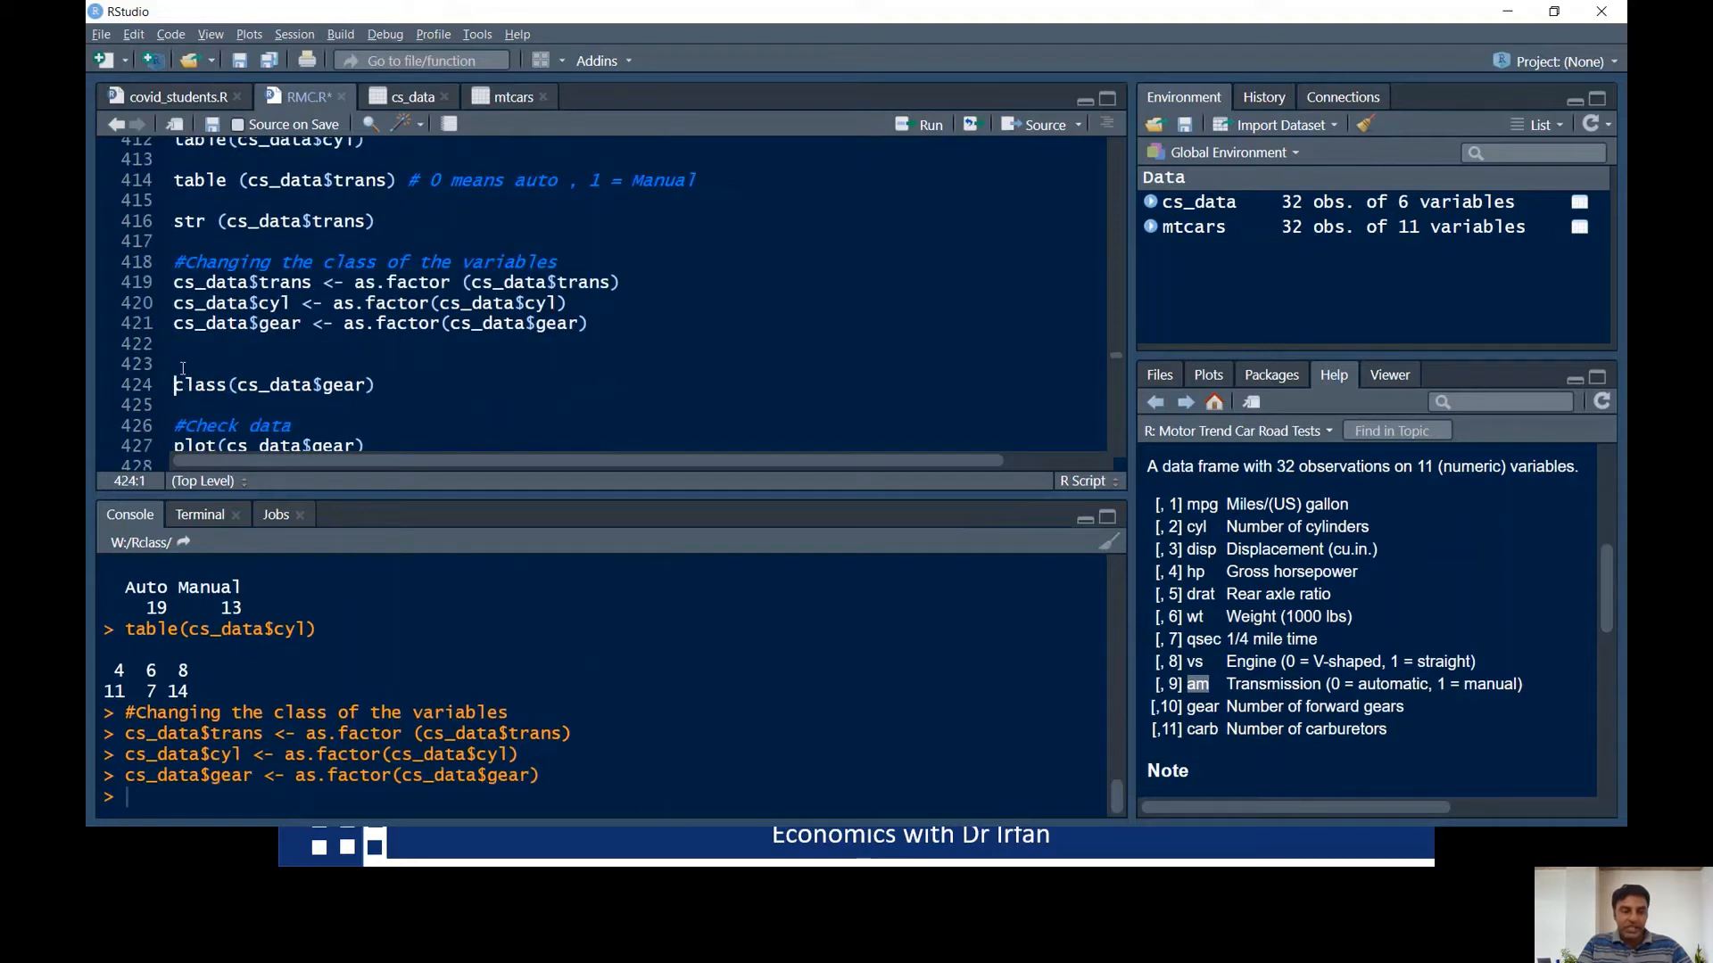
pyautogui.hotkey('ctrl', 'Return')
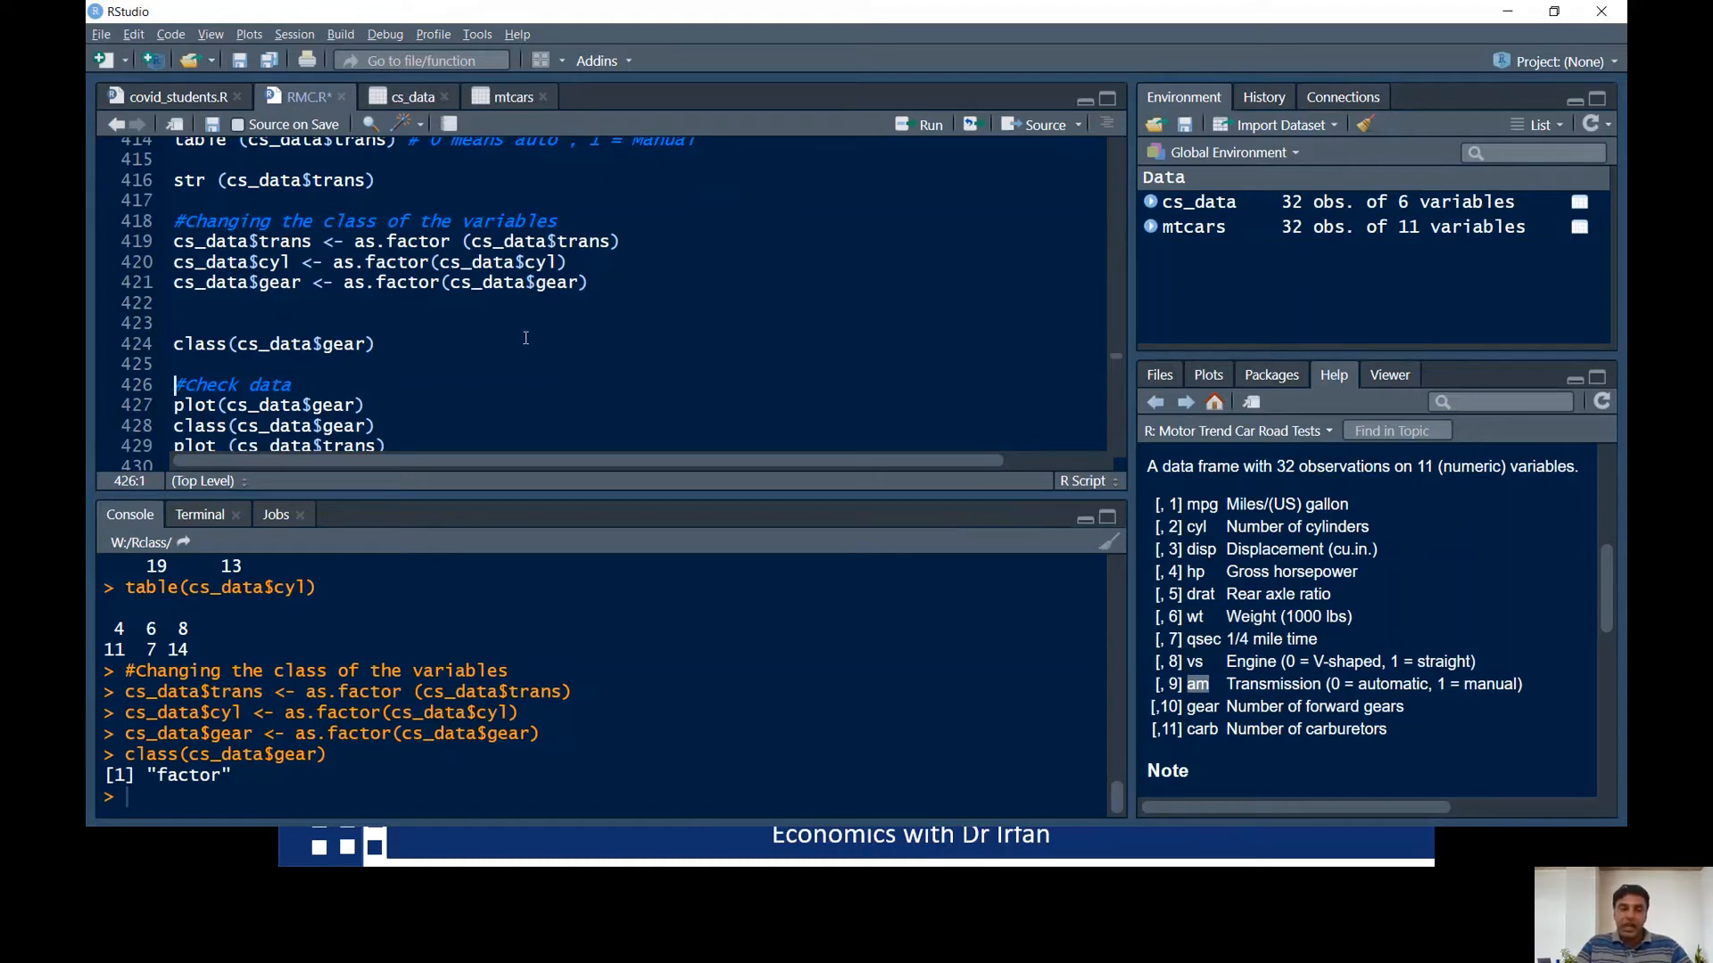
# - Plot cs_data$gear and cs_data$trans as bar charts with the plot lines under the Check data comment
pyautogui.scroll(-2, 525, 338)
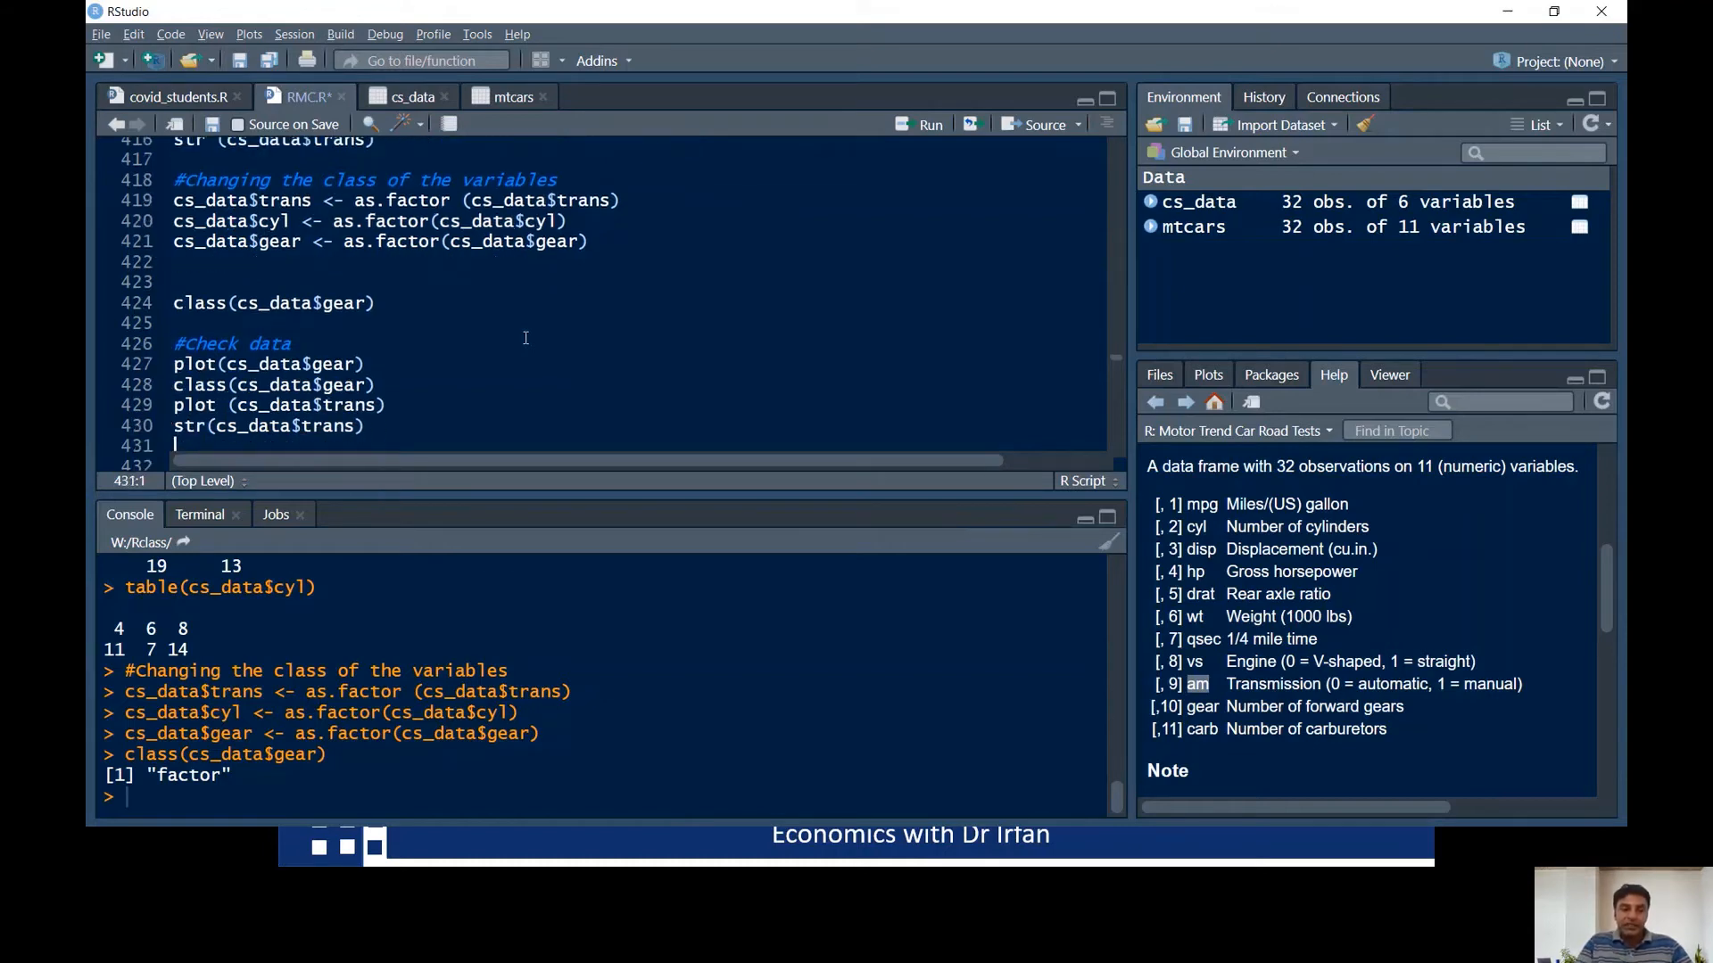
pyautogui.press('Up')
pyautogui.press('Up')
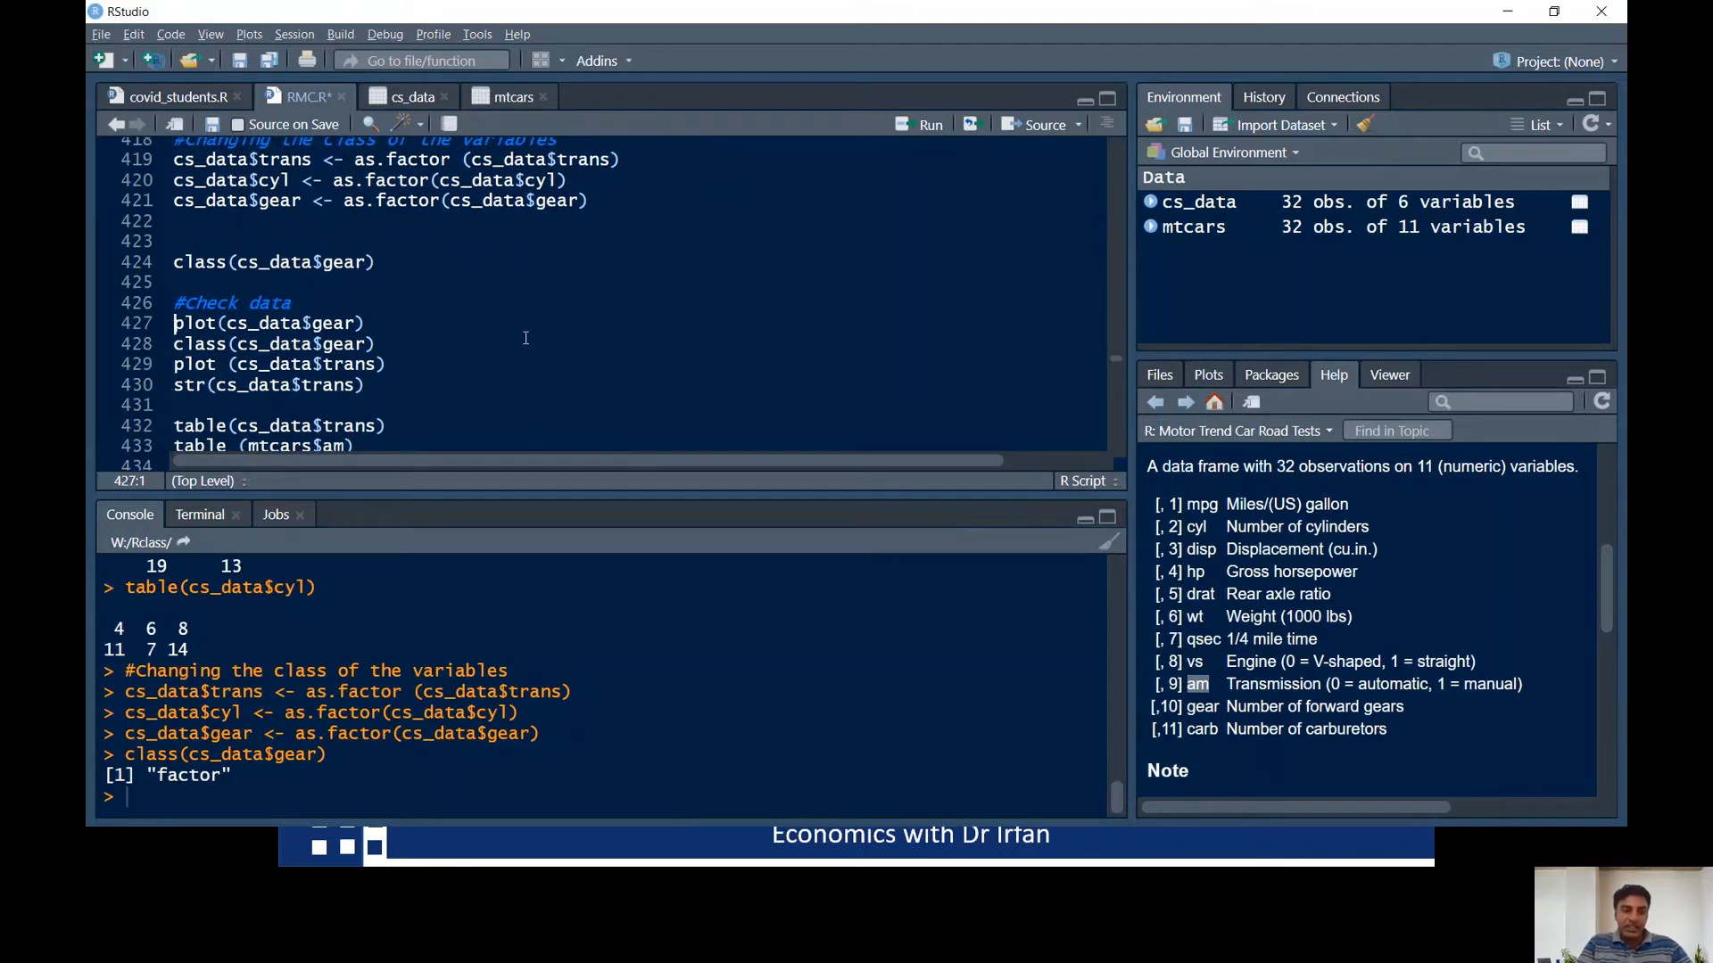
pyautogui.hotkey('ctrl', 'Return')
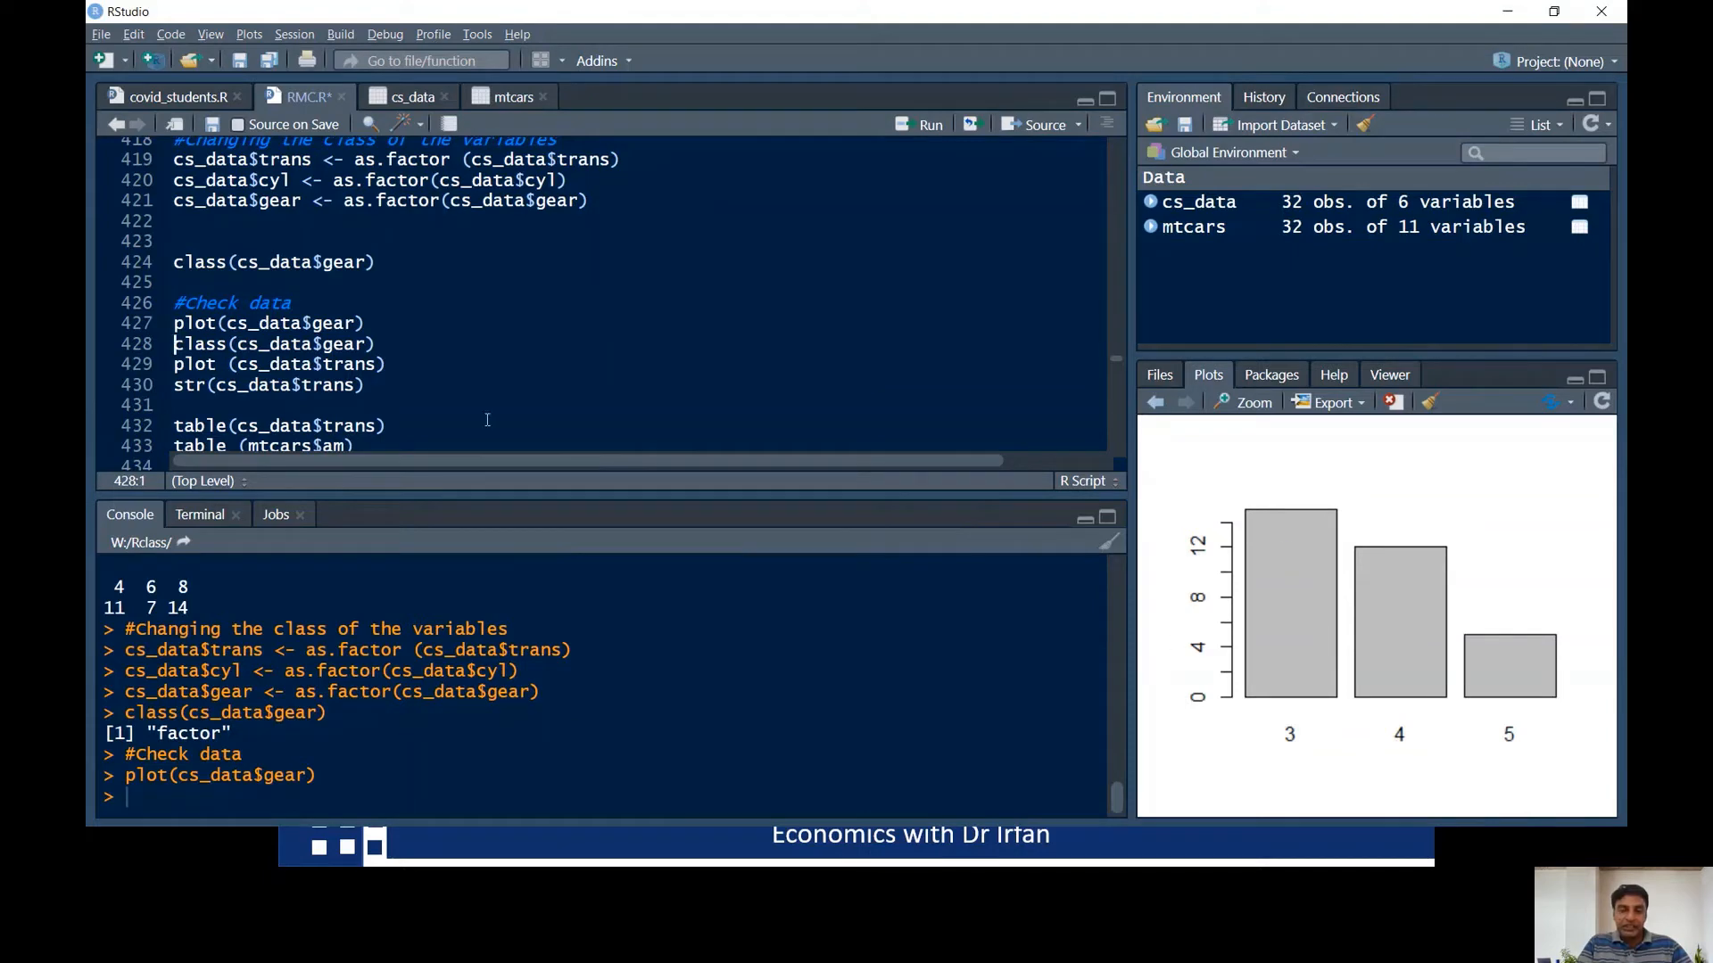
pyautogui.click(177, 366)
pyautogui.hotkey('ctrl', 'Return')
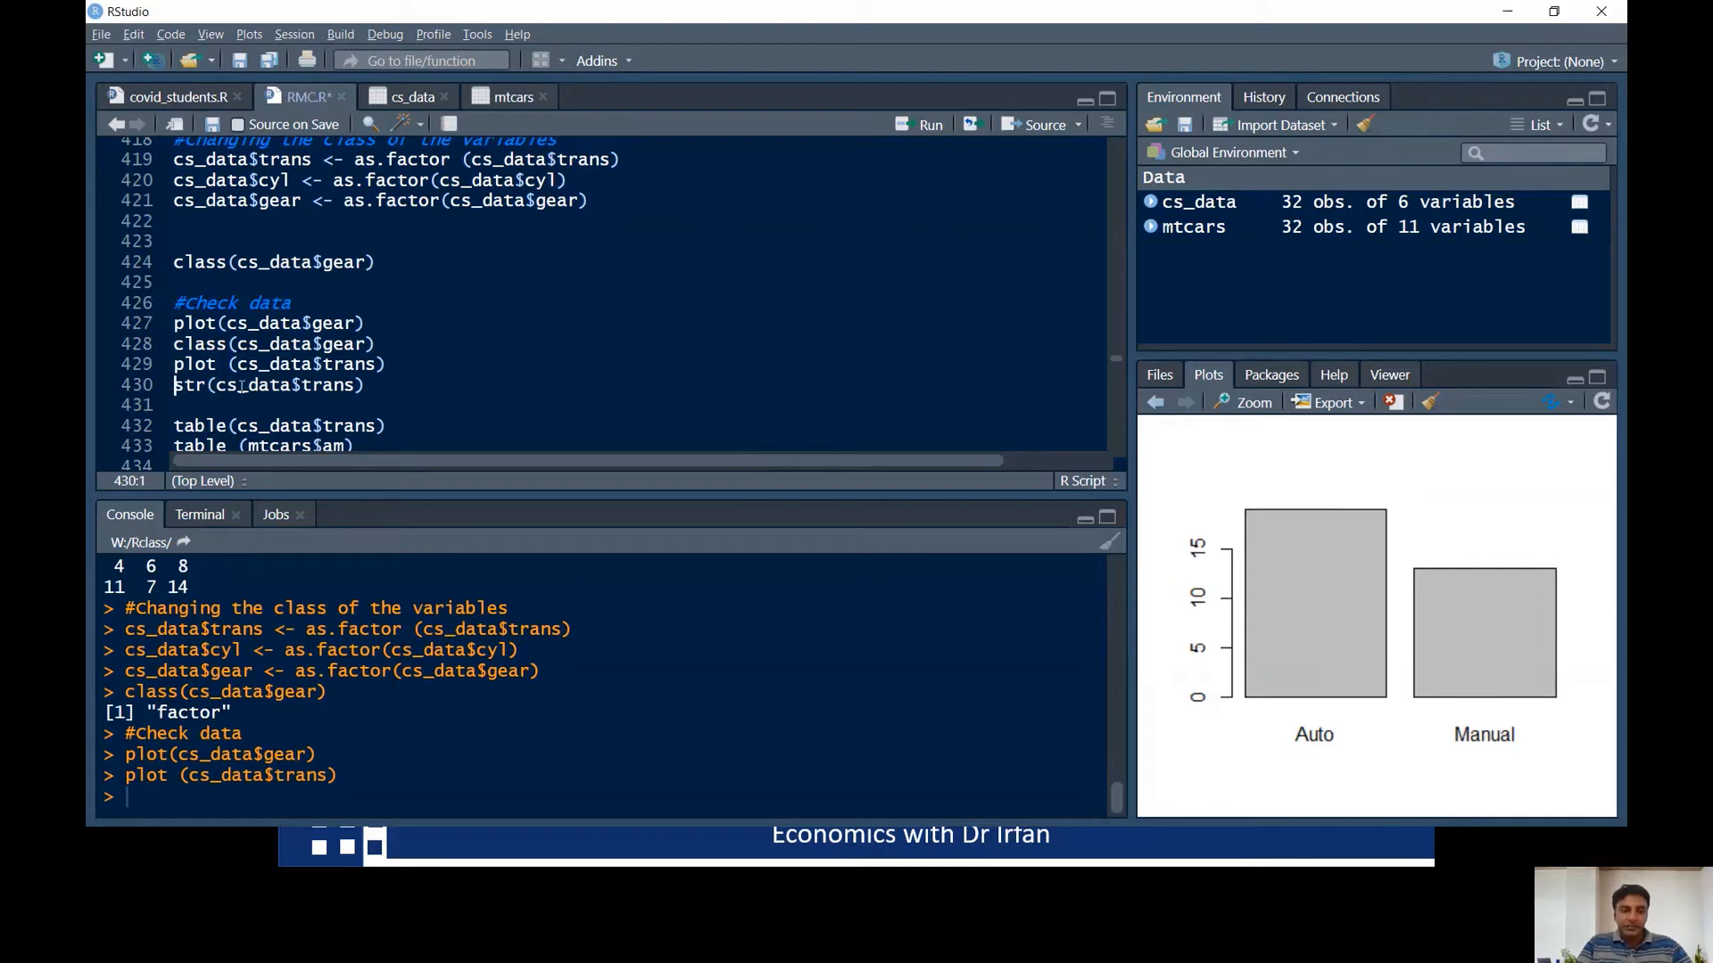
# - Insert a blank line between the trans-by-gear and trans-by-cyl table lines in the Cross-tab section
pyautogui.press('Down')
pyautogui.press('Down')
pyautogui.press('Down')
pyautogui.press('Down')
pyautogui.press('Down')
pyautogui.press('Down')
pyautogui.press('Down')
pyautogui.press('Down')
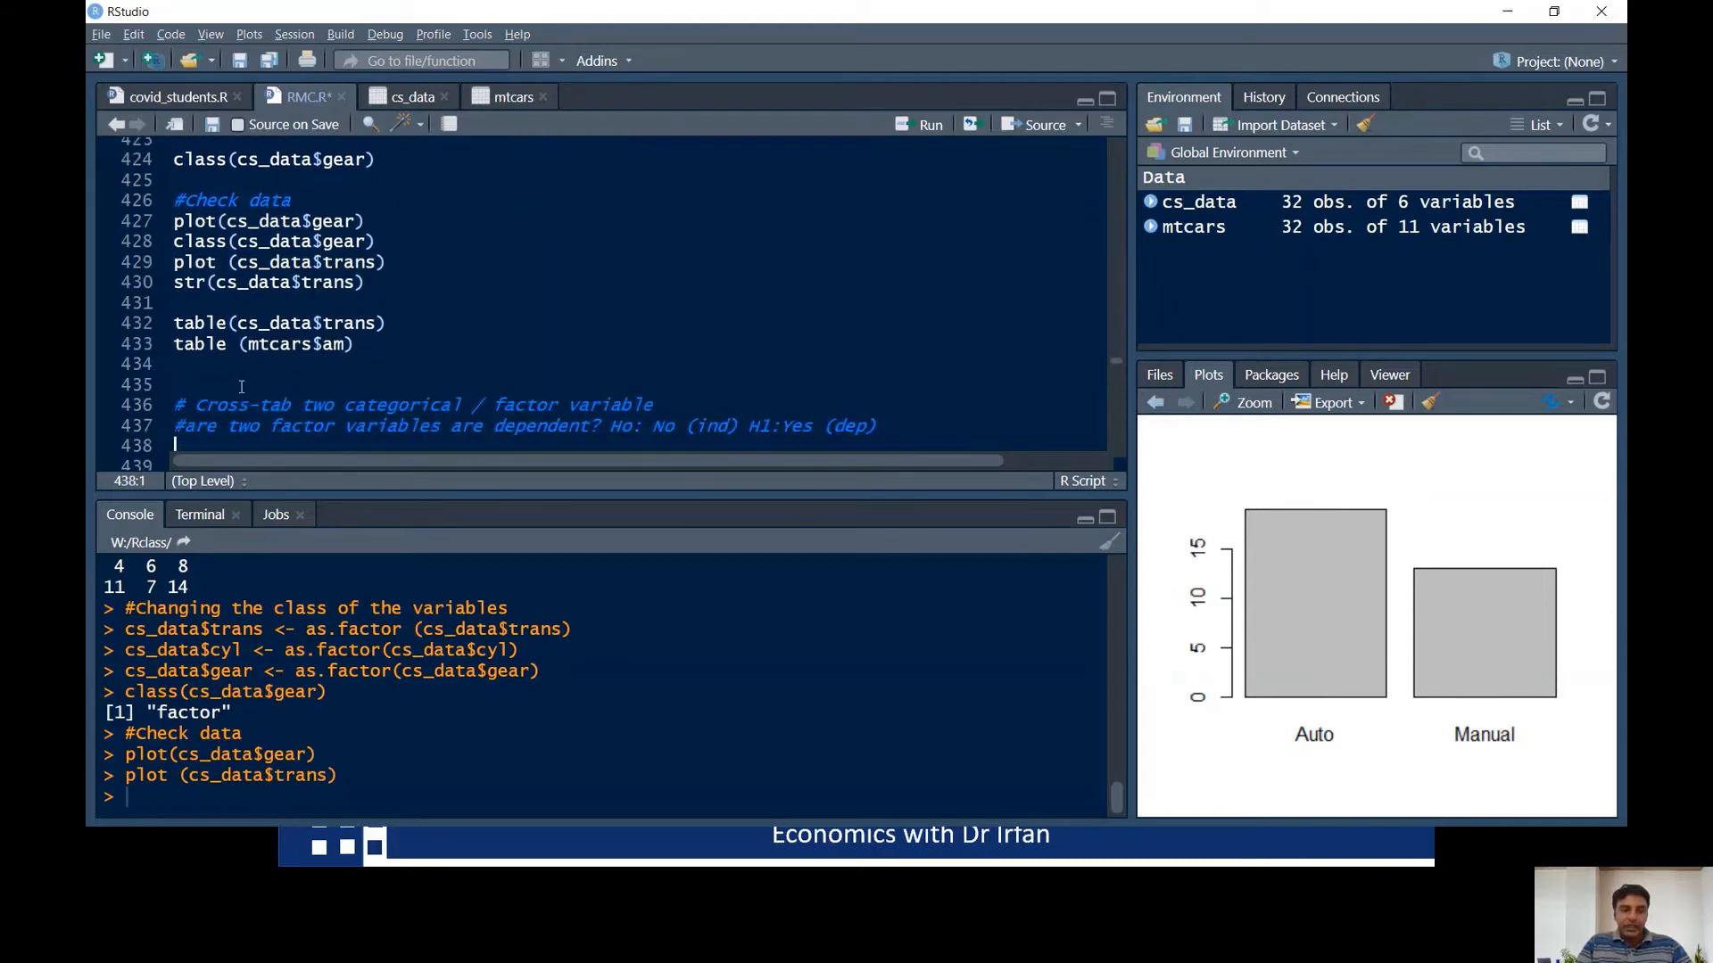
pyautogui.press('Up')
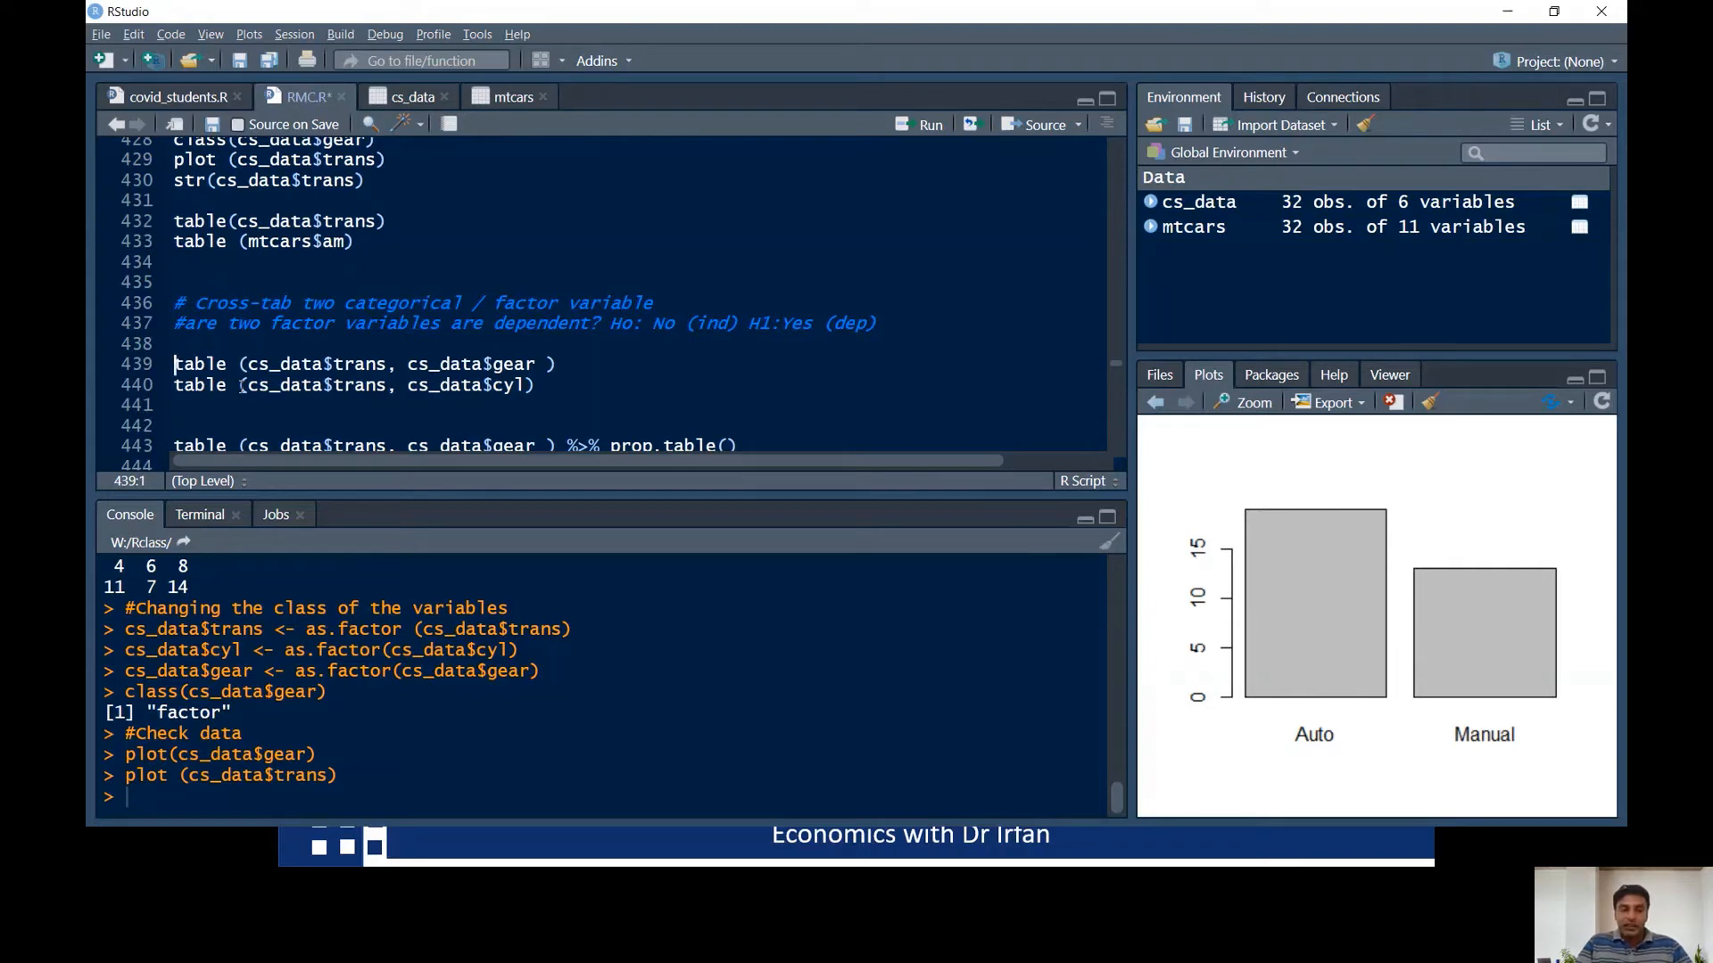
pyautogui.press('Down')
pyautogui.press('Return')
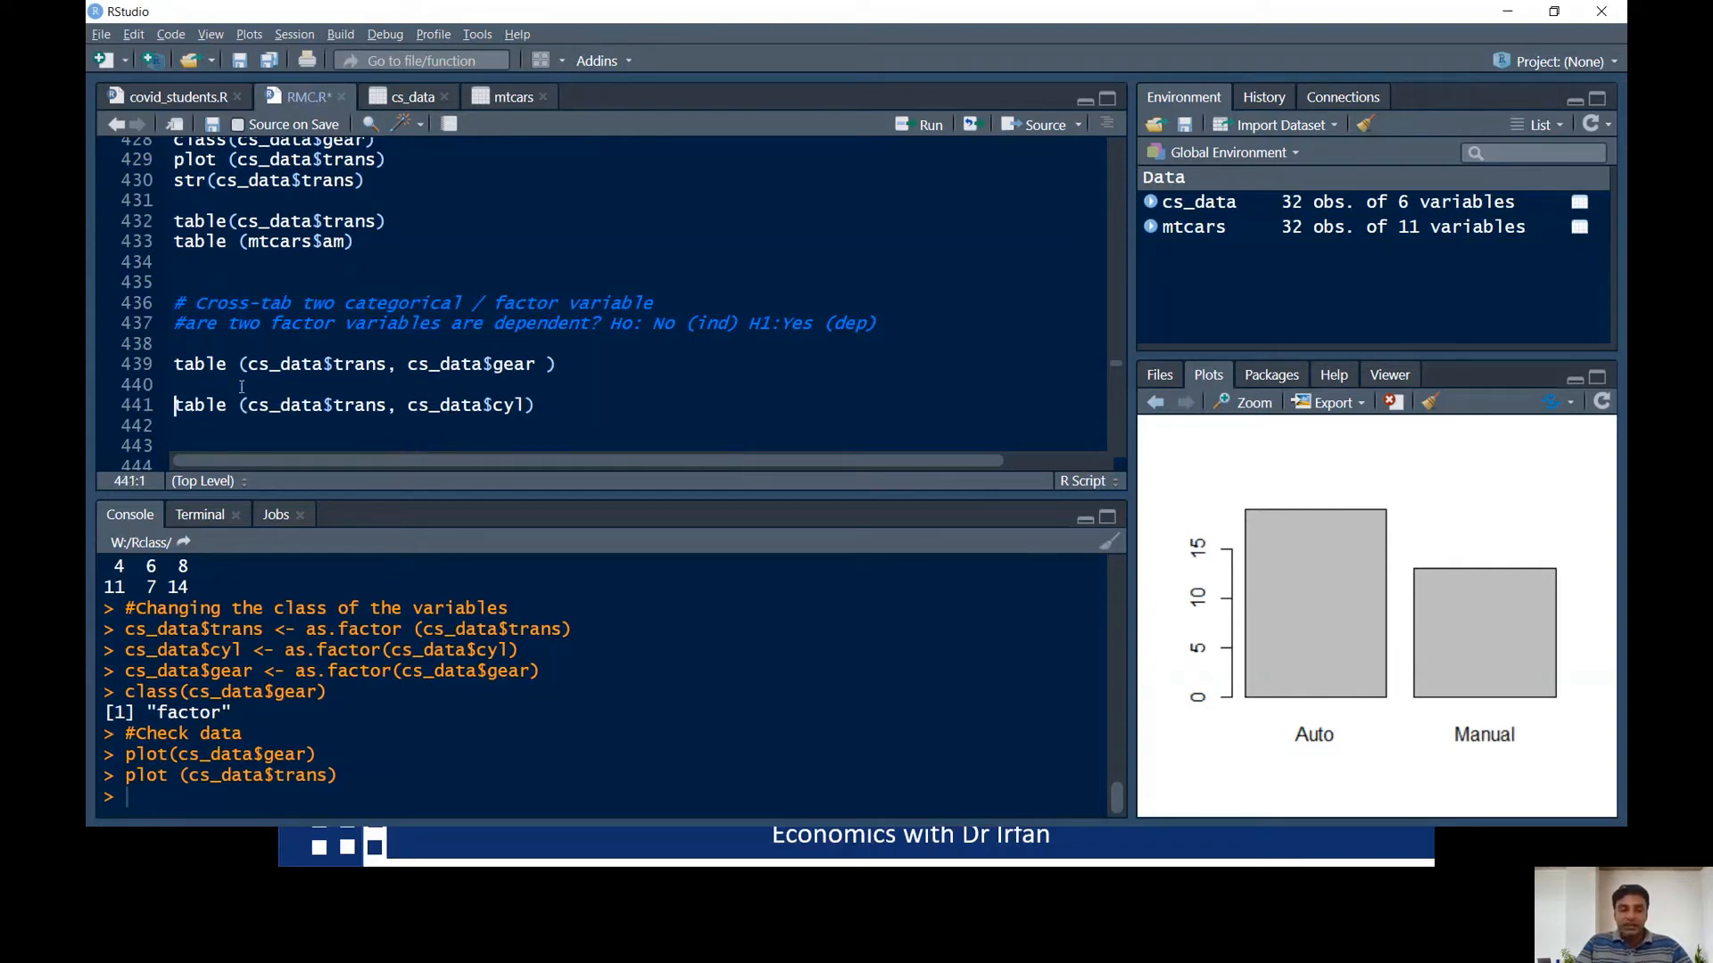
pyautogui.press('Up')
pyautogui.press('Up')
# - Remove the space before the closing parenthesis in table (cs_data$trans, cs_data$gear), run the line and highlight the resulting cross-tab
pyautogui.click(547, 364)
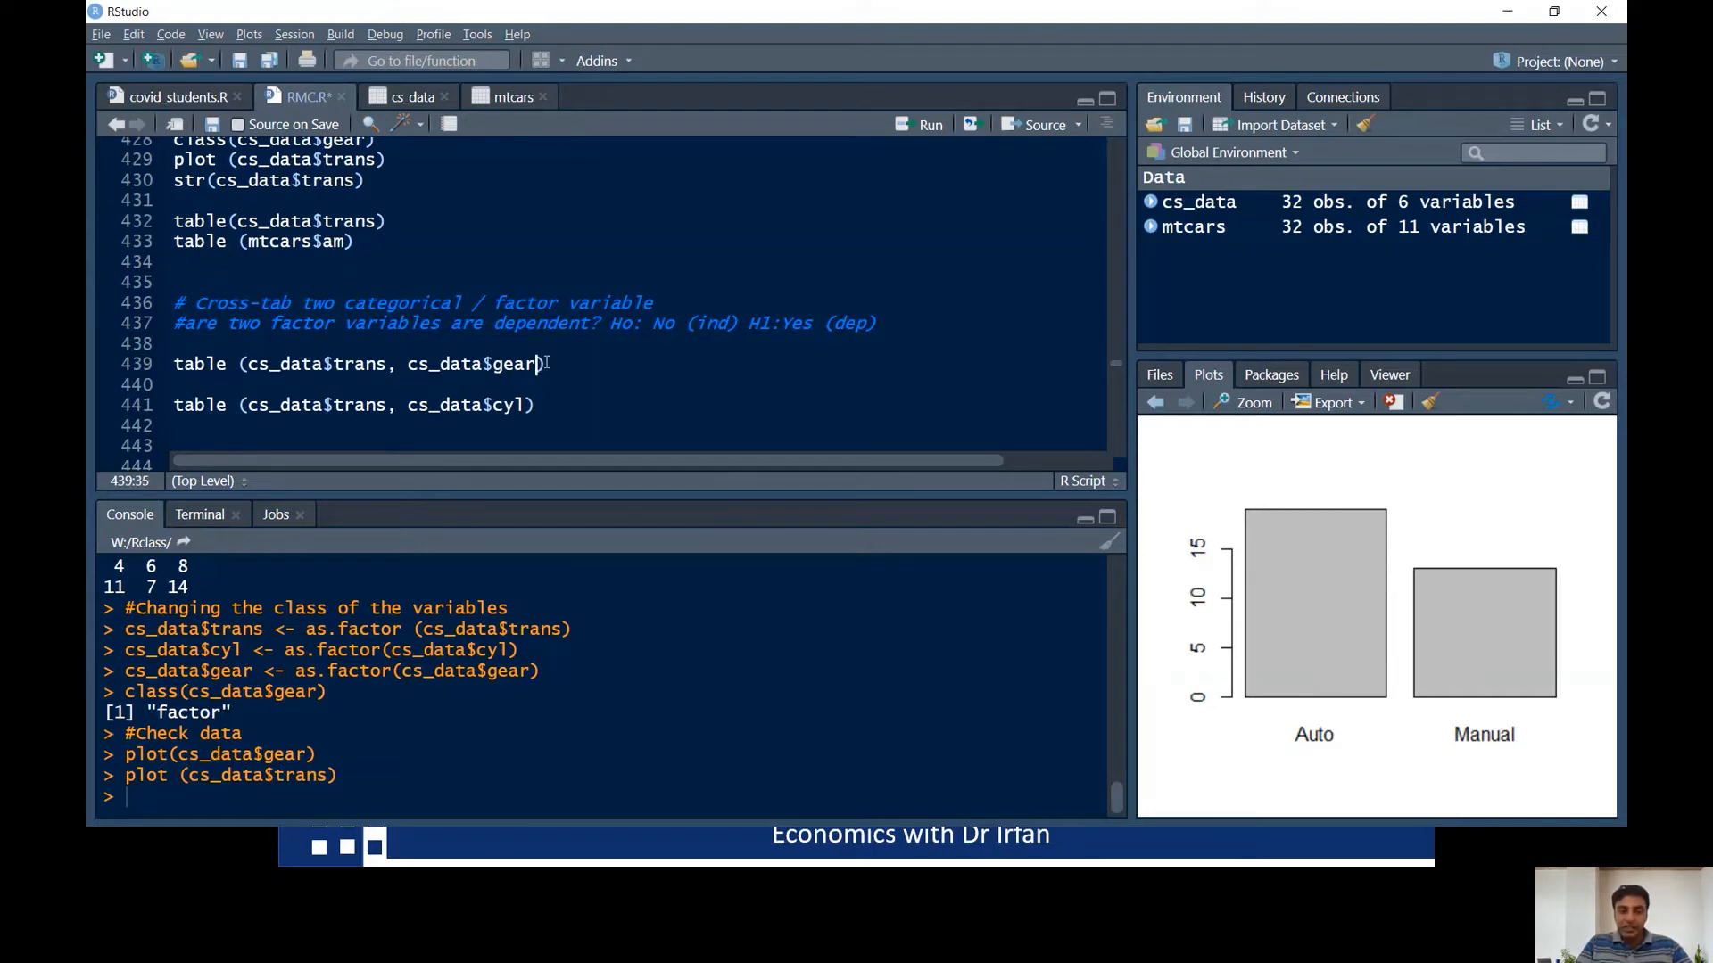
pyautogui.hotkey('ctrl', 'Return')
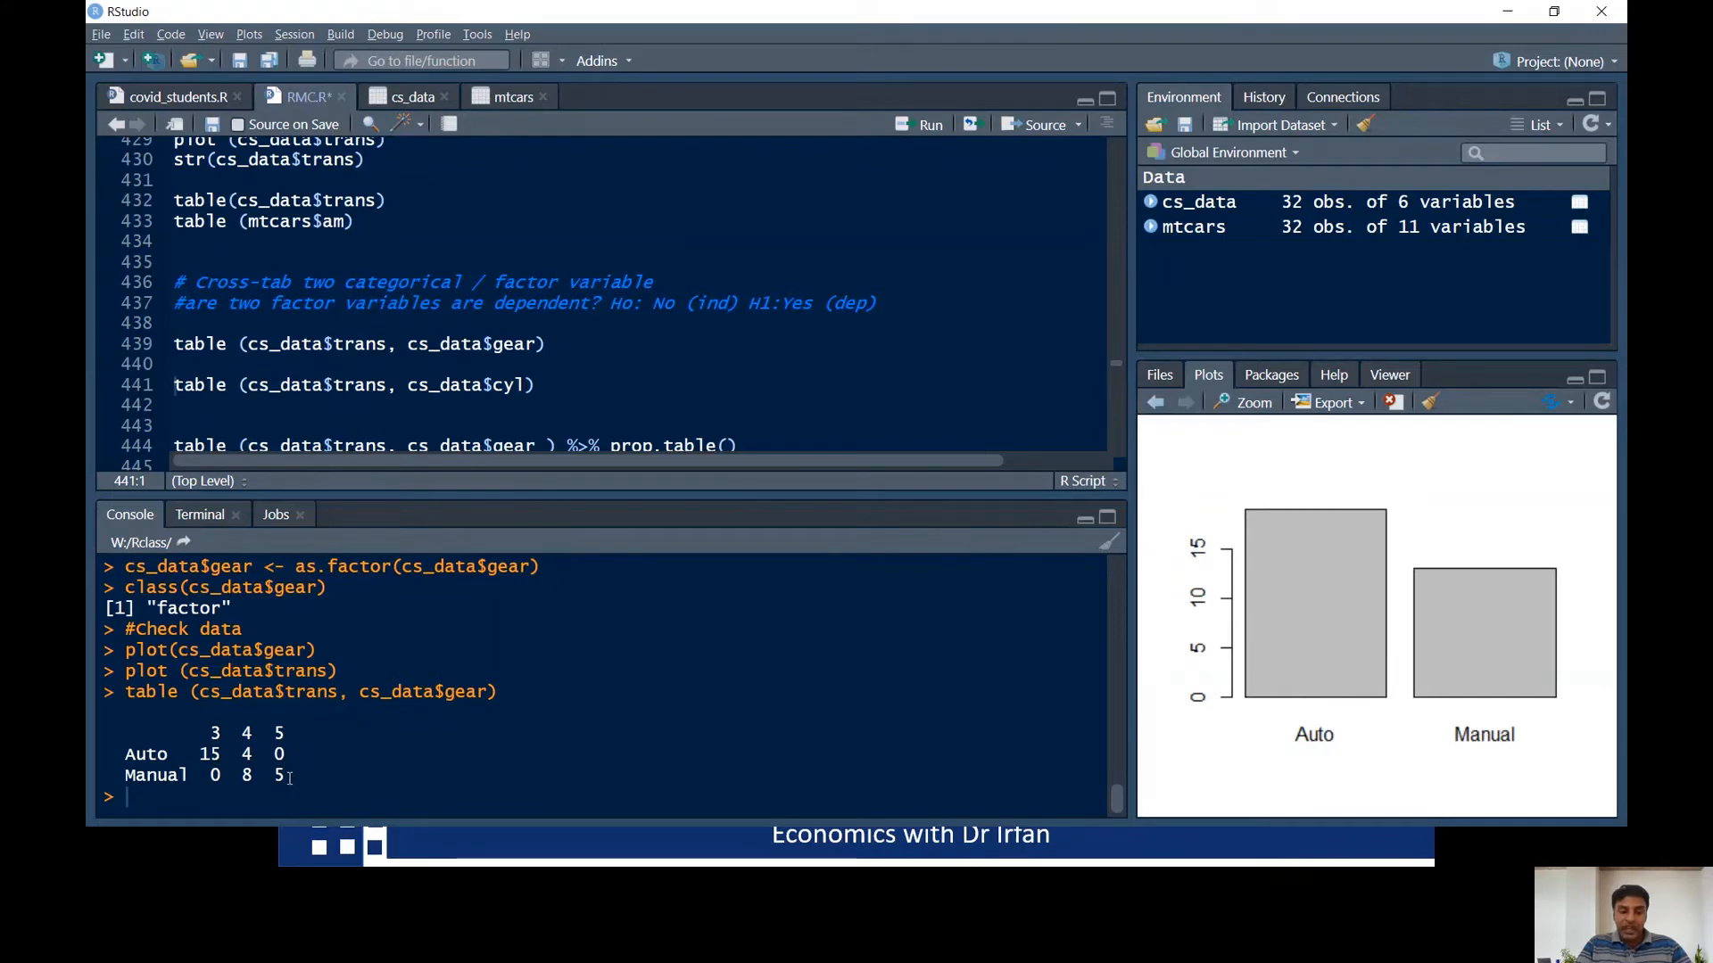
pyautogui.moveTo(290, 778); pyautogui.dragTo(102, 737)
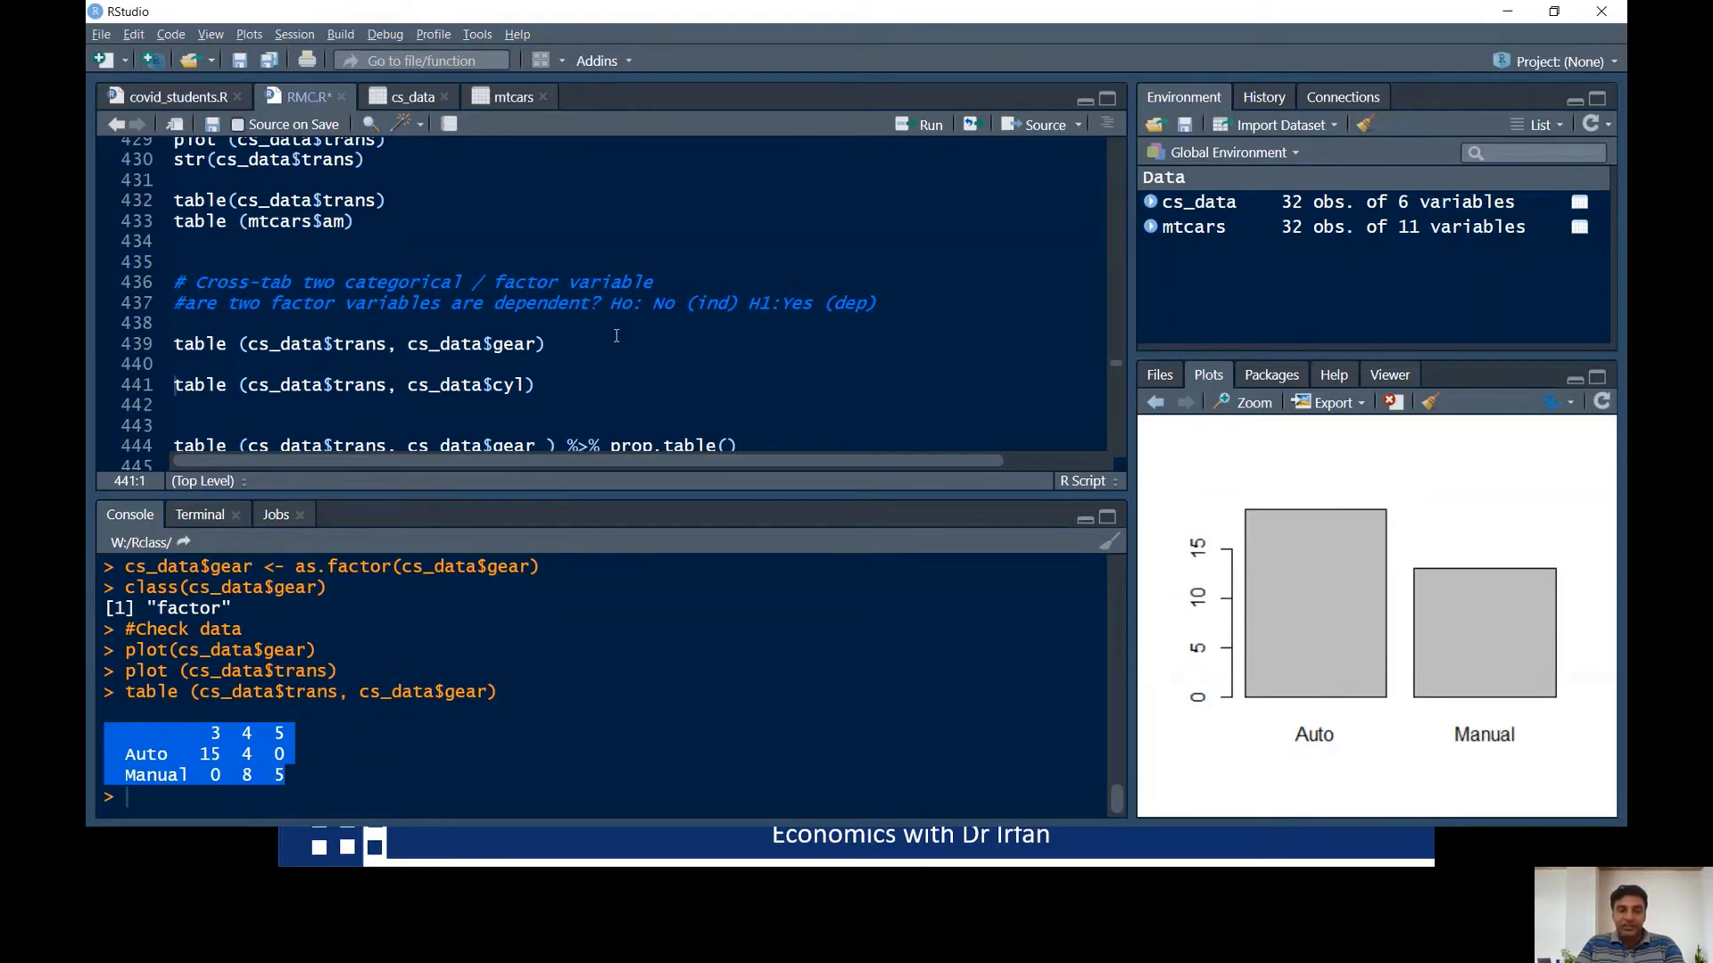
# - Highlight the Ho and H1 statements in the comment asking whether two factor variables are dependent
pyautogui.moveTo(611, 305); pyautogui.dragTo(742, 302)
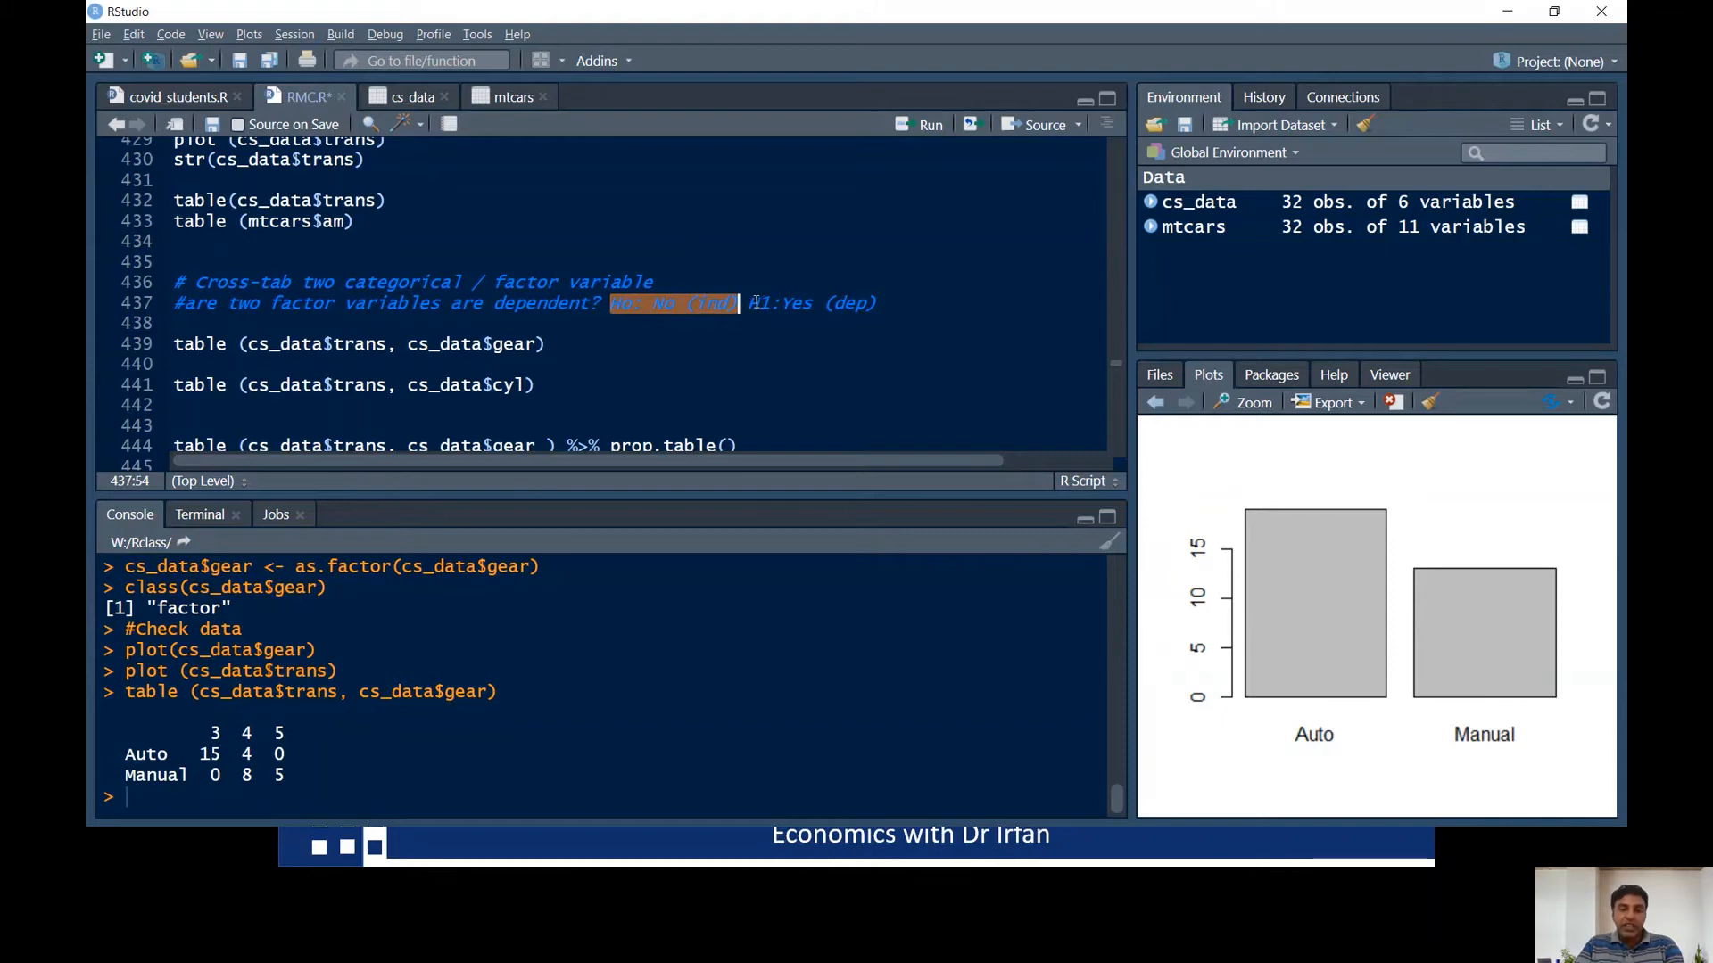
pyautogui.moveTo(759, 304); pyautogui.dragTo(870, 324)
pyautogui.click(818, 338)
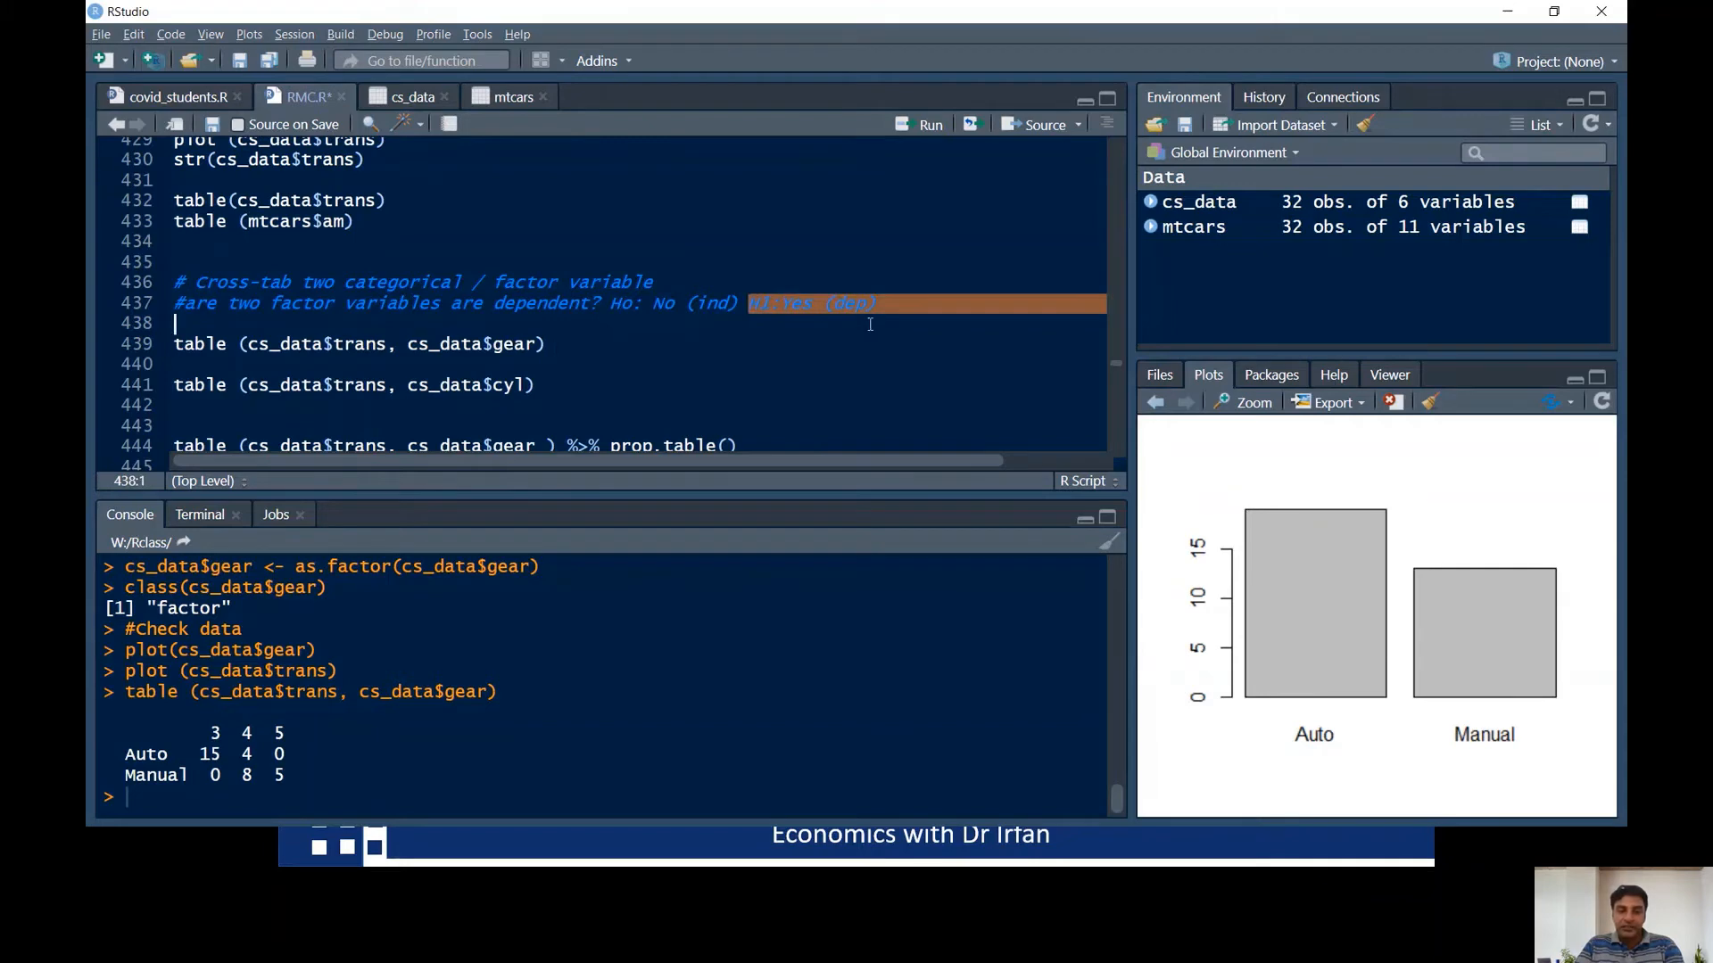
pyautogui.click(805, 340)
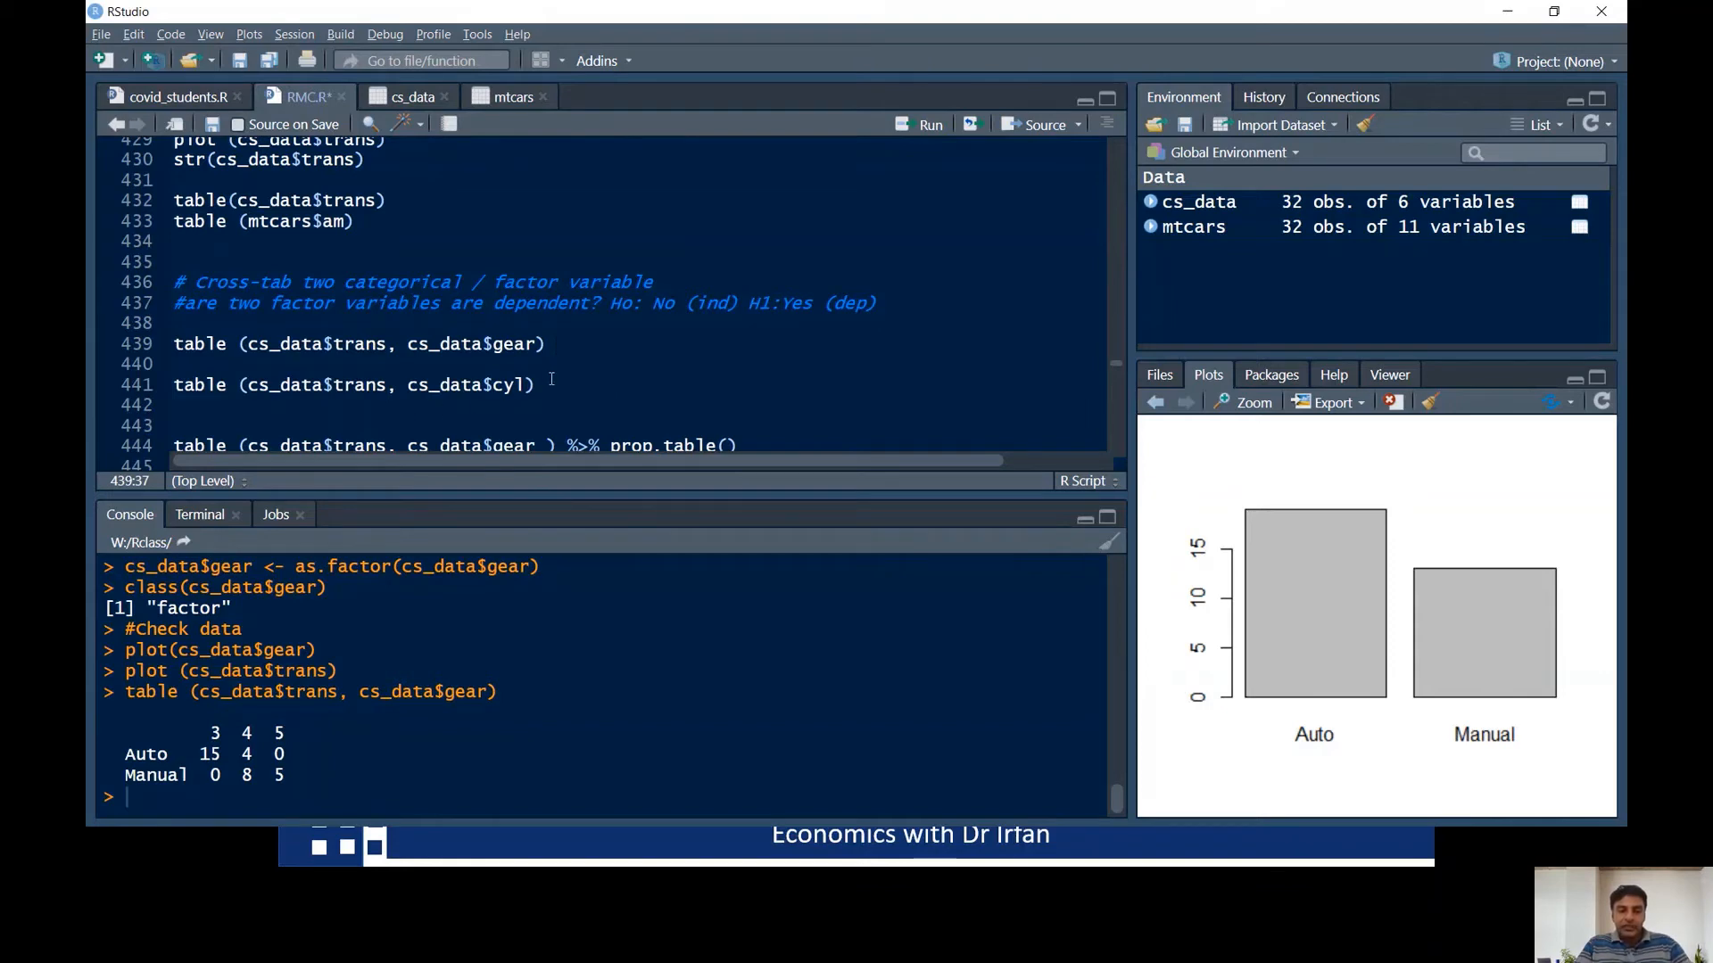
# - Run the line that pipes the cs_data$trans by cs_data$gear table into prop.table()
pyautogui.press('Down')
pyautogui.press('Down')
pyautogui.press('Down')
pyautogui.press('Down')
pyautogui.press('Down')
pyautogui.press('Down')
pyautogui.press('Down')
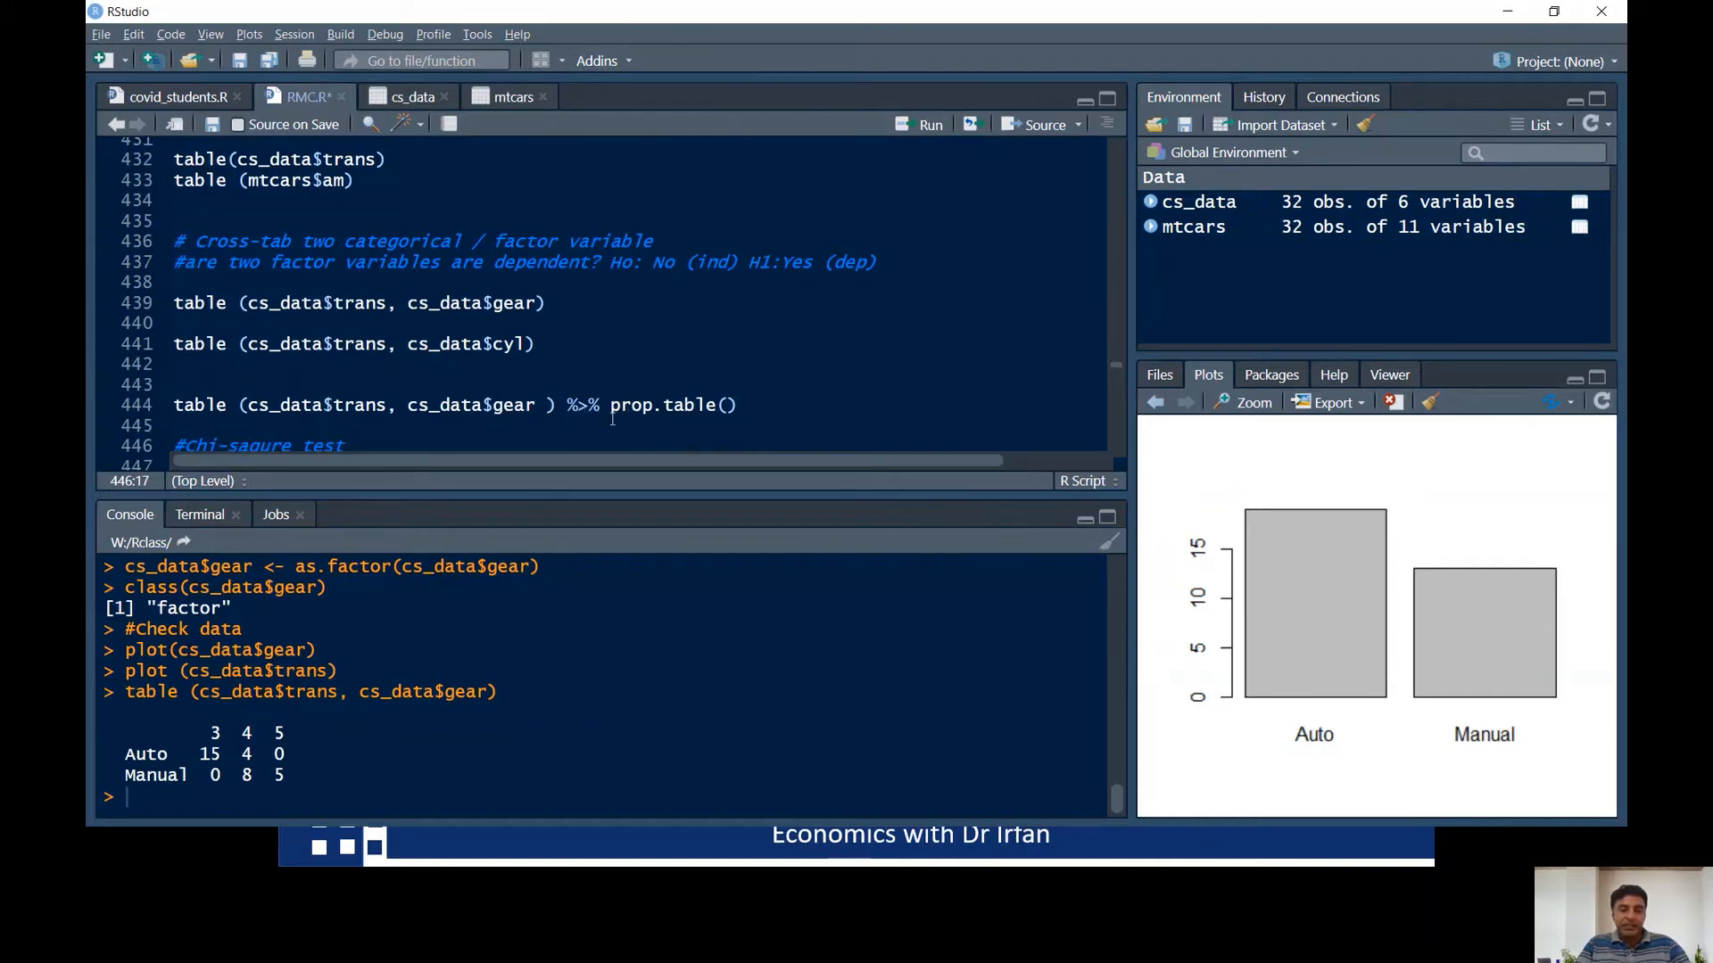
pyautogui.click(176, 406)
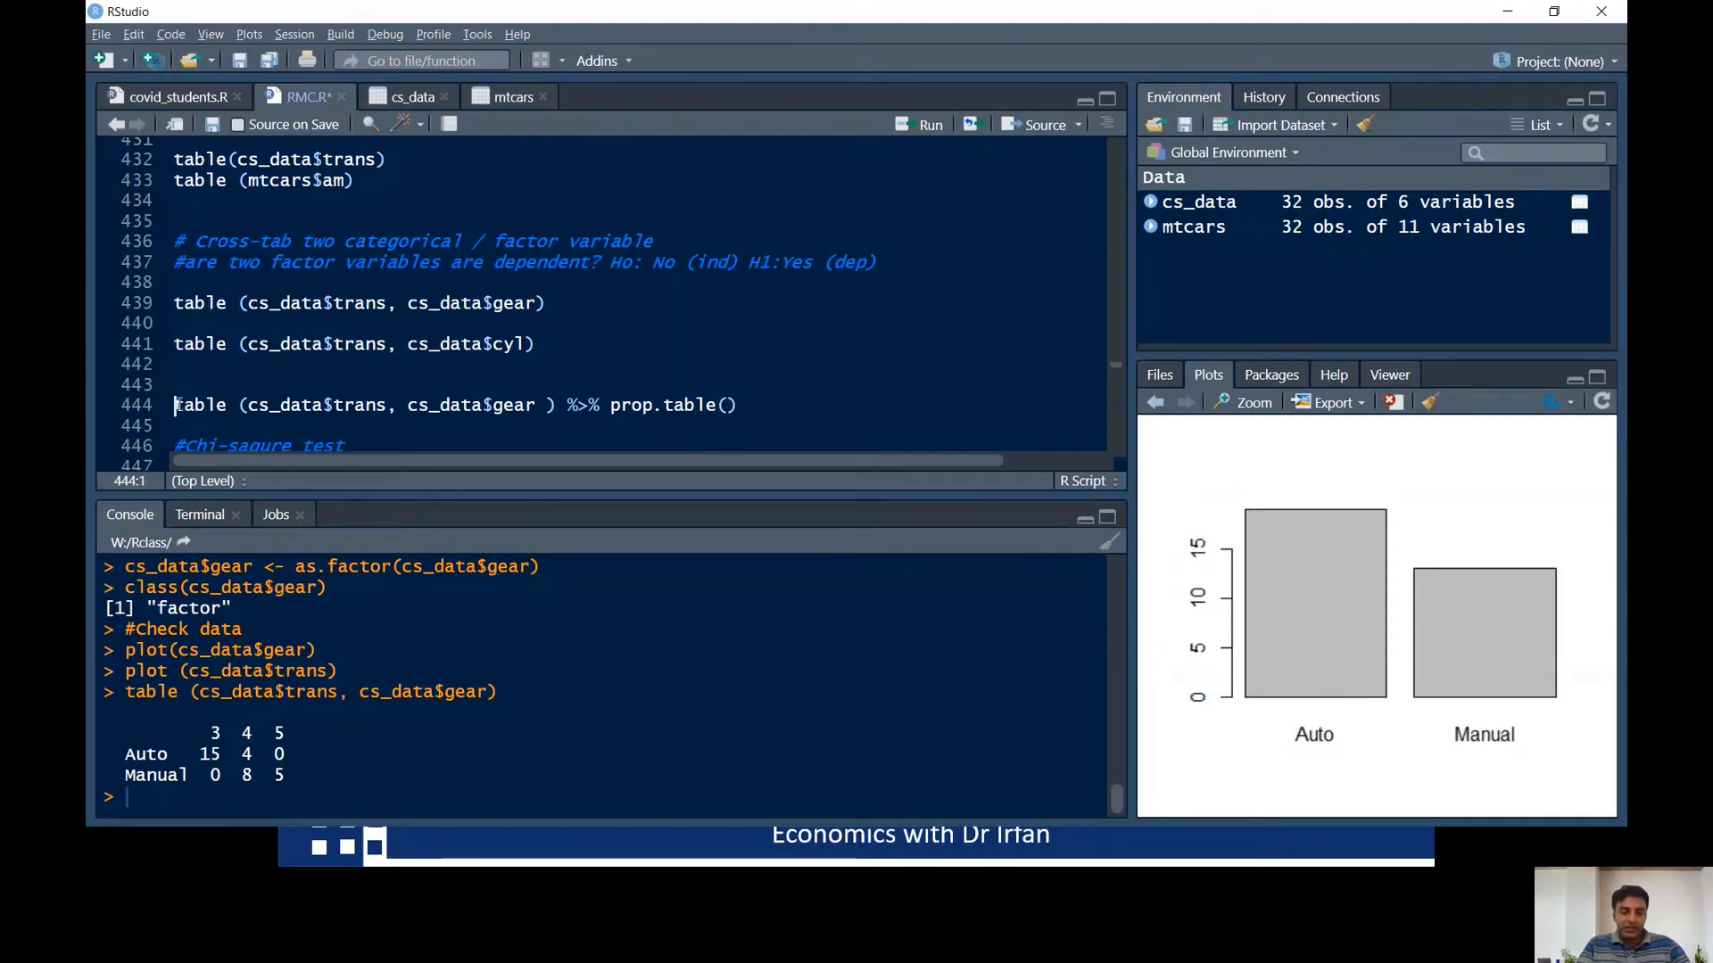
pyautogui.hotkey('ctrl', 'Return')
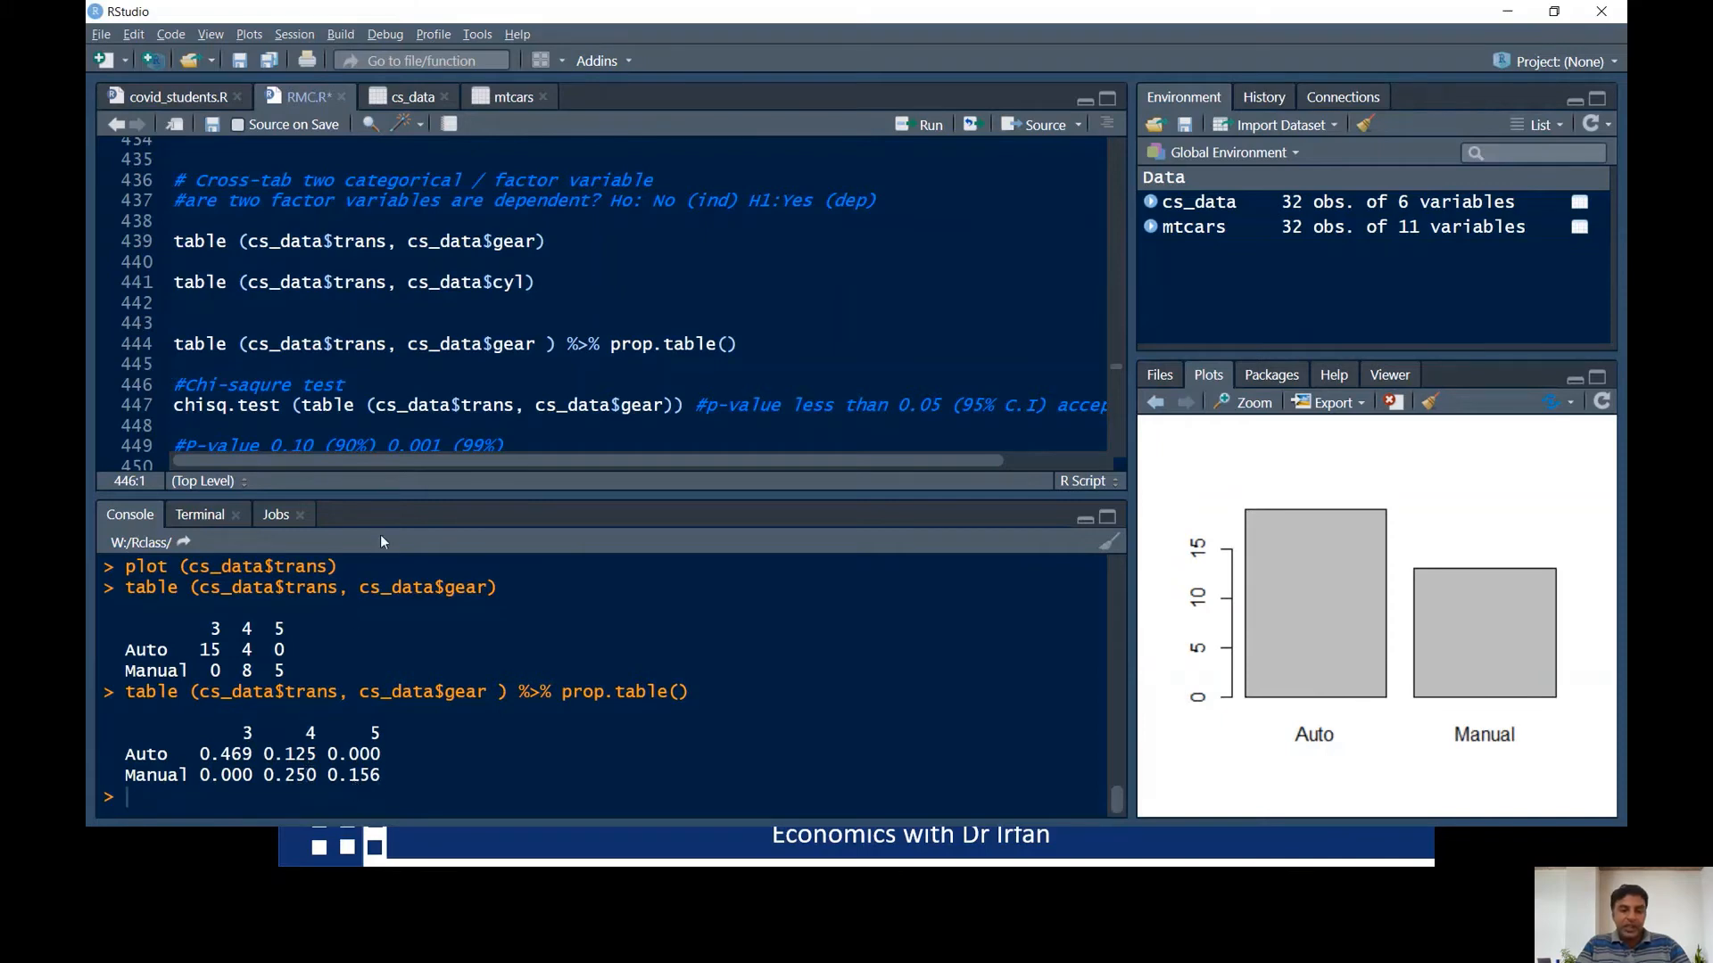
# - Rerun the plain trans-by-gear table and highlight the table code in the prop.table line and in the plain line for comparison
pyautogui.click(189, 245)
pyautogui.hotkey('ctrl', 'Return')
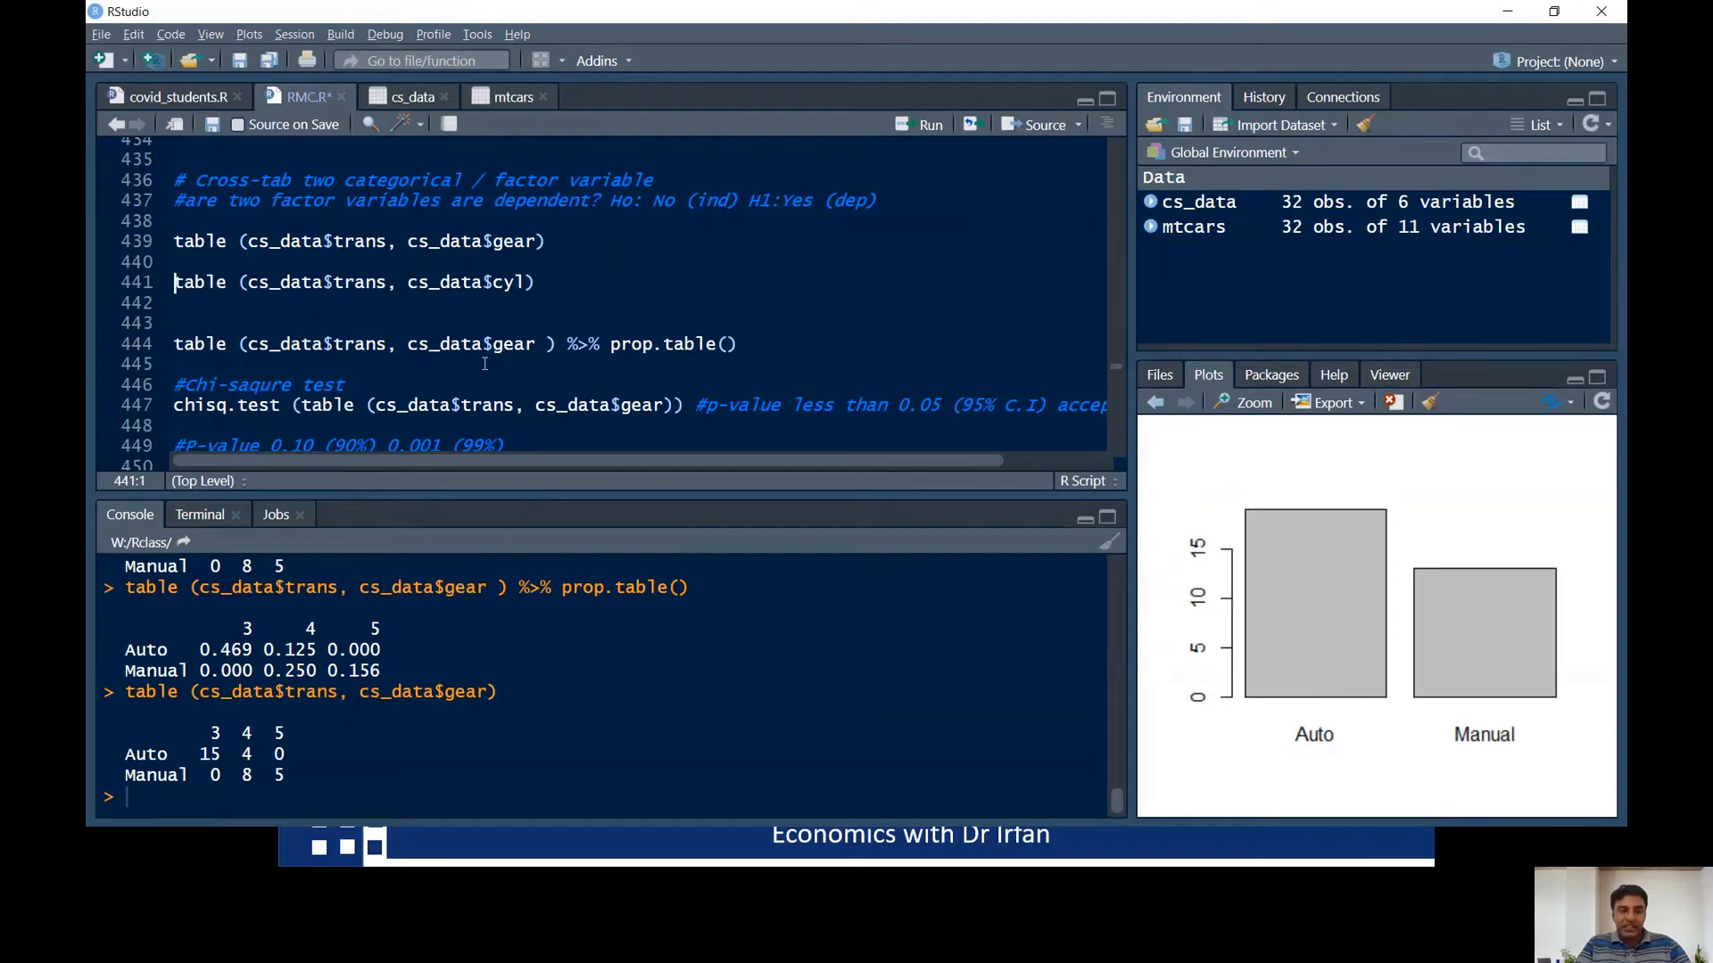
pyautogui.moveTo(545, 344); pyautogui.dragTo(396, 331)
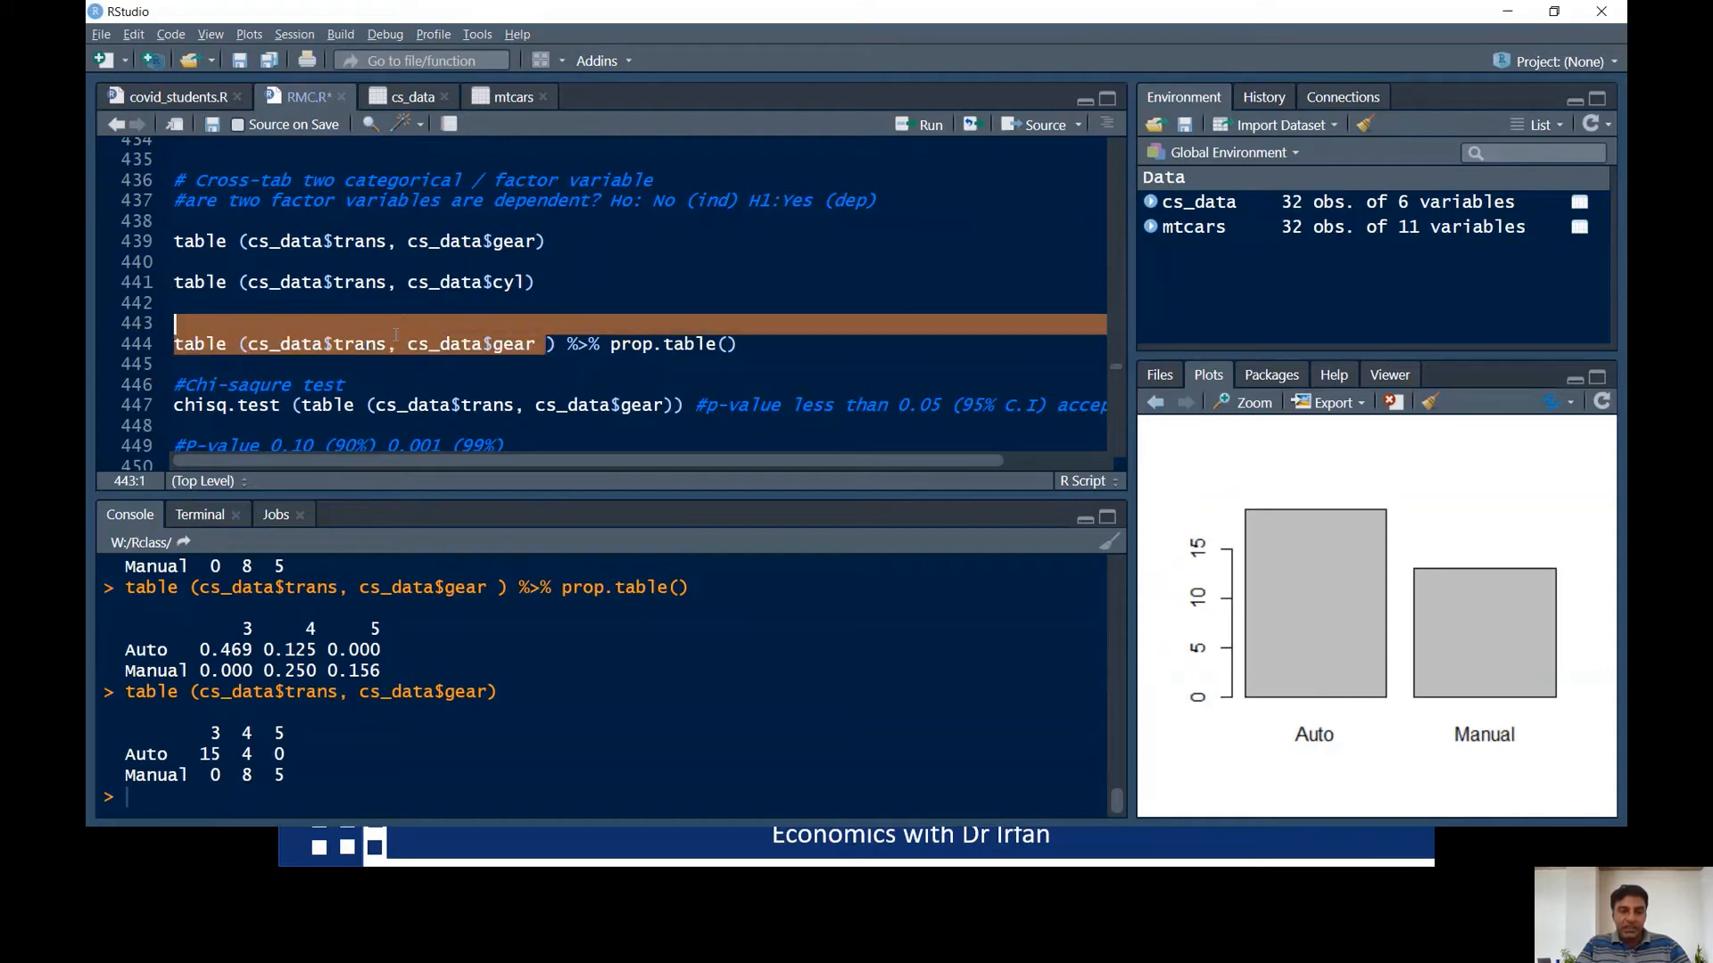
pyautogui.moveTo(547, 241); pyautogui.dragTo(157, 245)
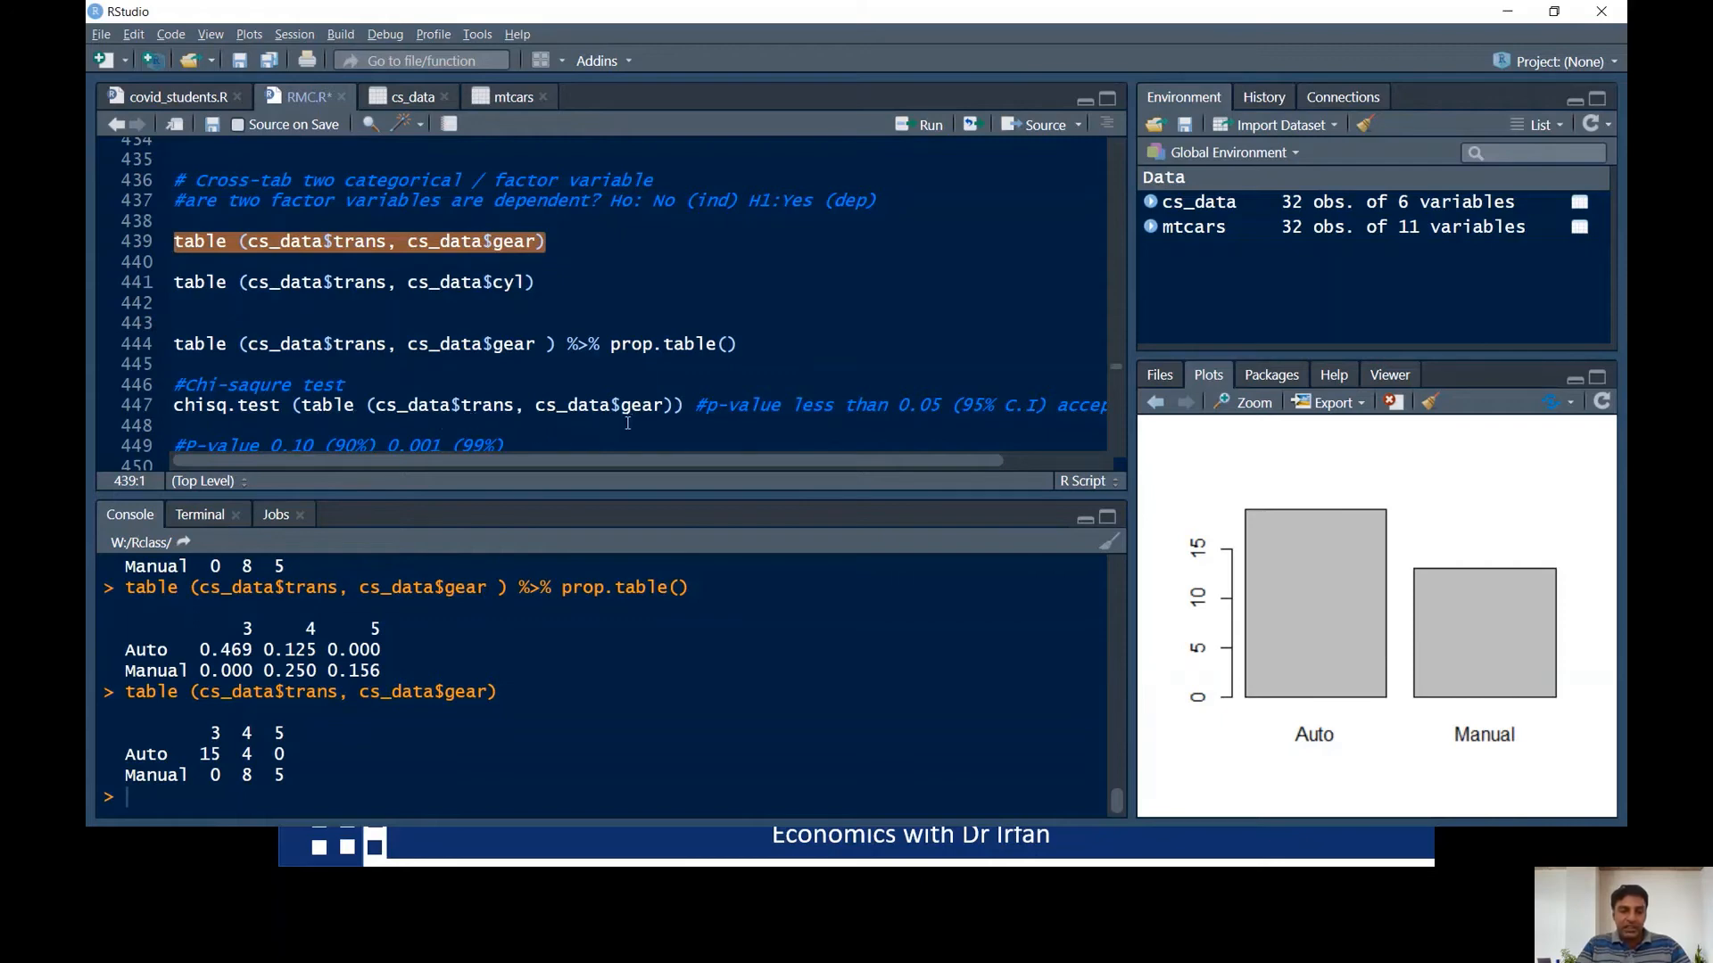
# - Run chisq.test on the cs_data$trans by cs_data$gear table and highlight the p-value in its output
pyautogui.click(195, 407)
pyautogui.hotkey('ctrl', 'Return')
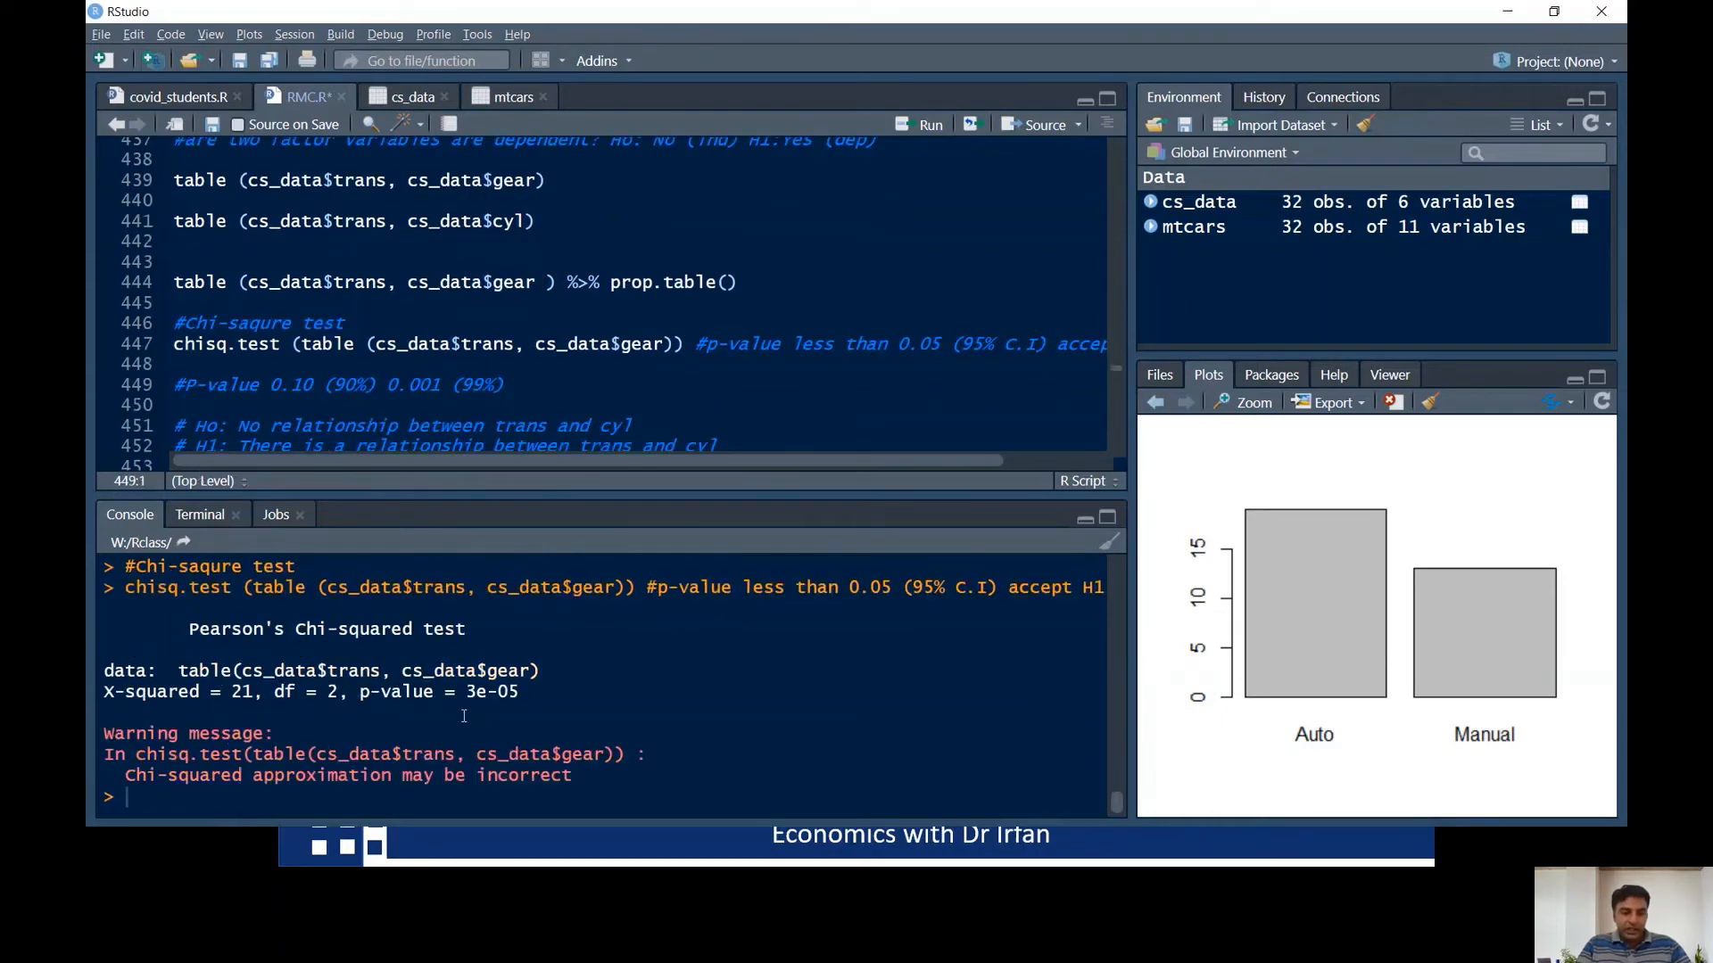
pyautogui.moveTo(519, 694); pyautogui.dragTo(361, 693)
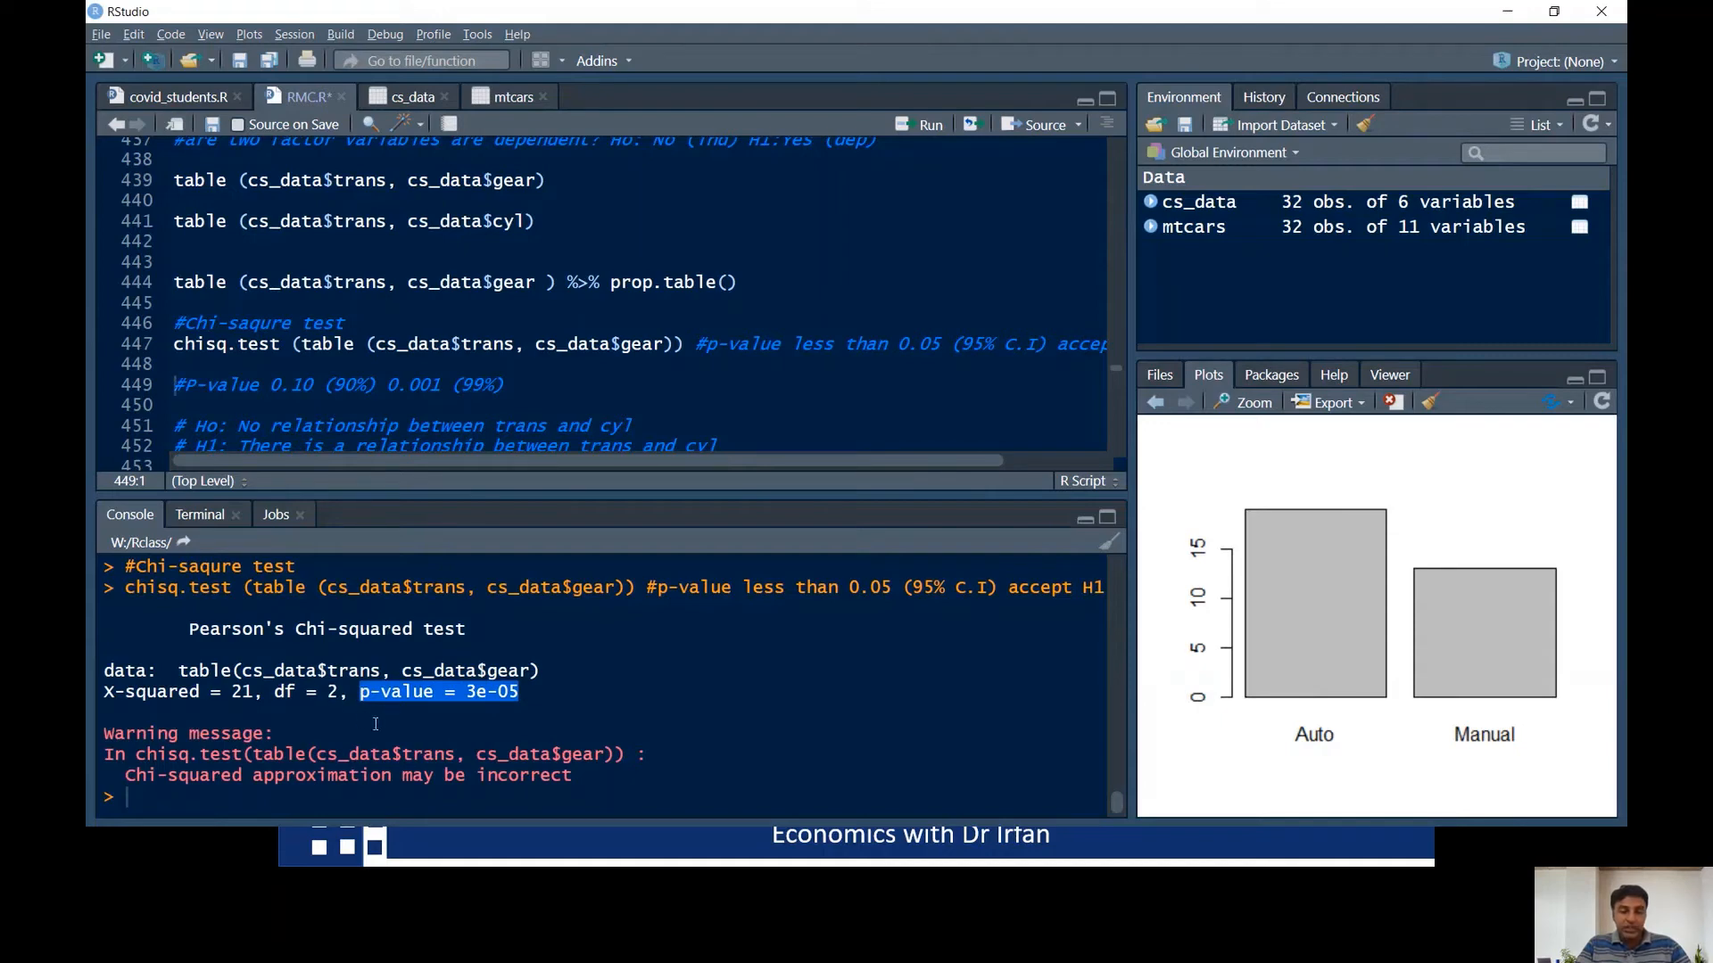
pyautogui.click(518, 703)
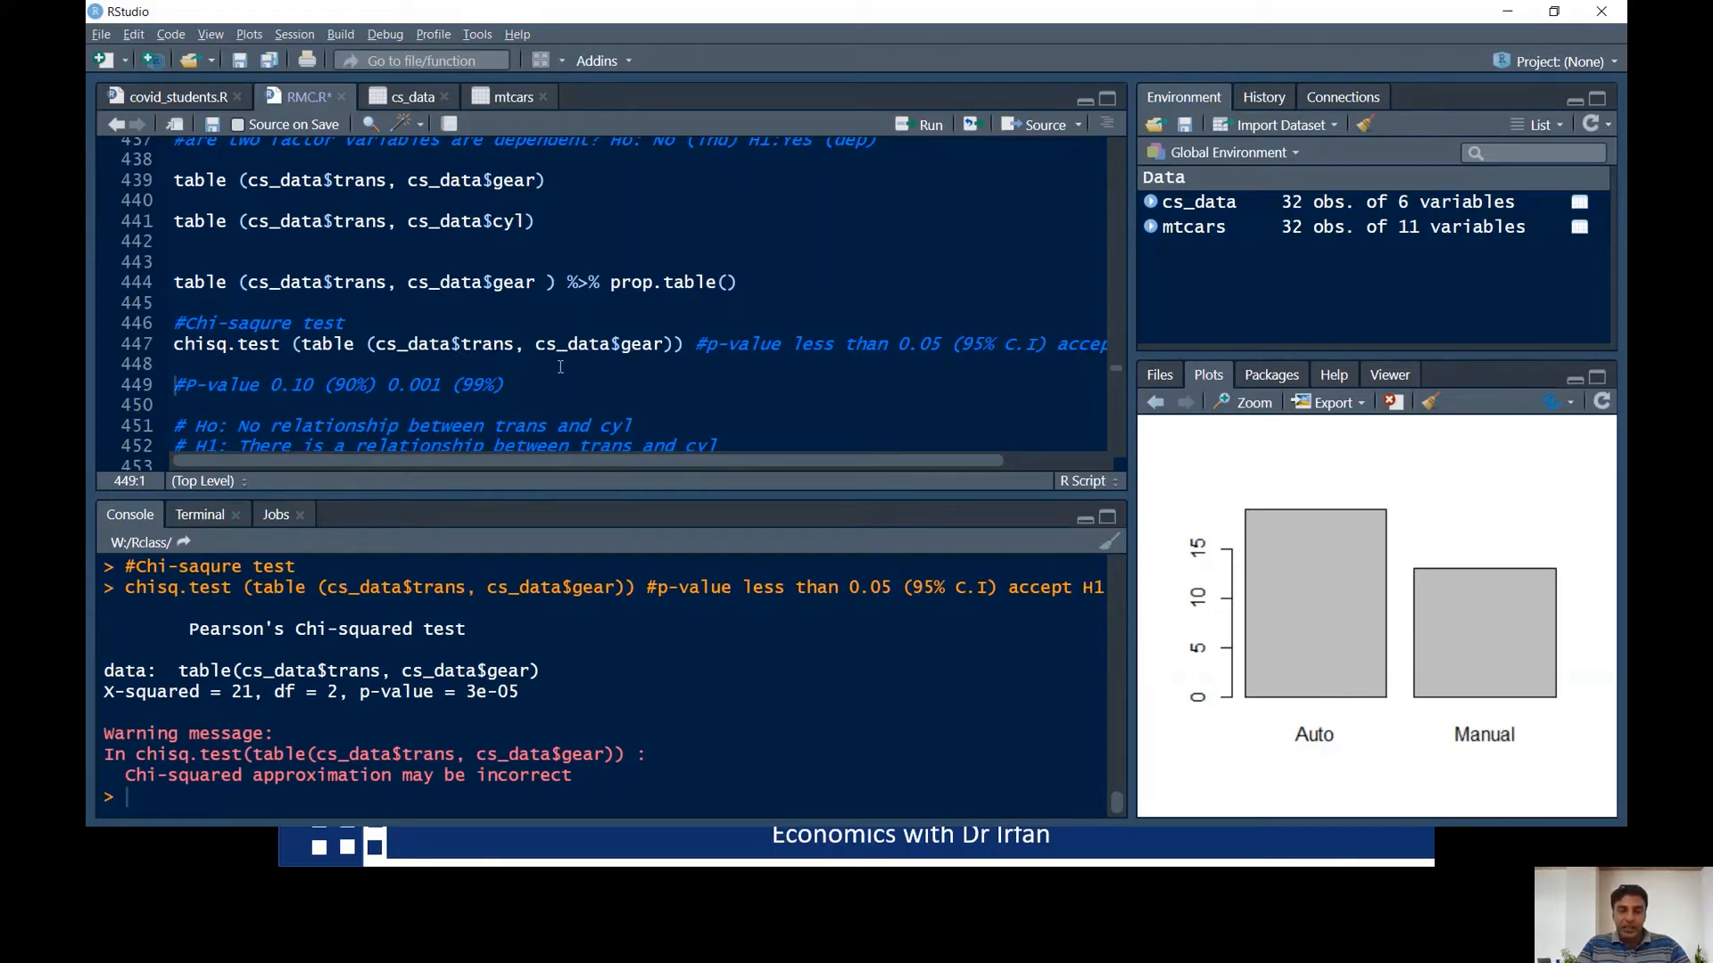
# - Highlight the 0.05 threshold in the chisq.test comment and examine the 90% and 99% p-value levels noted below it
pyautogui.click(619, 371)
pyautogui.click(572, 377)
pyautogui.press('Down')
pyautogui.press('Down')
pyautogui.moveTo(898, 345); pyautogui.dragTo(930, 344)
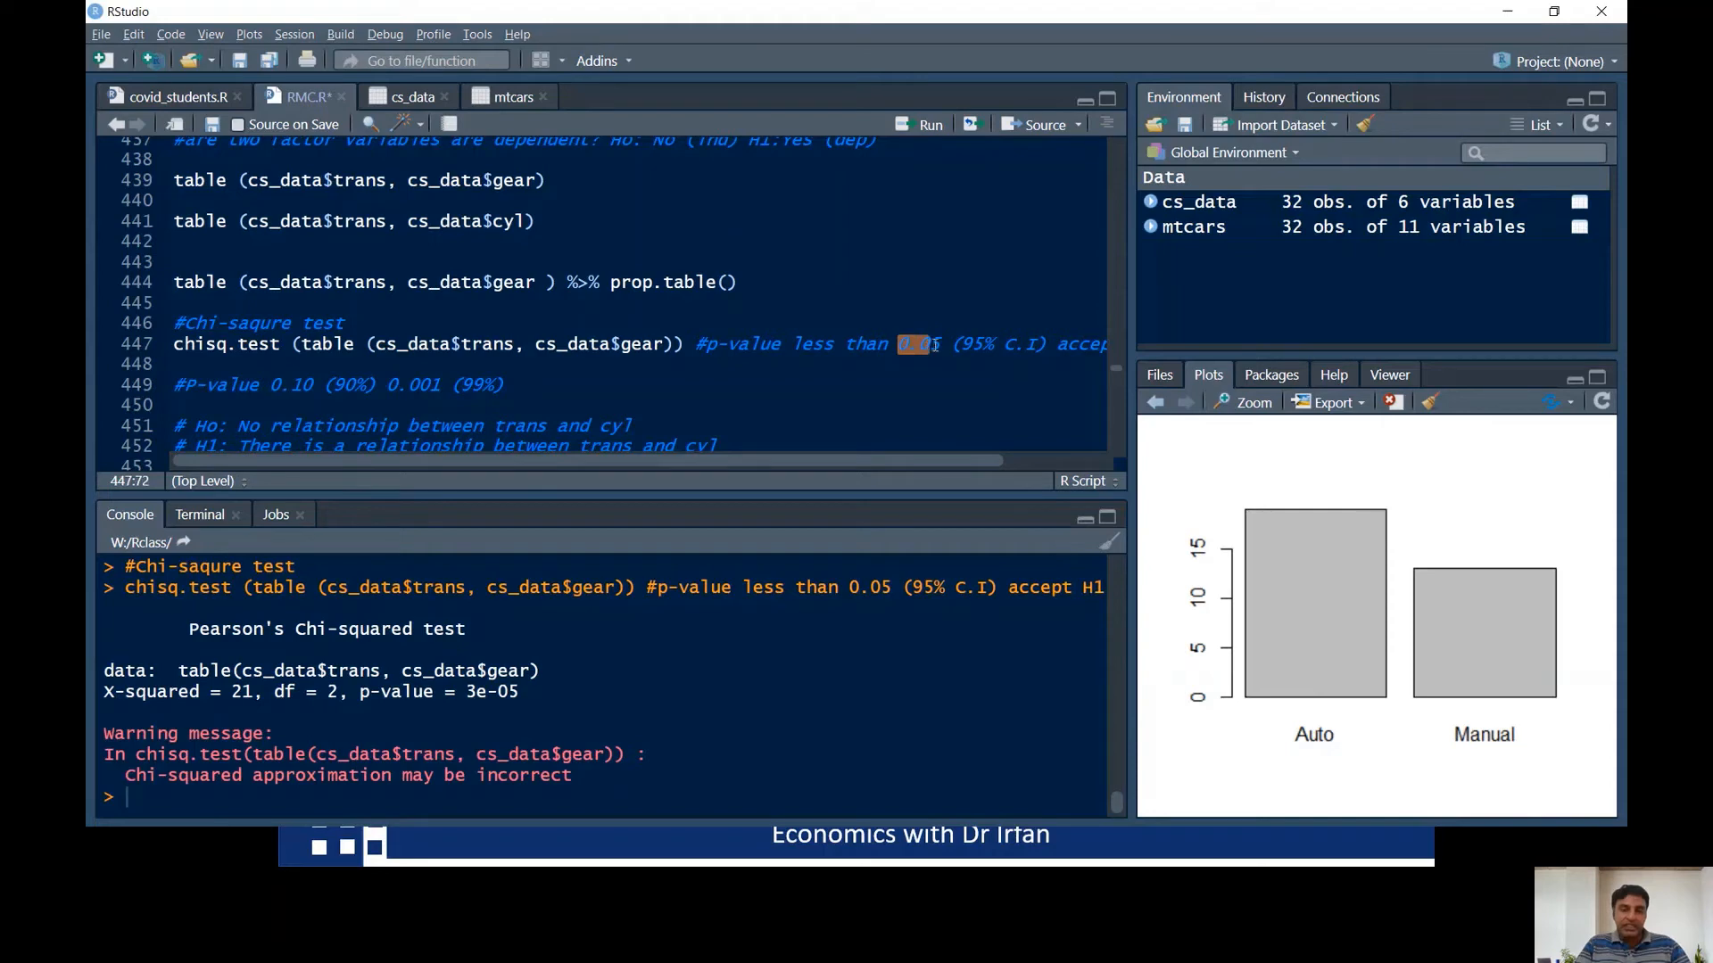
pyautogui.click(946, 361)
pyautogui.moveTo(942, 344); pyautogui.dragTo(898, 345)
pyautogui.click(709, 379)
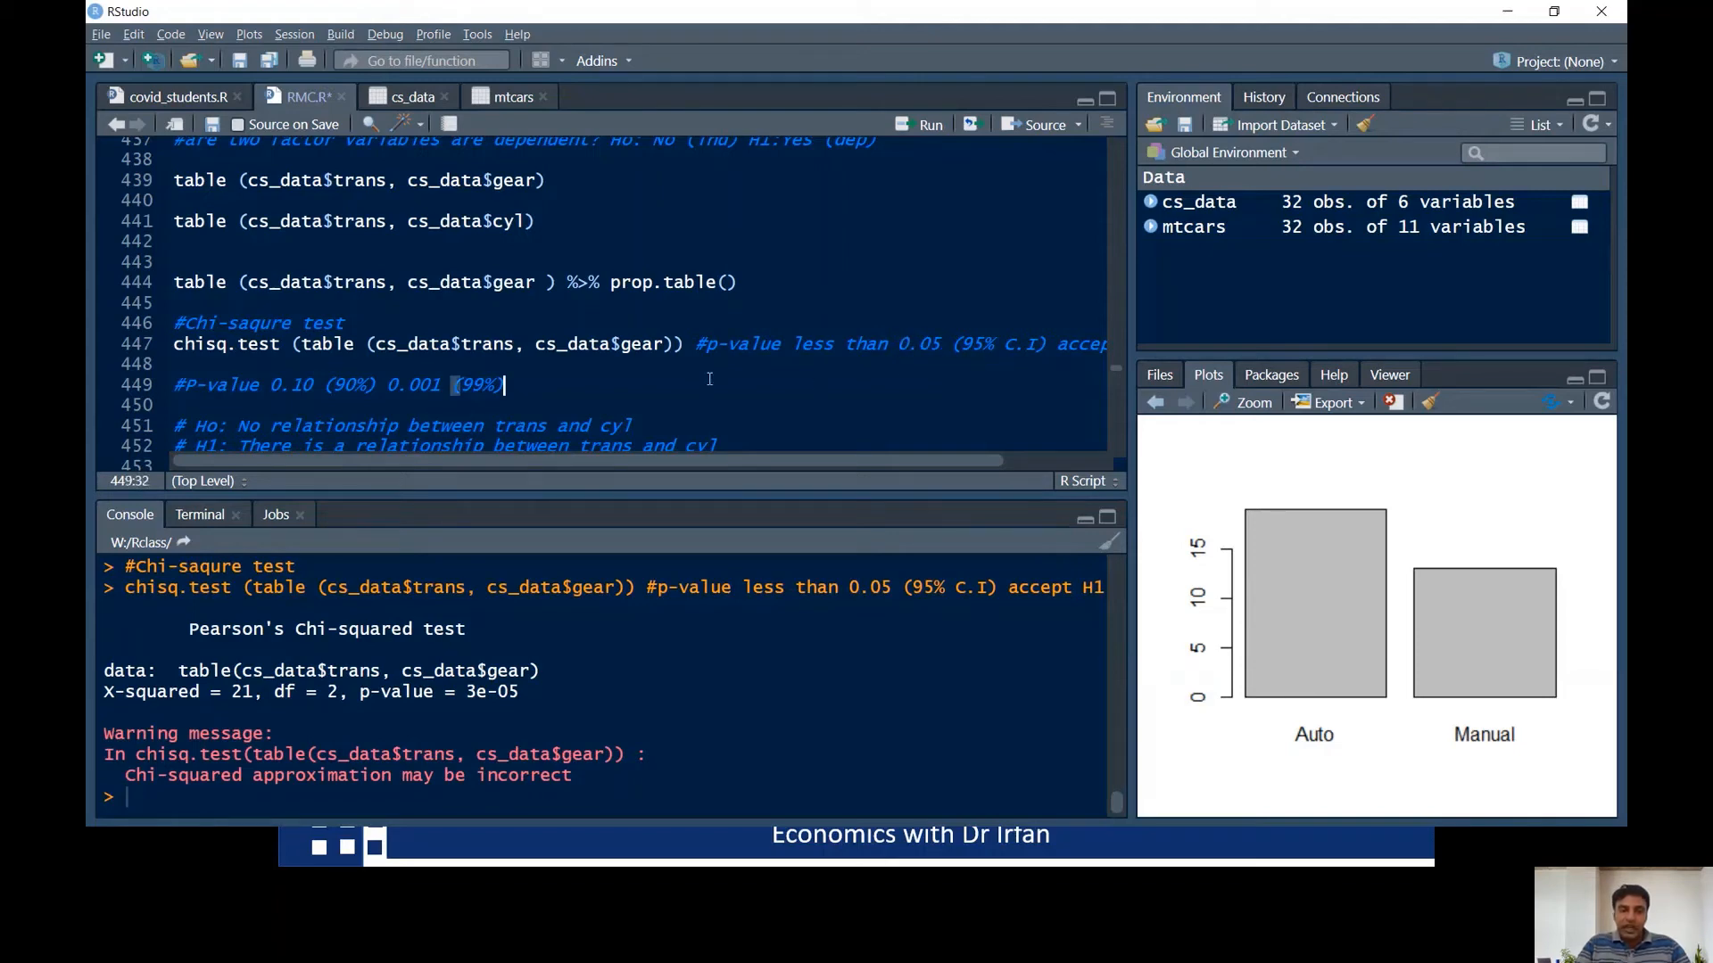
# - Examine the hypotheses and code for cross-tabbing one factor variable with one numeric variable, down to the t-test
pyautogui.press('Down')
pyautogui.press('Down')
pyautogui.press('Down')
pyautogui.press('Down')
pyautogui.press('Down')
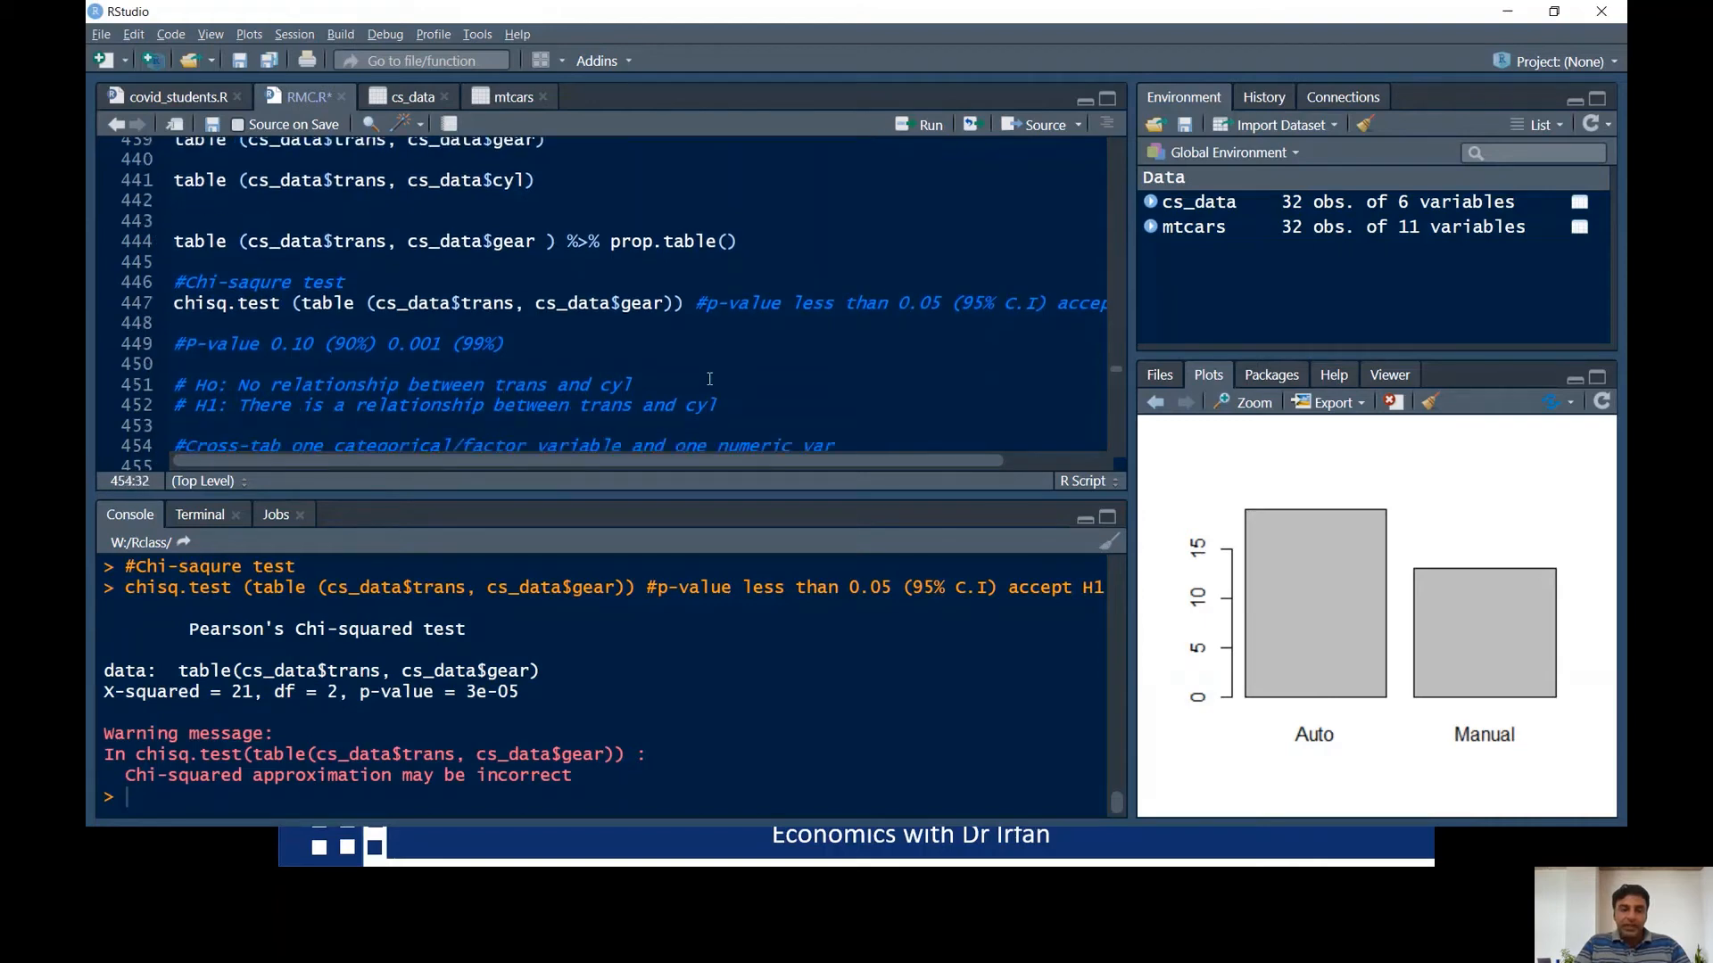
pyautogui.press('Down')
pyautogui.press('Down')
pyautogui.press('Down')
pyautogui.press('Down')
pyautogui.press('Down')
pyautogui.press('Down')
pyautogui.press('Down')
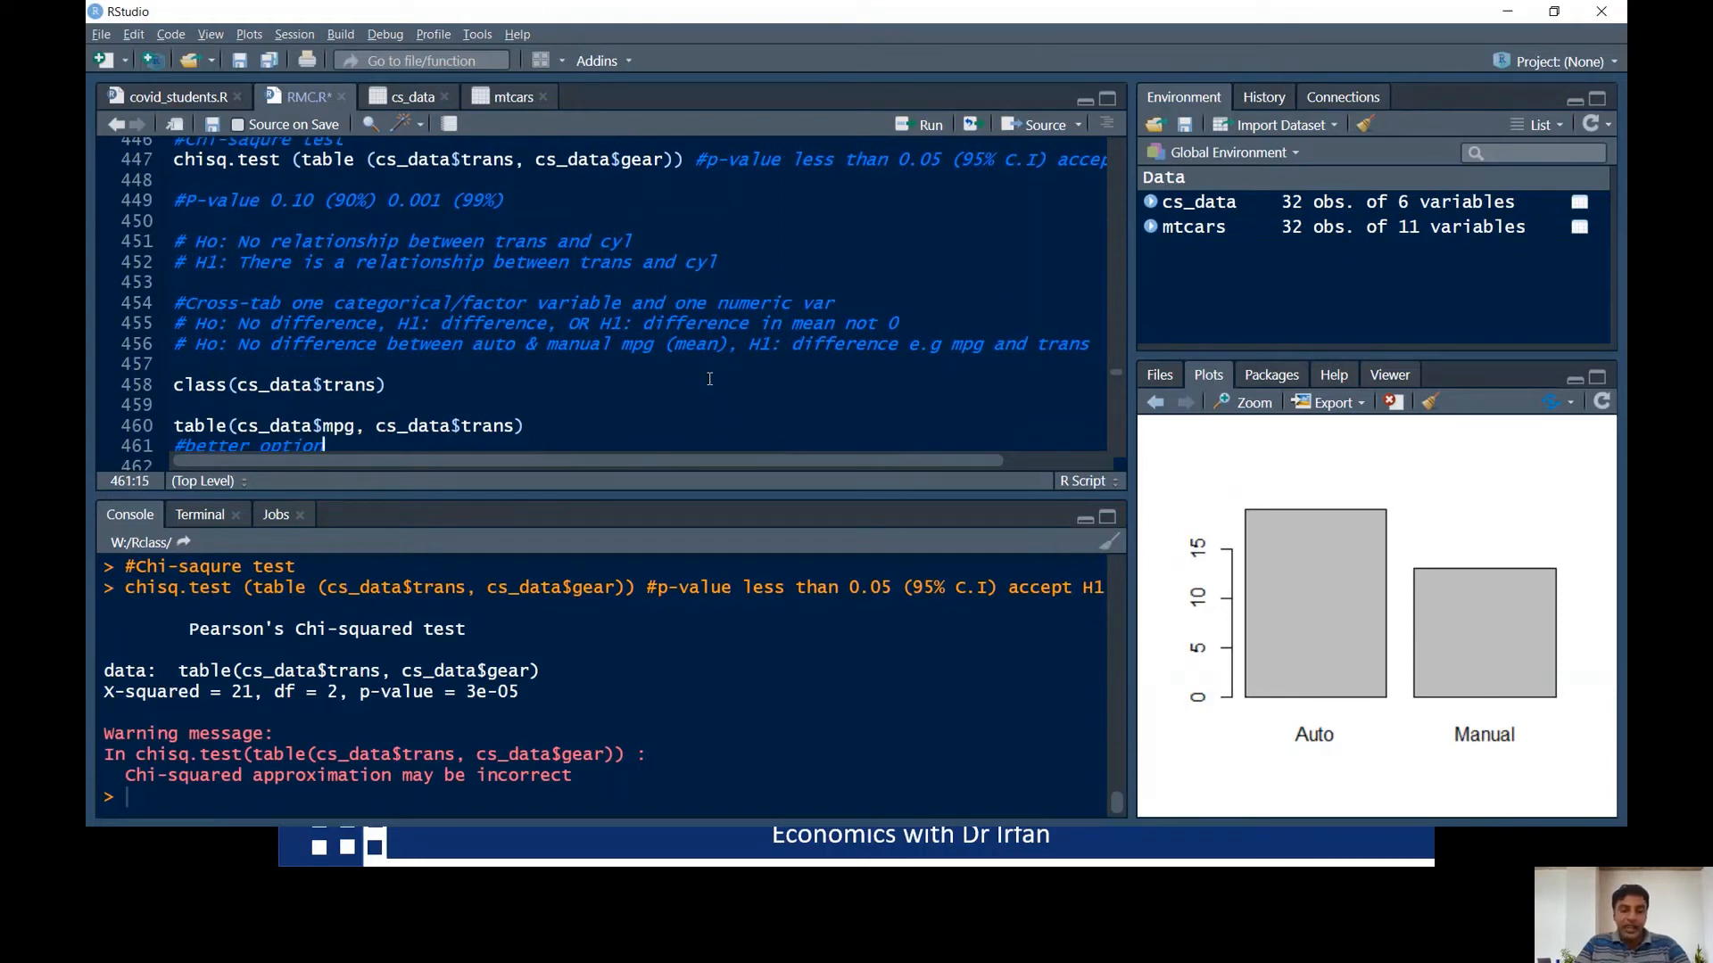
pyautogui.press('Down')
pyautogui.press('Down')
pyautogui.press('Down')
pyautogui.press('Down')
pyautogui.press('Down')
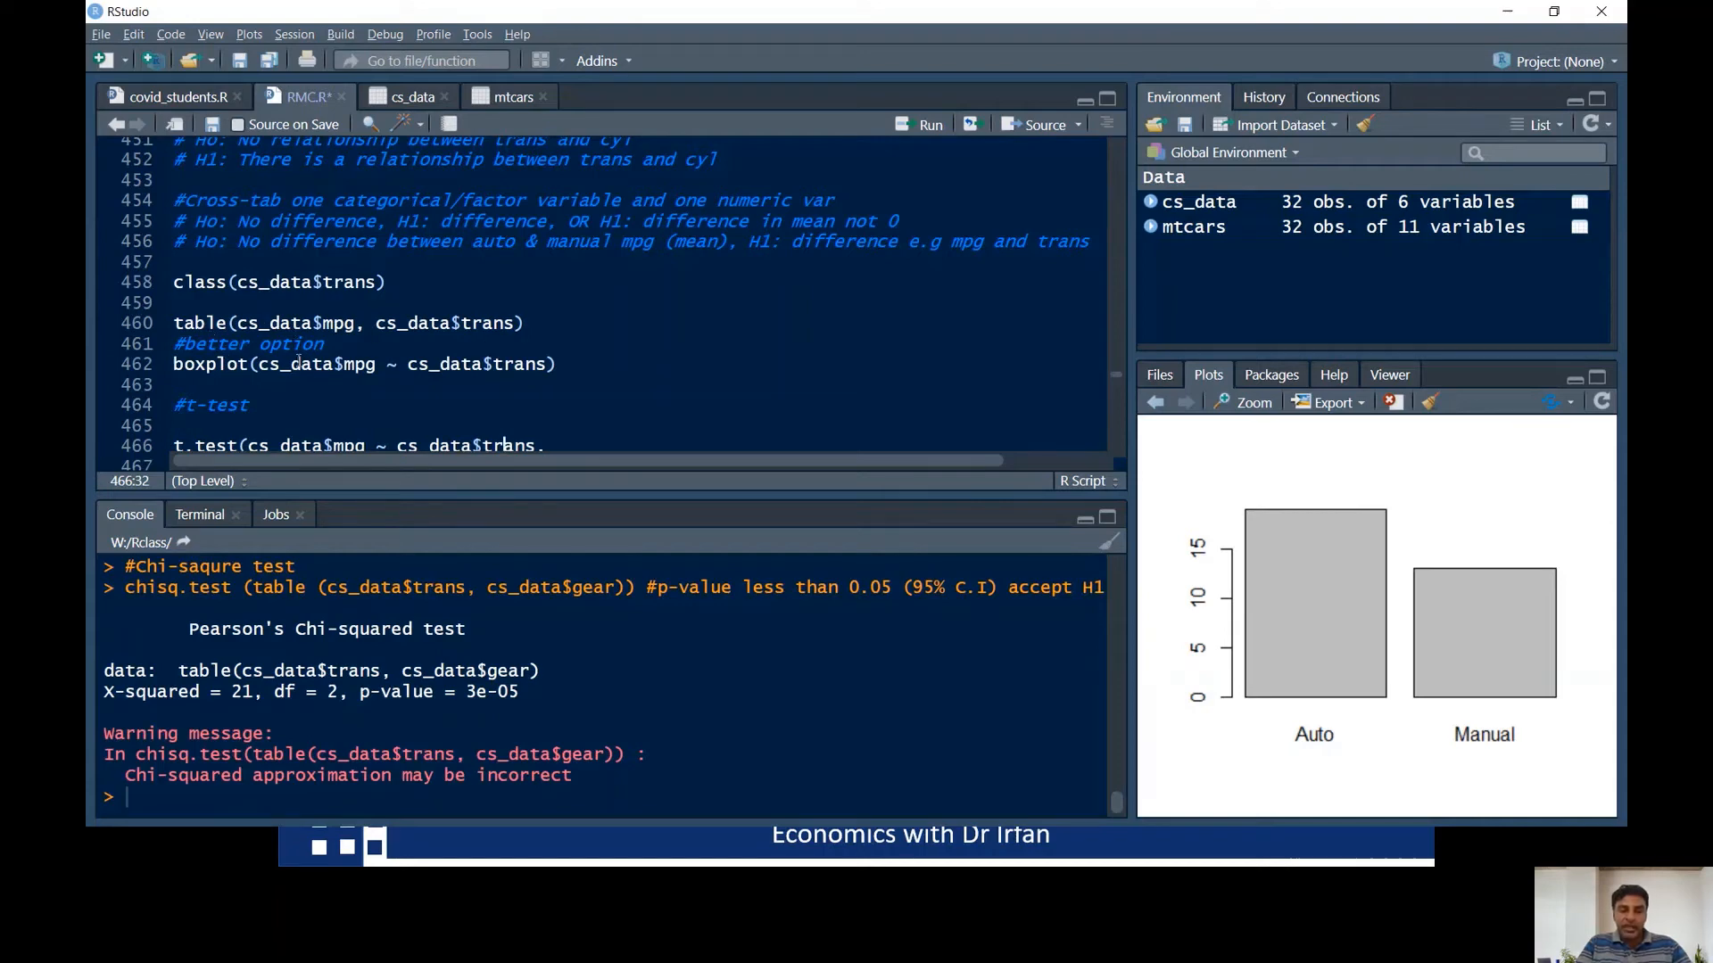
# - Check the class of cs_data$trans, run table(cs_data$mpg, cs_data$trans) and view the start of the table output
pyautogui.click(178, 283)
pyautogui.hotkey('ctrl', 'Return')
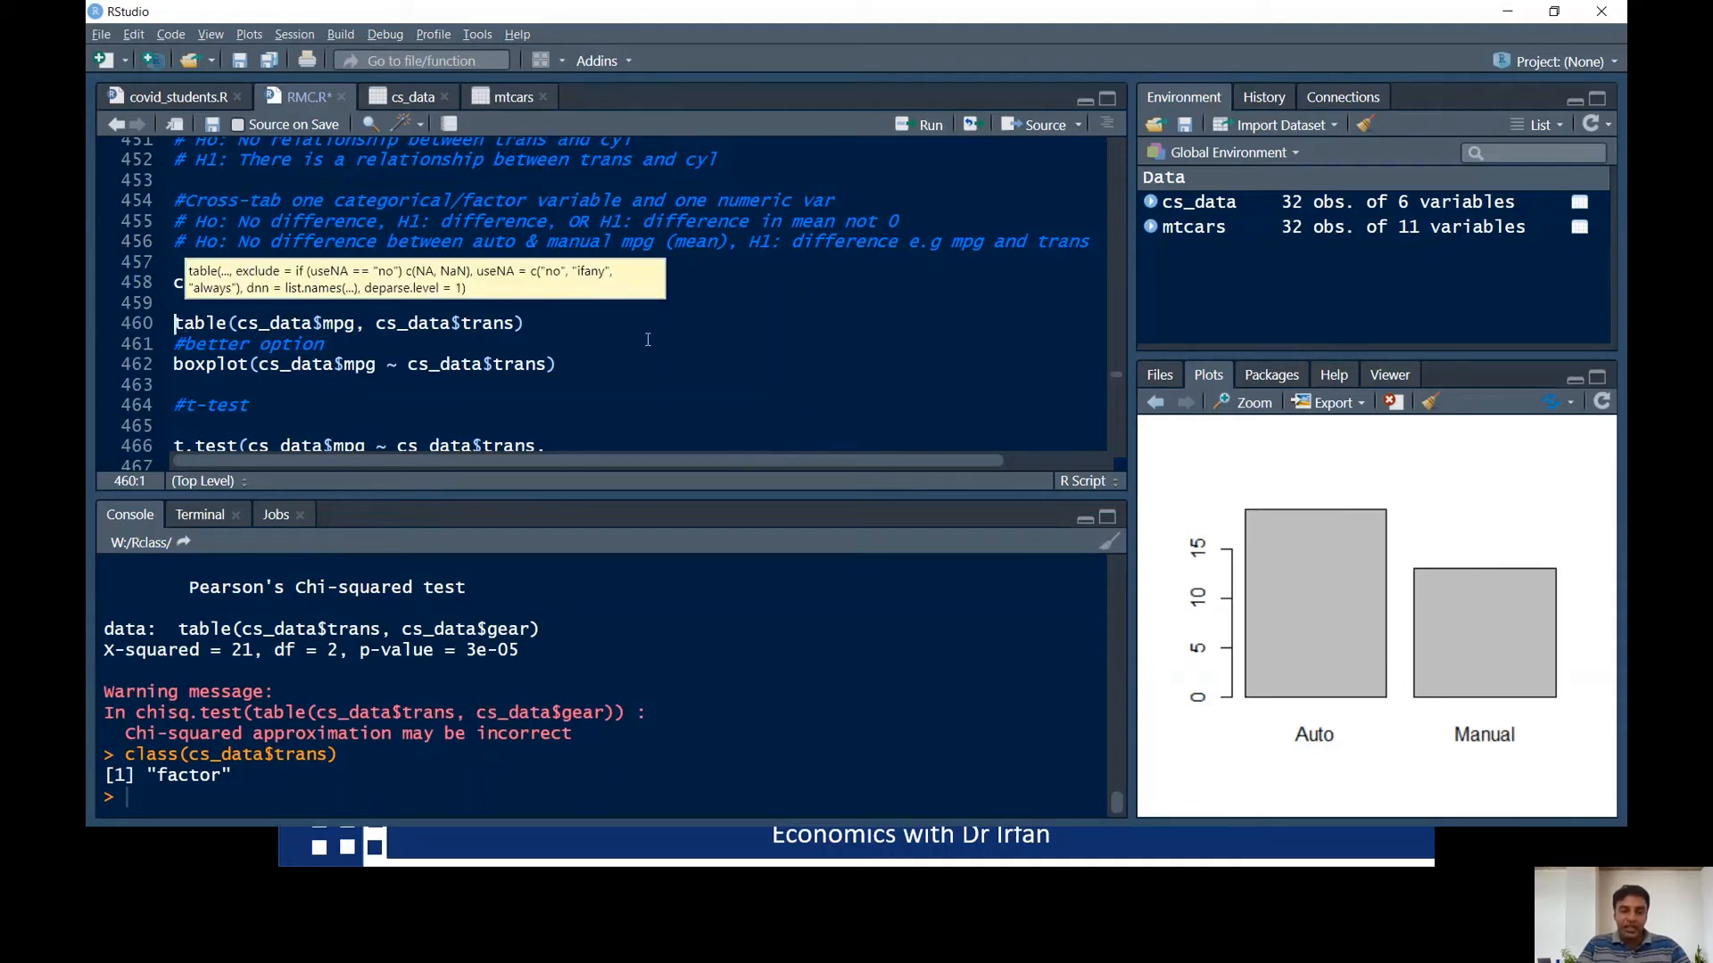
pyautogui.hotkey('ctrl', 'Return')
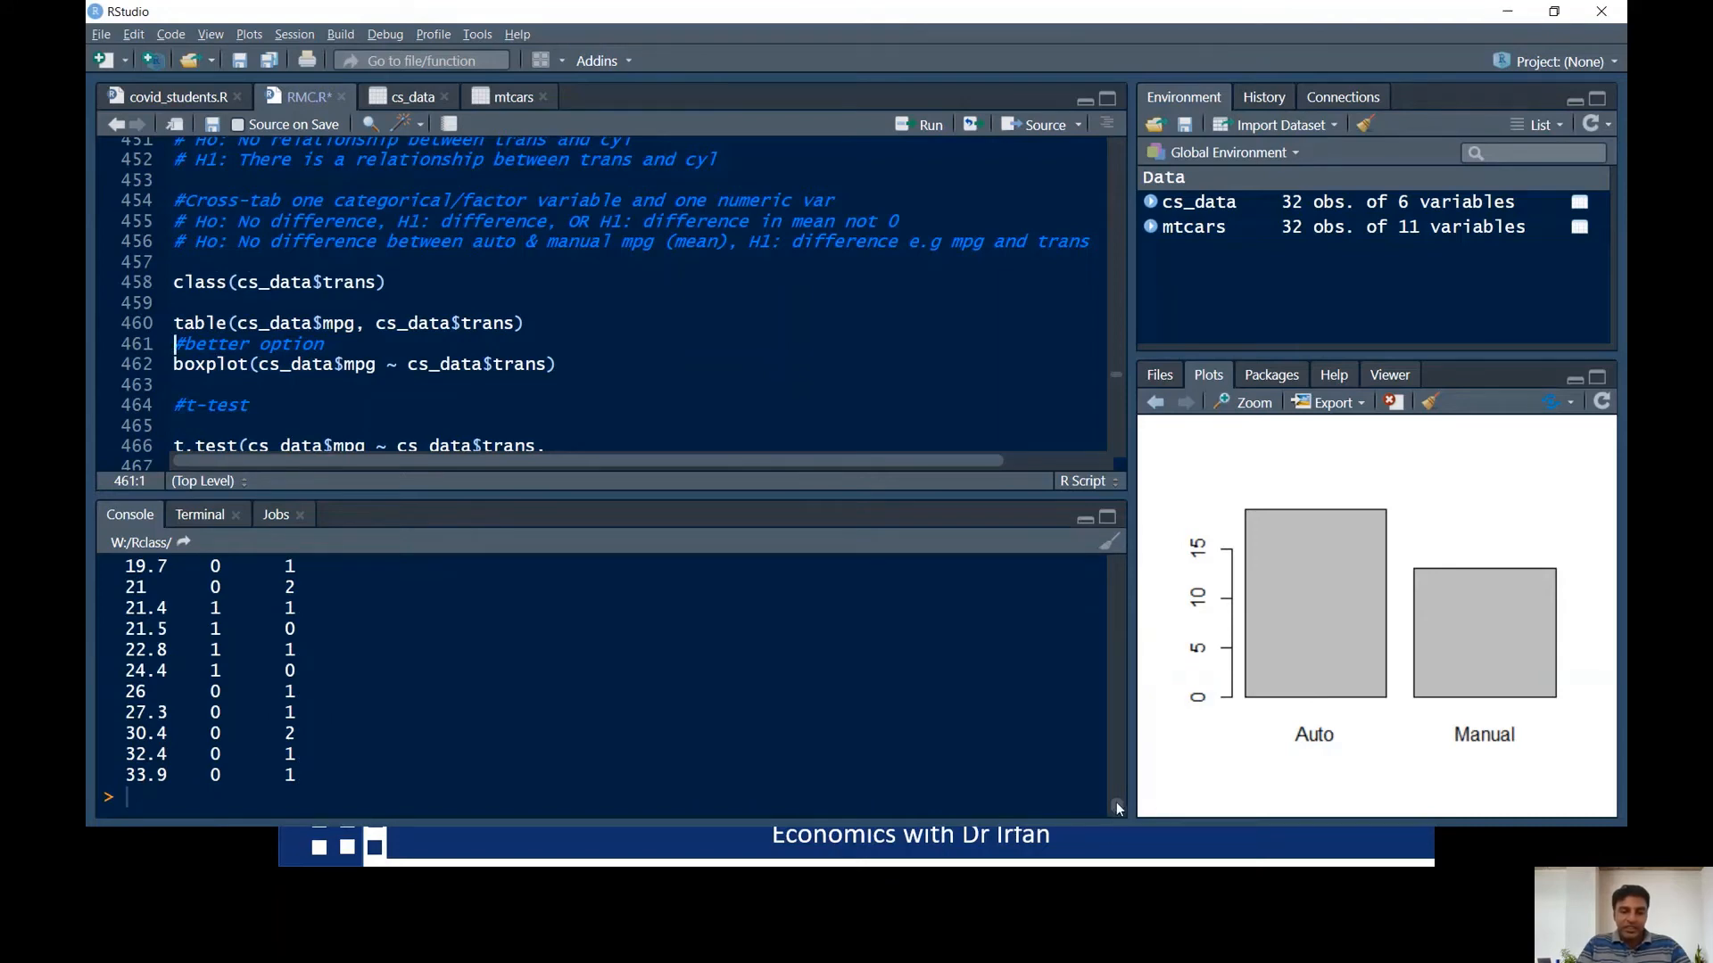
pyautogui.moveTo(1116, 801); pyautogui.dragTo(1116, 774)
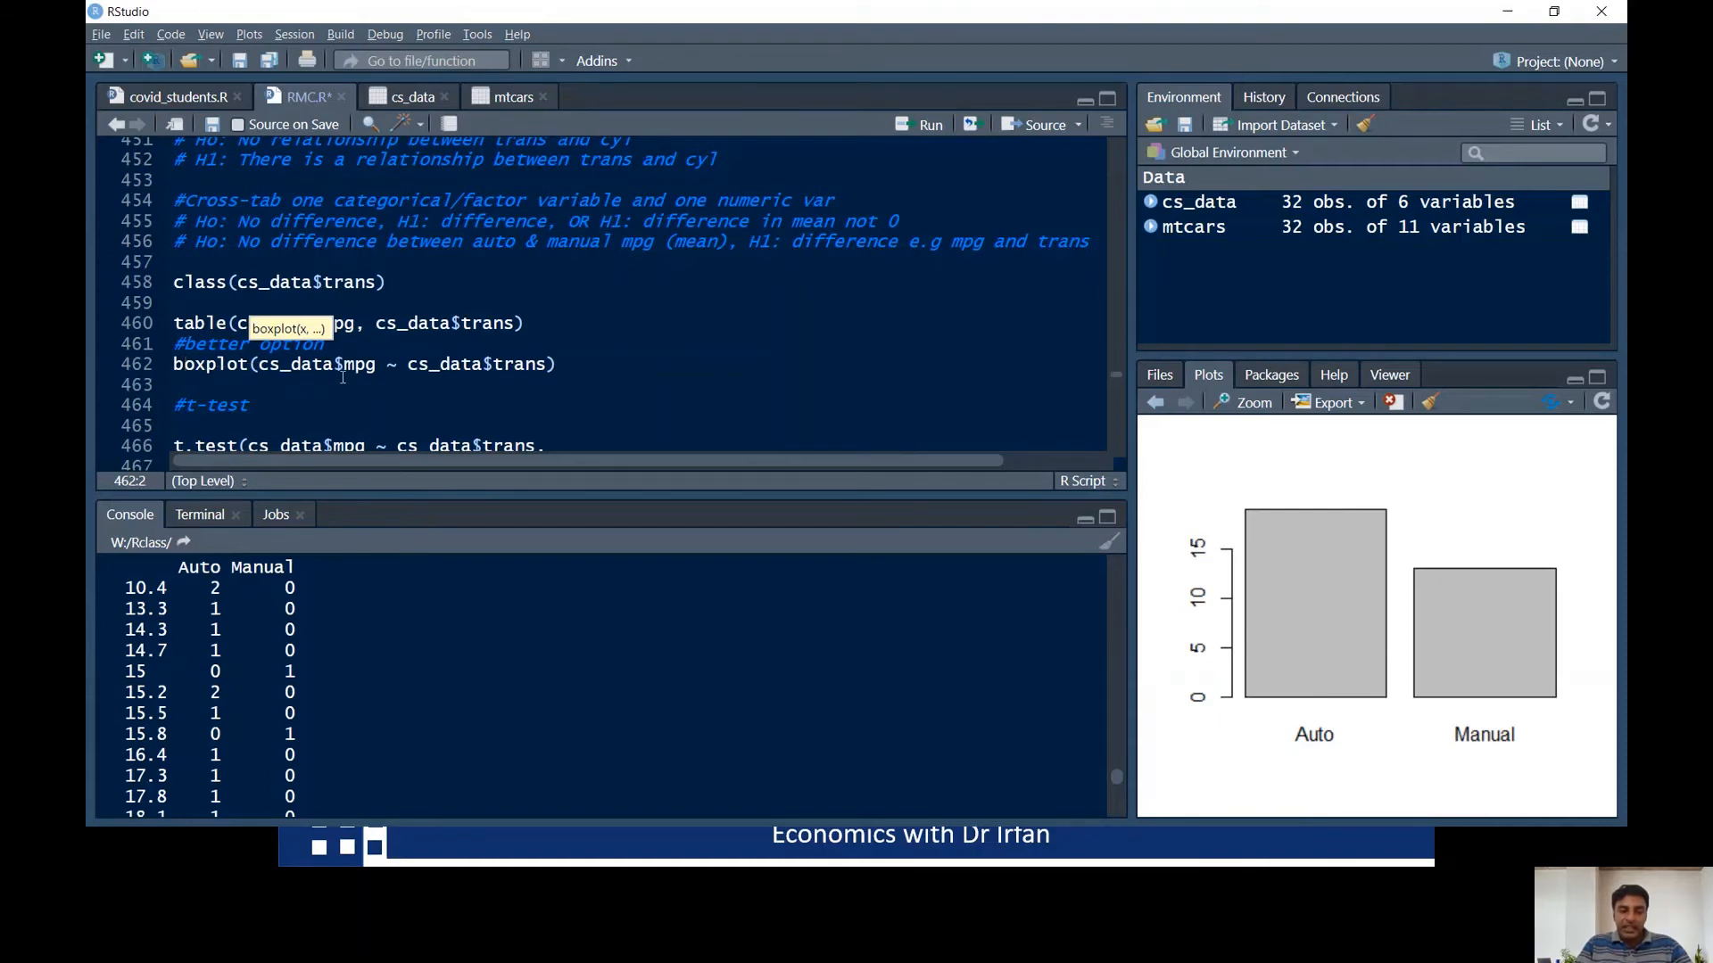
# - Highlight the tilde in the boxplot formula and run boxplot(cs_data$mpg ~ cs_data$trans)
pyautogui.click(399, 366)
pyautogui.moveTo(400, 366); pyautogui.dragTo(390, 366)
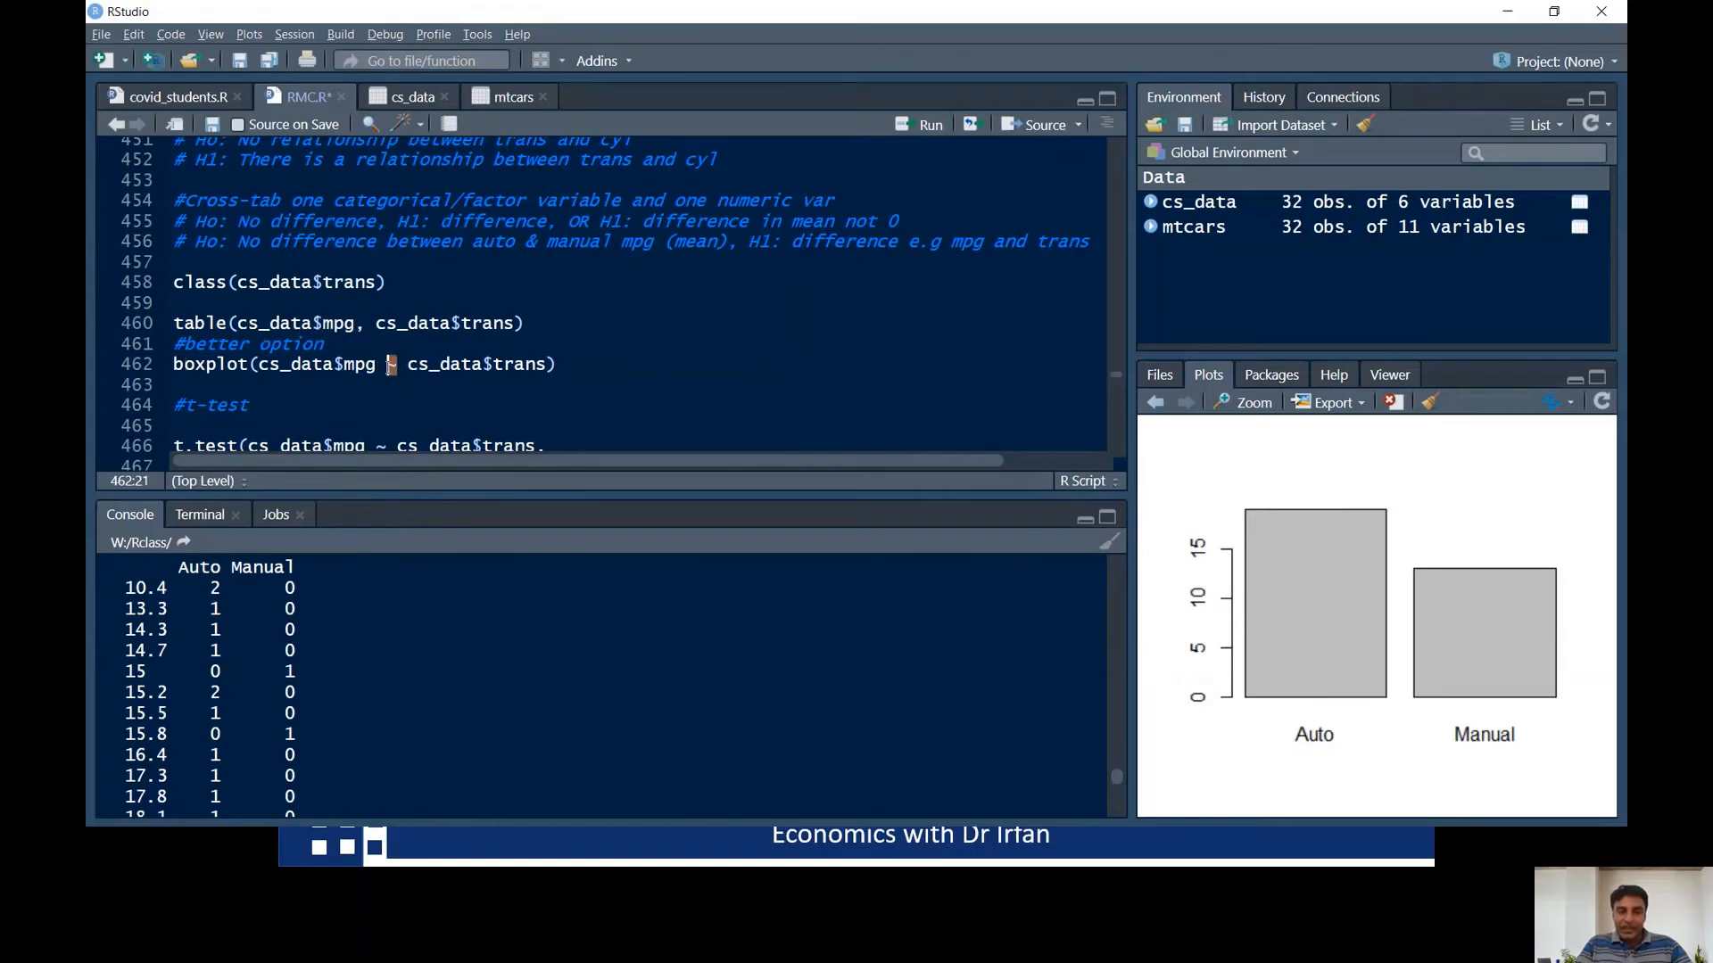
pyautogui.click(504, 360)
pyautogui.hotkey('ctrl', 'Return')
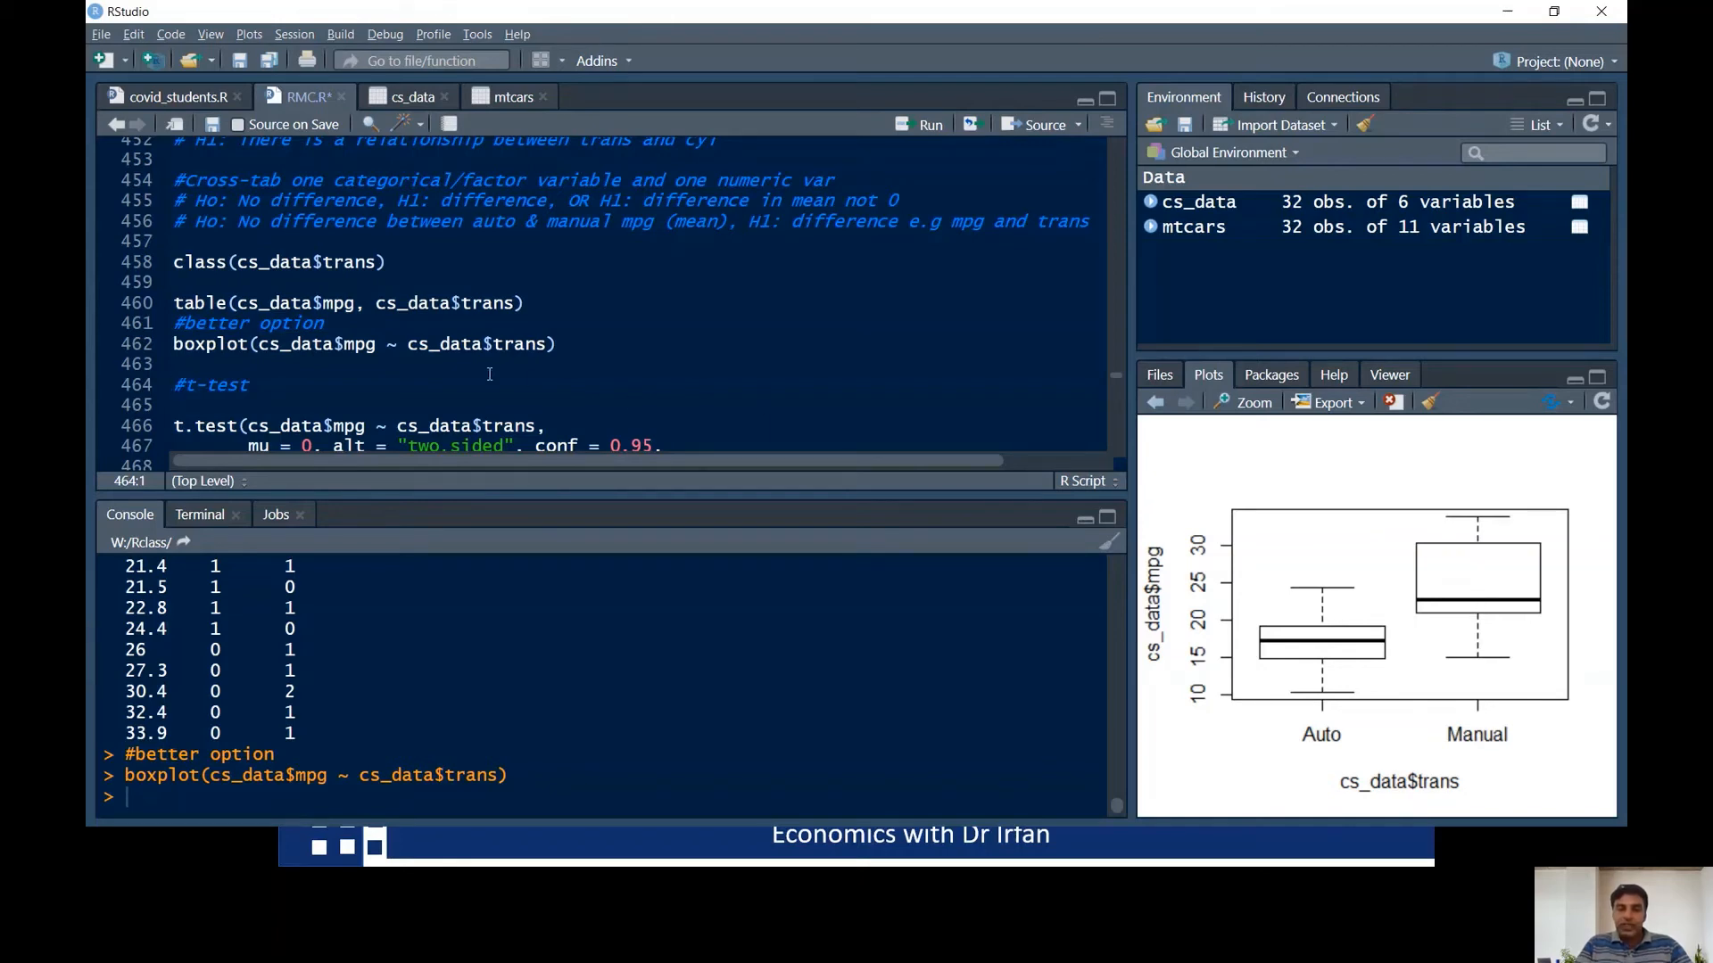
# - Insert an extra blank line between the multi-line t.test call and the short t.test call
pyautogui.click(472, 366)
pyautogui.press('Down')
pyautogui.press('Down')
pyautogui.press('Down')
pyautogui.press('Down')
pyautogui.press('Up')
pyautogui.press('Down')
pyautogui.press('Down')
pyautogui.press('Down')
pyautogui.press('Down')
pyautogui.press('Down')
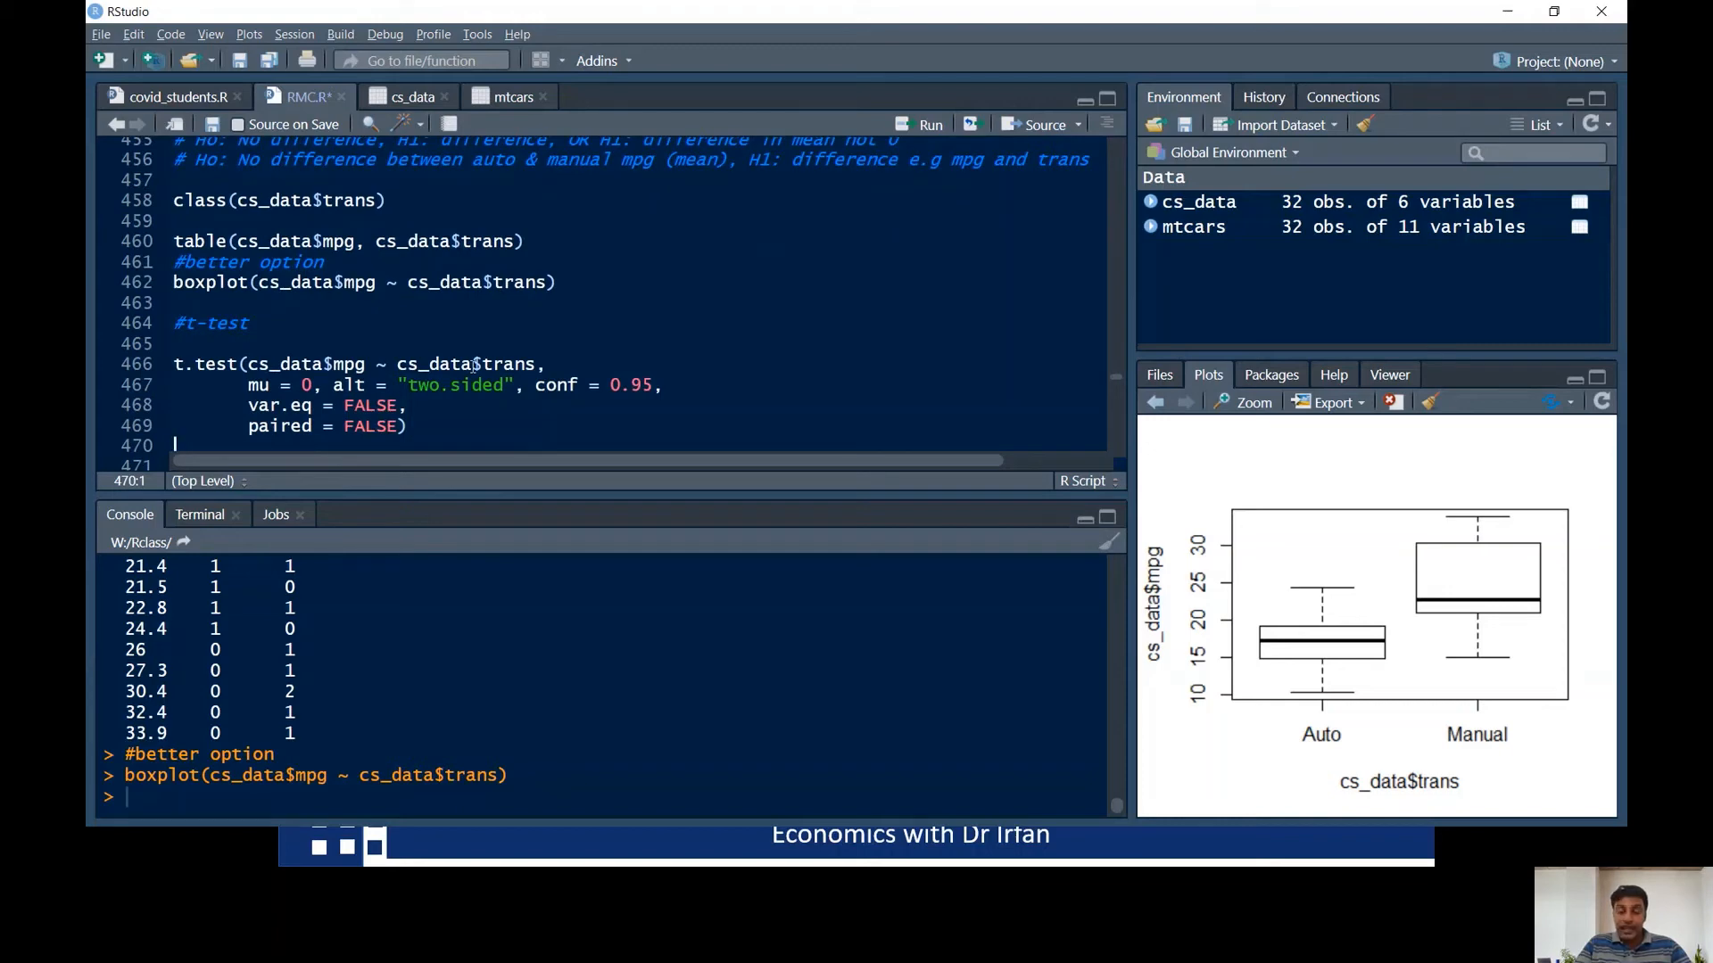
pyautogui.press('Down')
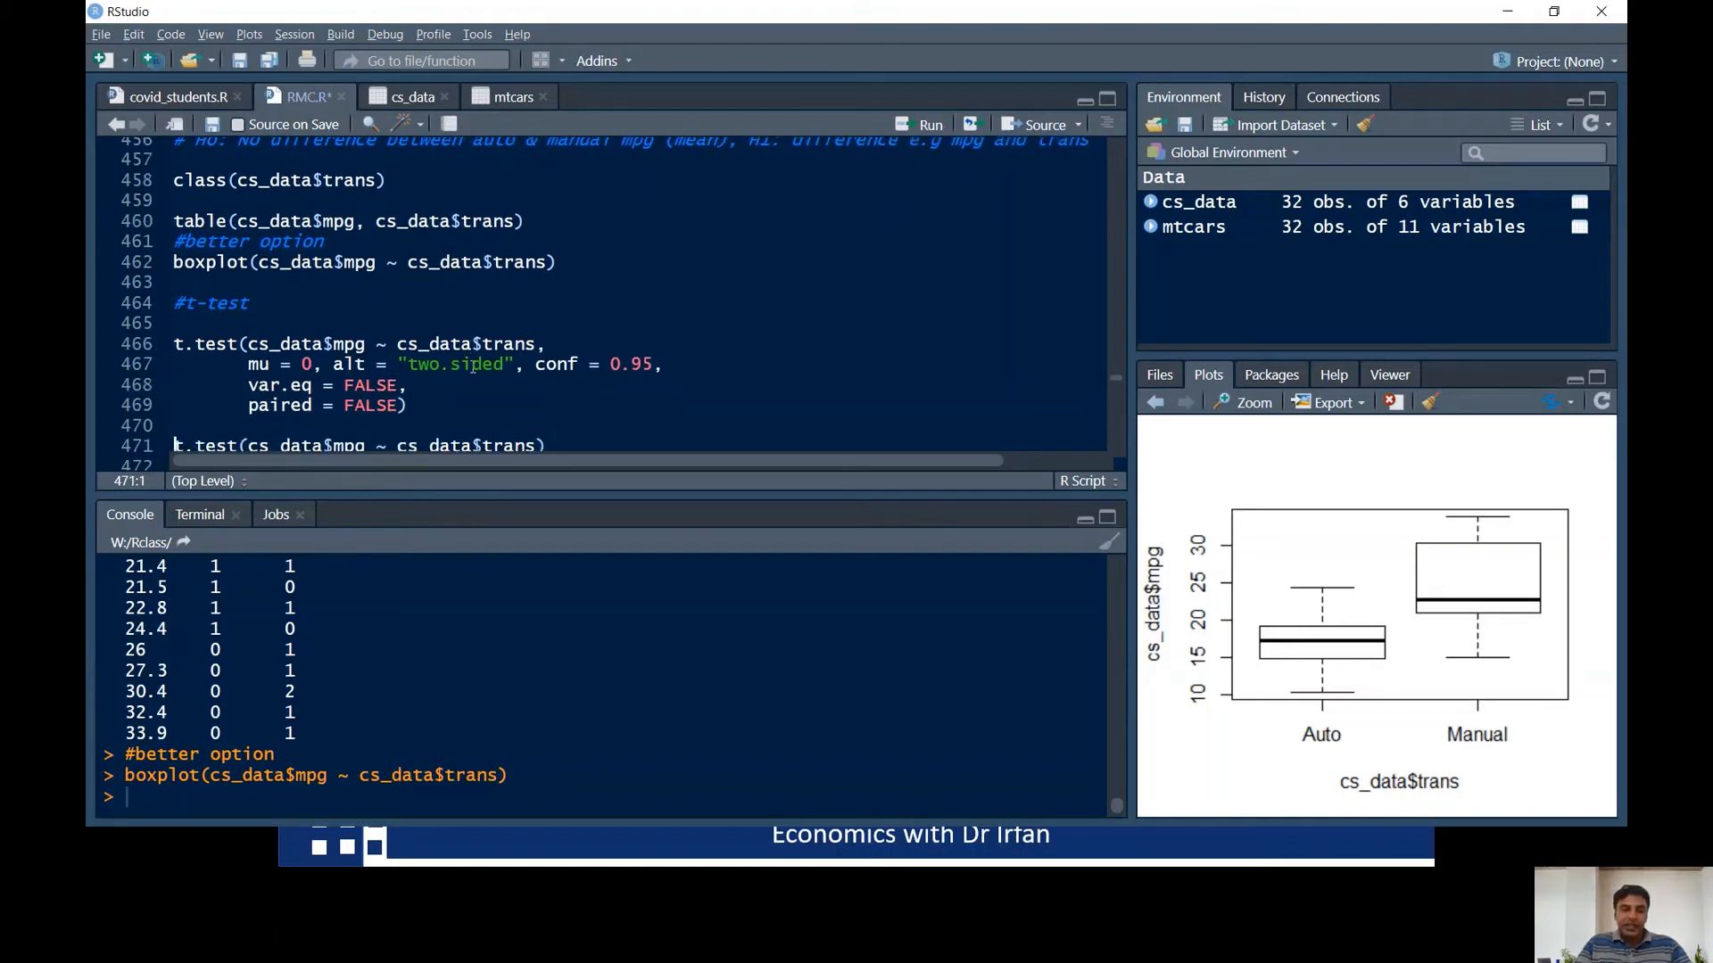
pyautogui.press('Up')
pyautogui.press('Up')
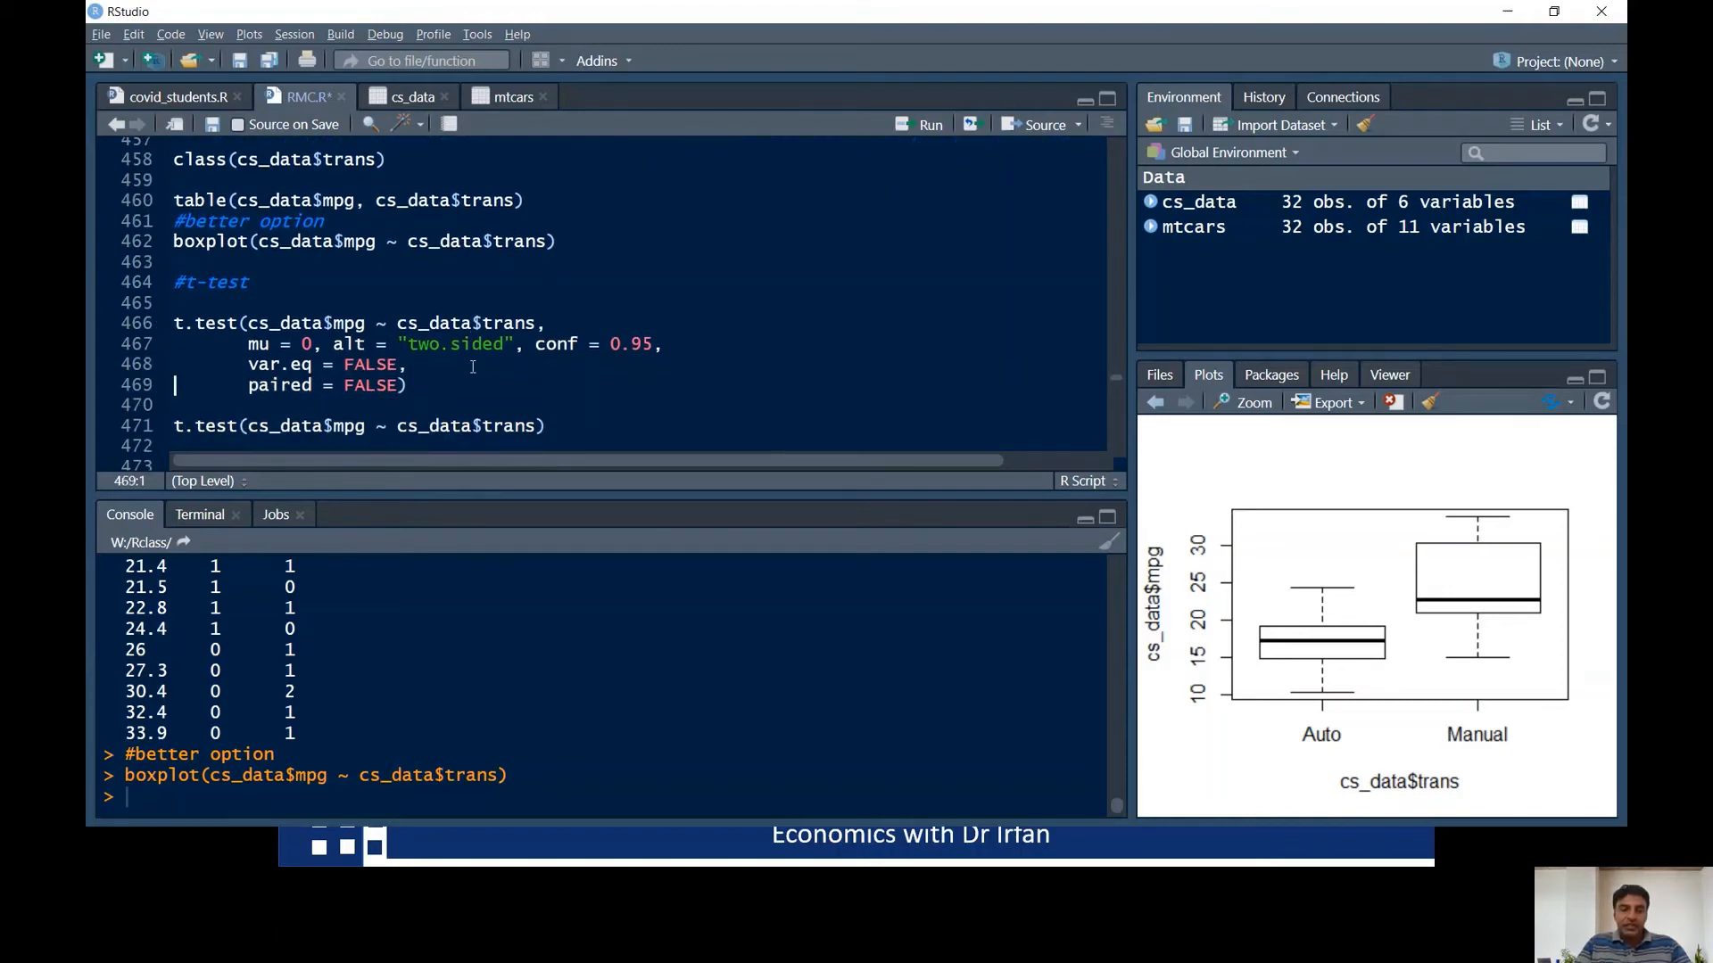
pyautogui.press('Down')
pyautogui.press('Return')
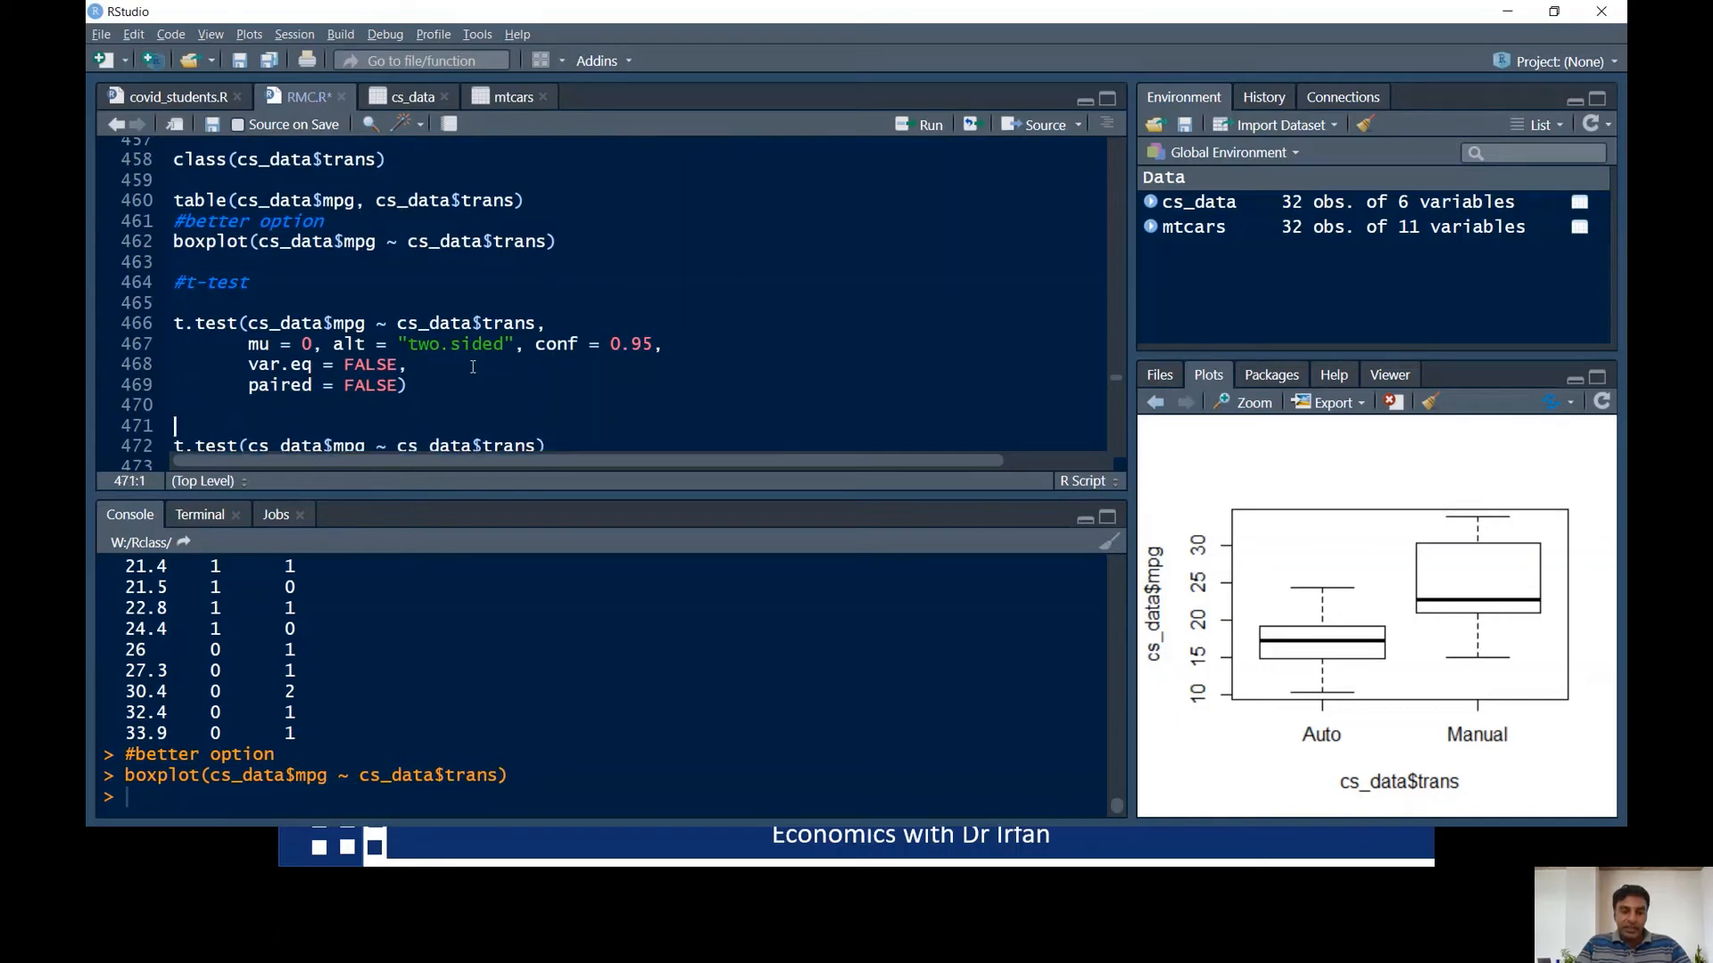
# - Shorten FALSE to F for the var.eq and paired arguments of the multi-line t.test call
pyautogui.press('Up')
pyautogui.press('Up')
pyautogui.press('Up')
pyautogui.press('Up')
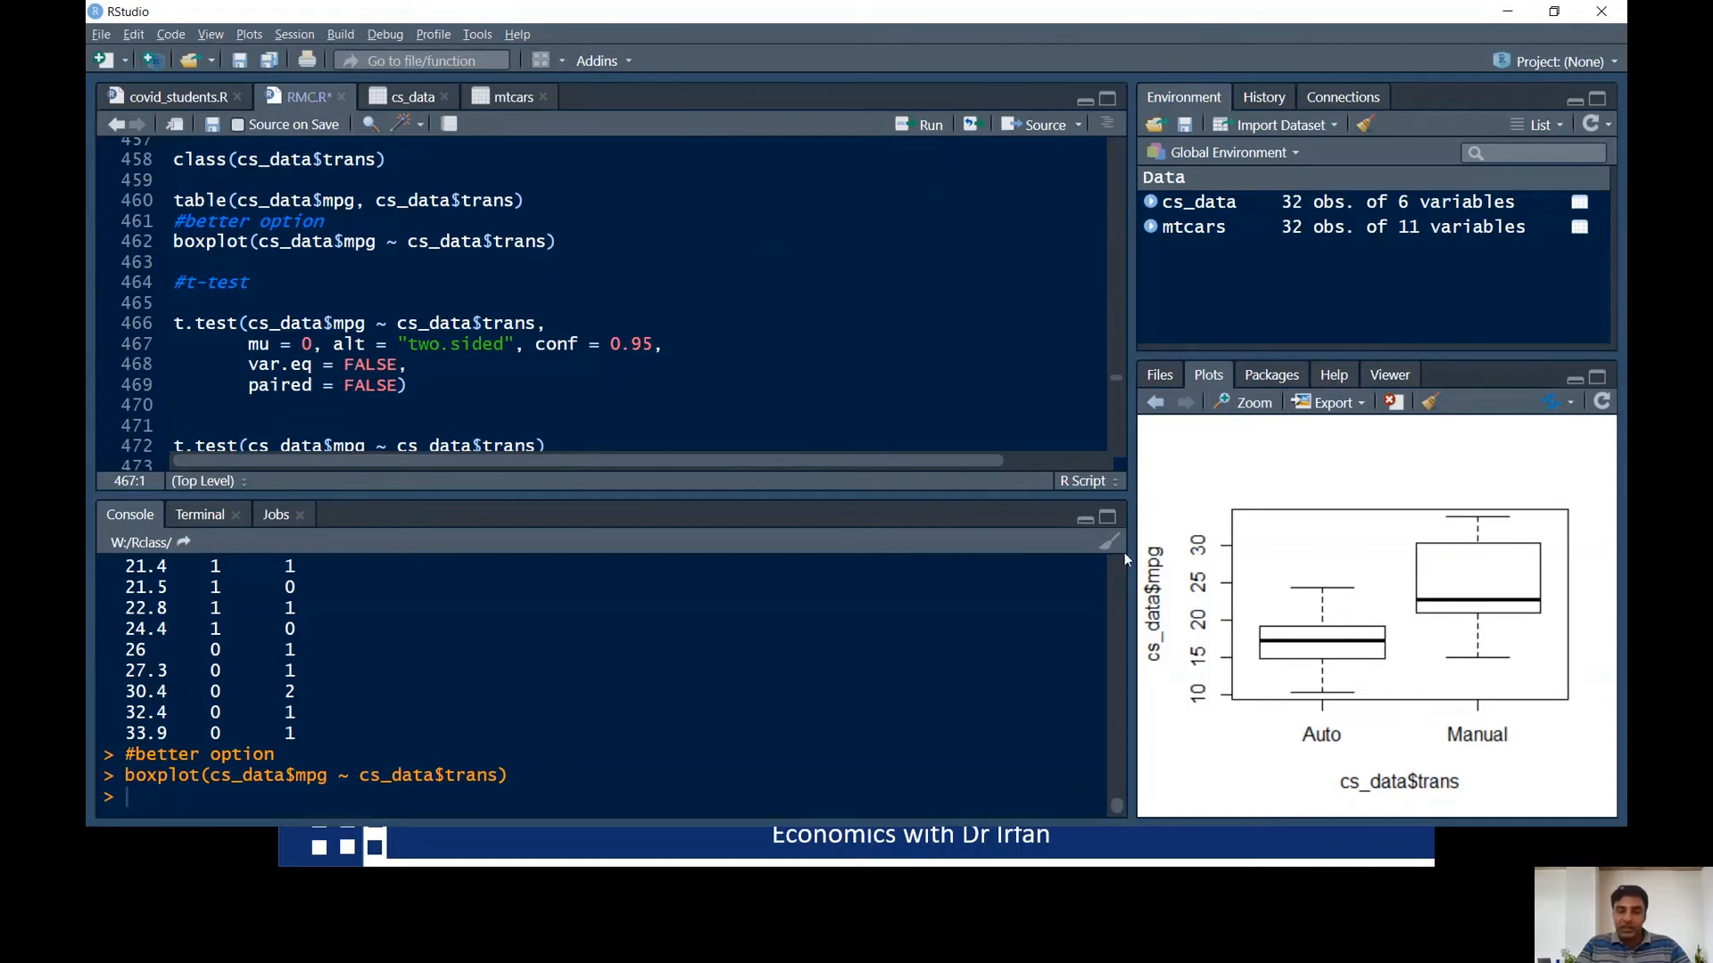
pyautogui.click(390, 365)
pyautogui.press('Delete')
pyautogui.press('BackSpace')
pyautogui.press('BackSpace')
pyautogui.press('BackSpace')
pyautogui.press('Down')
pyautogui.press('Delete')
pyautogui.press('Delete')
pyautogui.press('Delete')
pyautogui.press('Delete')
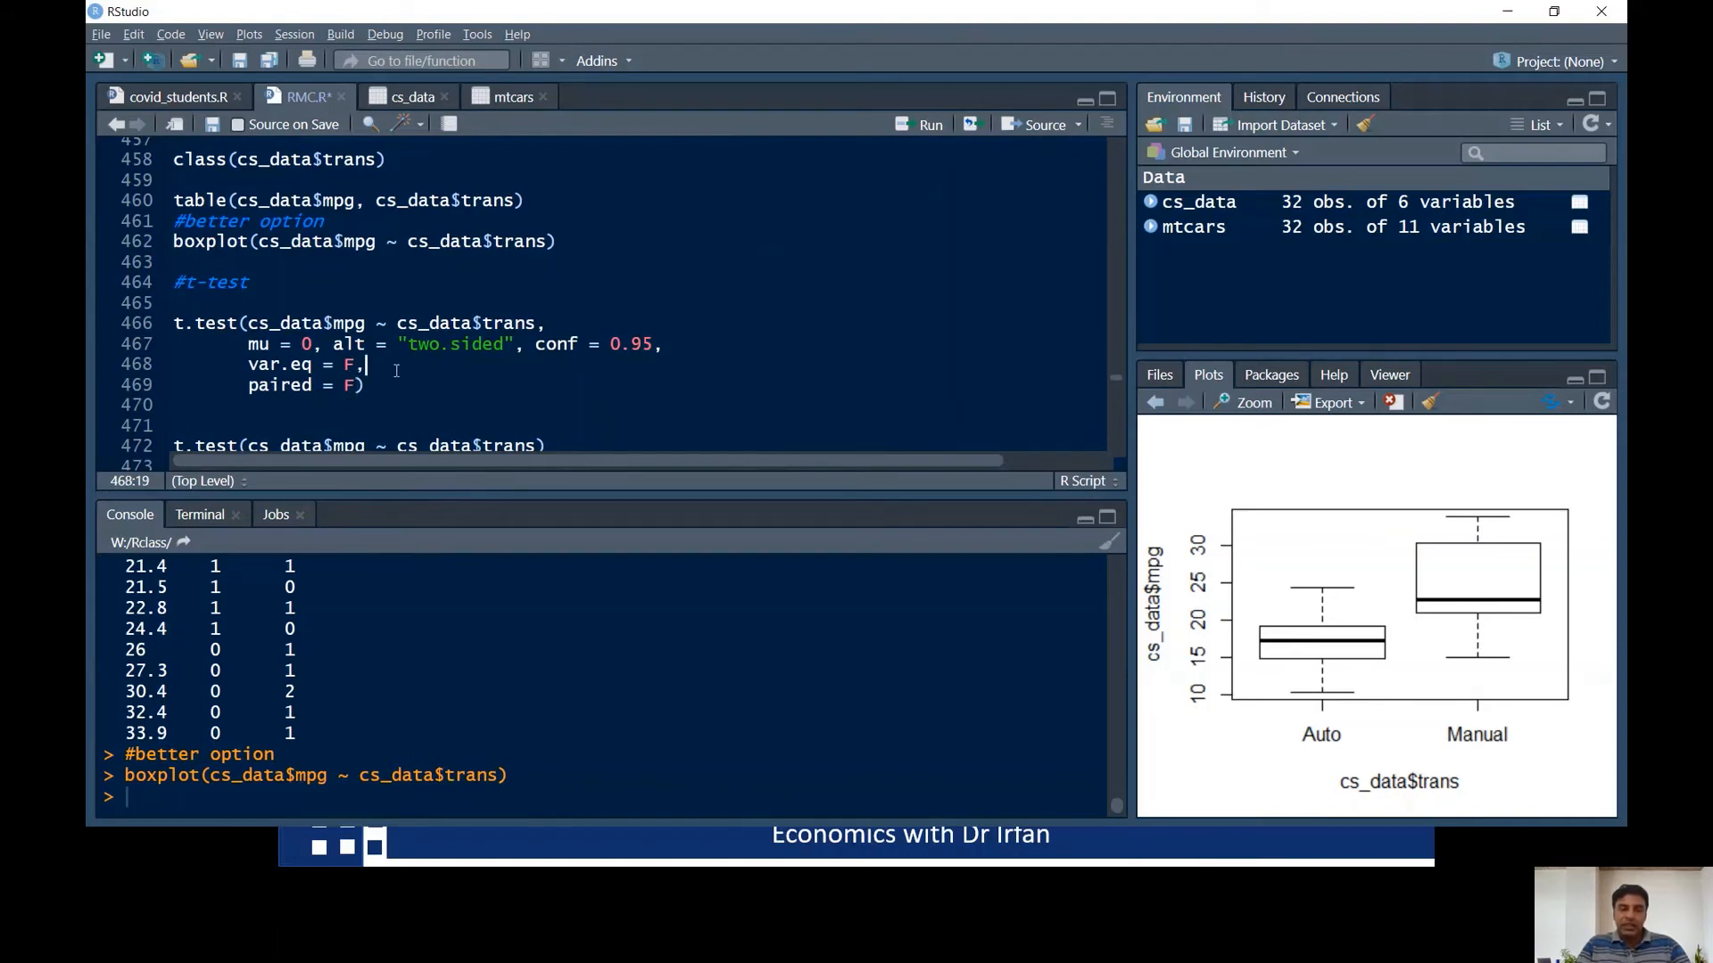
pyautogui.click(195, 323)
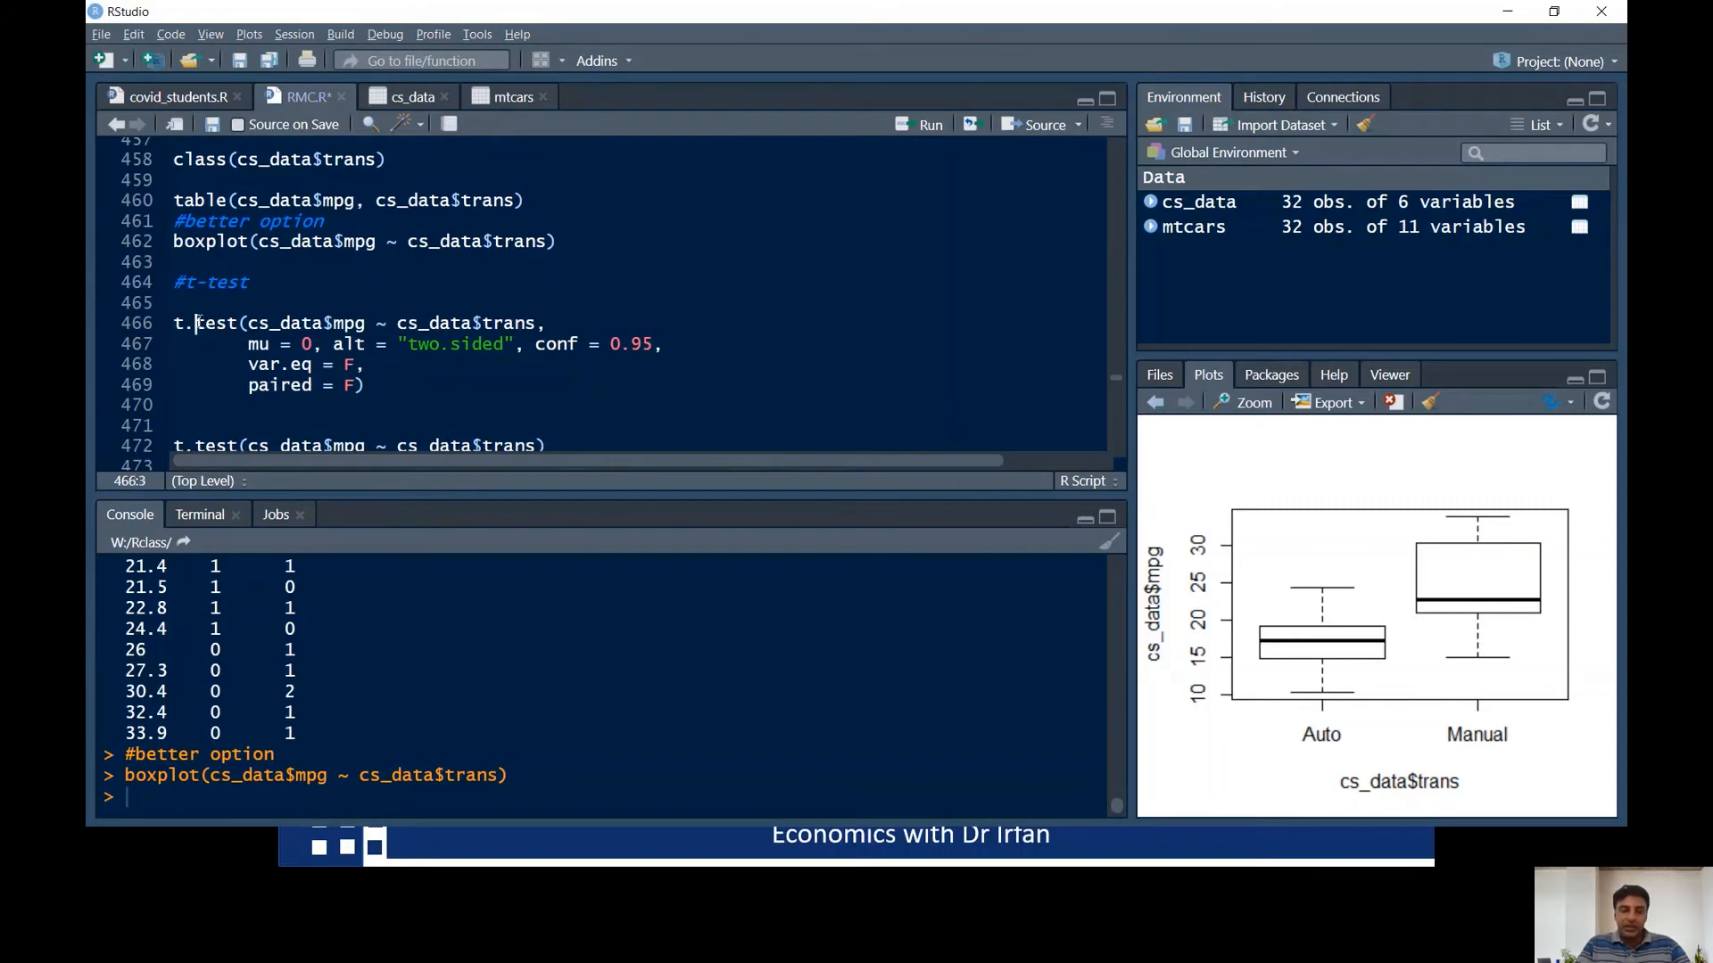
# - Run the multi-line t.test call of mpg by trans, then highlight the resulting p-value and the call's optional arguments
pyautogui.hotkey('ctrl', 'Return')
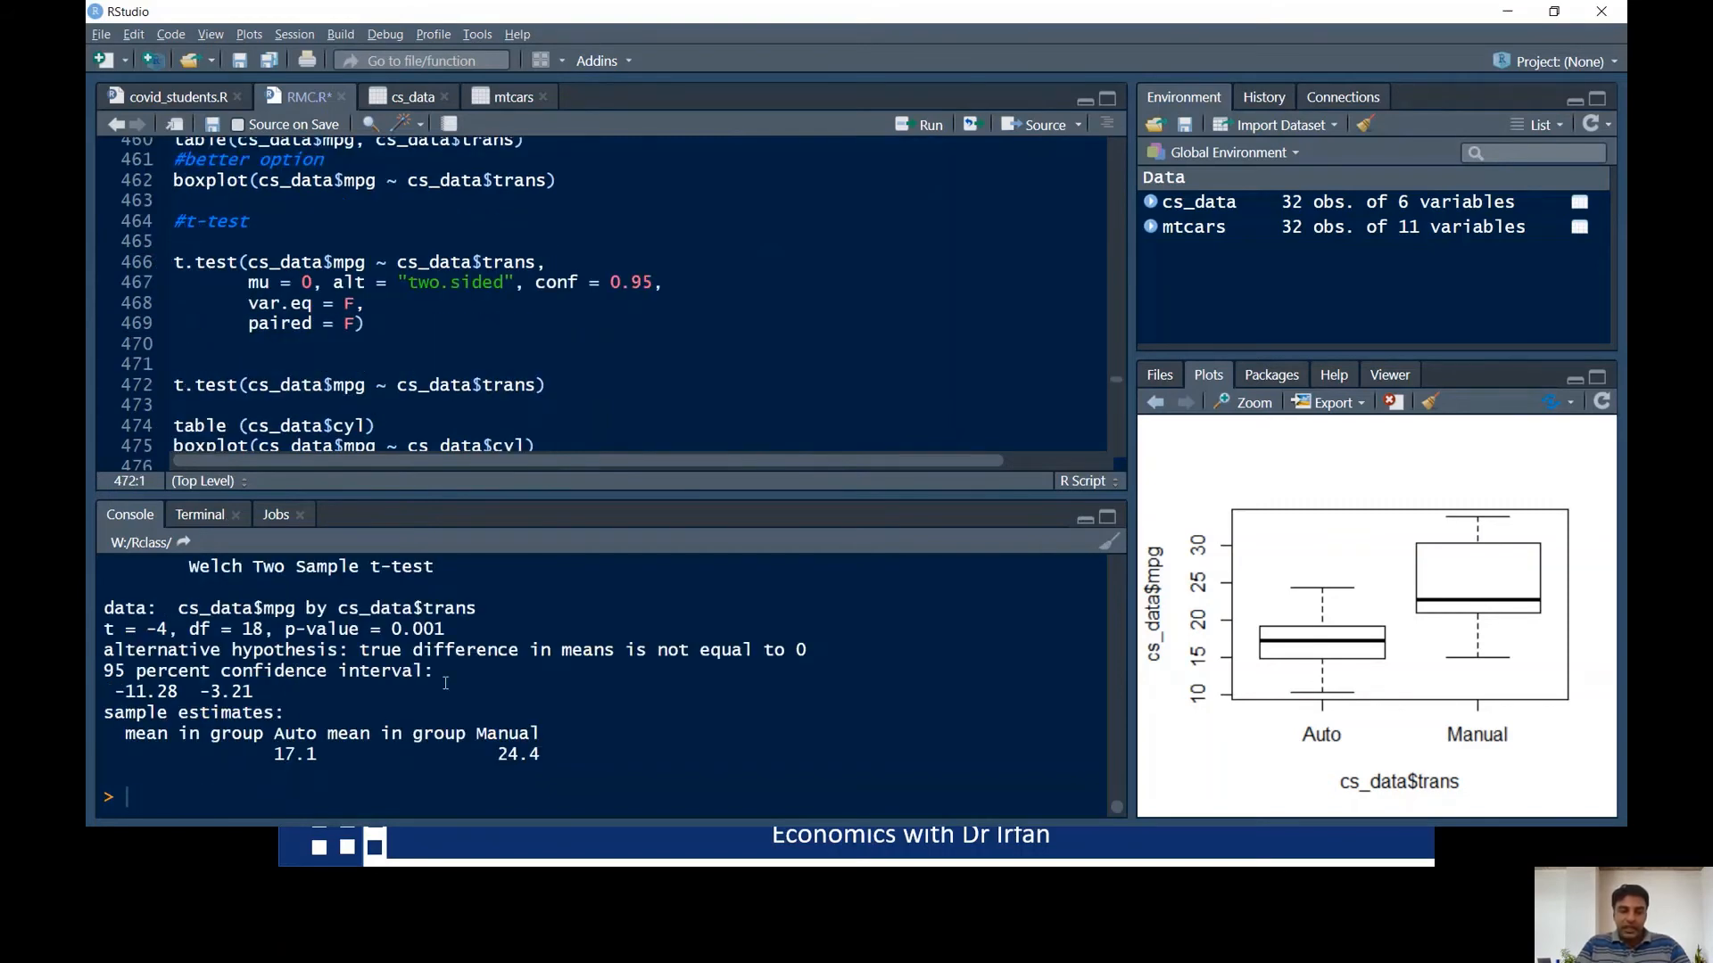
pyautogui.moveTo(445, 629); pyautogui.dragTo(390, 629)
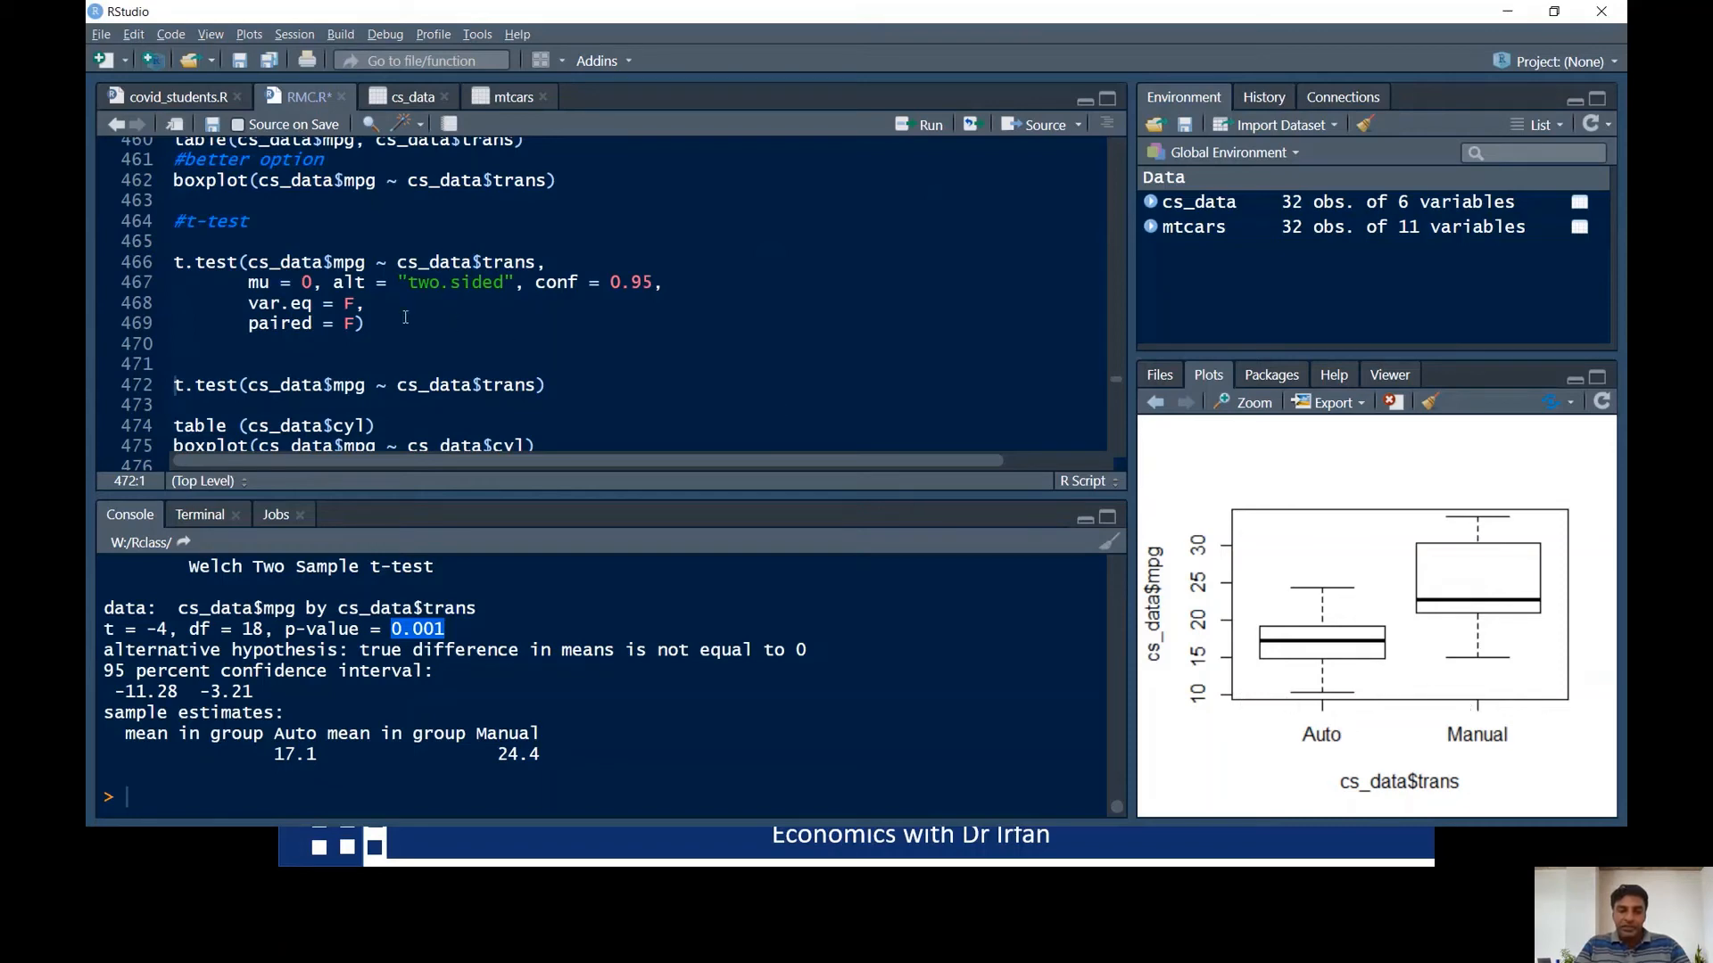
pyautogui.moveTo(366, 324); pyautogui.dragTo(162, 290)
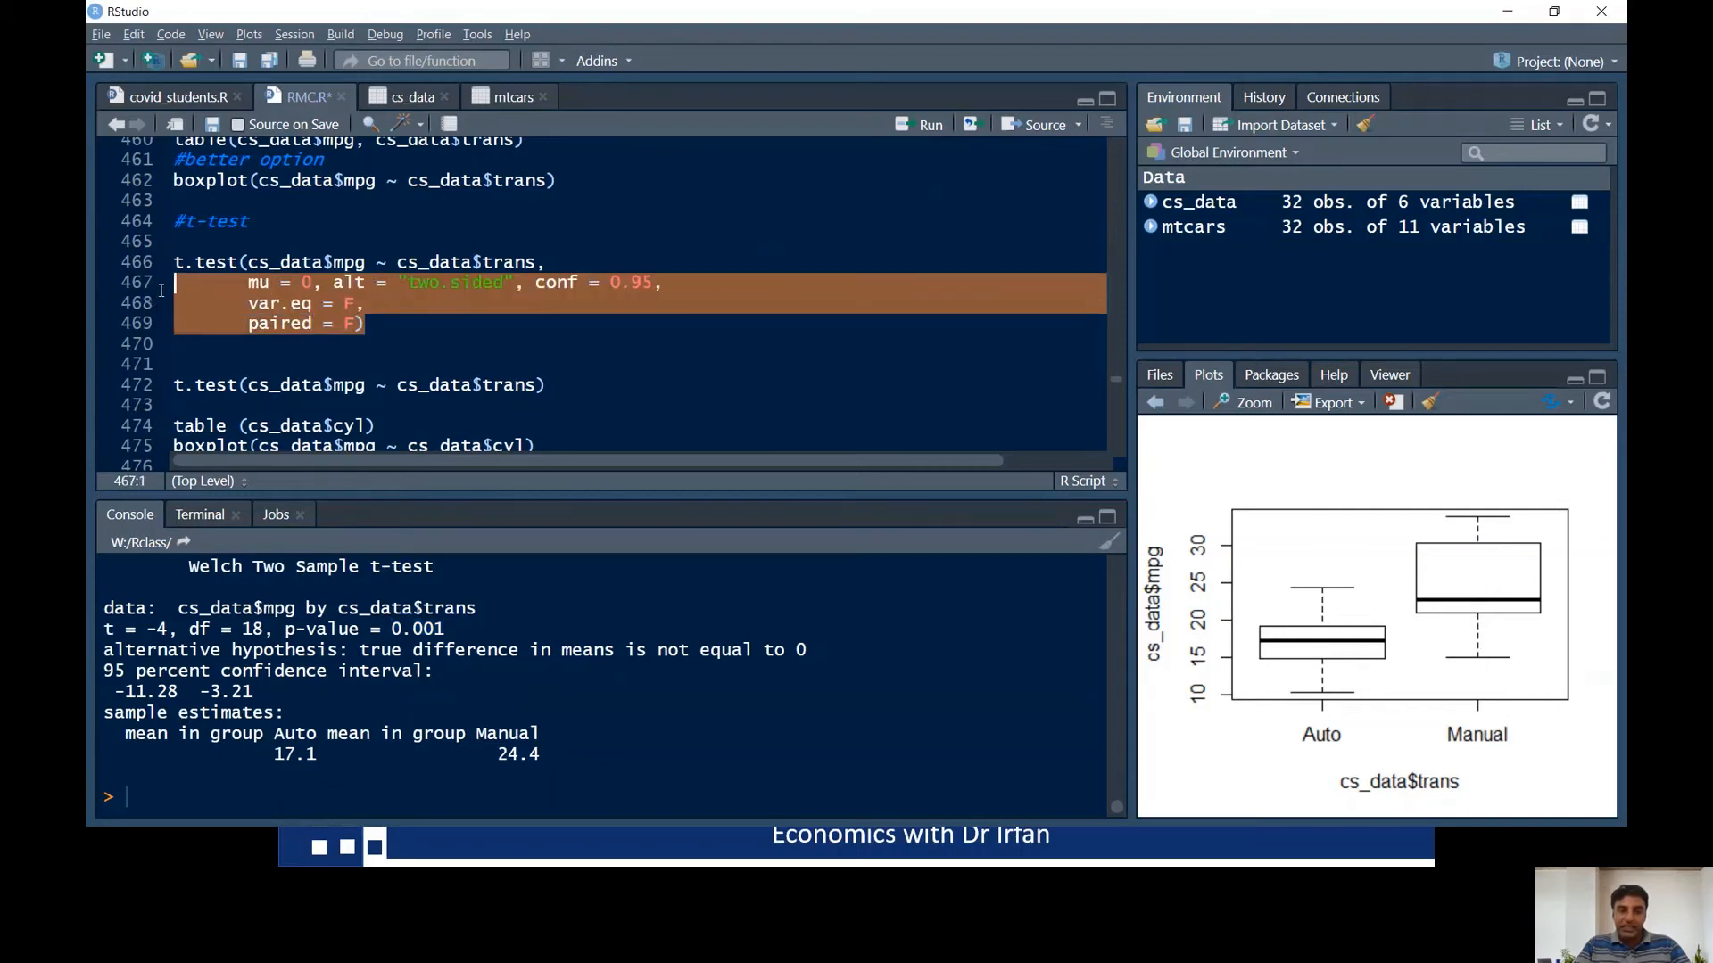
pyautogui.click(447, 340)
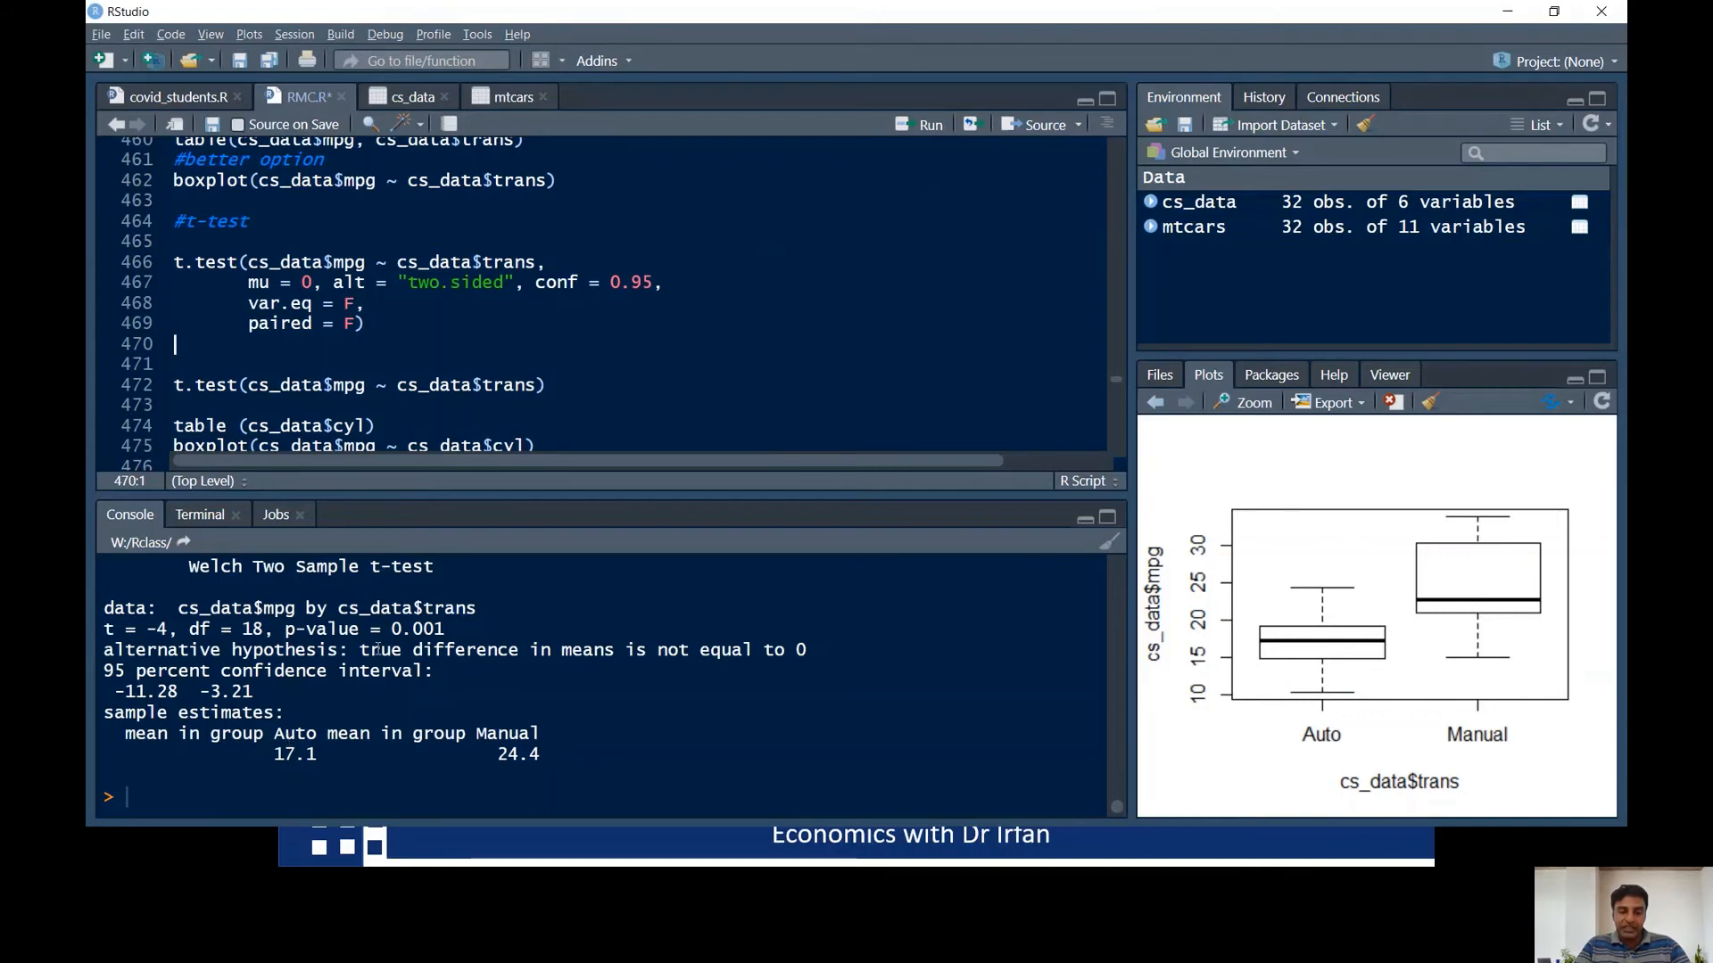
# - Run the short call t.test(cs_data$mpg ~ cs_data$trans) and highlight the p-value and the group means in the output
pyautogui.hotkey('ctrl', 'Return')
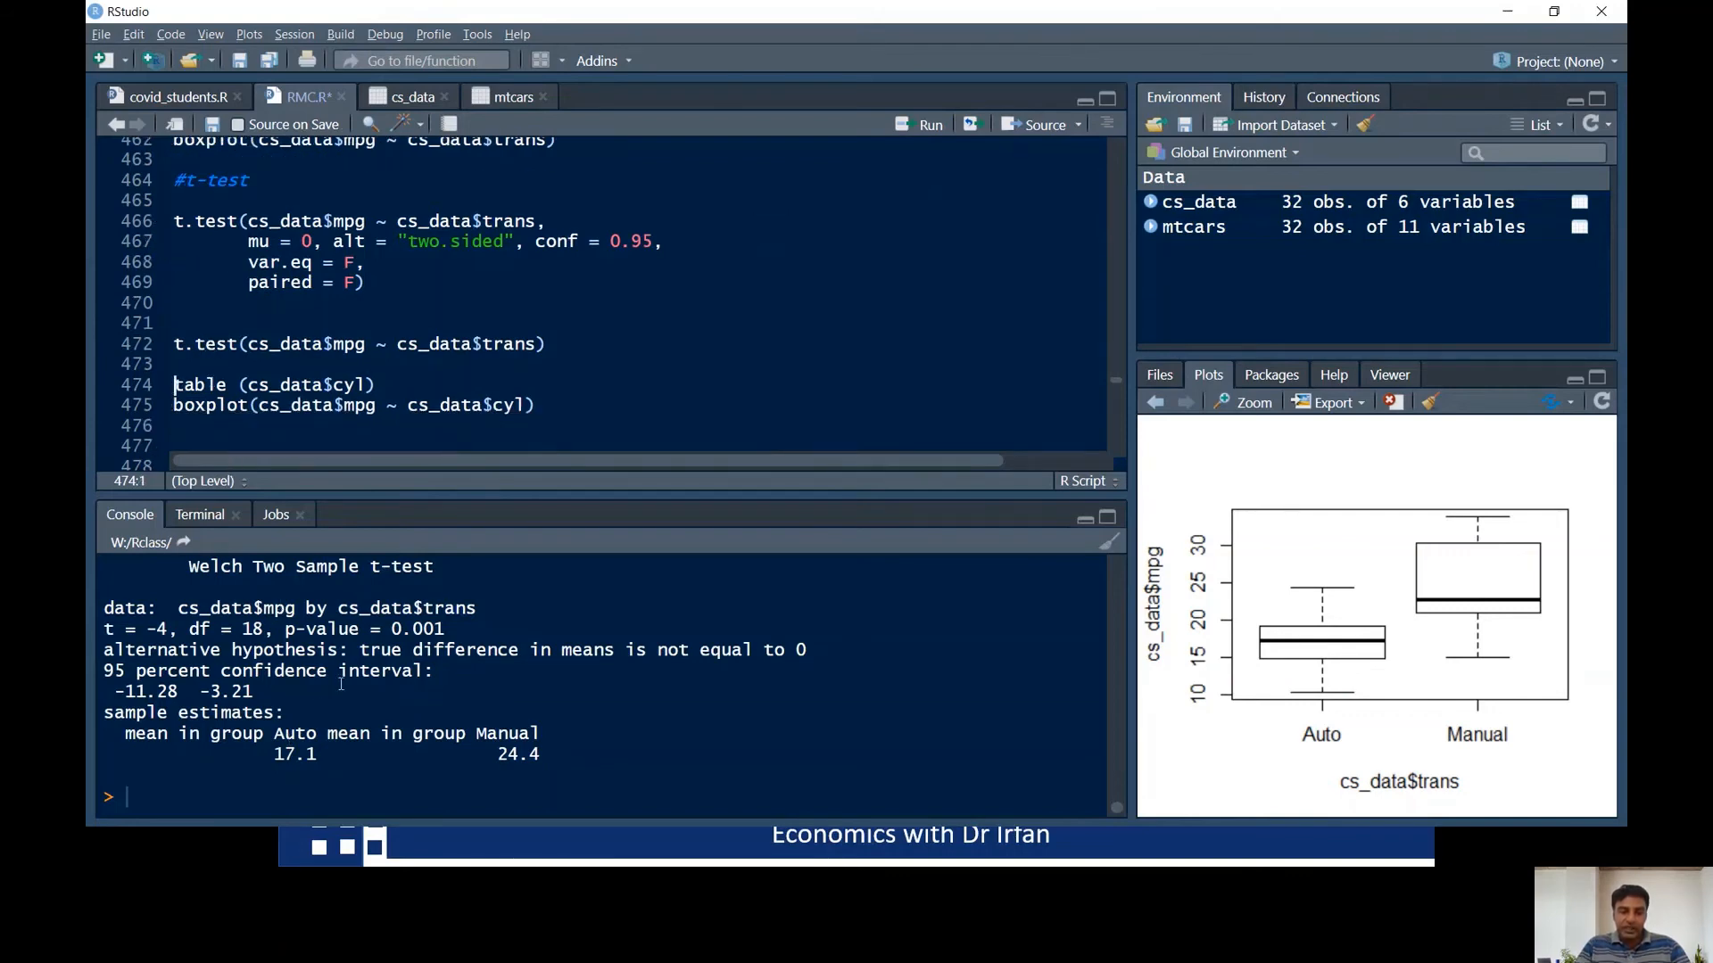
pyautogui.moveTo(445, 629); pyautogui.dragTo(297, 630)
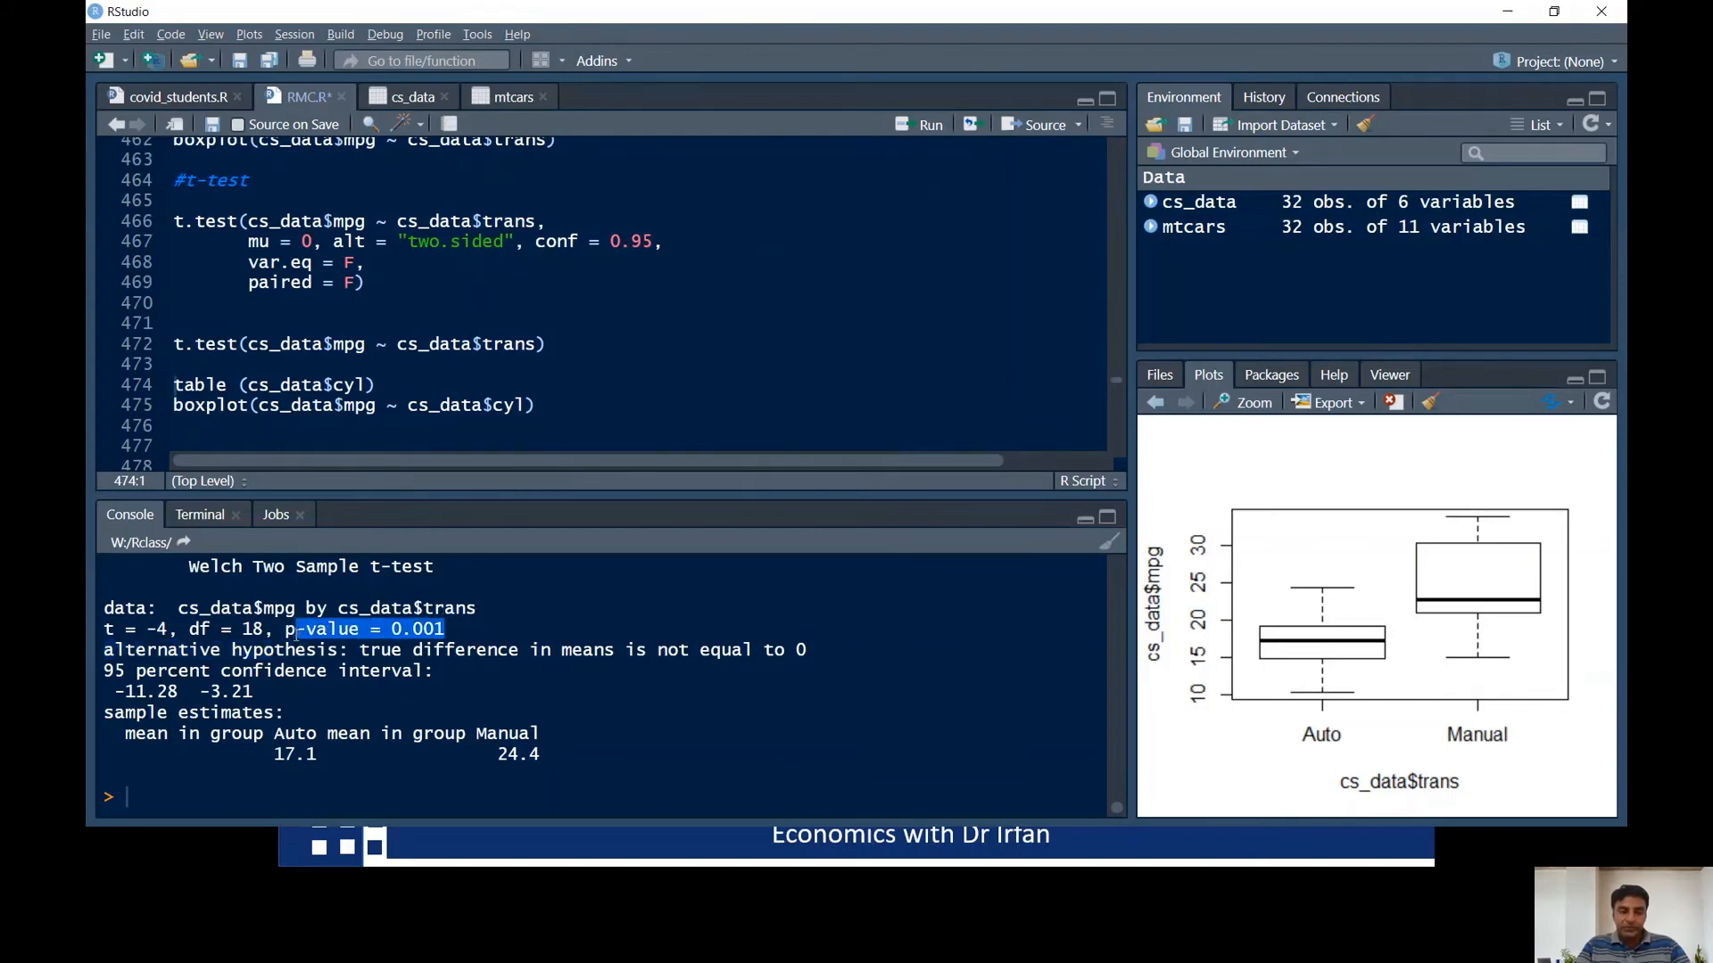
pyautogui.moveTo(548, 754); pyautogui.dragTo(129, 742)
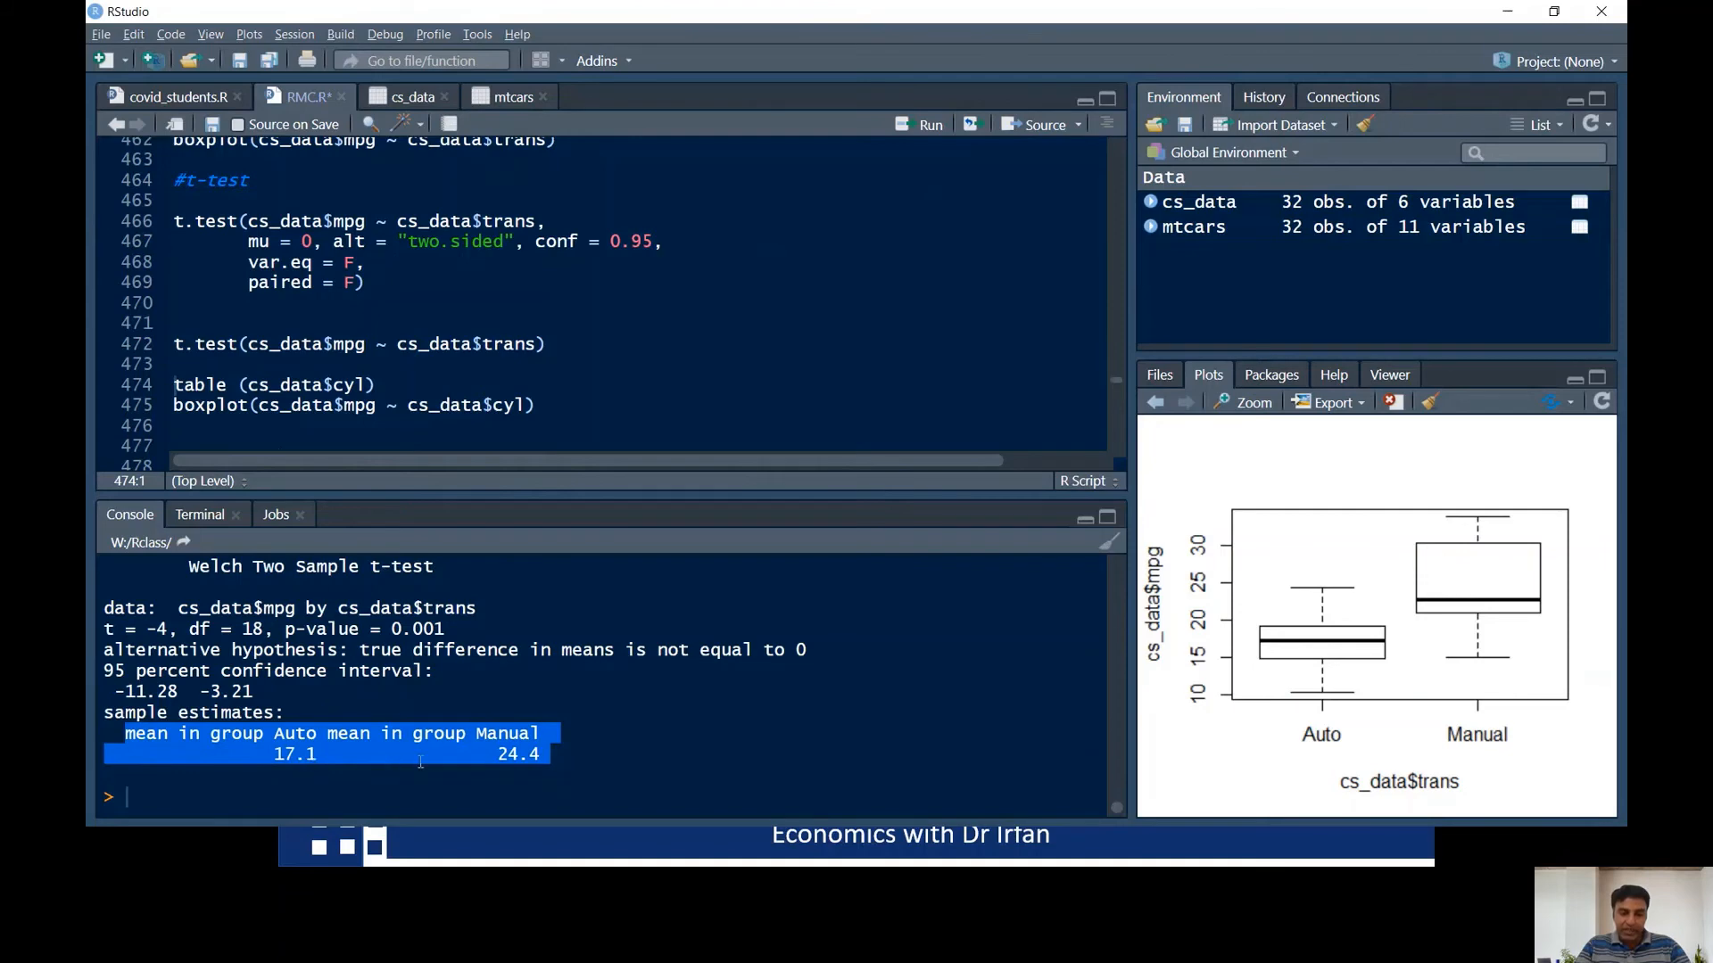
pyautogui.click(561, 763)
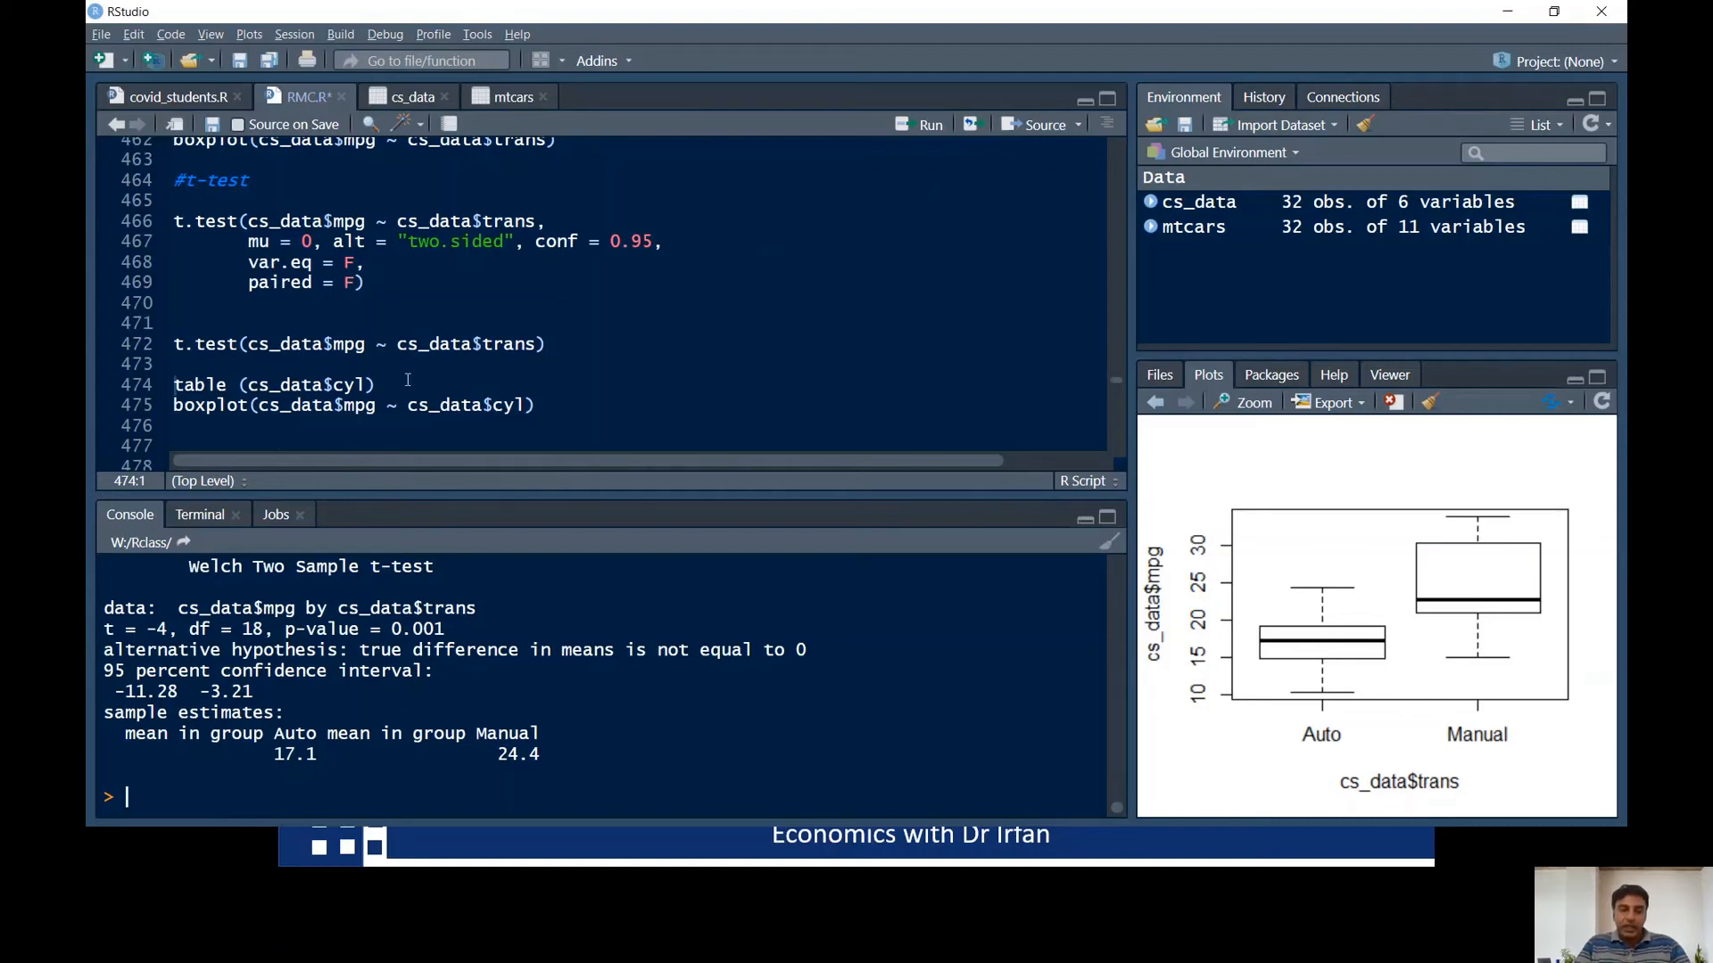
# - Examine the script from the cyl table and boxplot calls down to the comments on t-test versus ANOVA and the aov lines
pyautogui.press('Down')
pyautogui.press('Down')
pyautogui.press('Down')
pyautogui.press('Up')
pyautogui.press('Down')
pyautogui.press('Down')
pyautogui.press('Down')
pyautogui.press('Up')
pyautogui.press('Up')
pyautogui.press('Up')
pyautogui.press('Up')
pyautogui.press('Down')
pyautogui.press('Down')
pyautogui.press('Down')
pyautogui.press('Down')
pyautogui.press('Down')
pyautogui.press('Down')
pyautogui.press('Down')
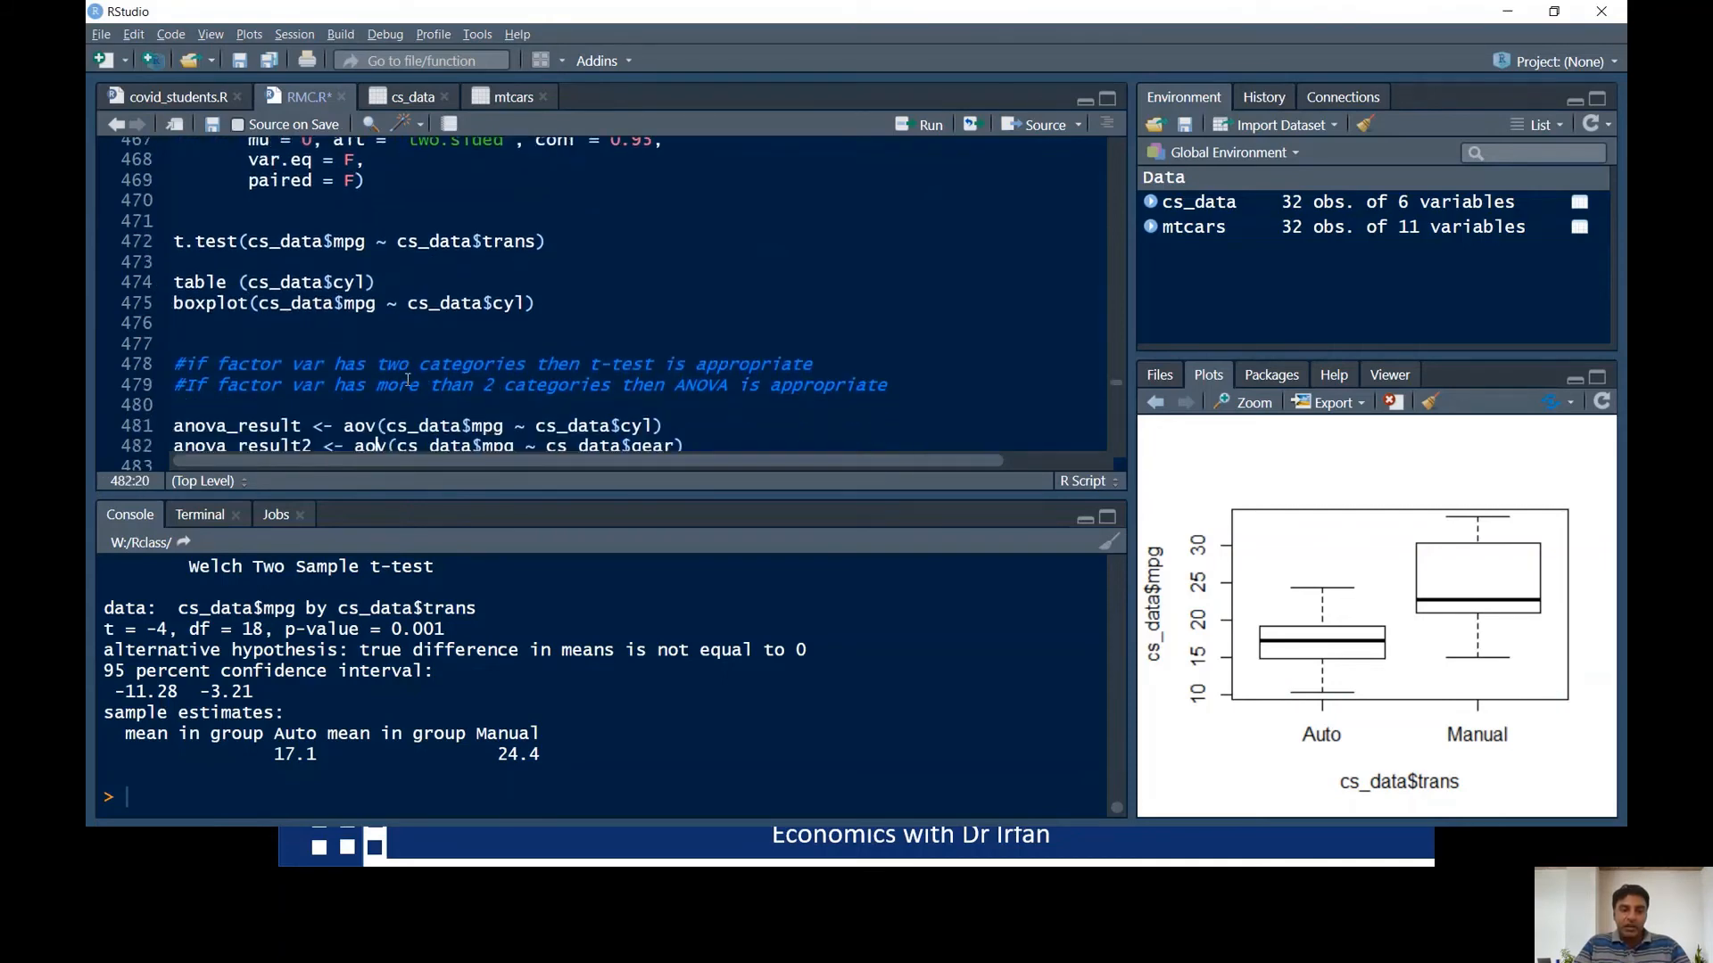
pyautogui.press('Down')
pyautogui.press('Down')
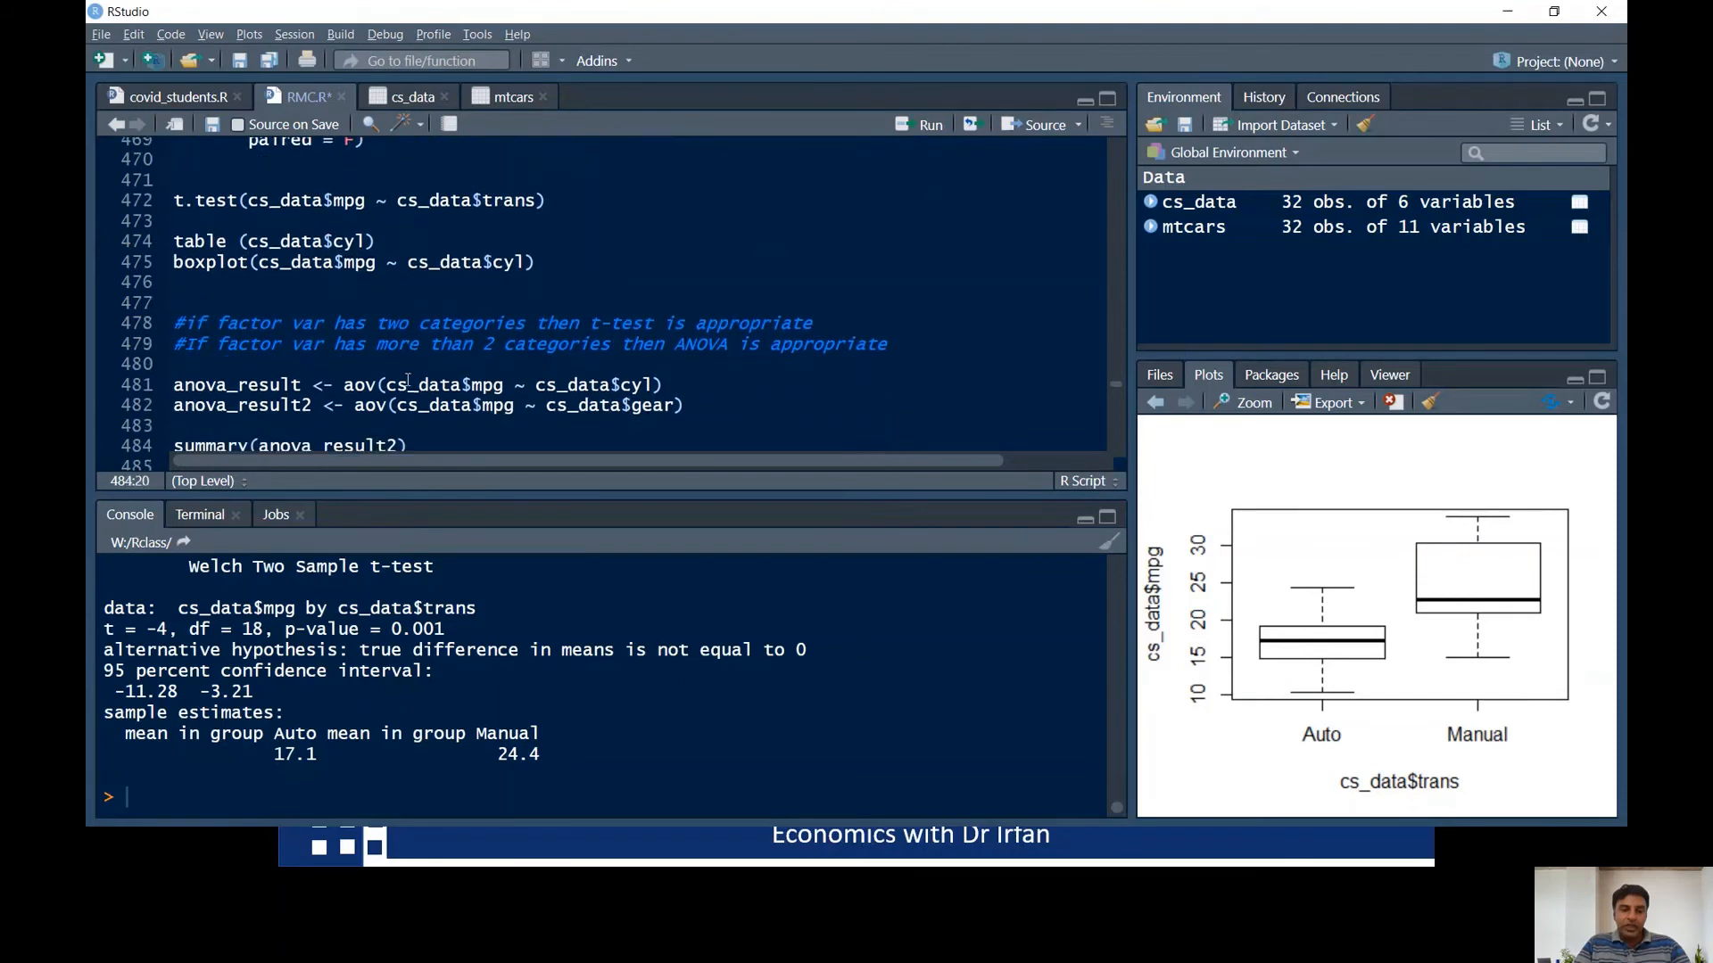
# - Insert an extra blank line above the anova_result assignment
pyautogui.press('Up')
pyautogui.press('Up')
pyautogui.press('Up')
pyautogui.click(176, 386)
pyautogui.press('Return')
pyautogui.press('Up')
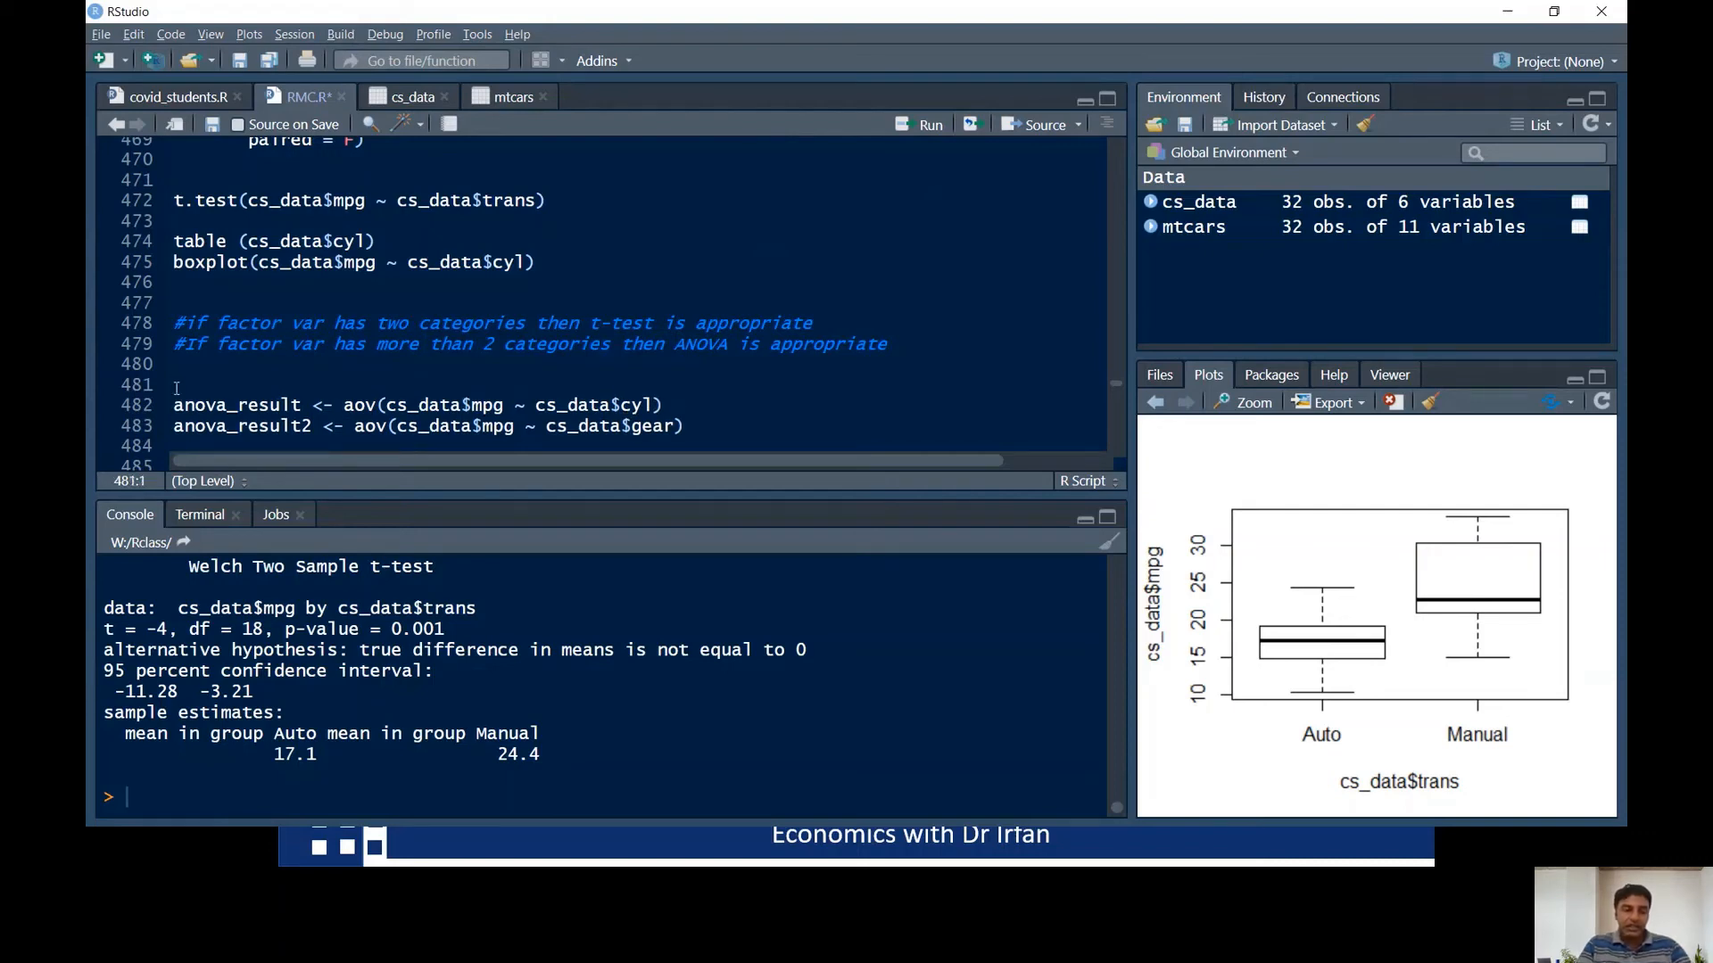
pyautogui.write('tab')
pyautogui.press('BackSpace')
pyautogui.press('BackSpace')
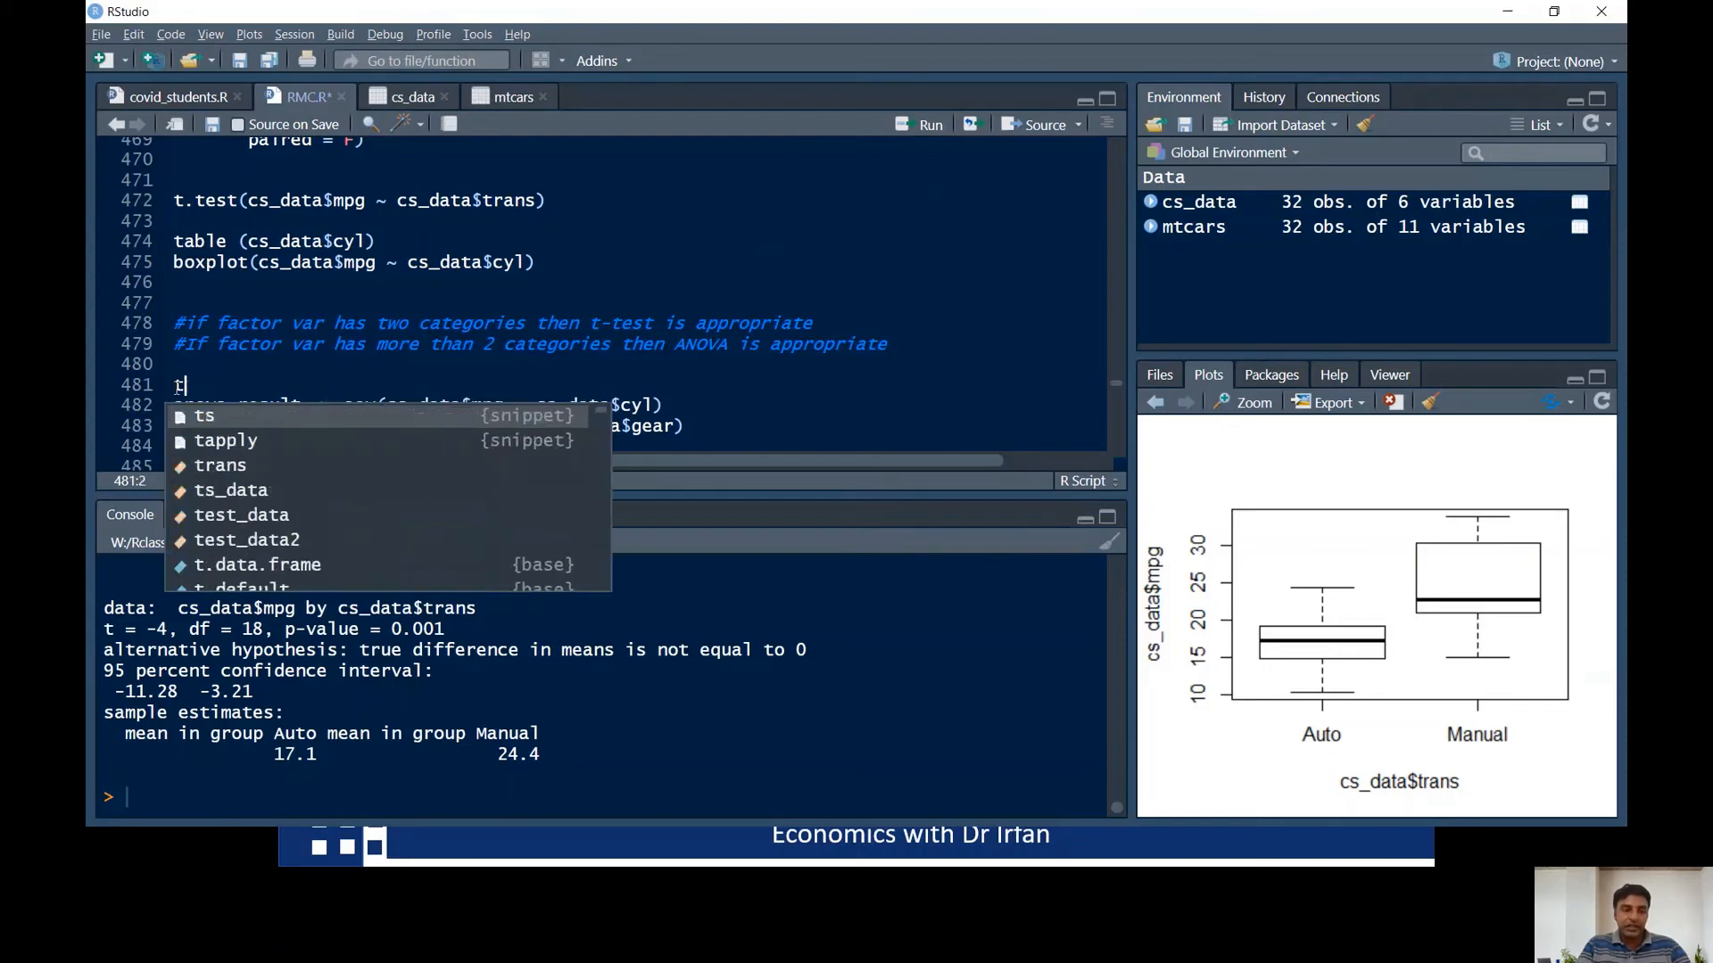
pyautogui.press('BackSpace')
# - Highlight the existing table (cs_data$cyl) call in the script
pyautogui.click(390, 241)
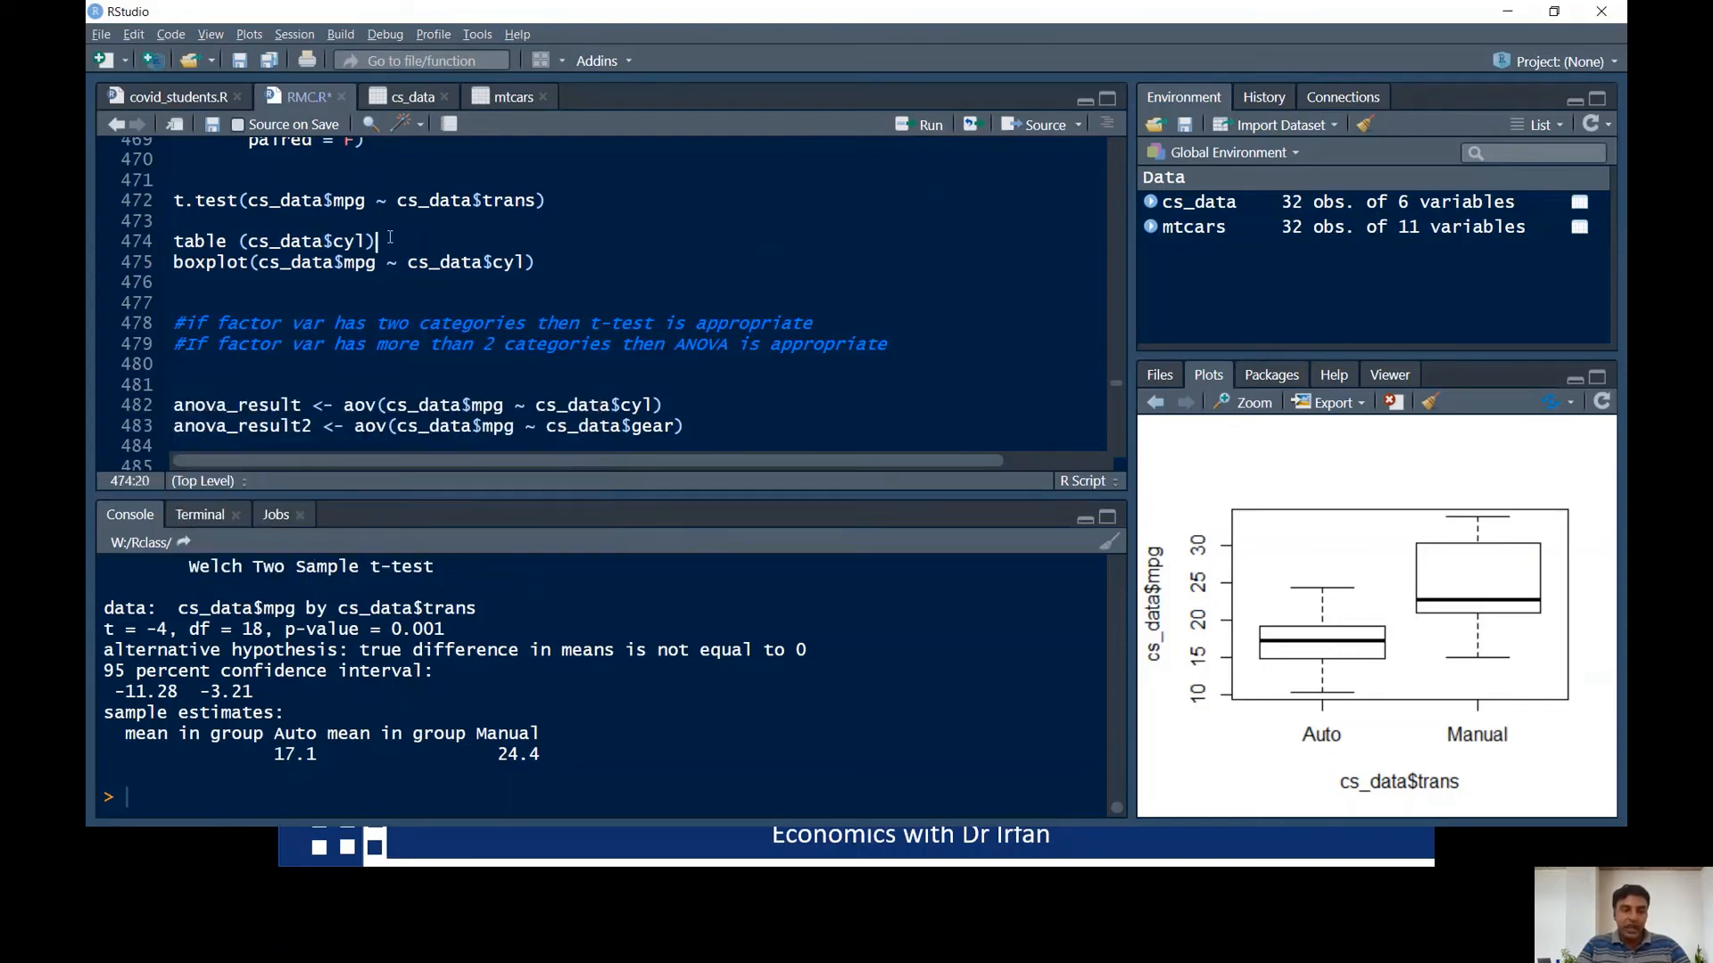
pyautogui.moveTo(390, 240); pyautogui.dragTo(163, 245)
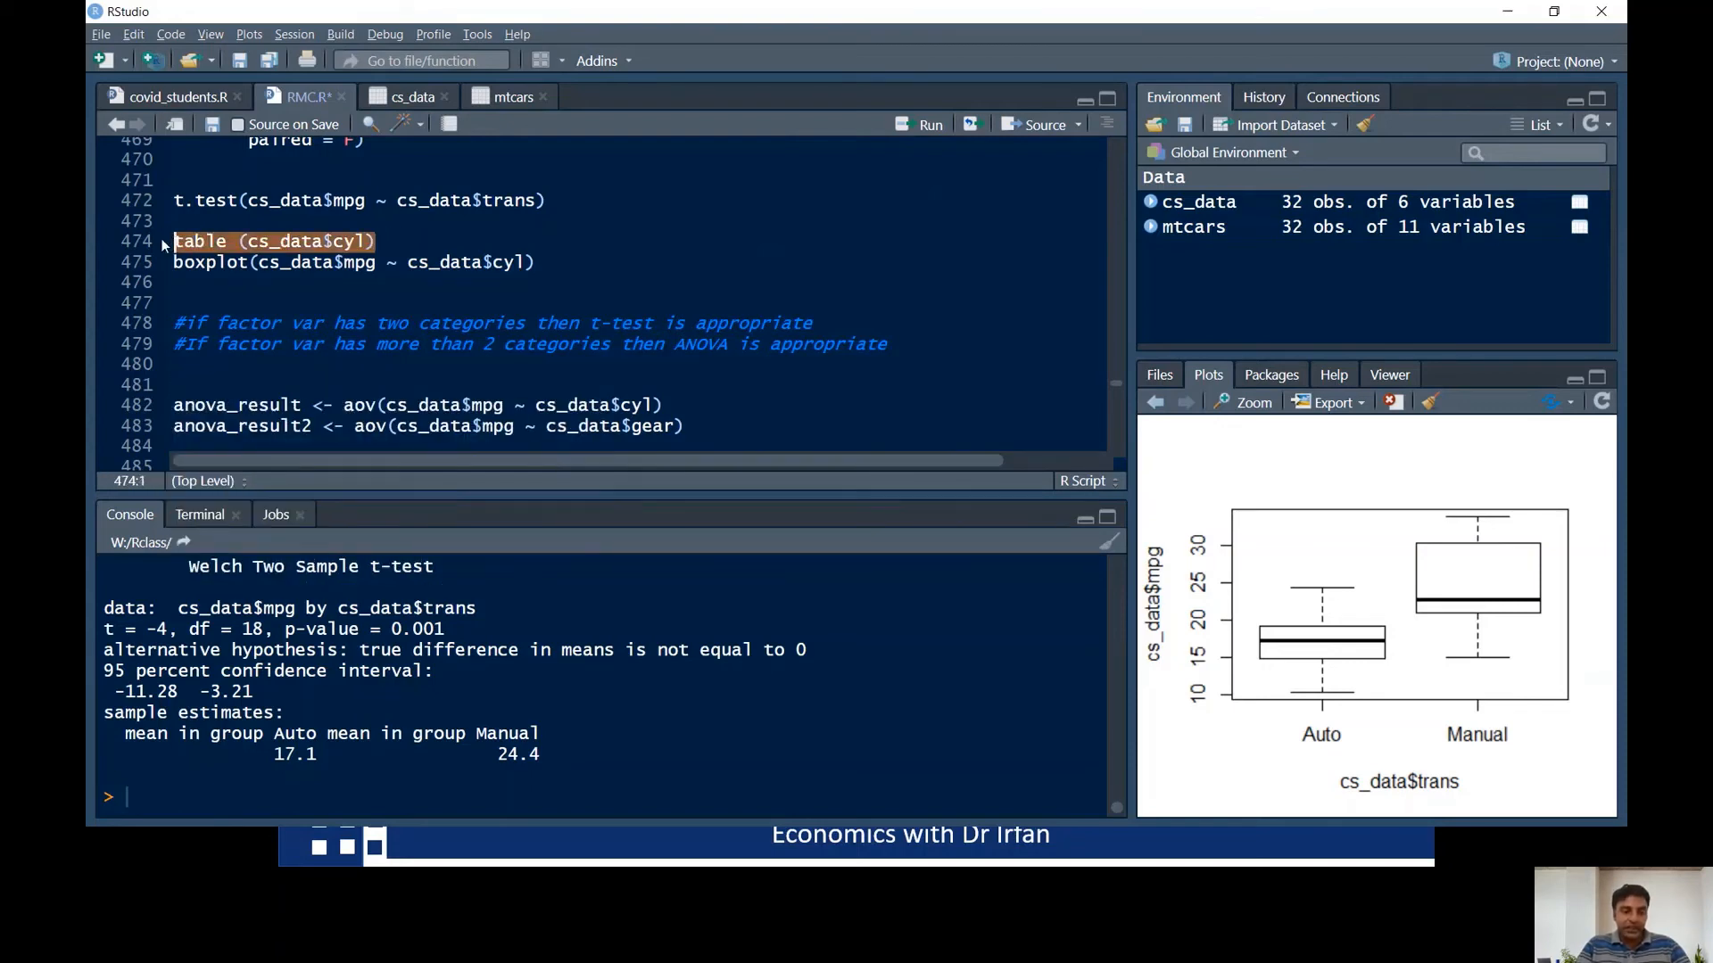
pyautogui.click(390, 229)
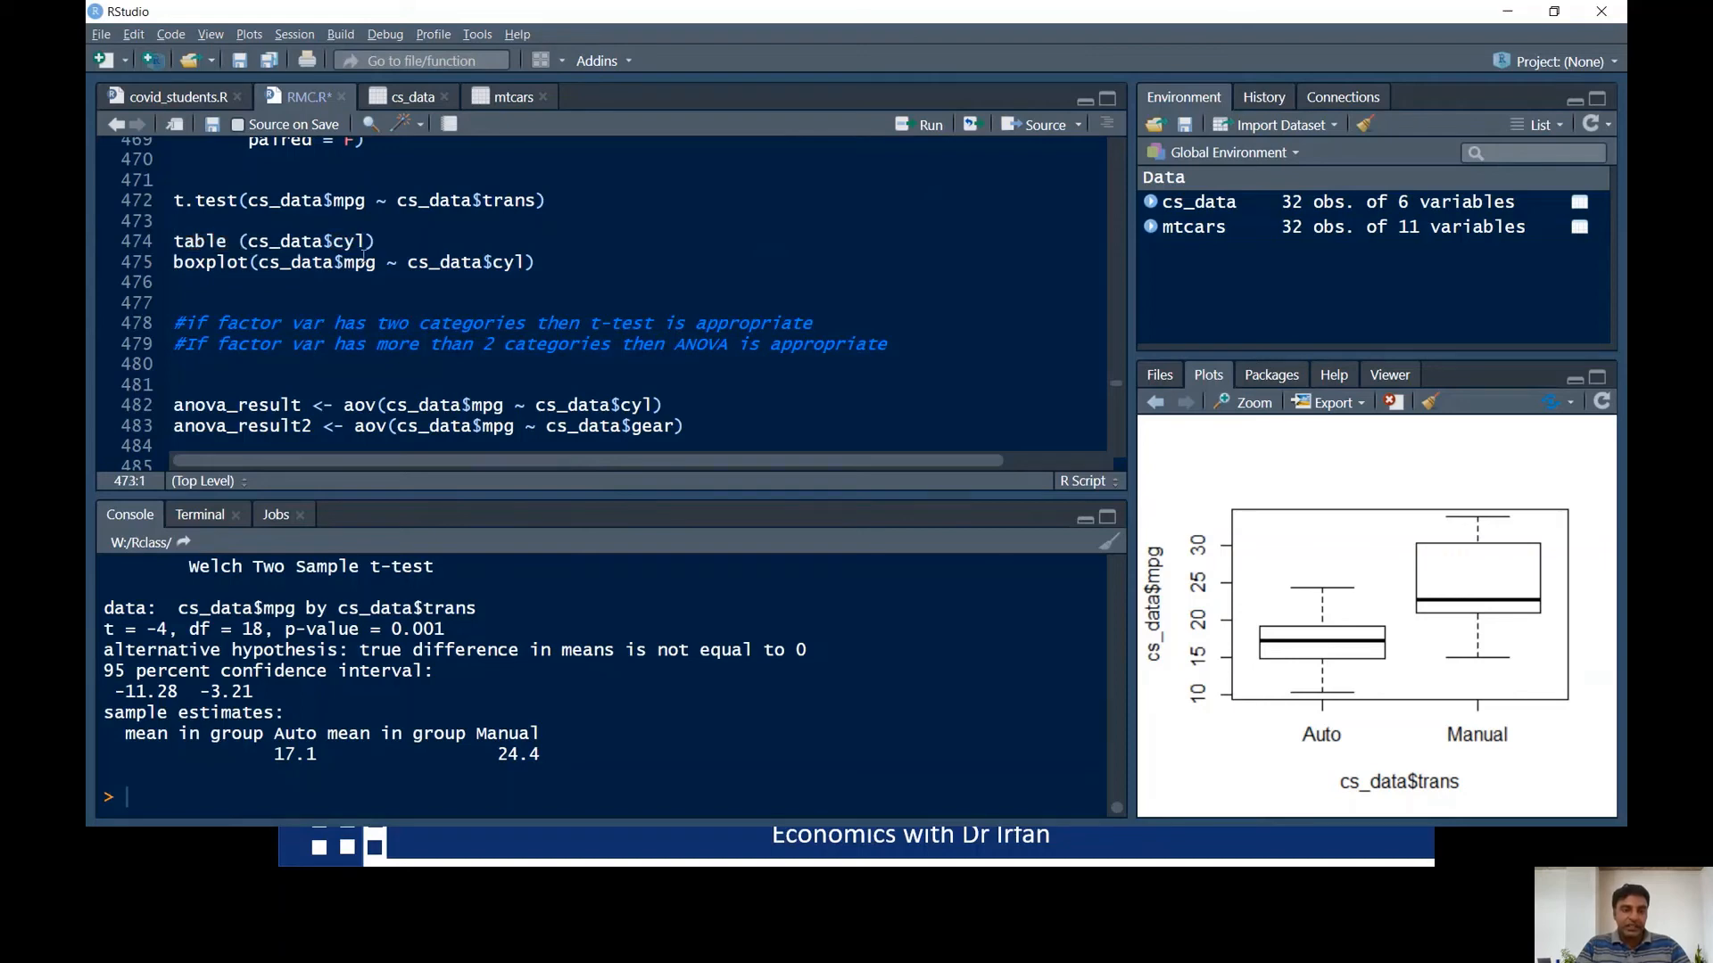
pyautogui.moveTo(384, 243); pyautogui.dragTo(185, 242)
pyautogui.click(432, 246)
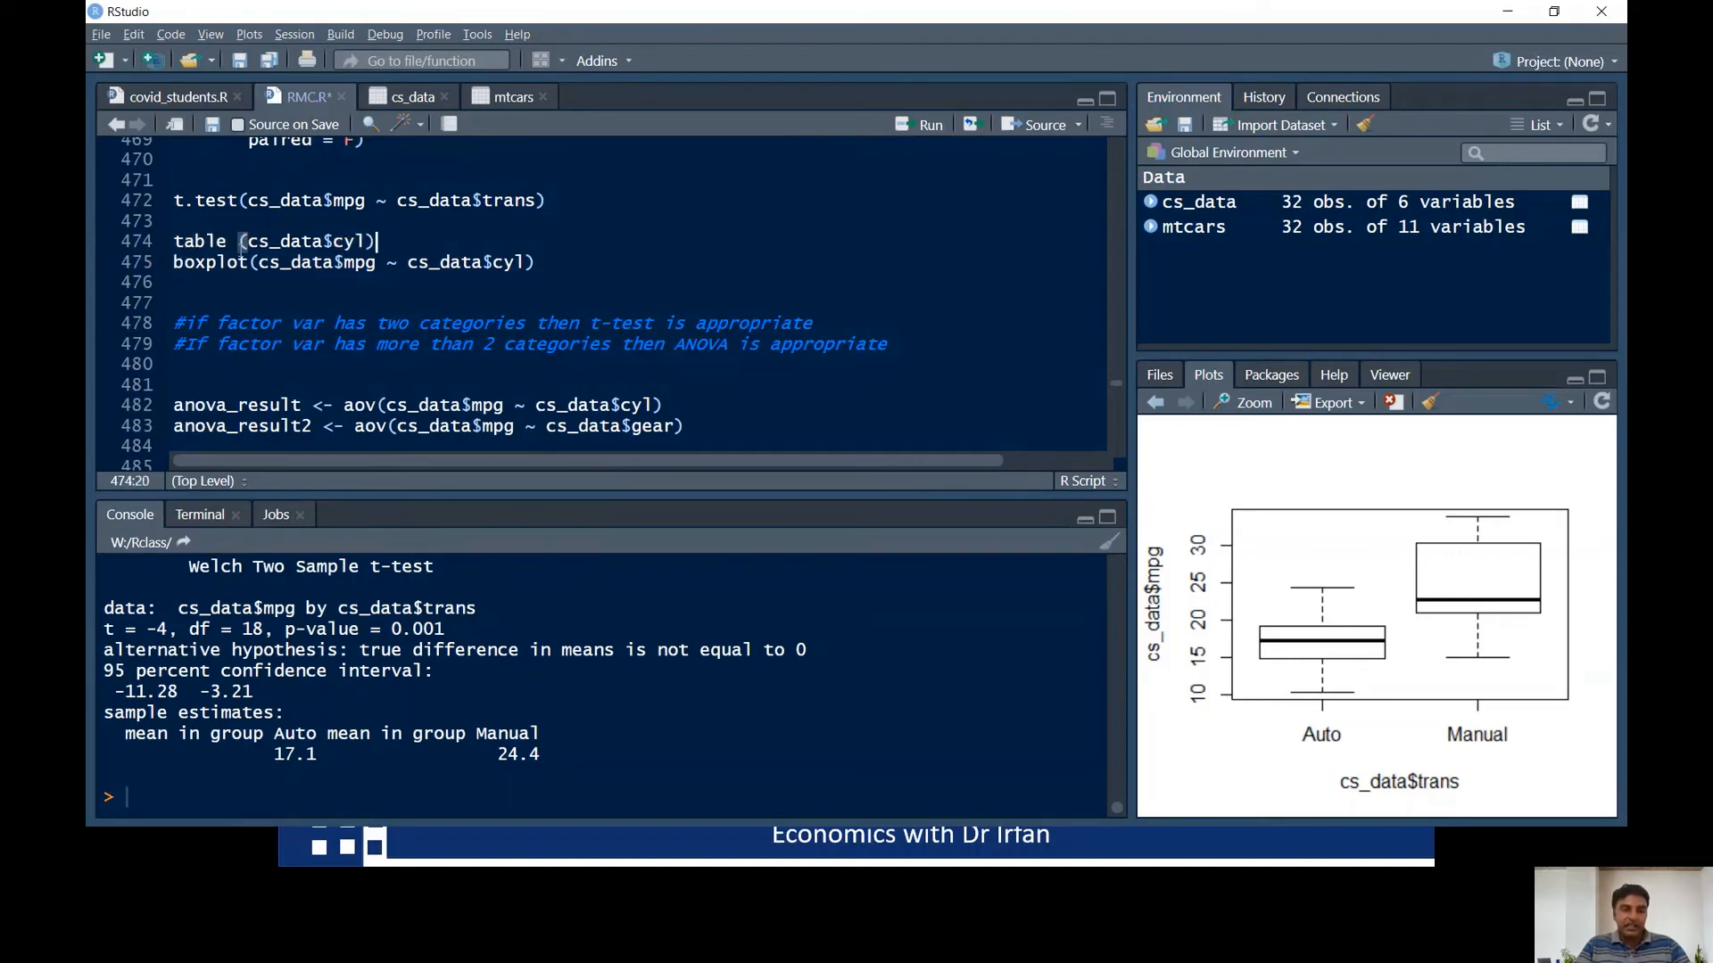
# - Run table (cs_data$cyl) and boxplot(cs_data$mpg ~ cs_data$cyl), separating the two calls with a blank line
pyautogui.click(186, 242)
pyautogui.hotkey('ctrl', 'Return')
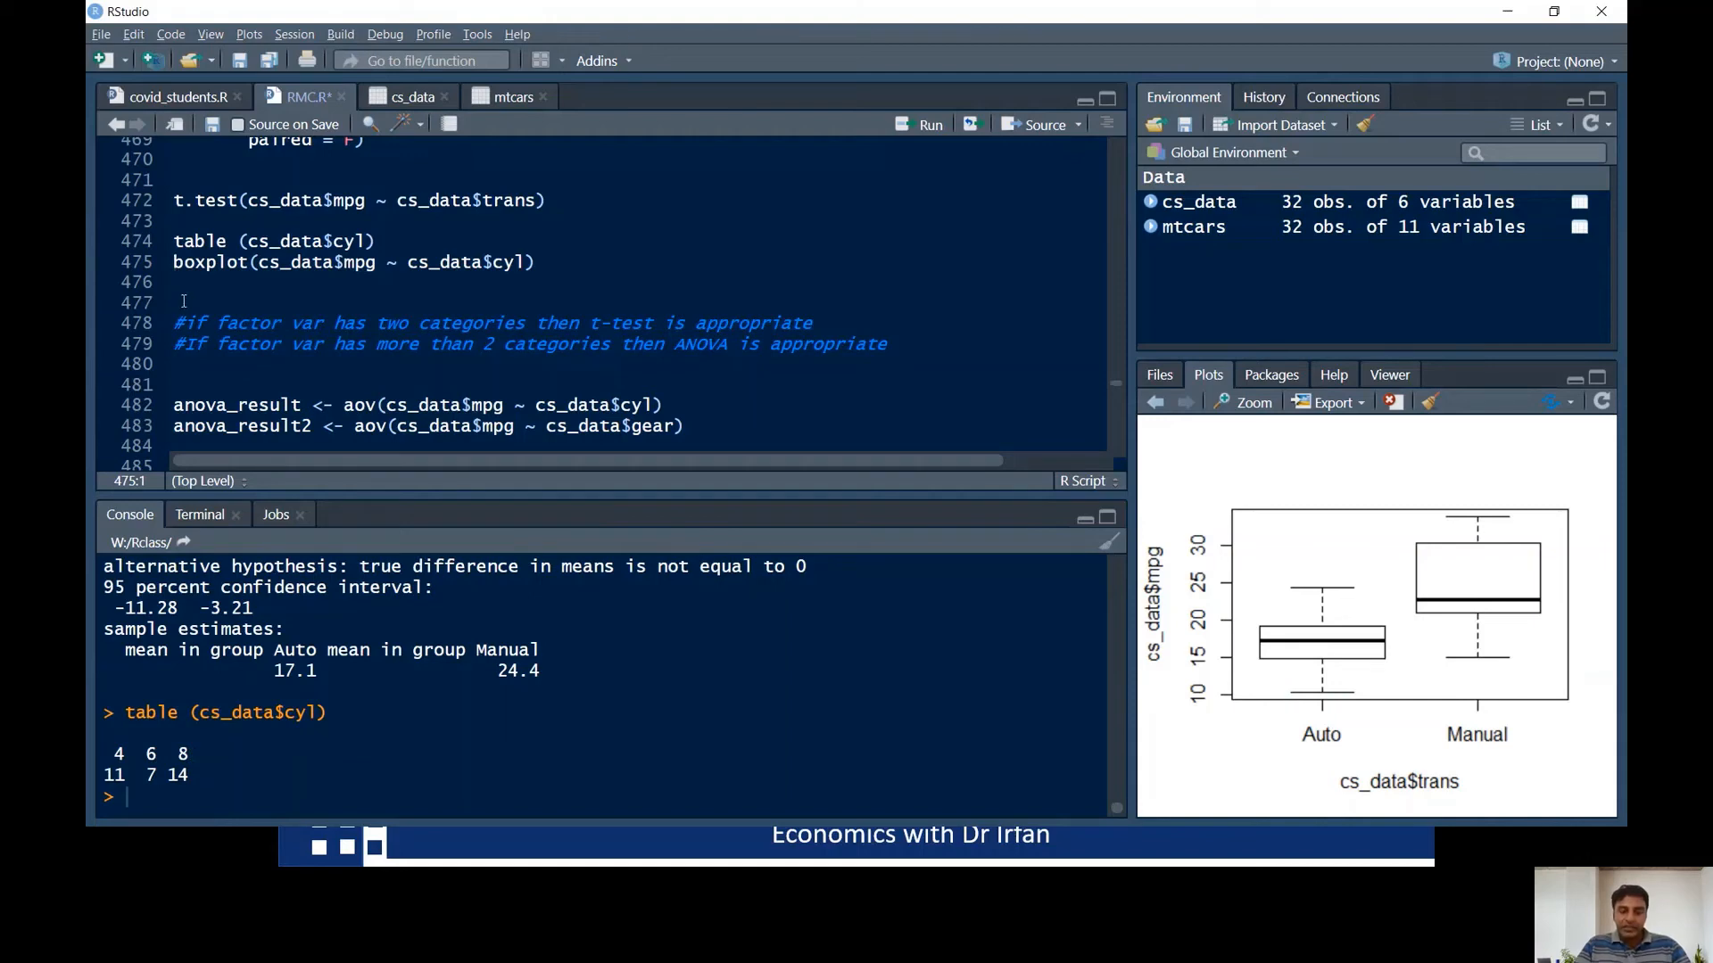
pyautogui.press('Return')
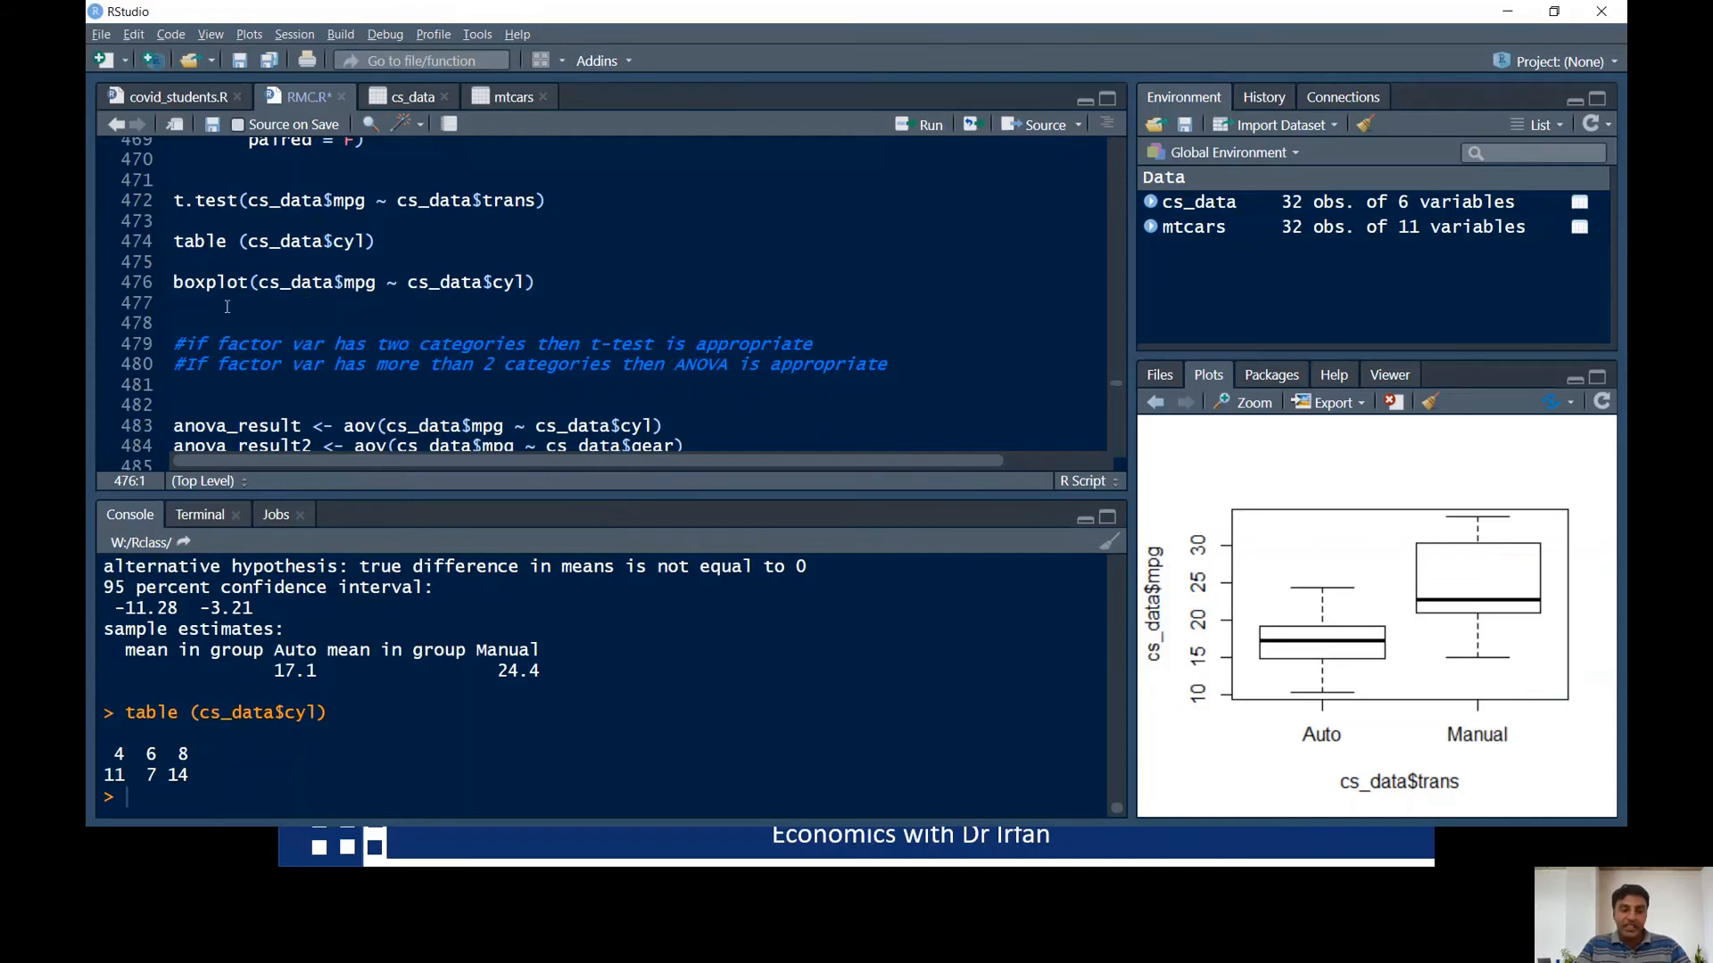
pyautogui.hotkey('ctrl', 'Return')
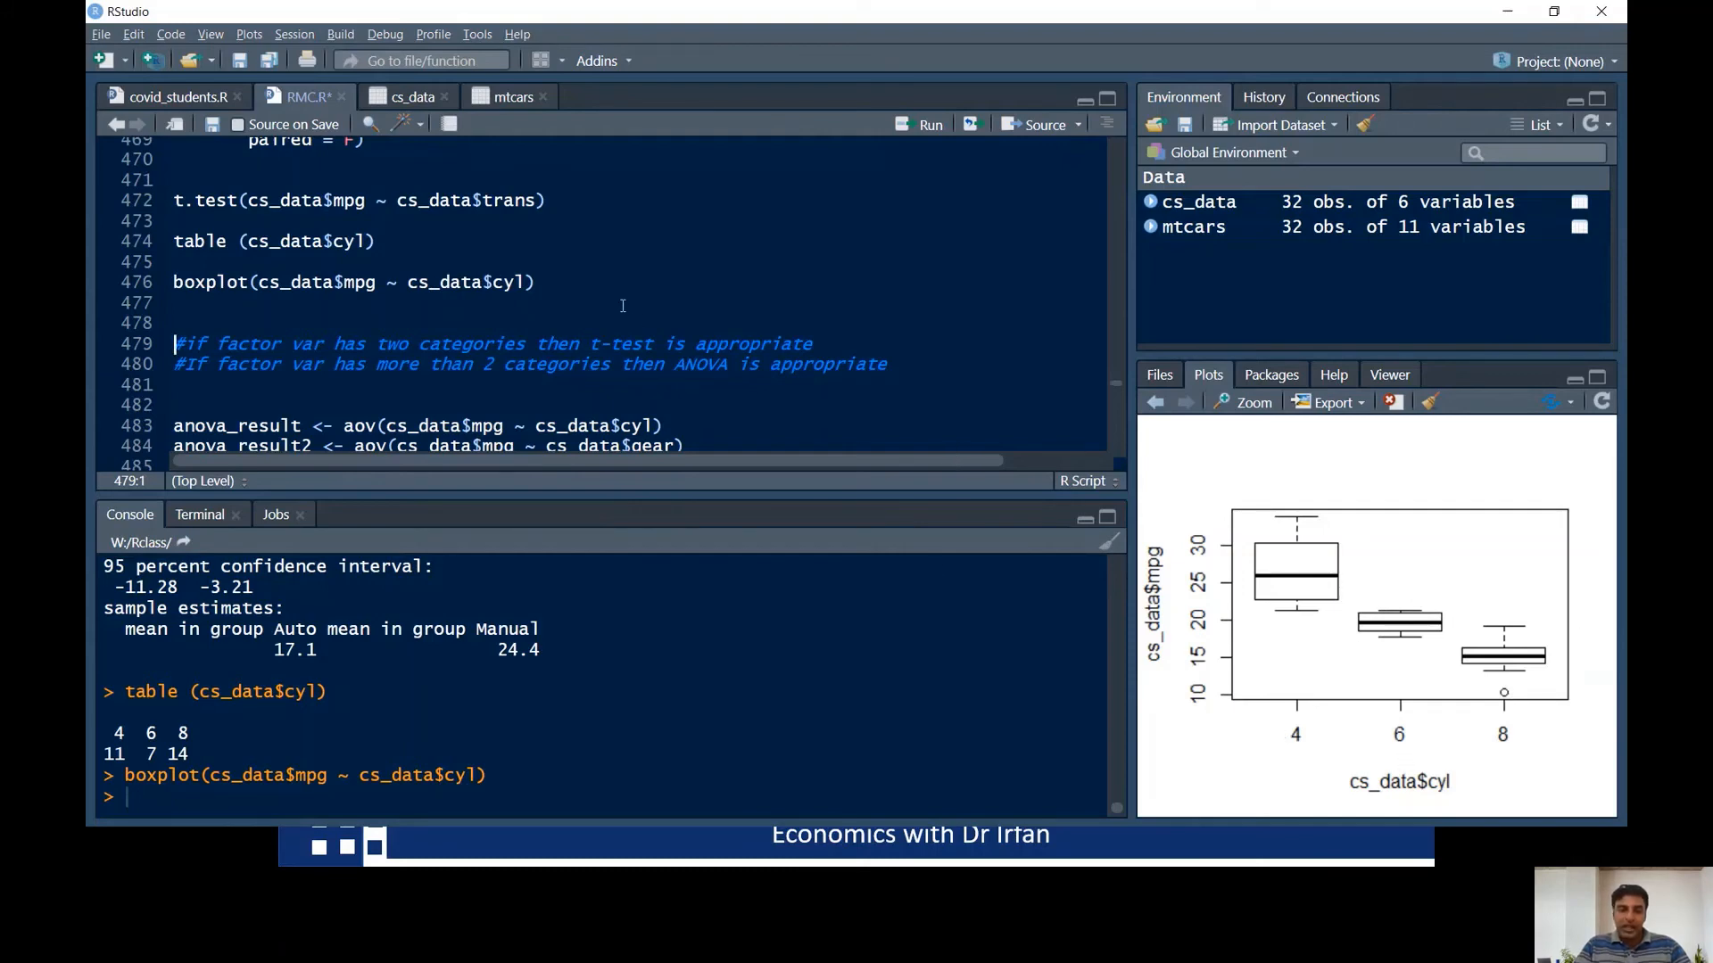
# - Insert a blank line after the anova_result assignment and delete the anova_result2 assignment below it
pyautogui.click(711, 414)
pyautogui.press('Down')
pyautogui.press('Down')
pyautogui.press('Return')
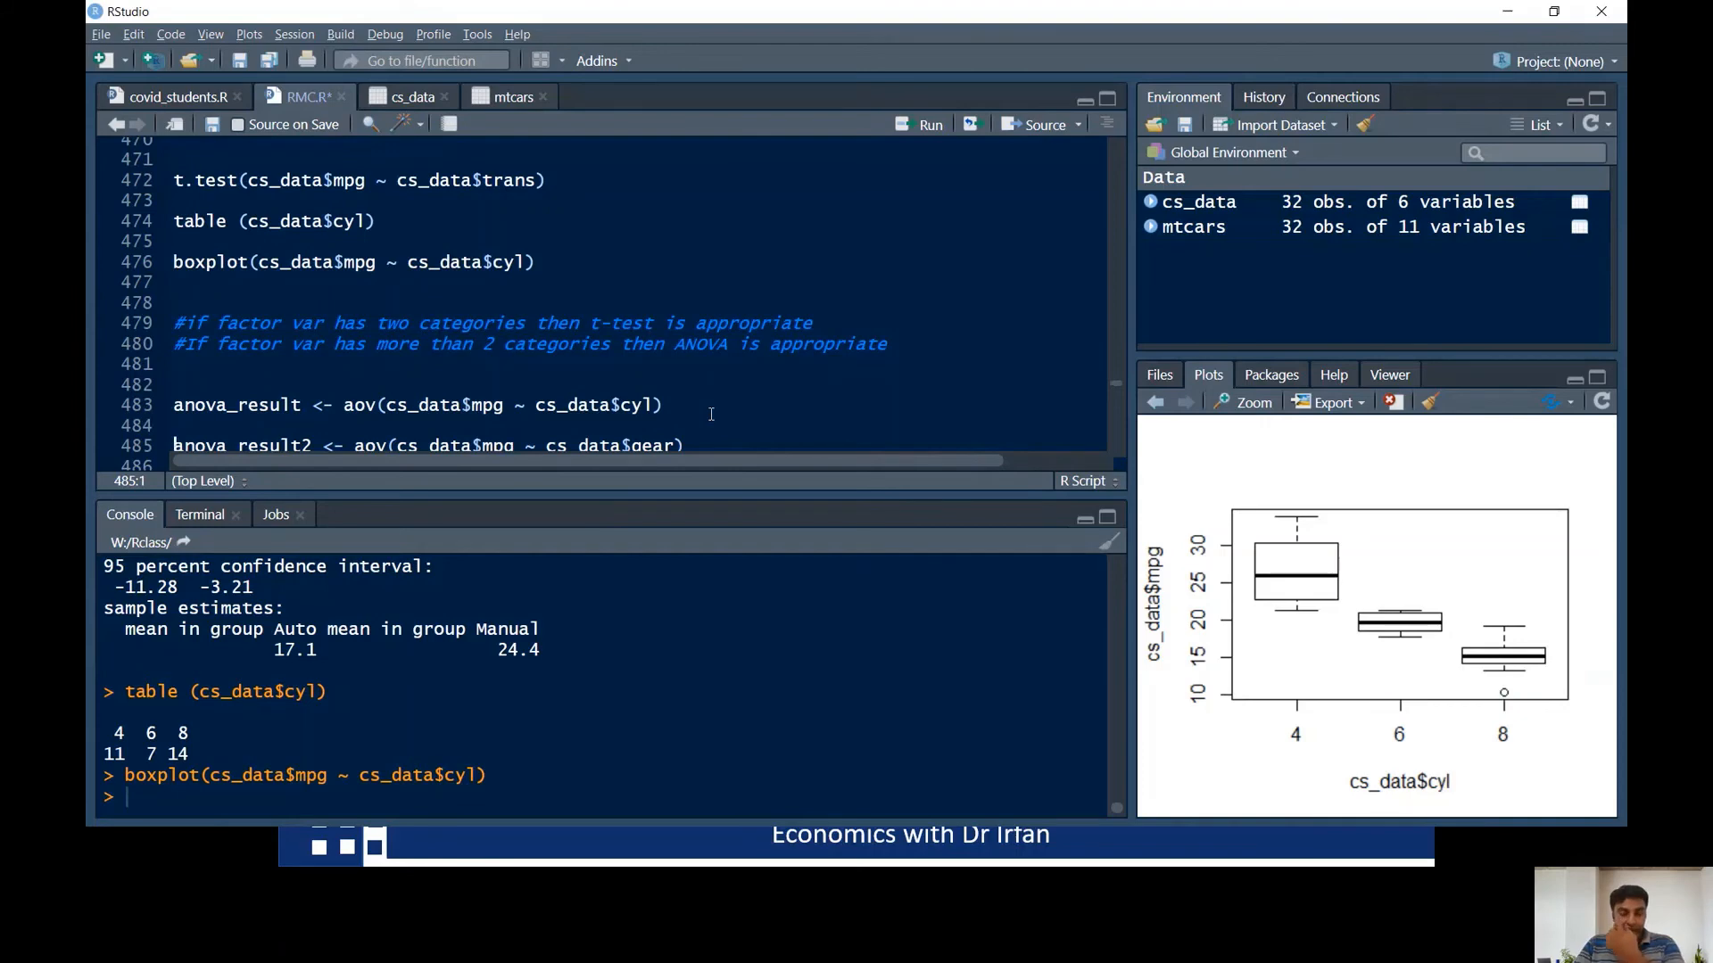
pyautogui.press('Down')
pyautogui.press('Up')
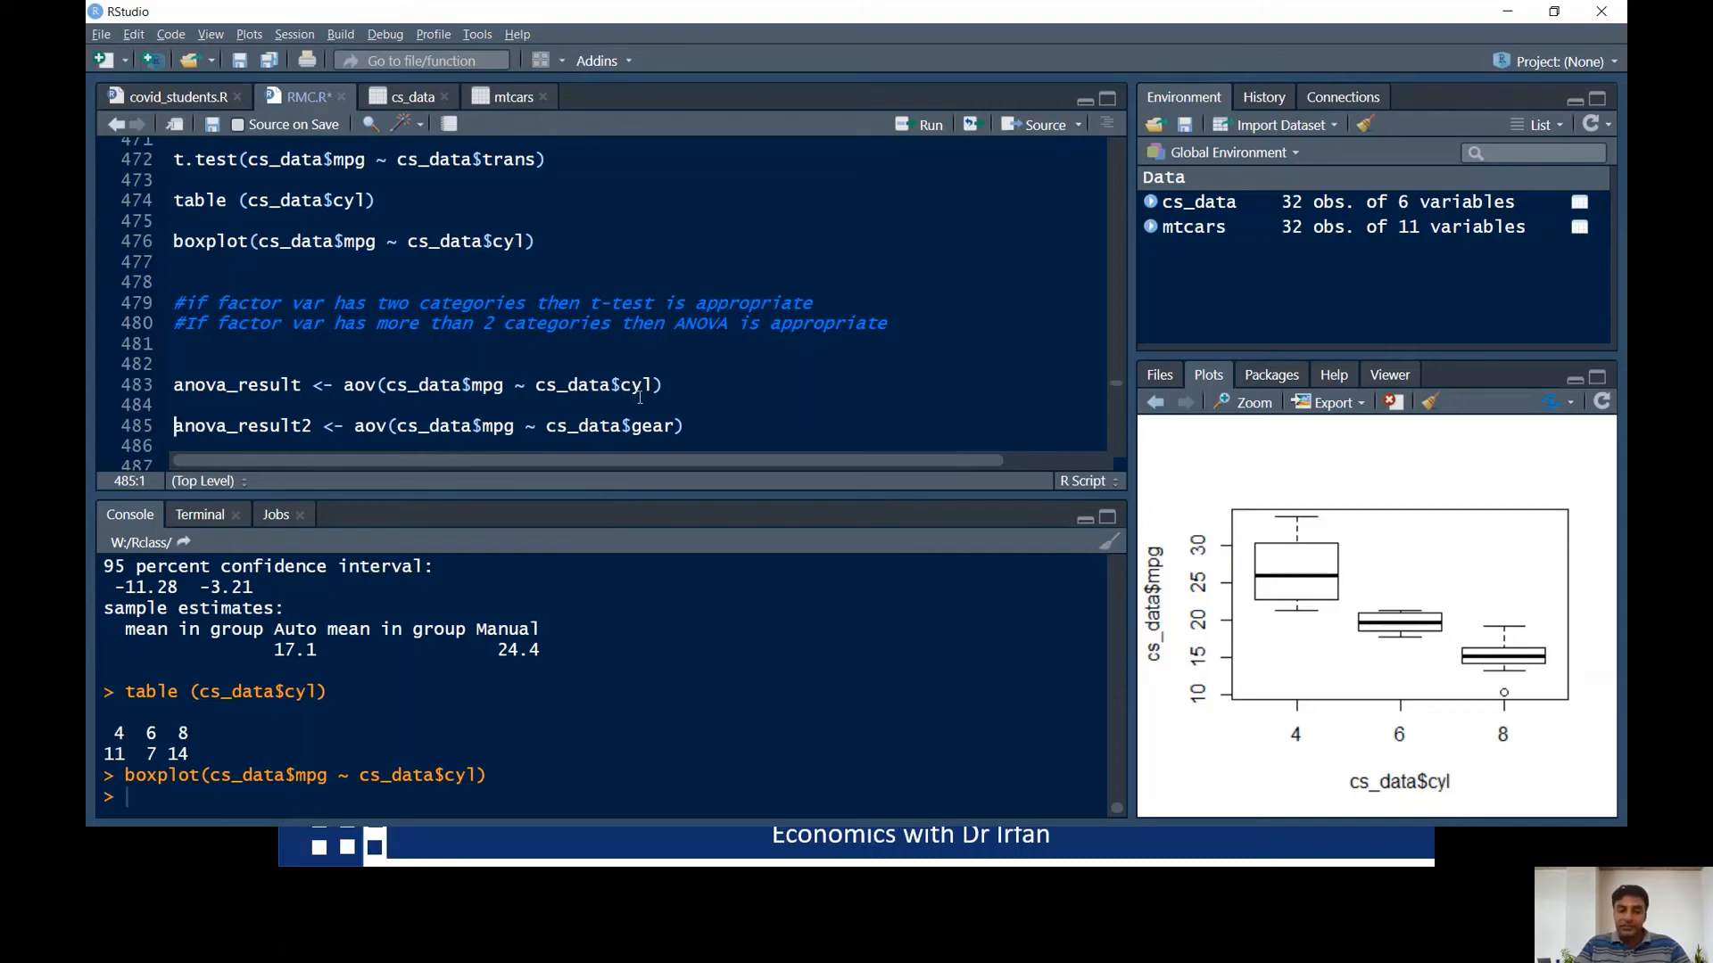
pyautogui.tripleClick(184, 432)
pyautogui.press('BackSpace')
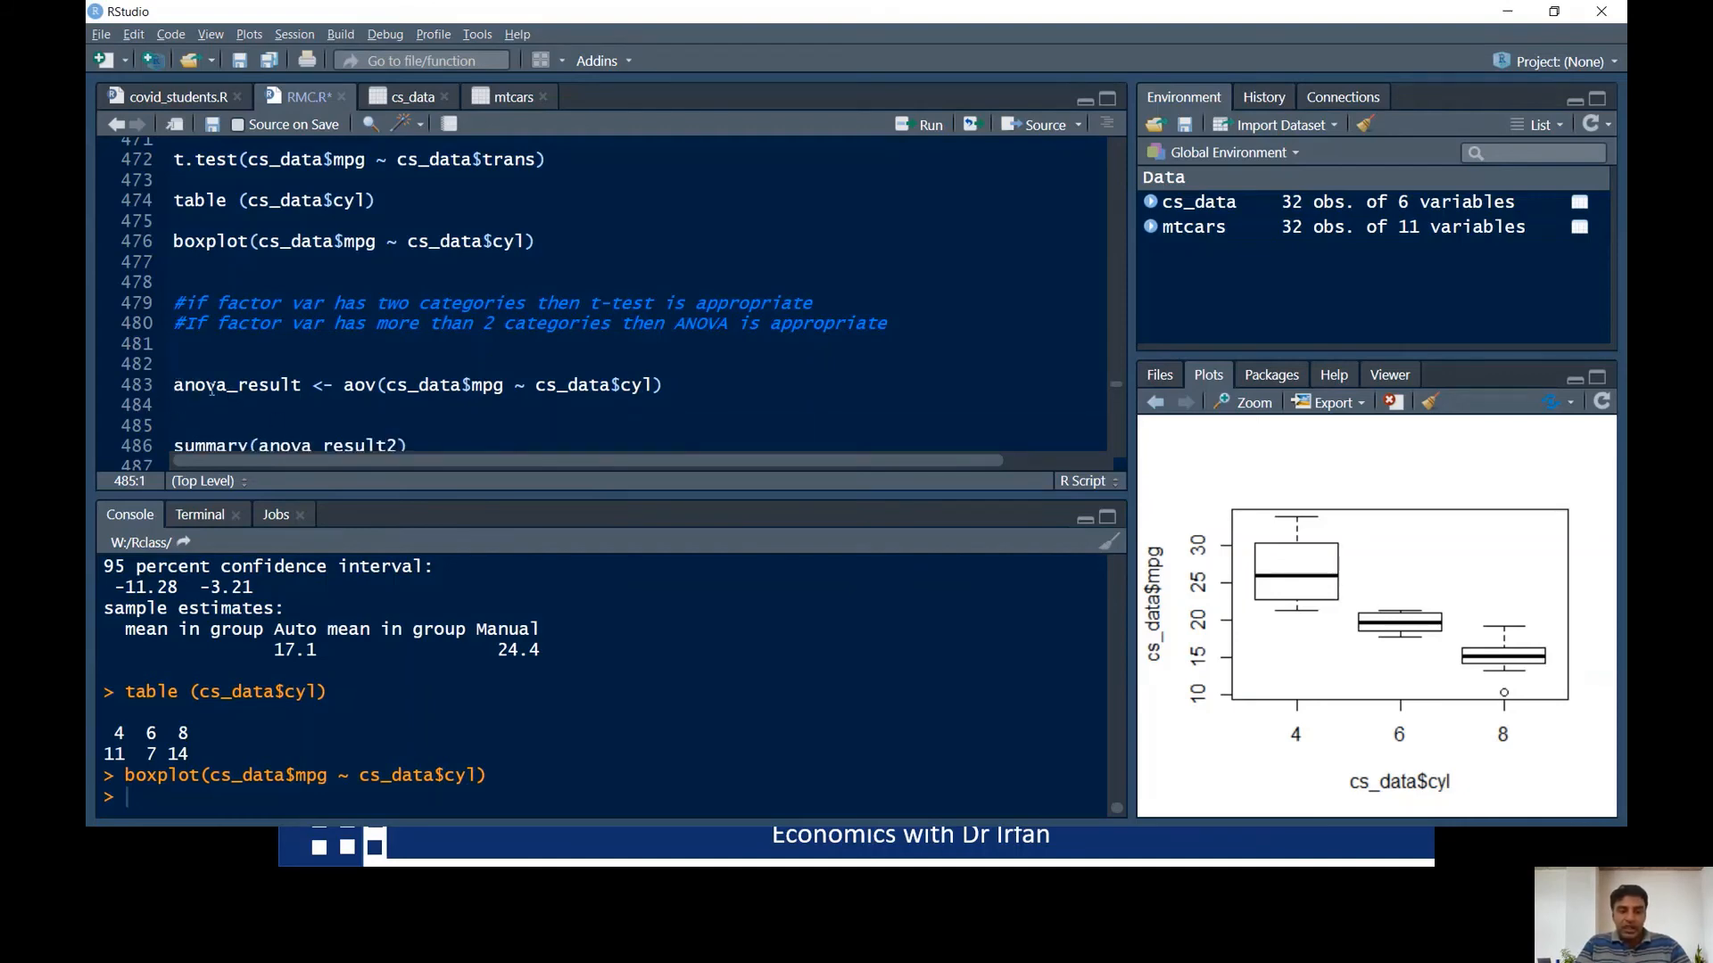
# - Run anova_result <- aov(cs_data$mpg ~ cs_data$cyl) and widen the workspace object list to show the full object name
pyautogui.moveTo(301, 385); pyautogui.dragTo(172, 384)
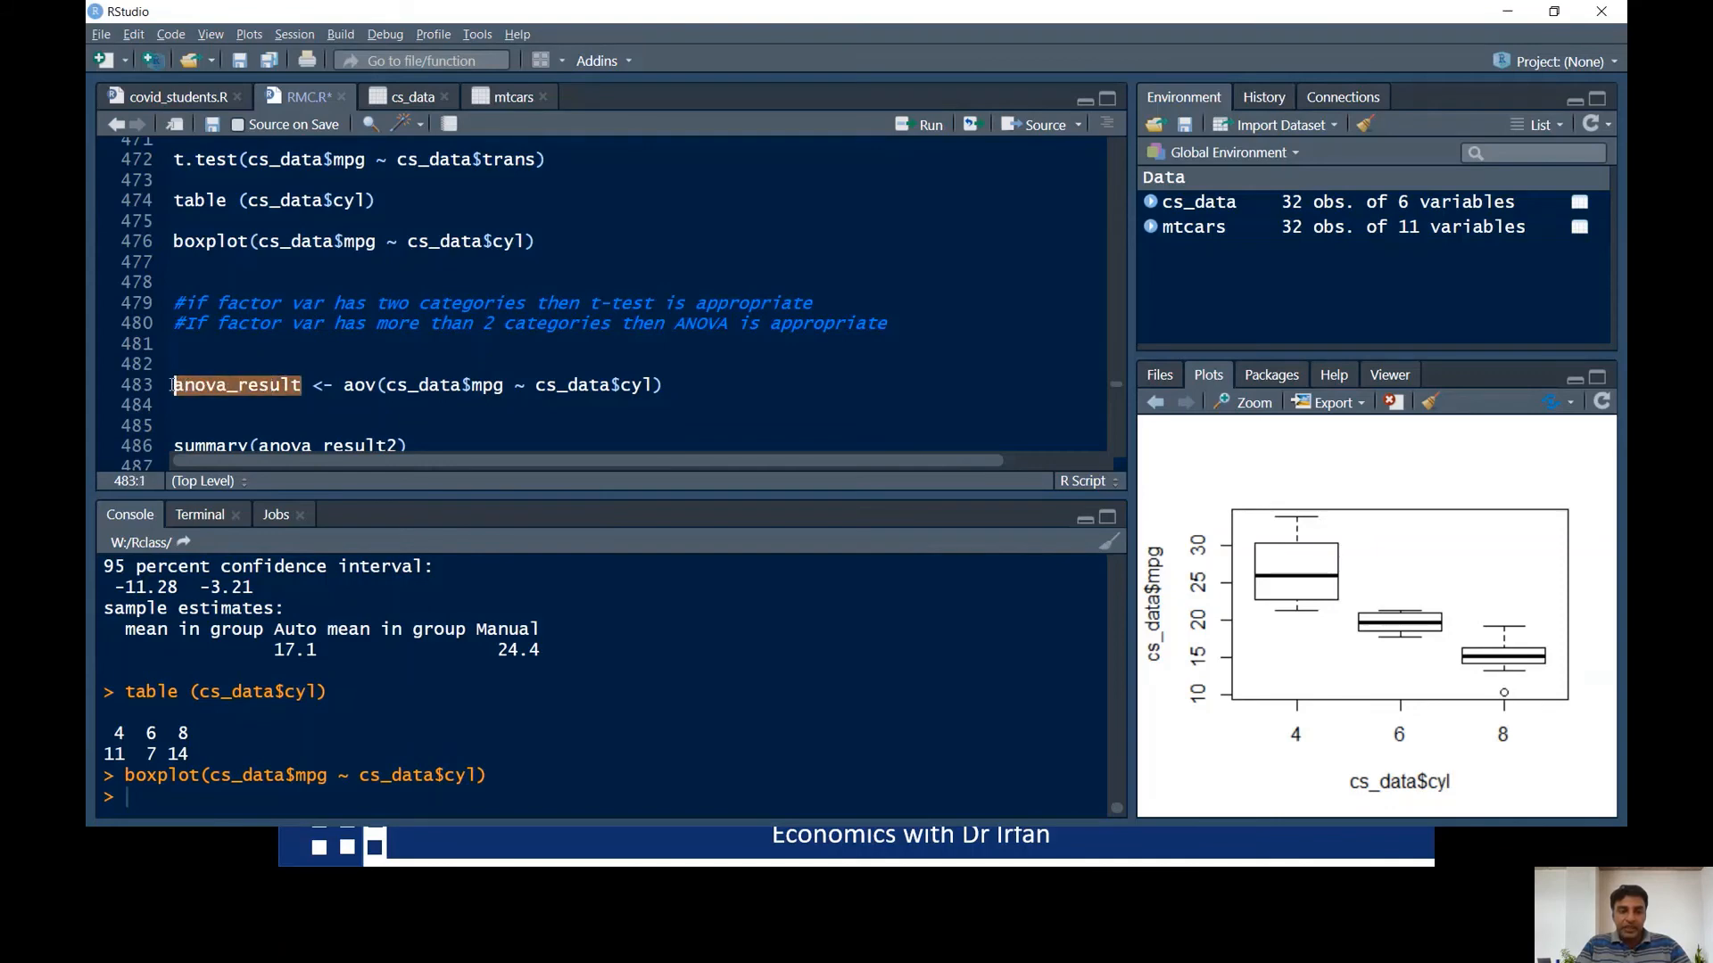
pyautogui.click(254, 411)
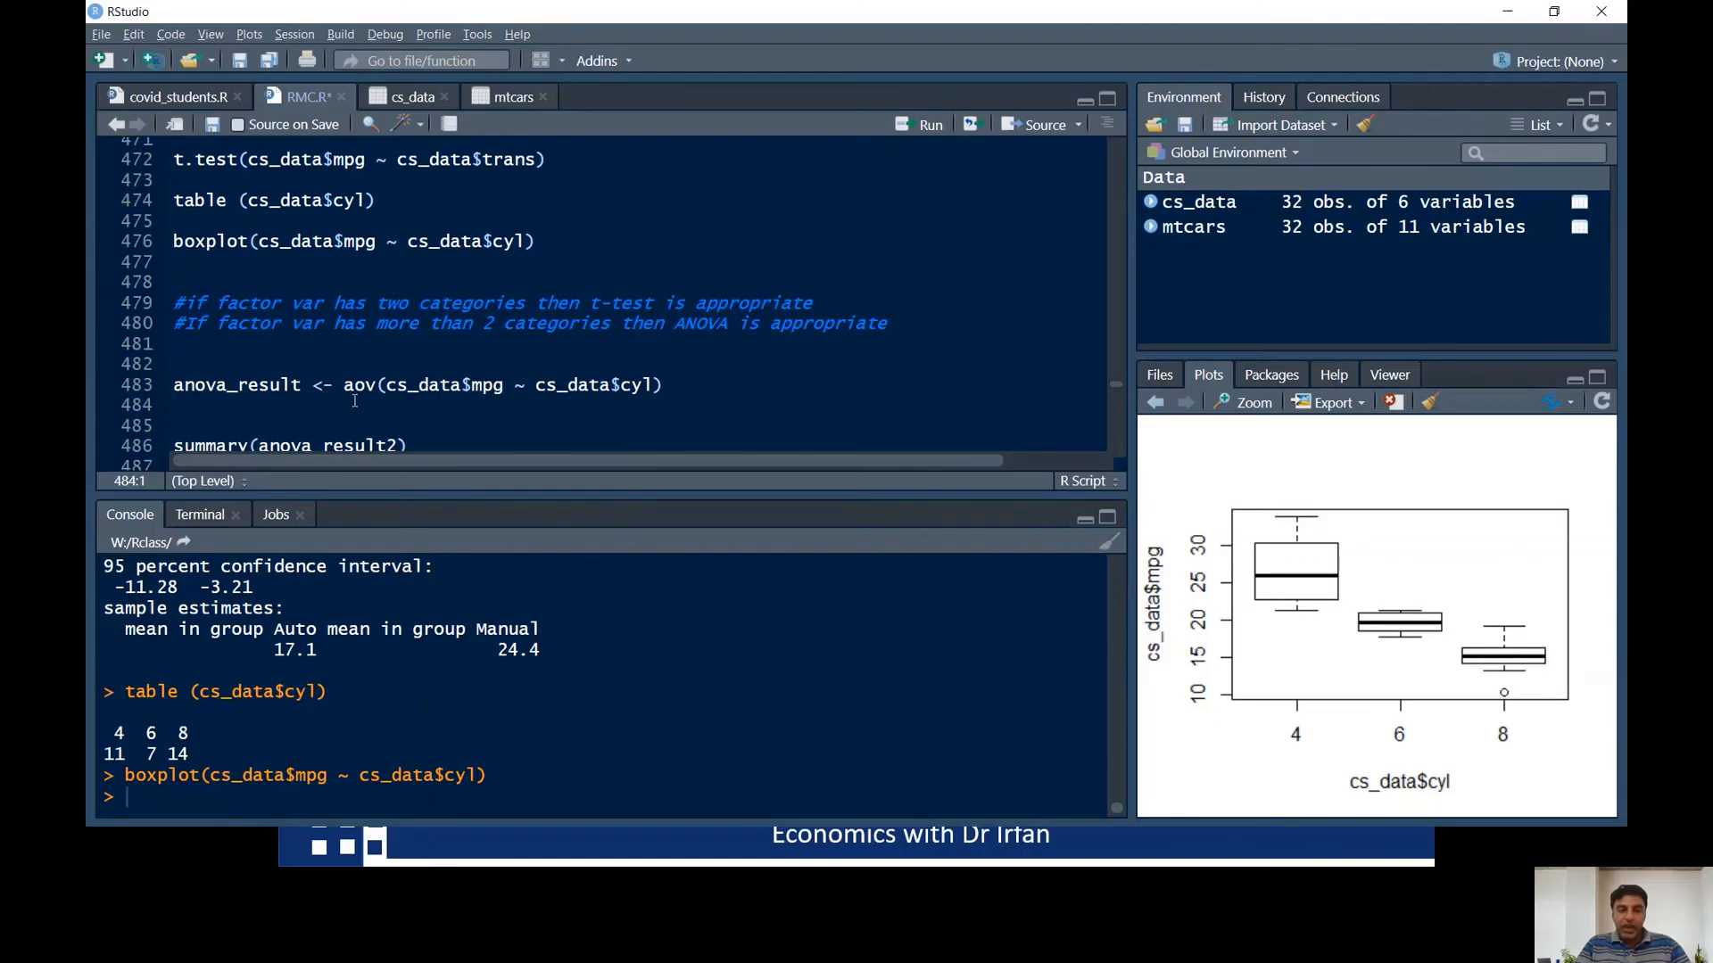
pyautogui.moveTo(380, 386); pyautogui.dragTo(346, 385)
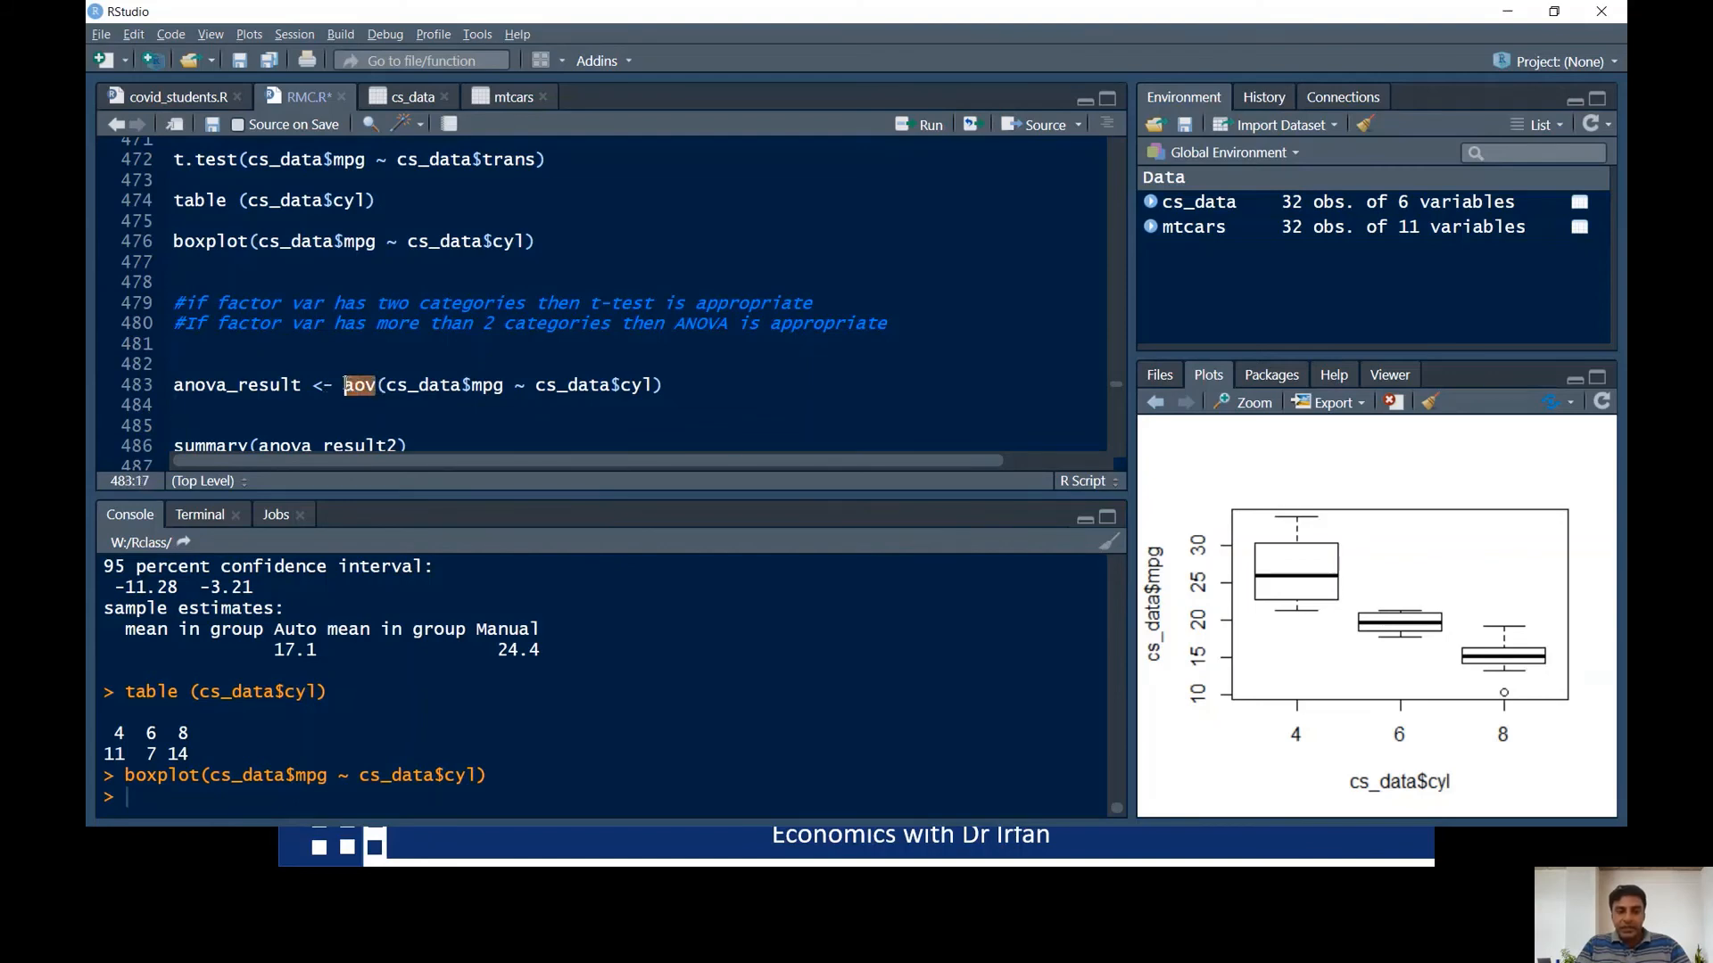
pyautogui.click(460, 402)
pyautogui.click(184, 384)
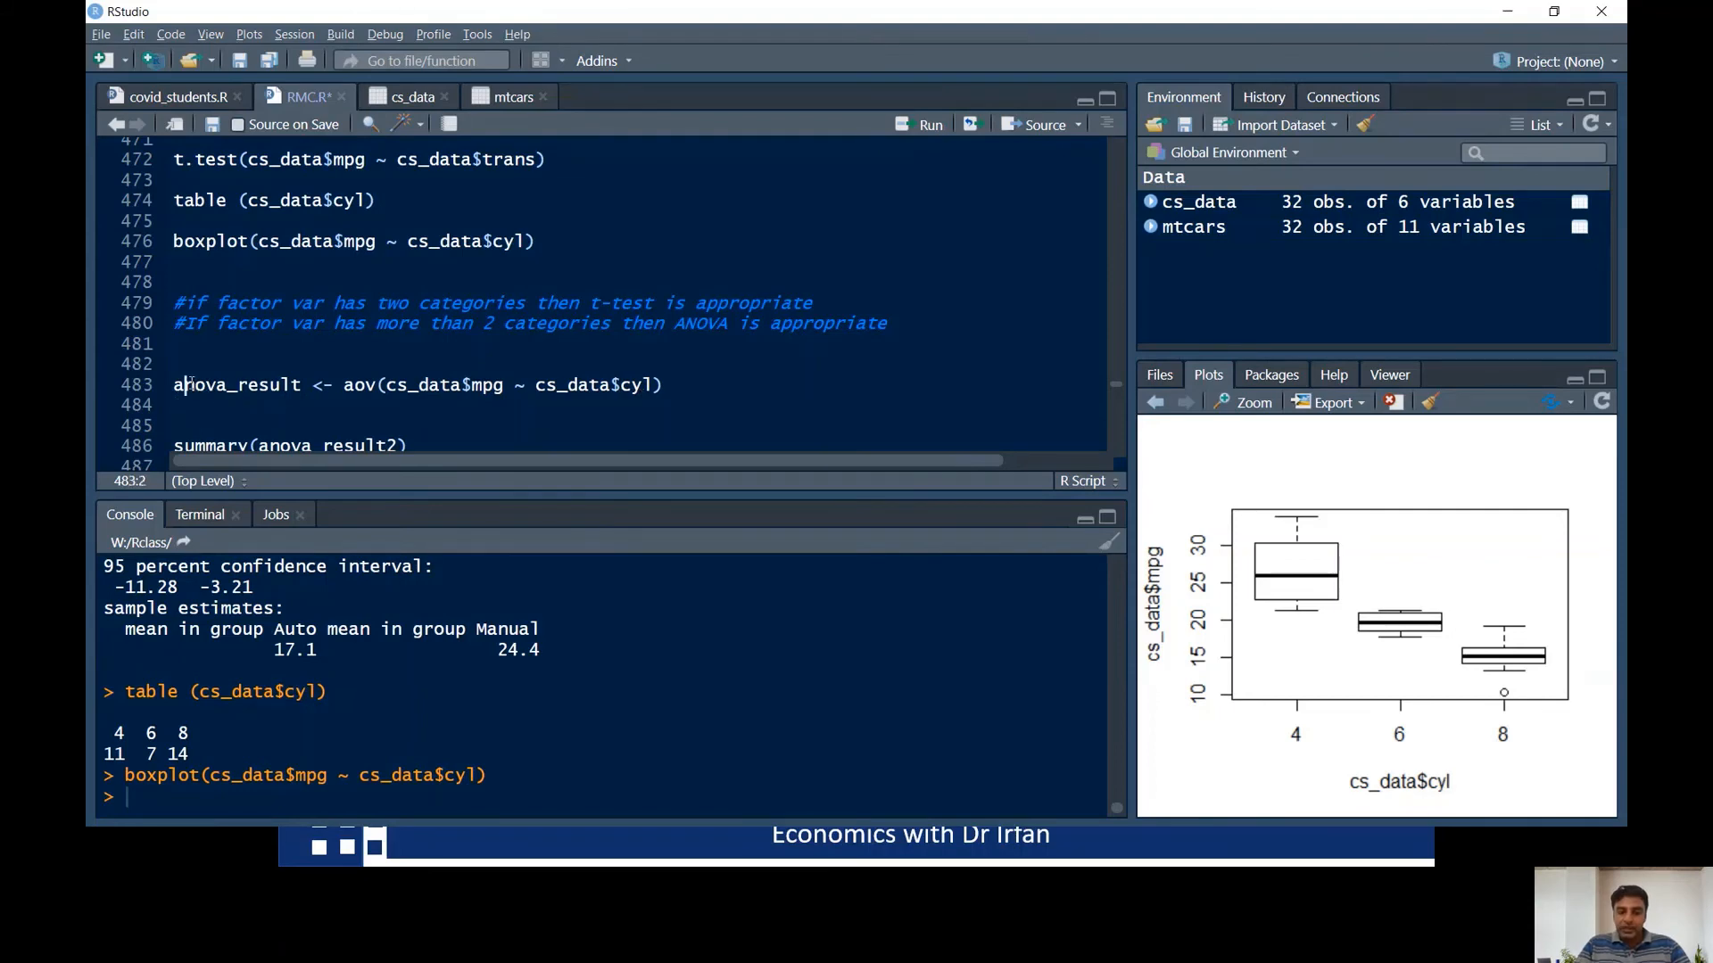
pyautogui.hotkey('ctrl', 'Return')
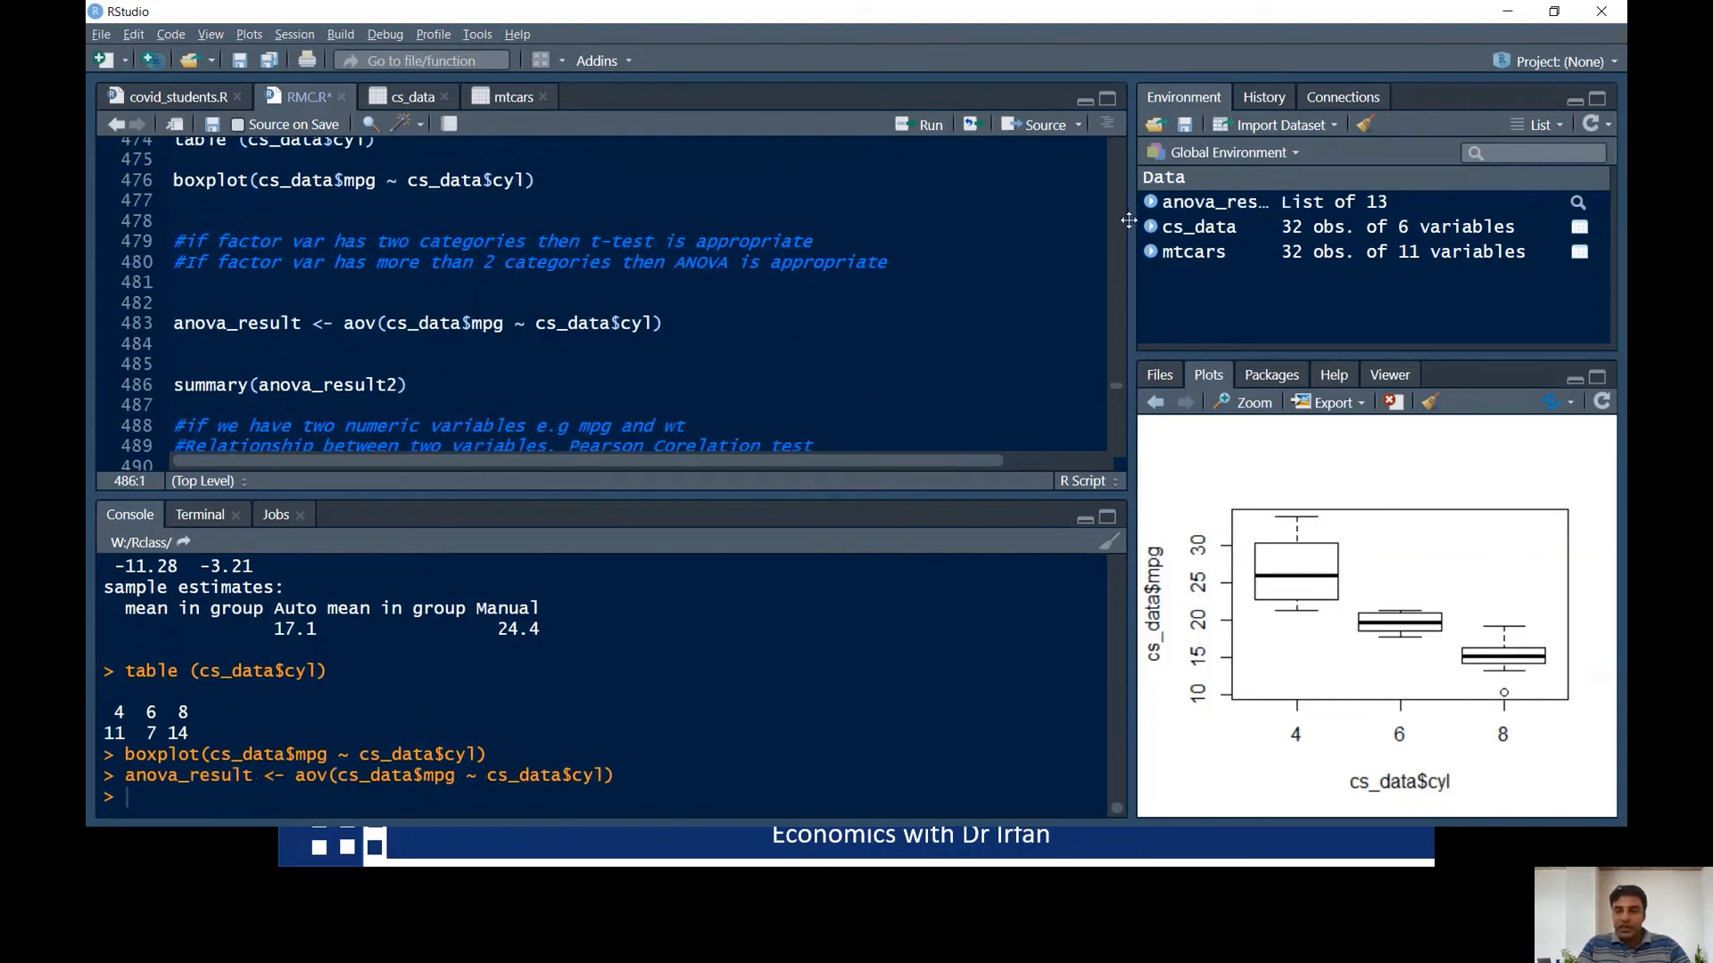
pyautogui.moveTo(1133, 219); pyautogui.dragTo(1056, 218)
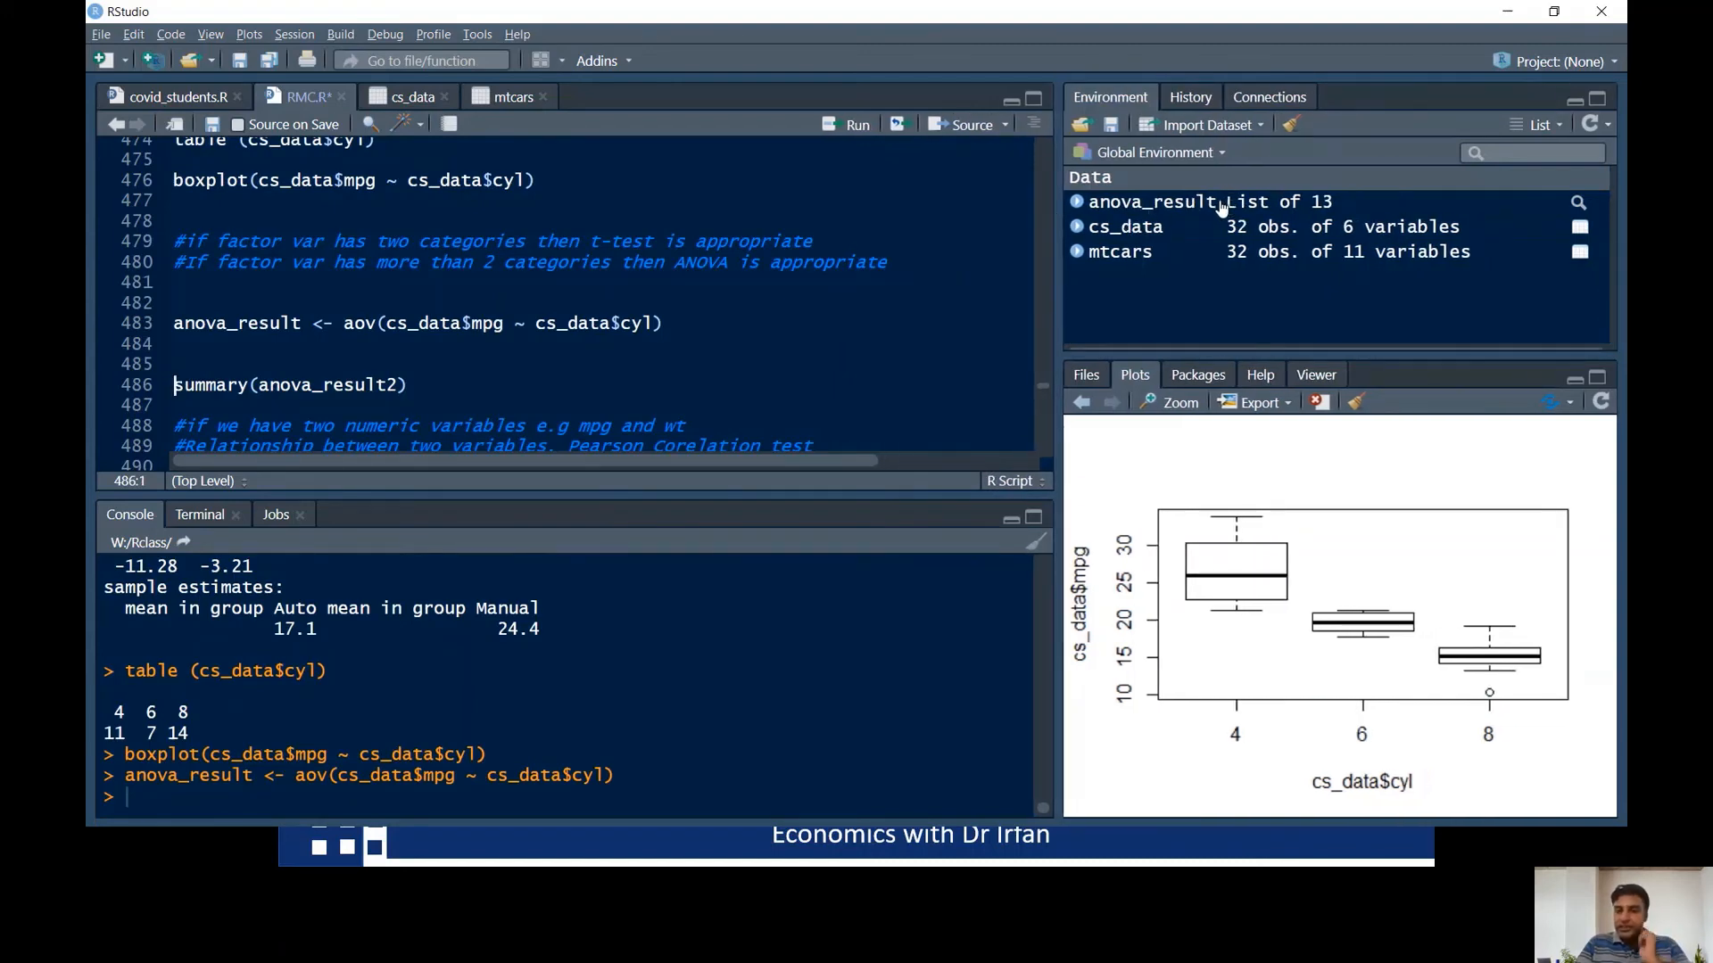
# - Change the summary call to summary(anova_result) and run it, highlighting the p-value in the ANOVA output
pyautogui.click(400, 384)
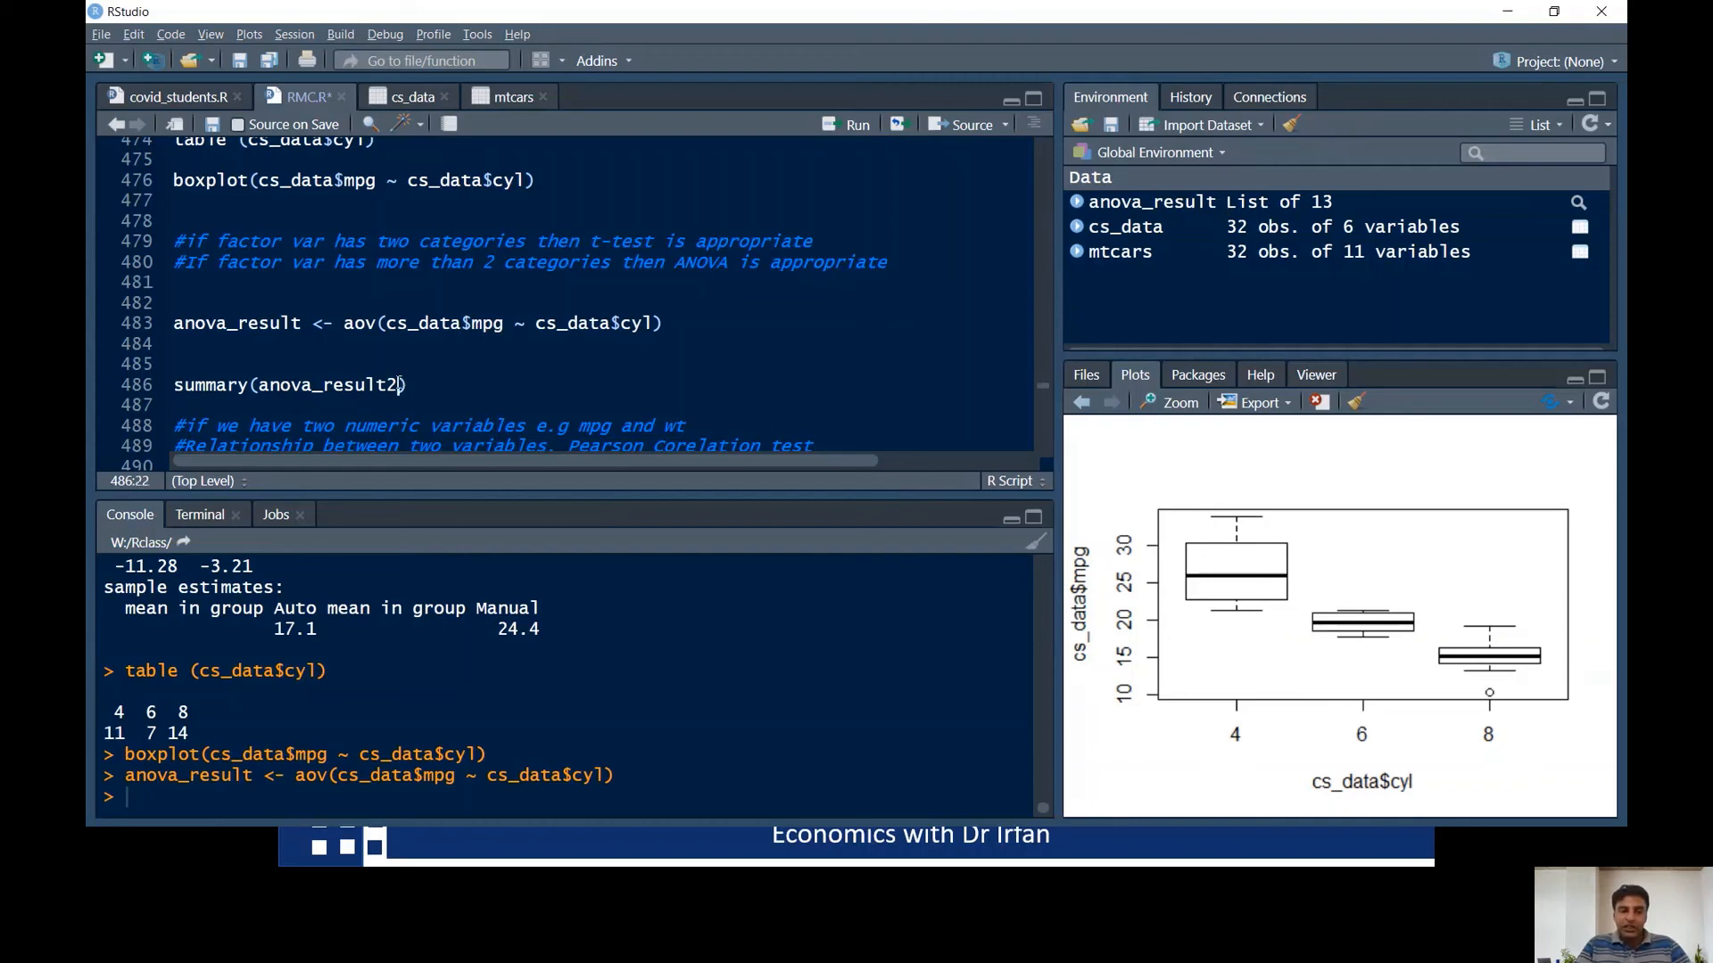
pyautogui.press('BackSpace')
pyautogui.press('Down')
pyautogui.click(195, 384)
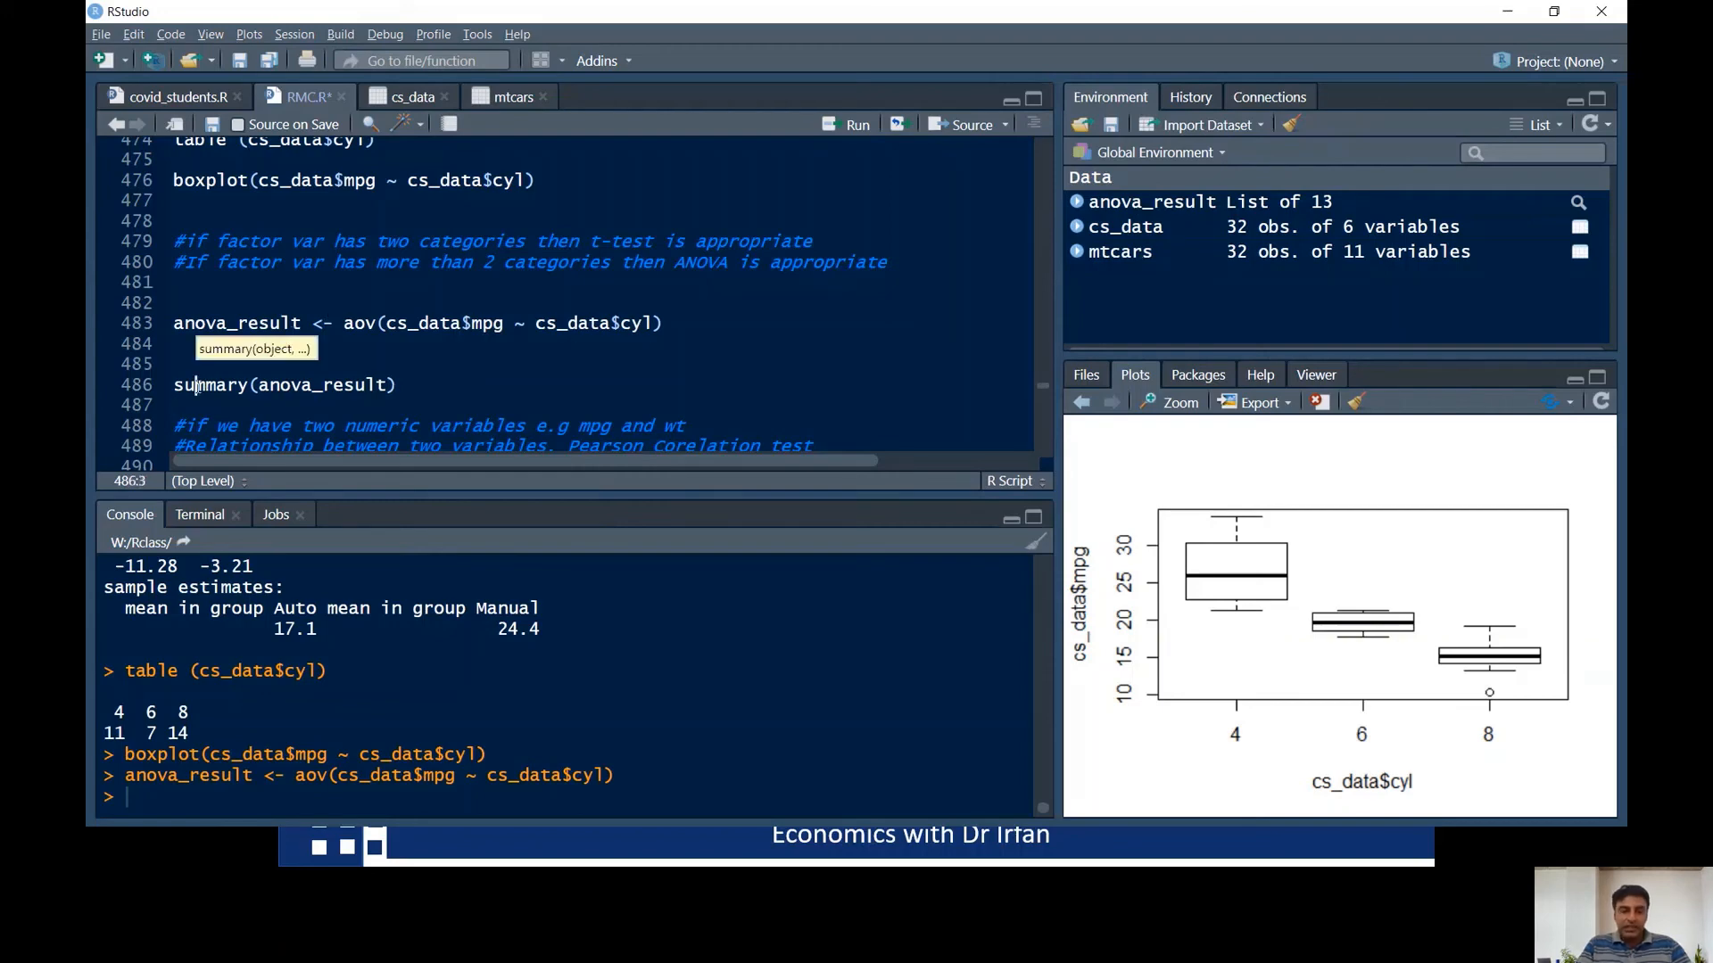
pyautogui.hotkey('ctrl', 'Return')
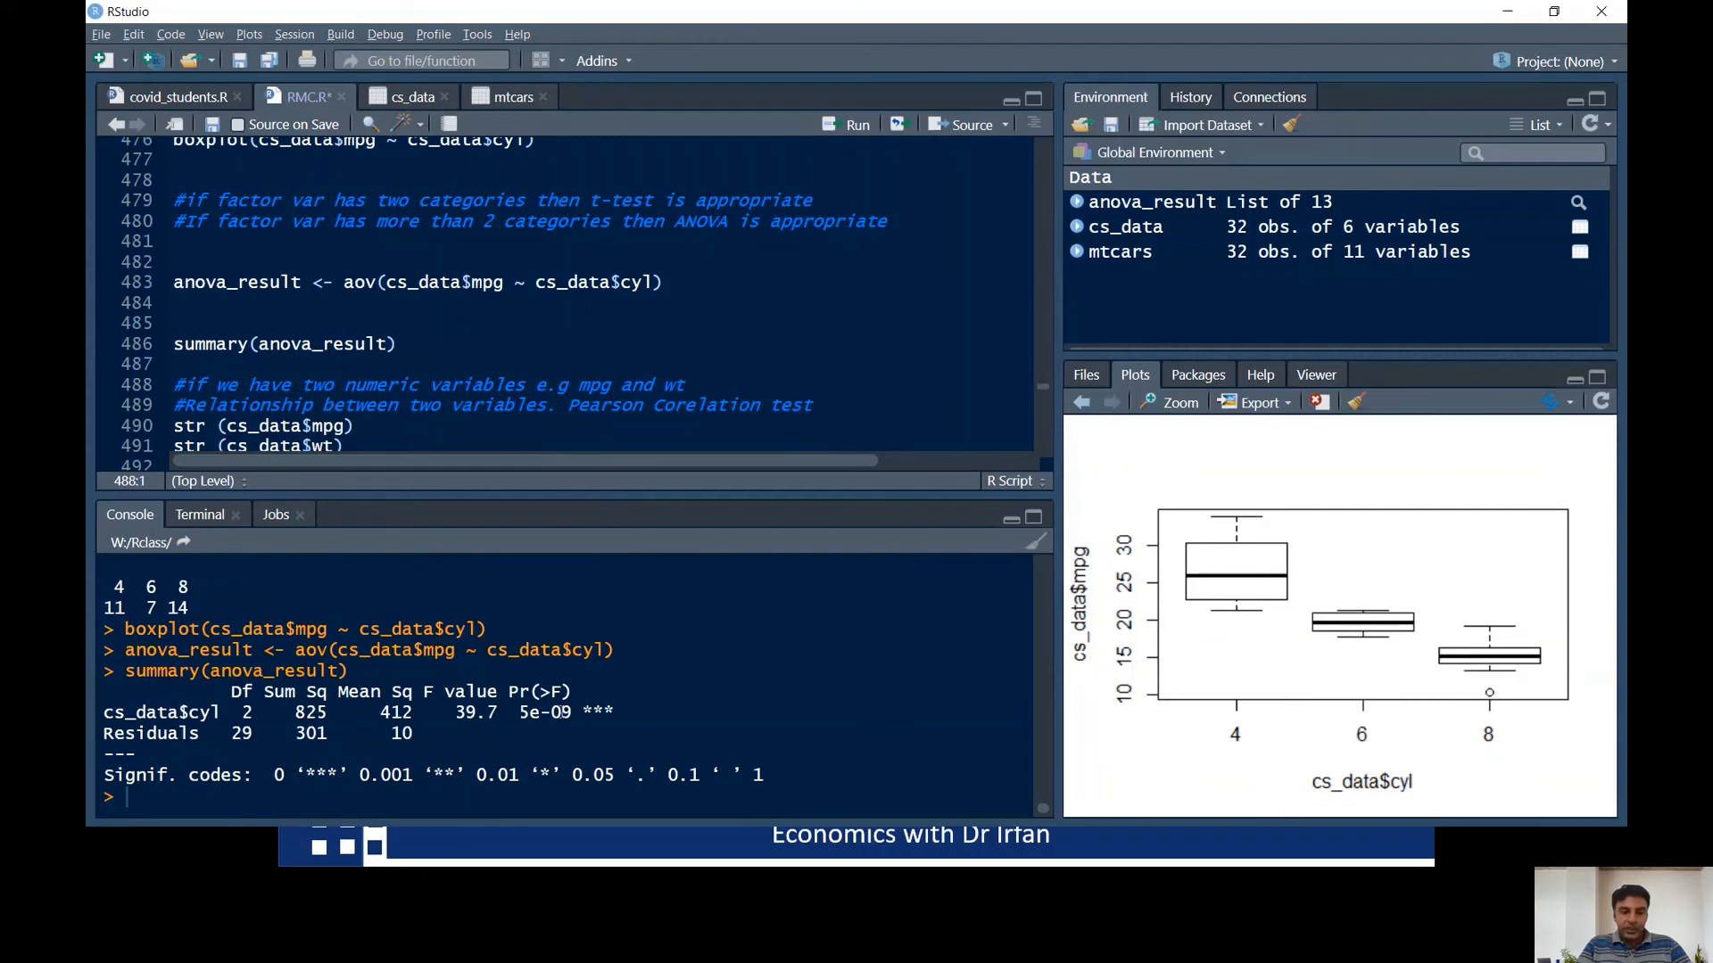
pyautogui.moveTo(573, 713); pyautogui.dragTo(519, 713)
pyautogui.click(557, 735)
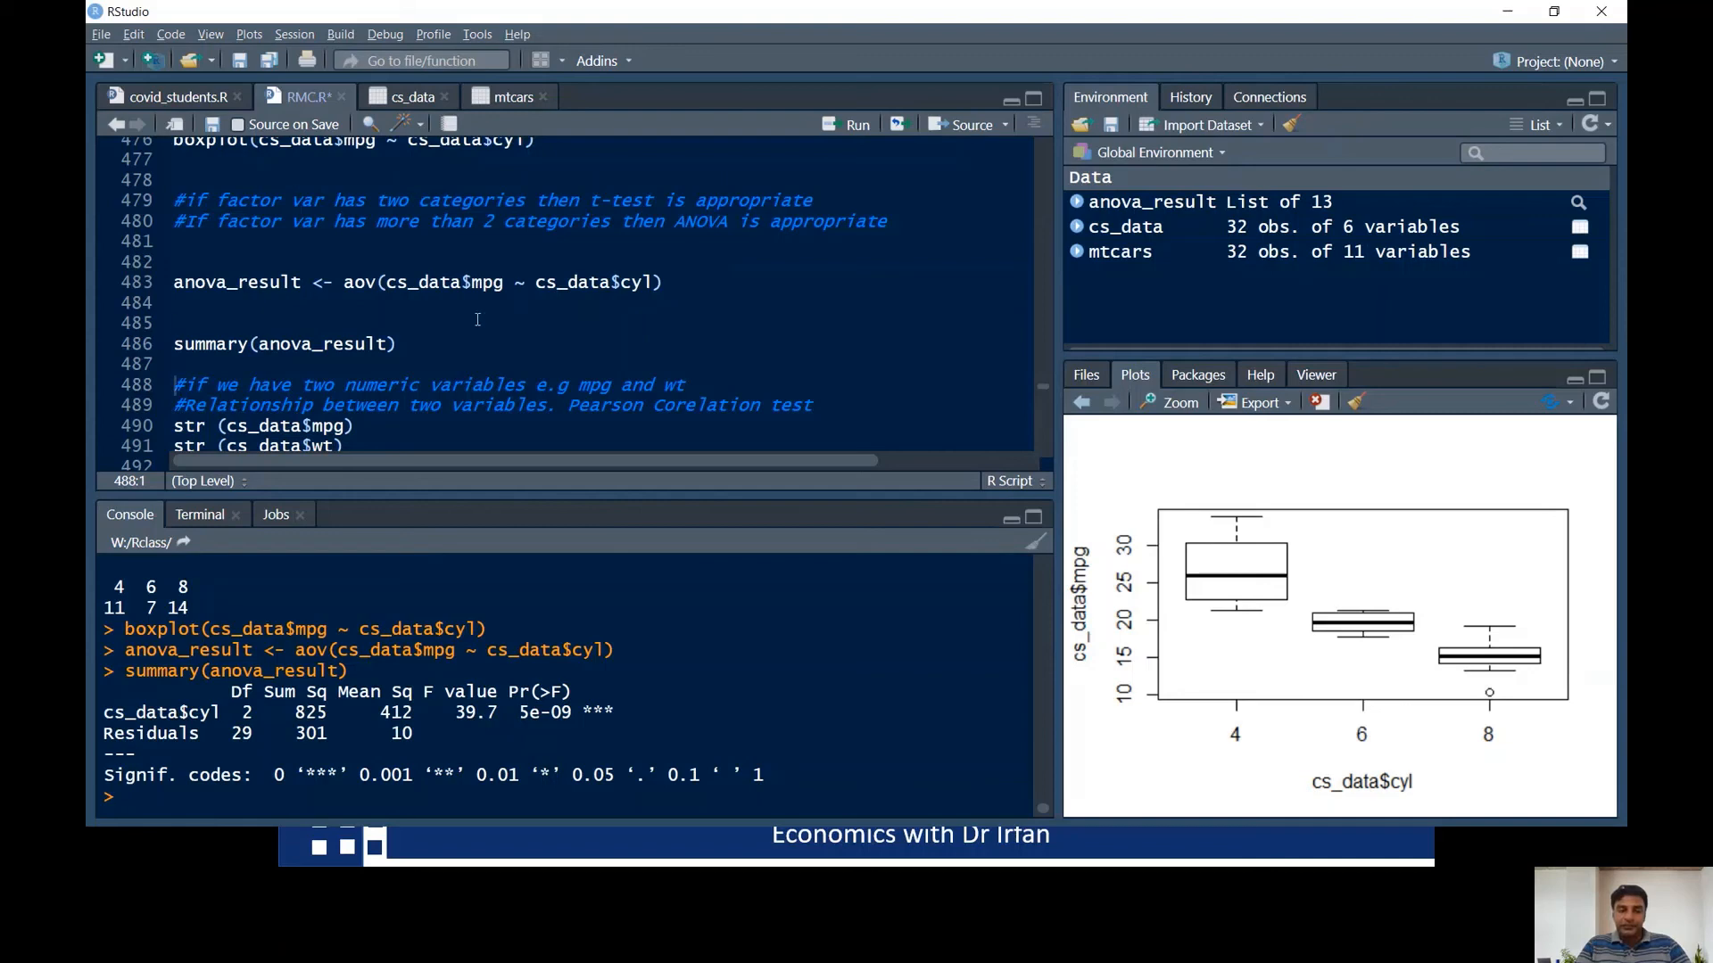
# - Examine the Pearson correlation comments and the str calls for cs_data$mpg and cs_data$wt
pyautogui.press('Down')
pyautogui.press('Down')
pyautogui.press('Down')
pyautogui.press('Down')
pyautogui.press('Down')
pyautogui.press('Down')
pyautogui.press('Down')
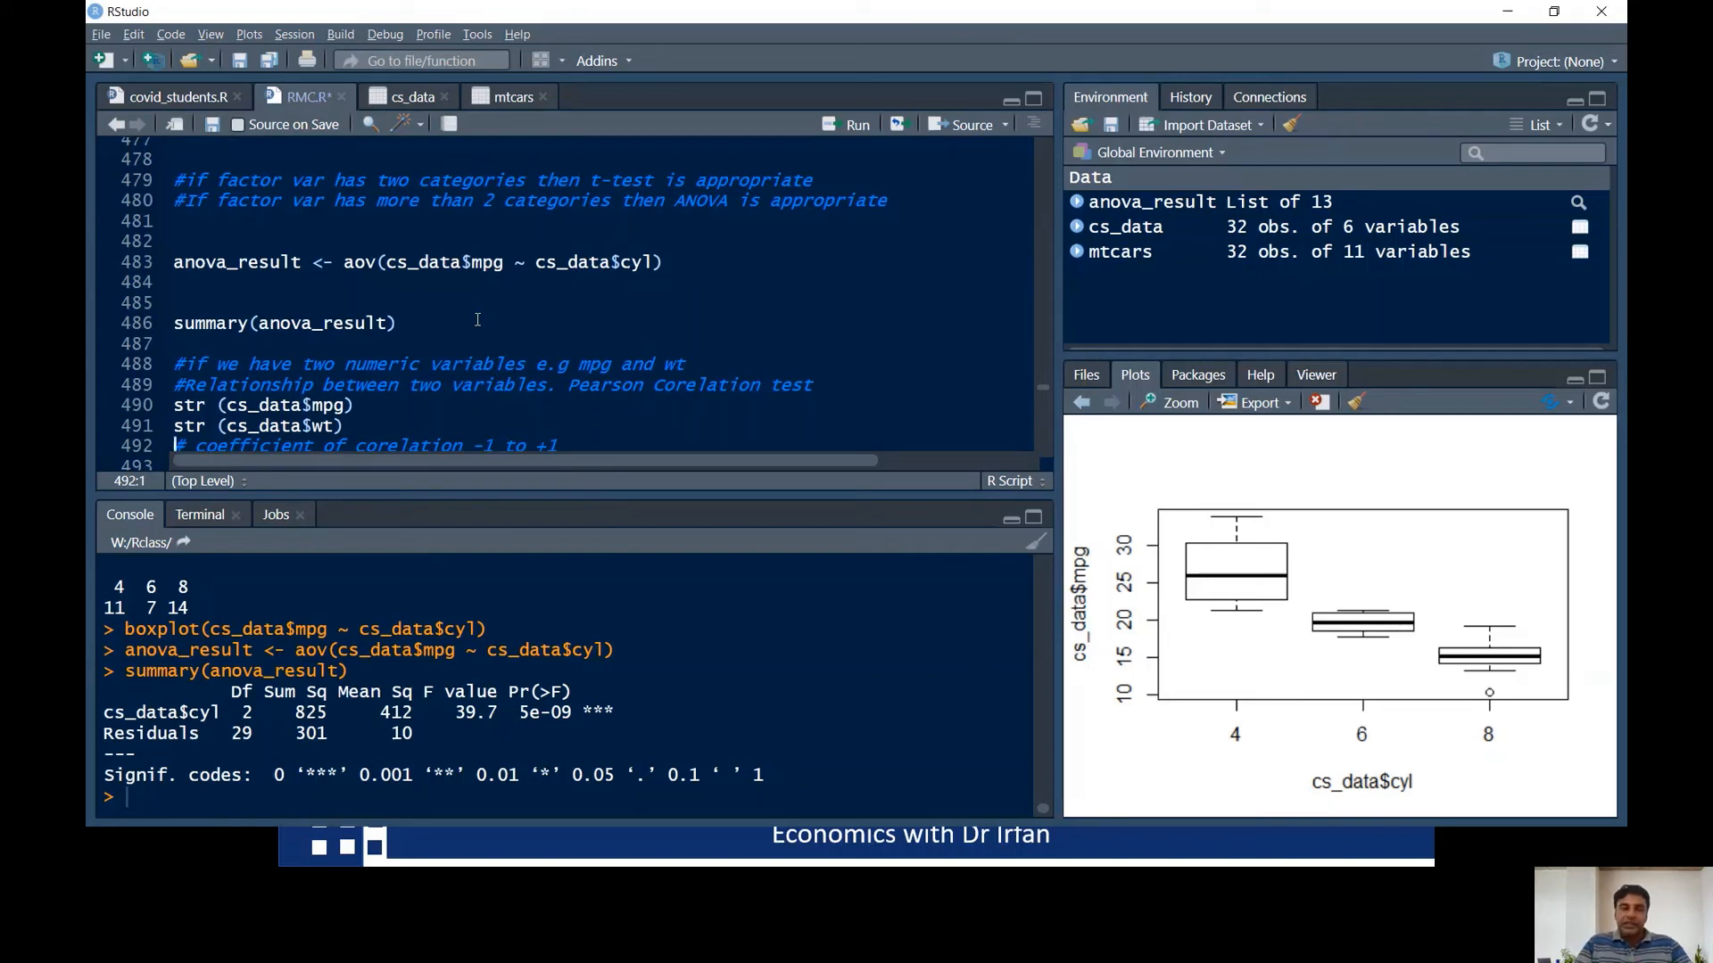
pyautogui.press('Down')
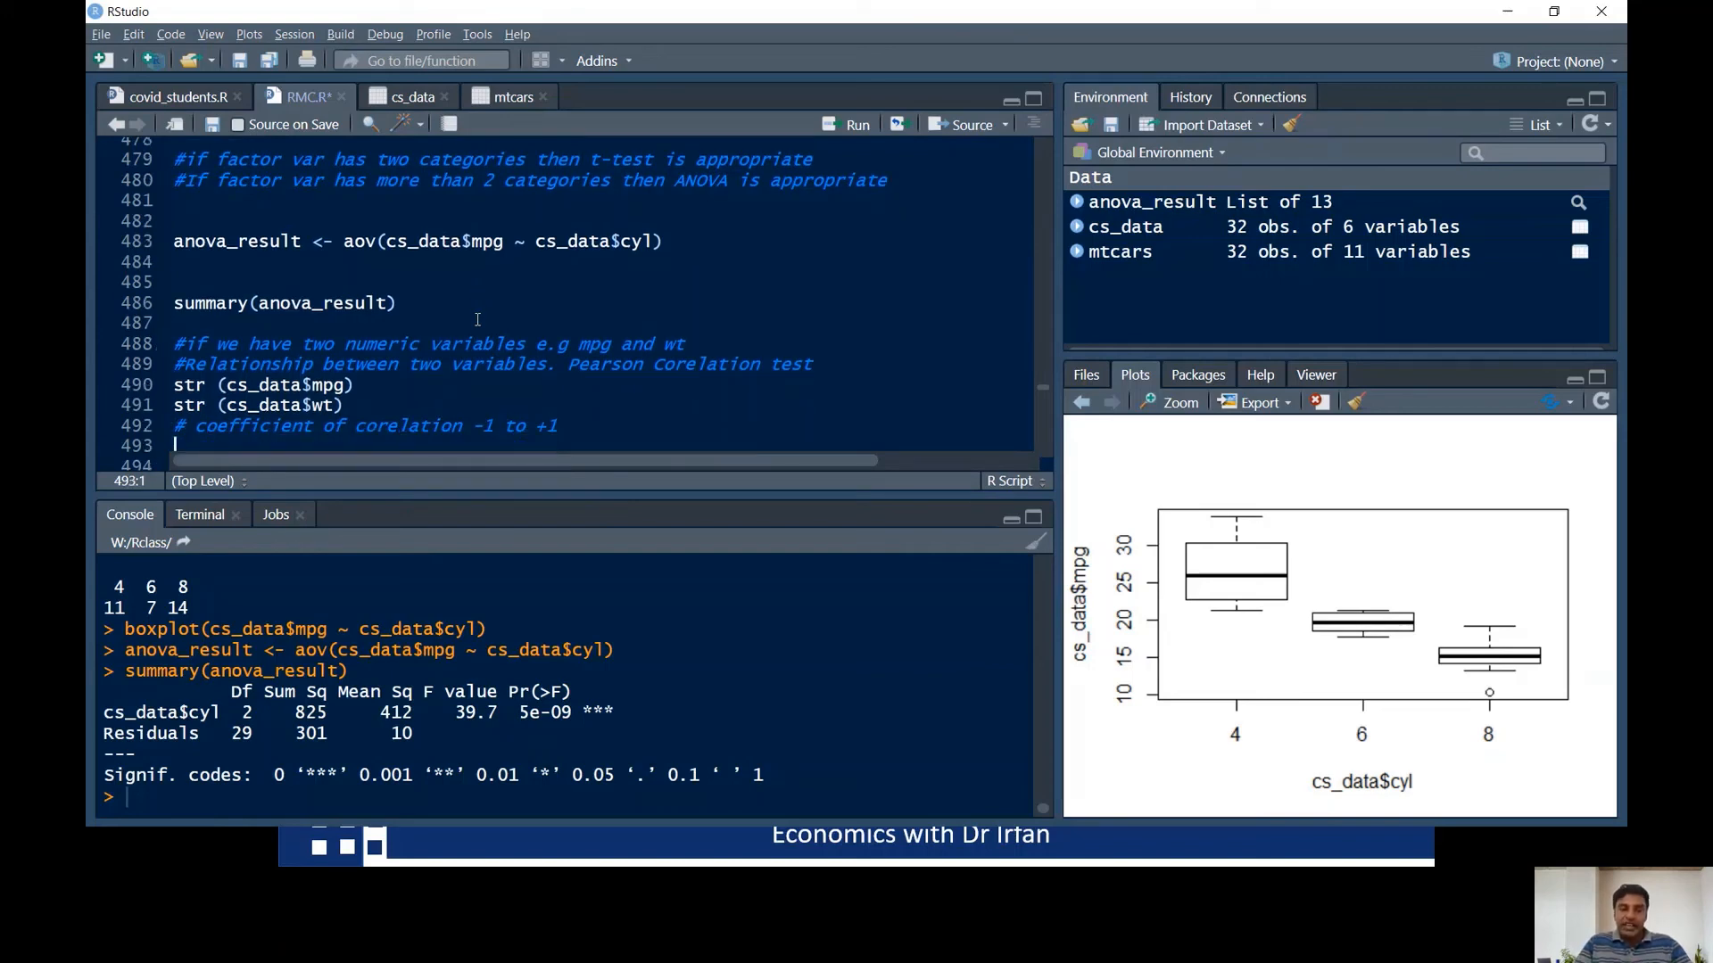
pyautogui.press('Up')
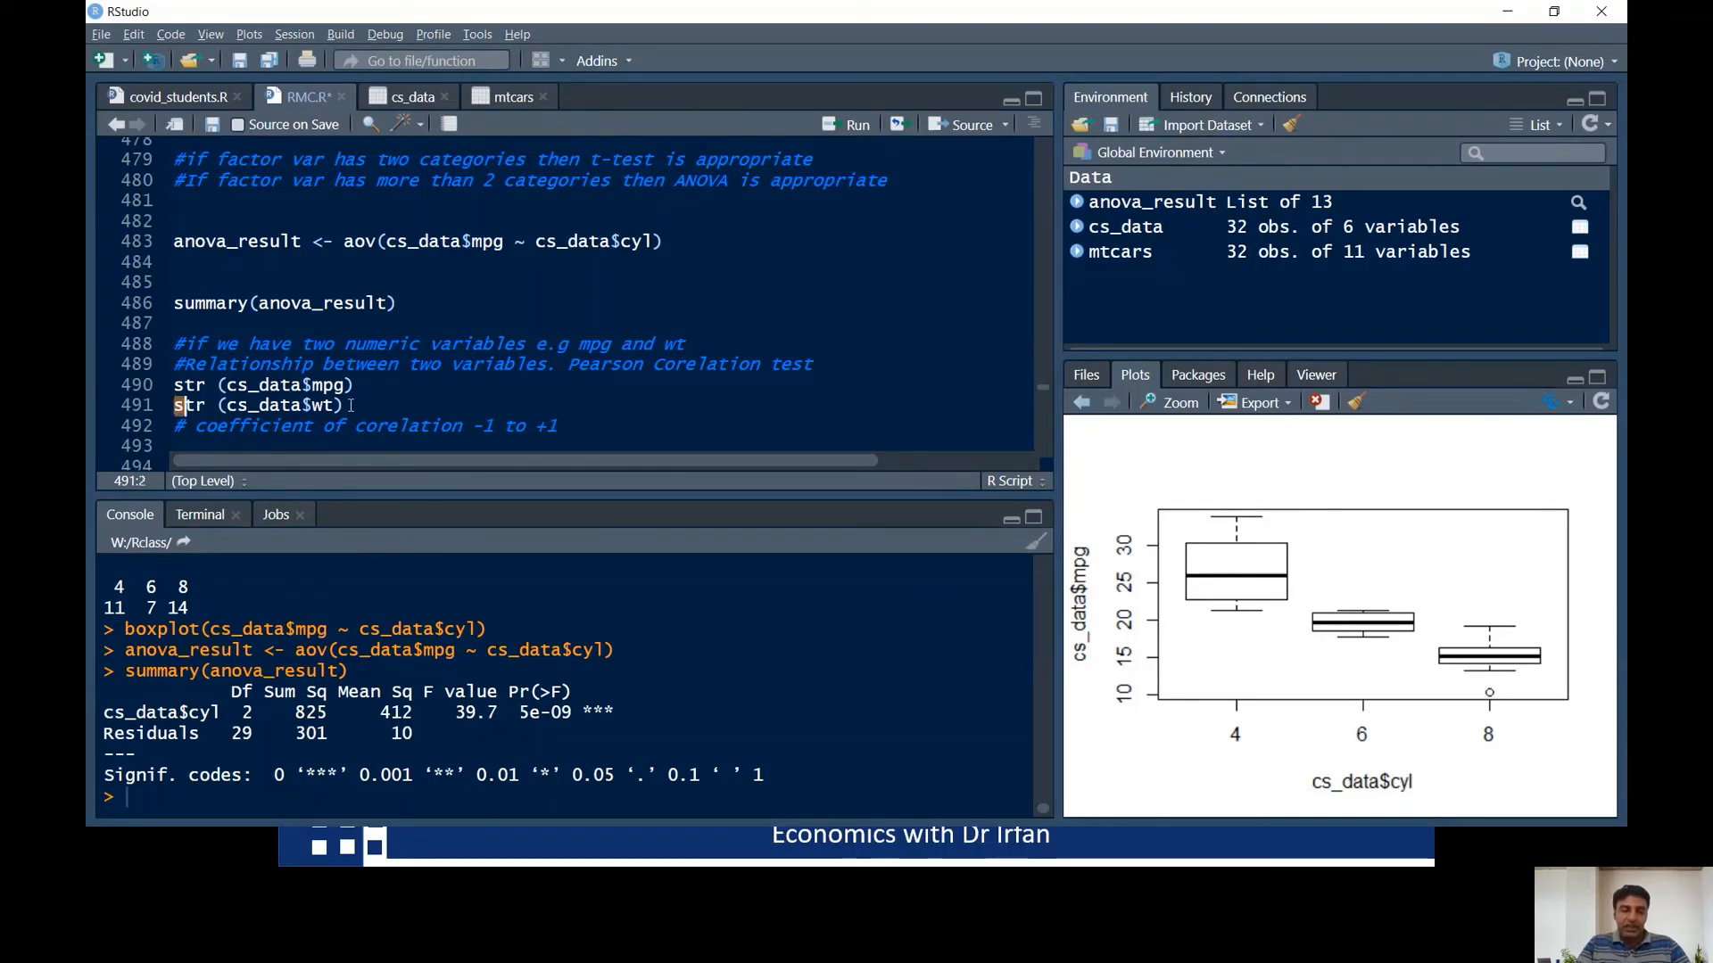
# - Run str (cs_data$wt) to check the data type of the weight variable
pyautogui.hotkey('shift', 'Right')
pyautogui.hotkey('shift', 'Right')
pyautogui.hotkey('shift', 'Right')
pyautogui.hotkey('shift', 'Right')
pyautogui.hotkey('shift', 'Right')
pyautogui.hotkey('shift', 'Right')
pyautogui.hotkey('shift', 'Right')
pyautogui.hotkey('shift', 'Right')
pyautogui.hotkey('shift', 'Right')
pyautogui.hotkey('shift', 'Right')
pyautogui.hotkey('shift', 'Right')
pyautogui.hotkey('shift', 'Right')
pyautogui.hotkey('shift', 'Right')
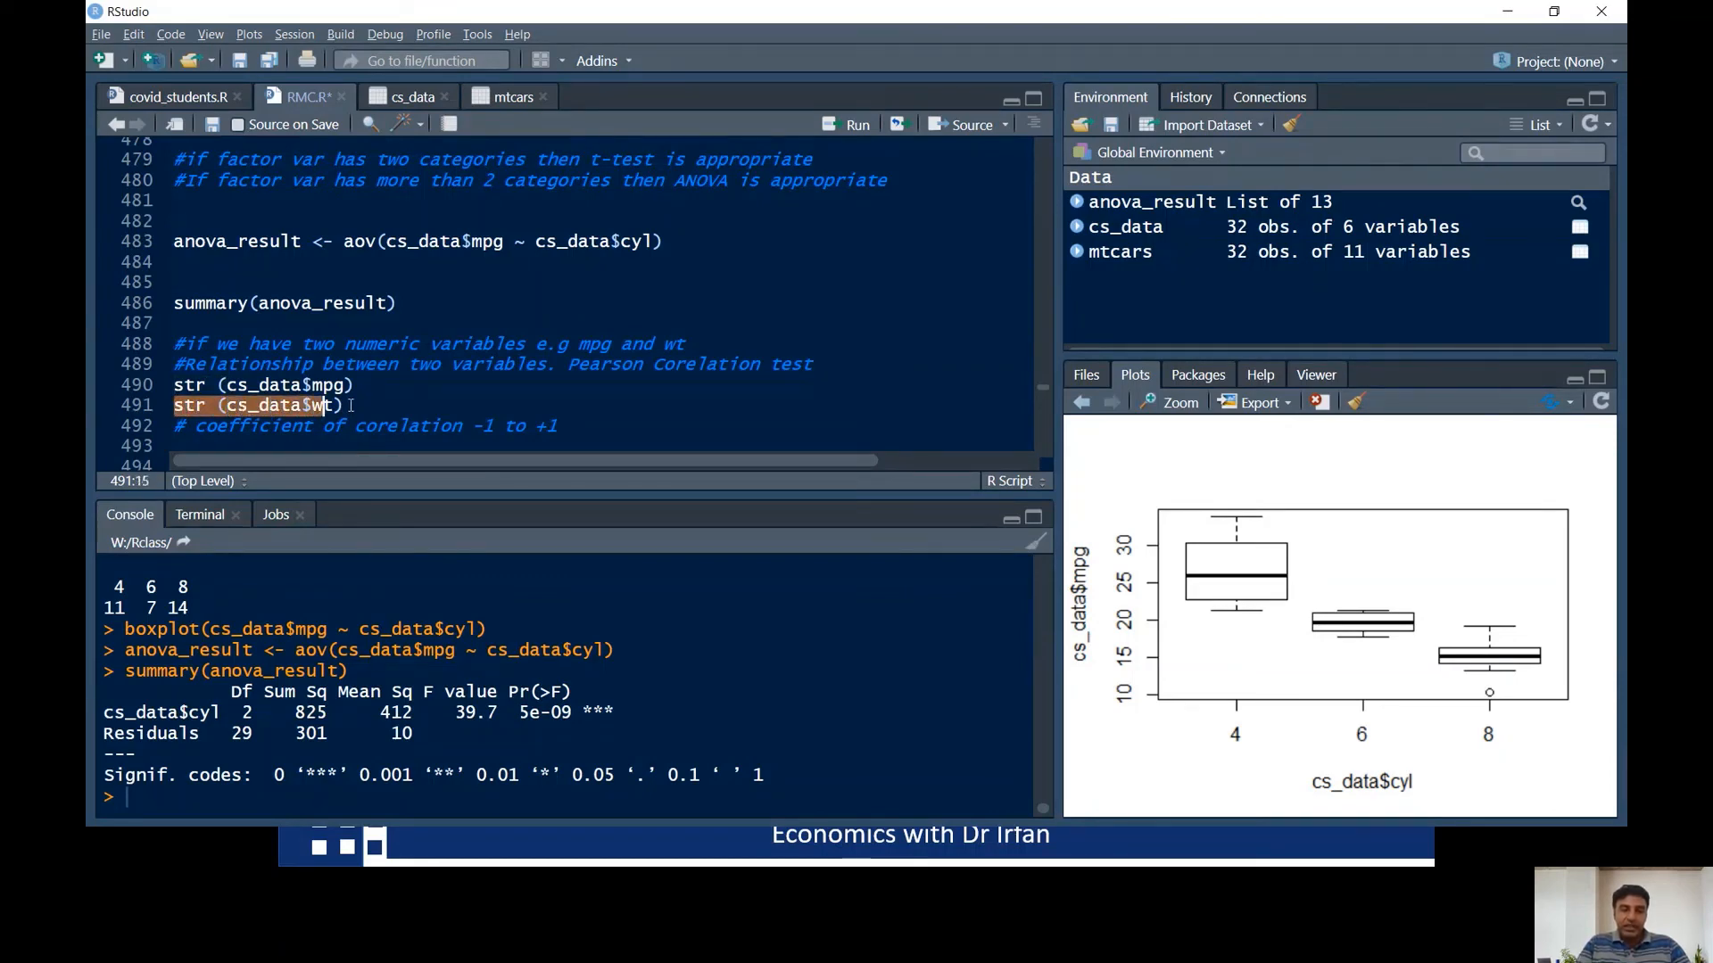
pyautogui.hotkey('shift', 'Right')
pyautogui.hotkey('shift', 'Right')
pyautogui.click(387, 402)
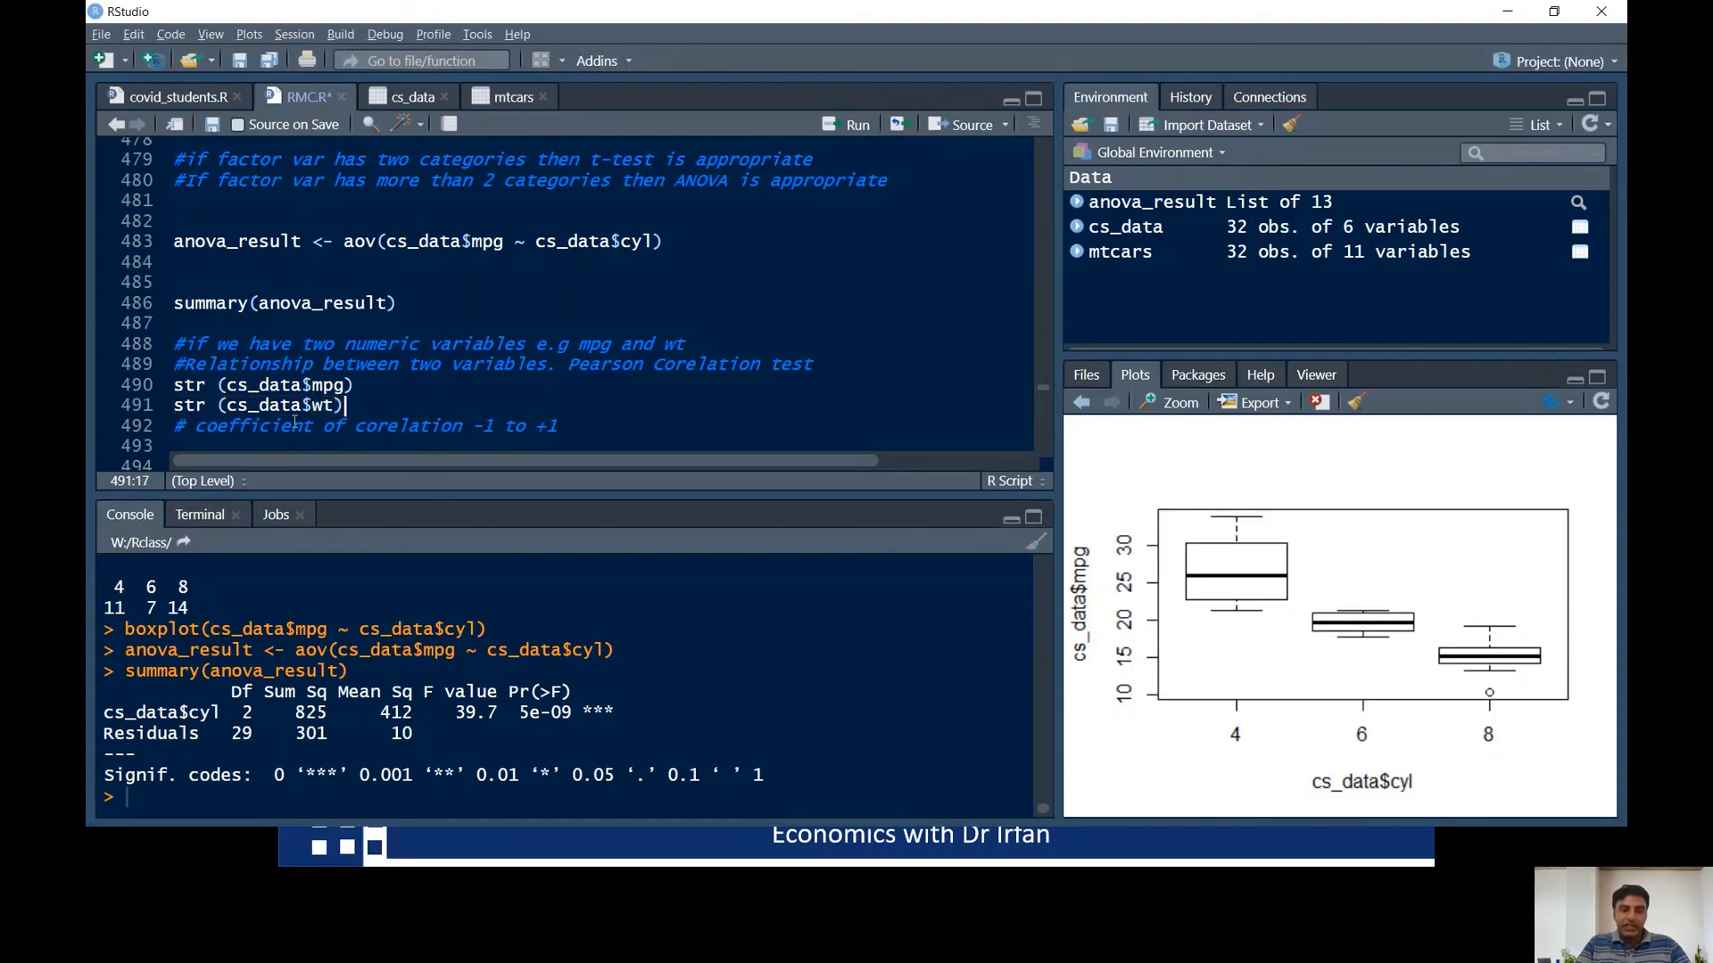
pyautogui.click(186, 405)
pyautogui.hotkey('ctrl', 'Return')
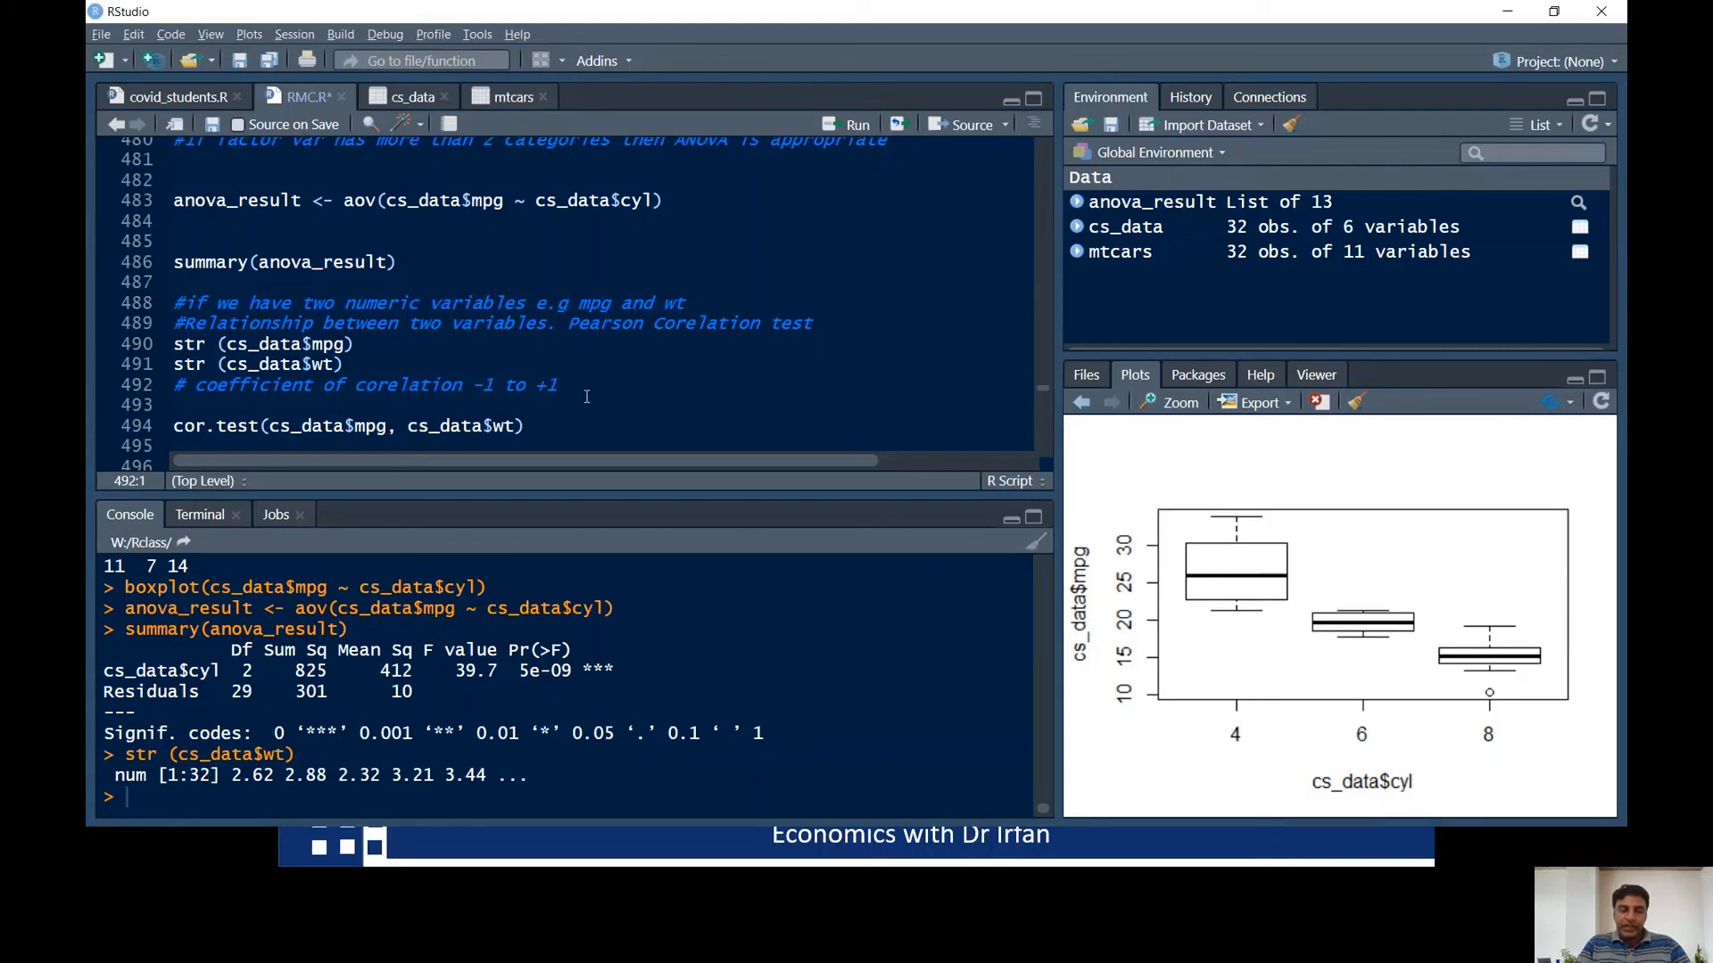
# - Run cor.test(cs_data$mpg, cs_data$wt) and highlight the p-value and the correlation estimate in the output
pyautogui.moveTo(586, 396); pyautogui.dragTo(156, 385)
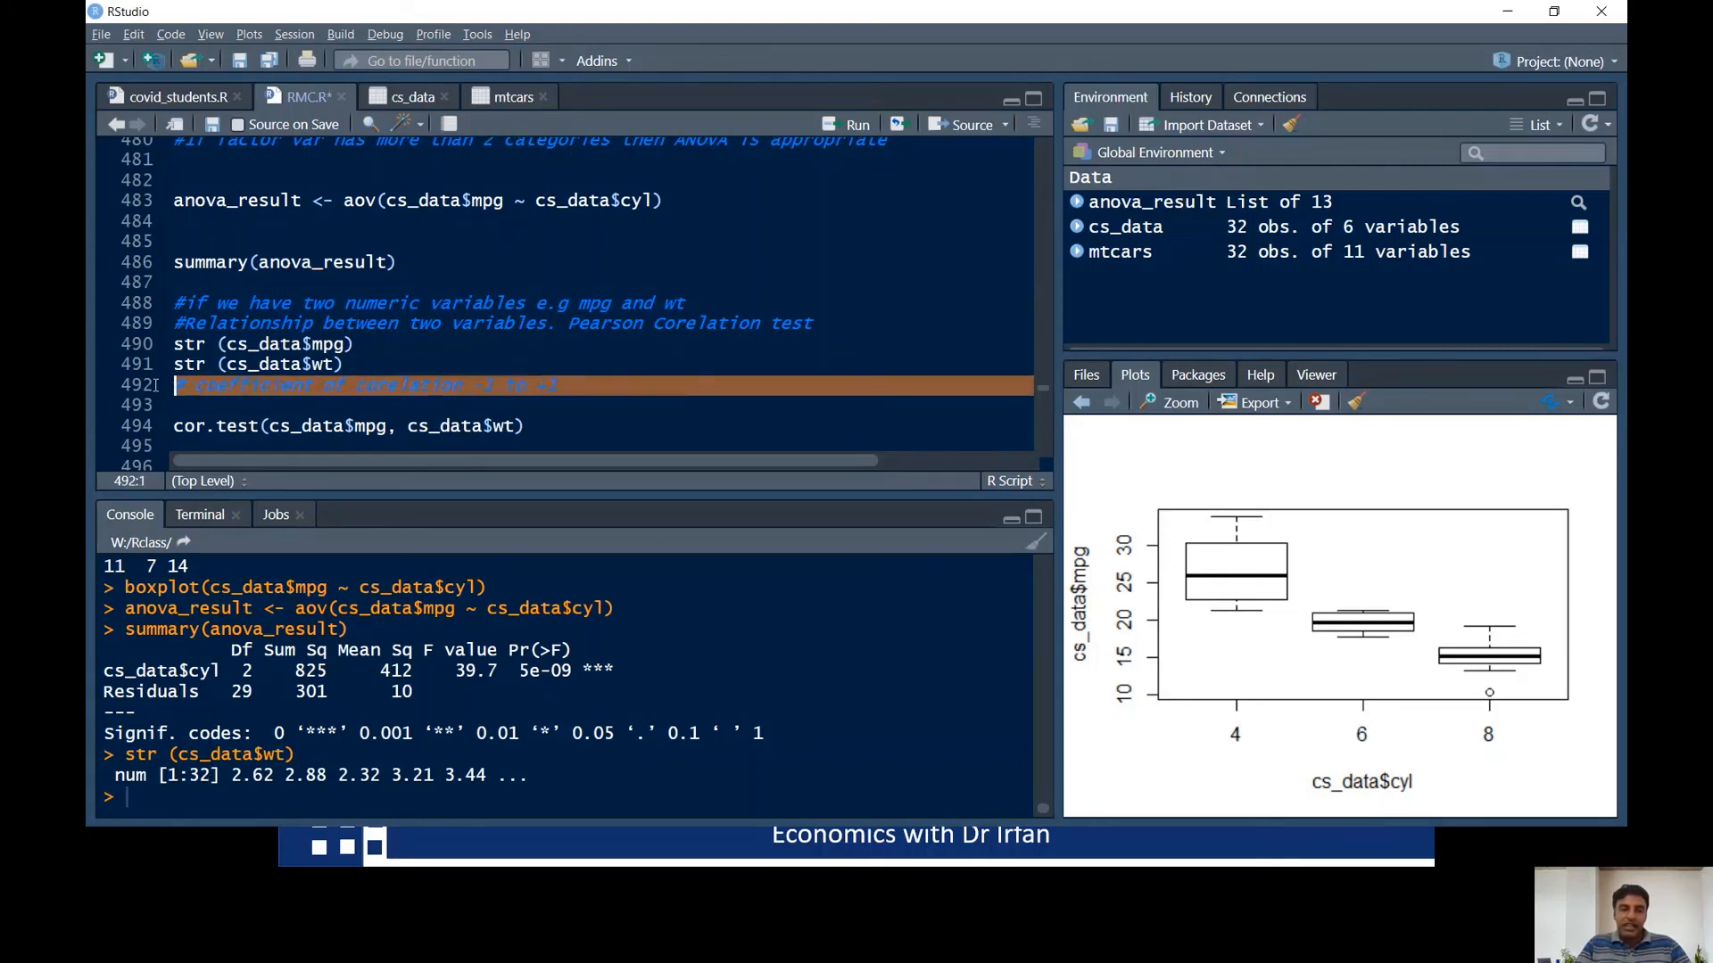
pyautogui.click(579, 404)
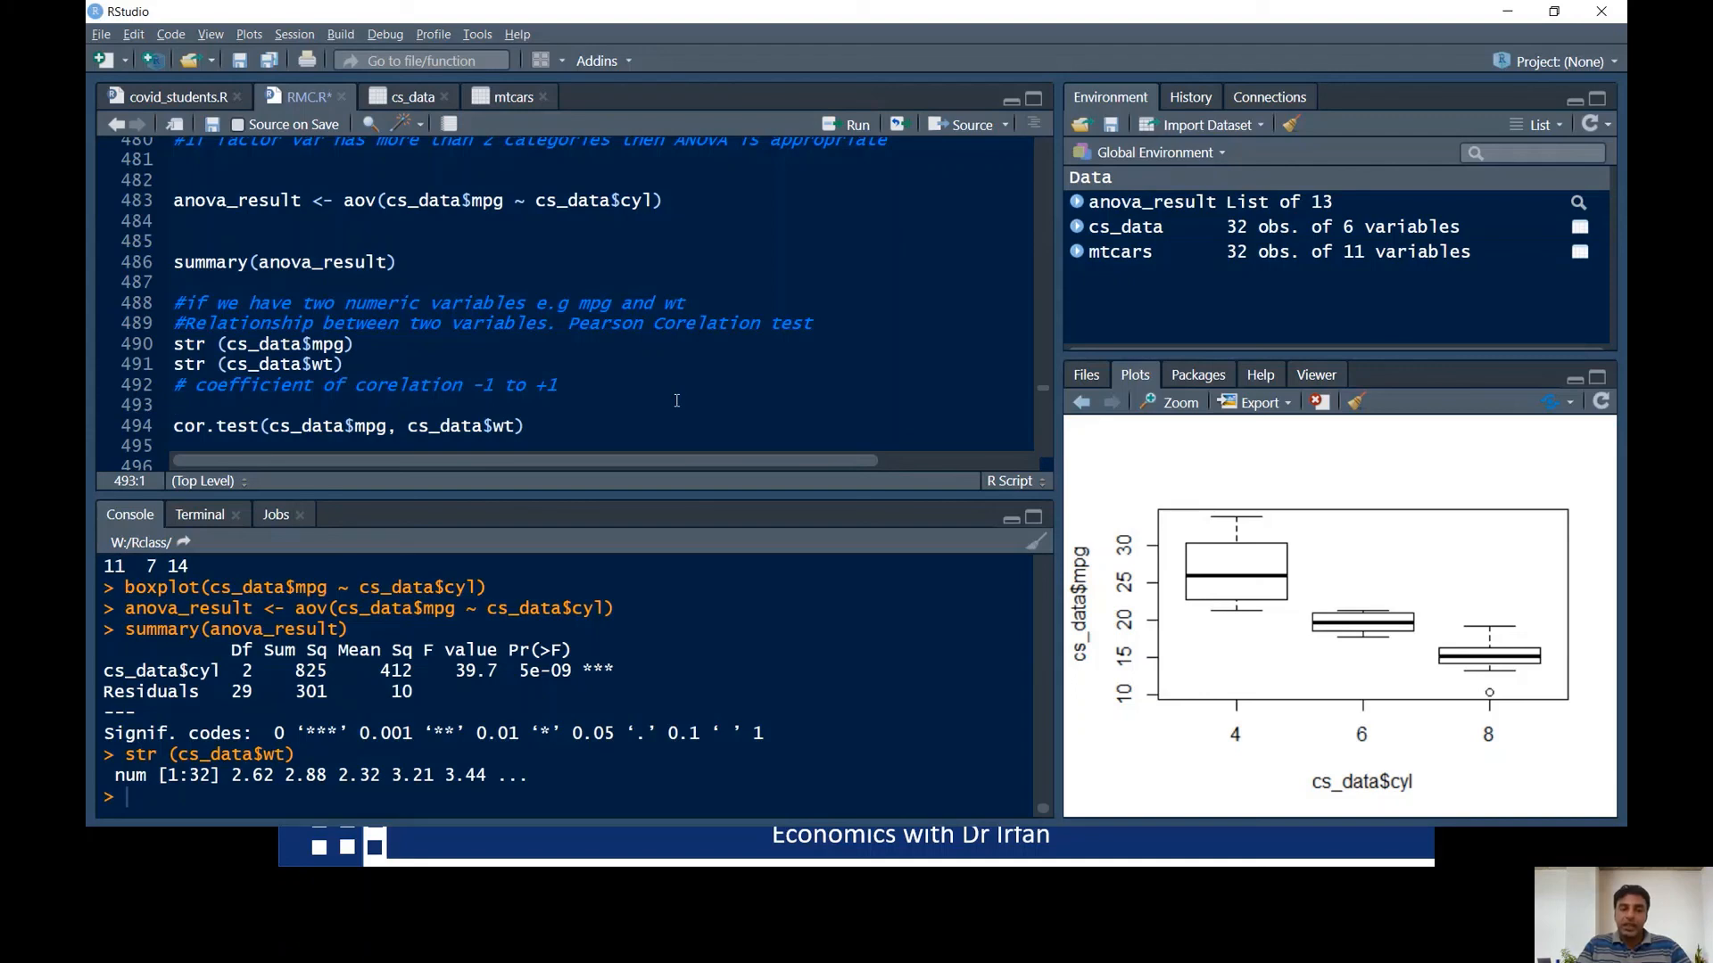
pyautogui.press('Down')
pyautogui.press('Down')
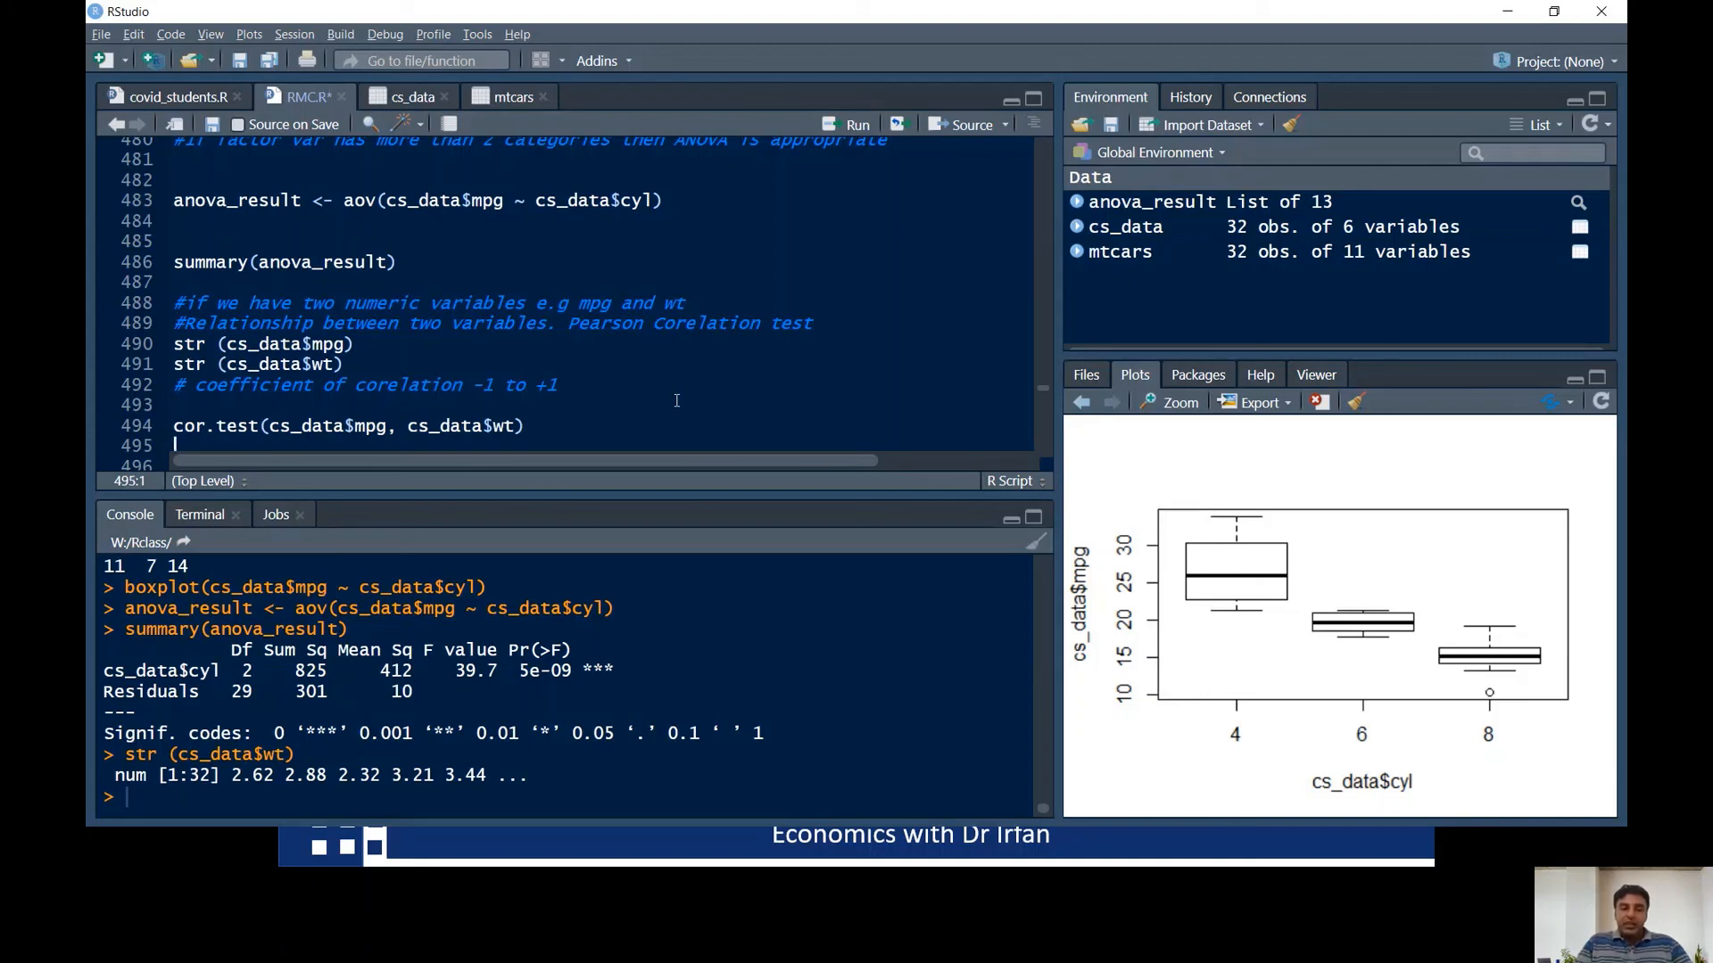
pyautogui.scroll(-2, 676, 400)
pyautogui.press('Down')
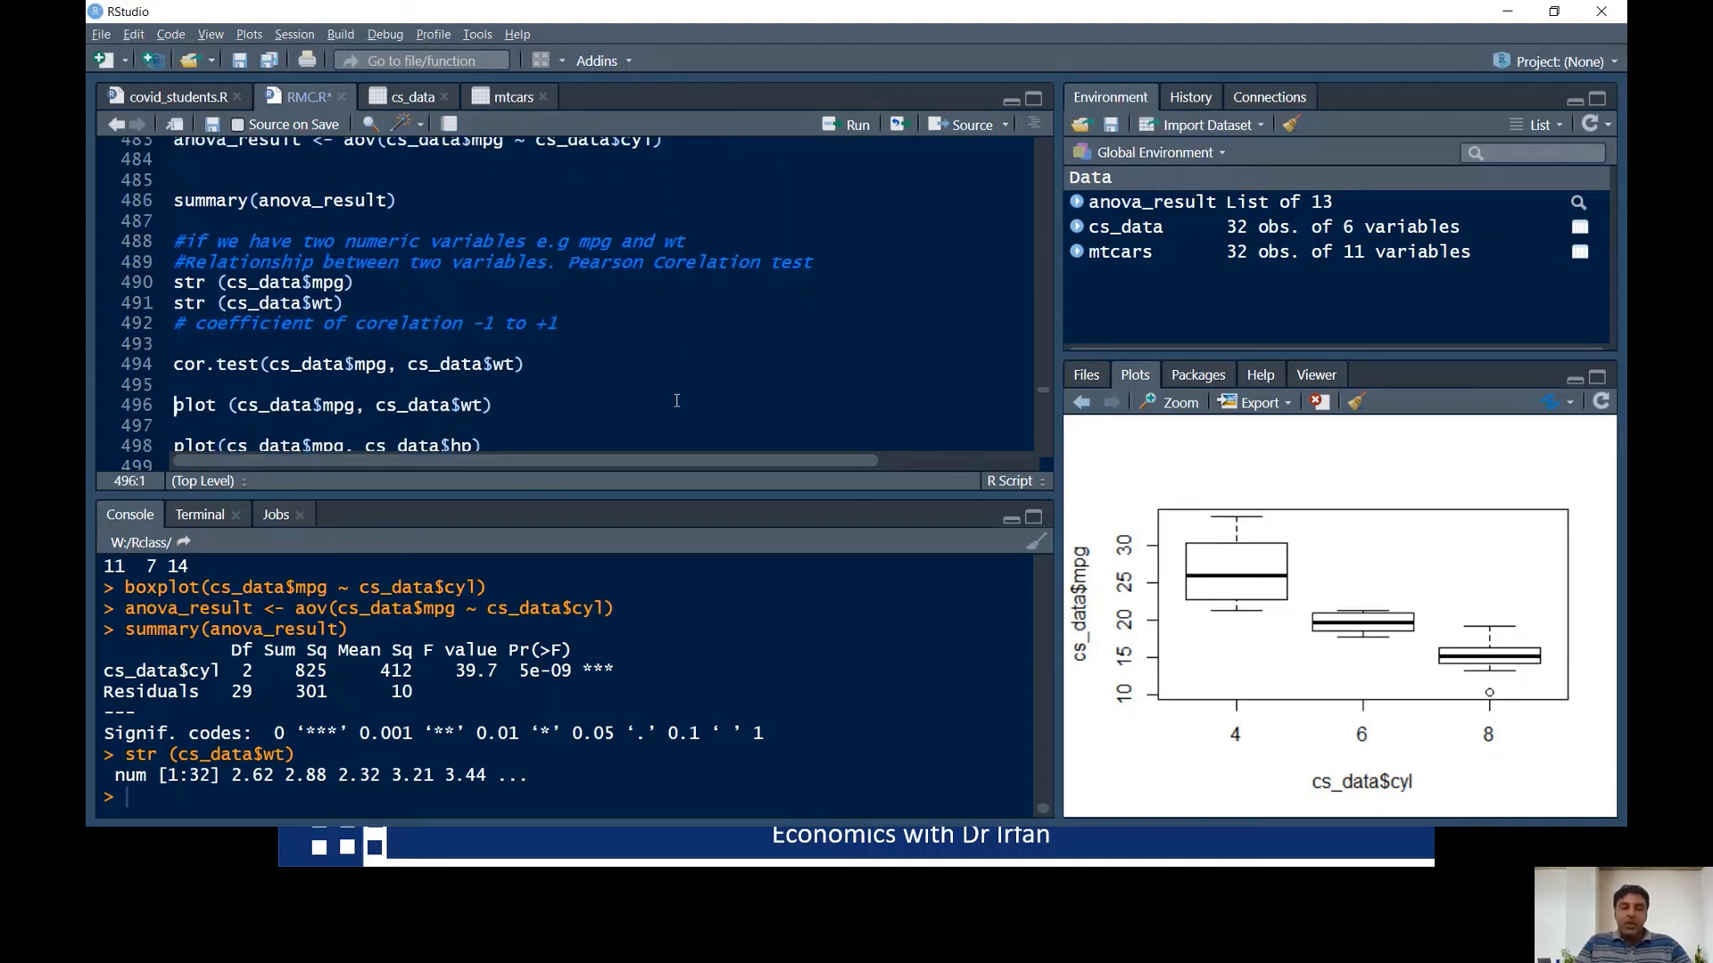
pyautogui.press('Up')
pyautogui.press('Up')
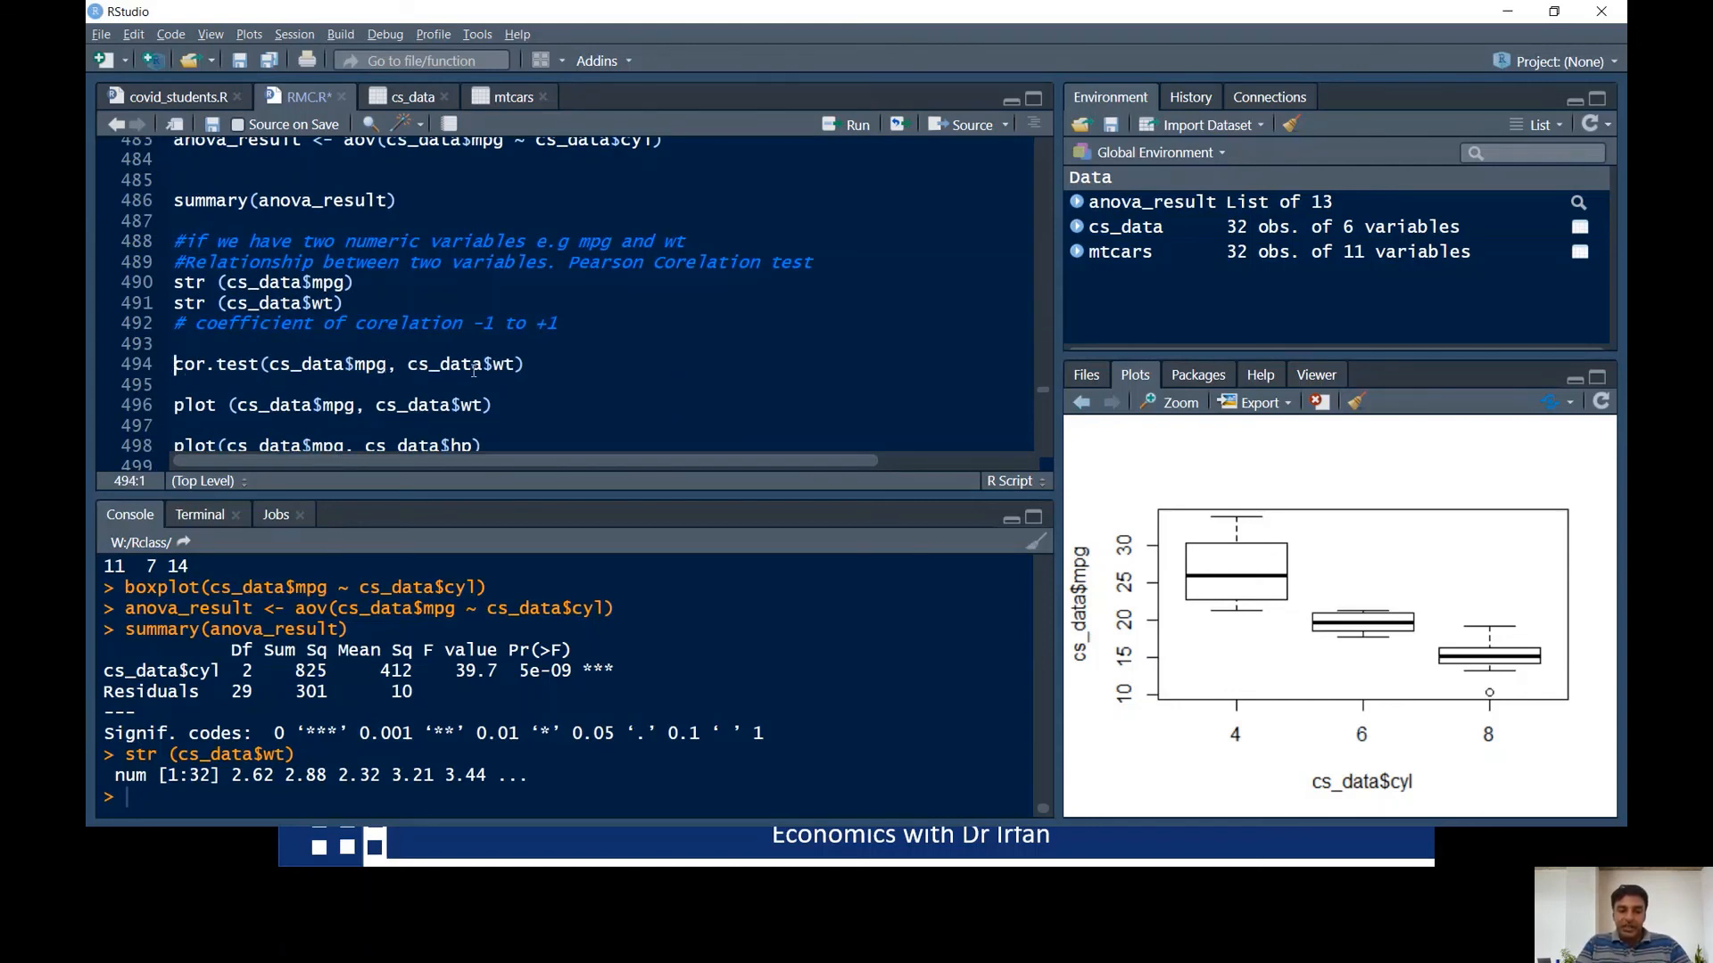
pyautogui.click(195, 366)
pyautogui.hotkey('ctrl', 'Return')
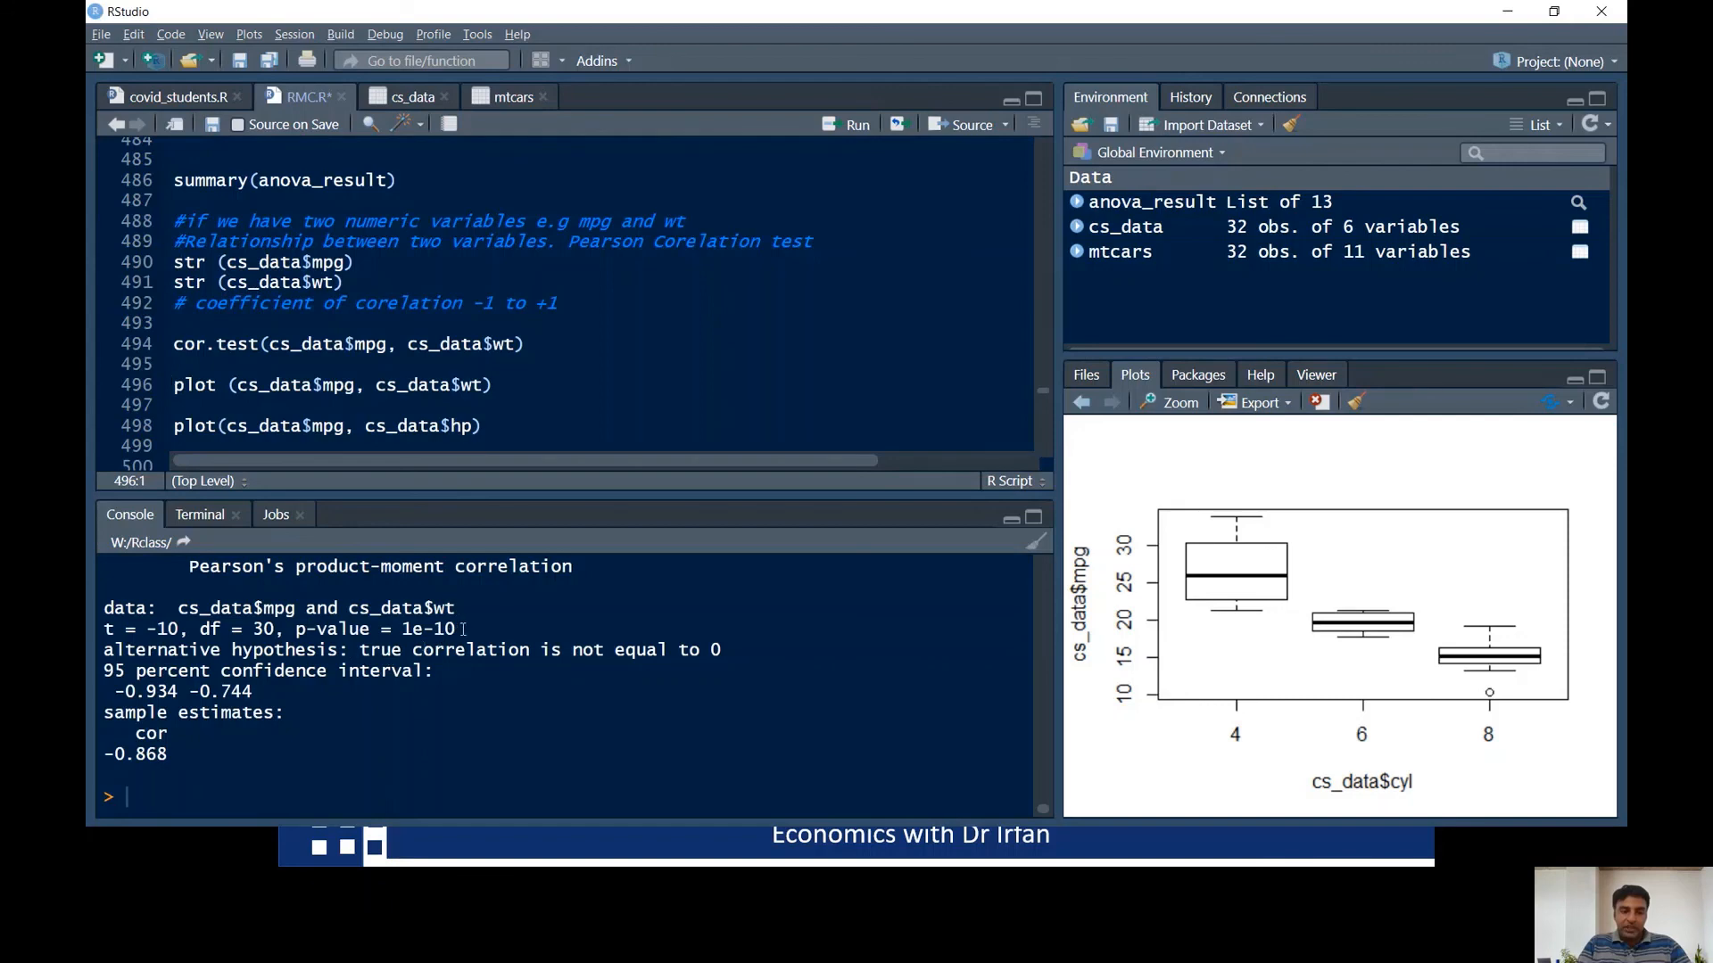
pyautogui.moveTo(455, 629); pyautogui.dragTo(277, 629)
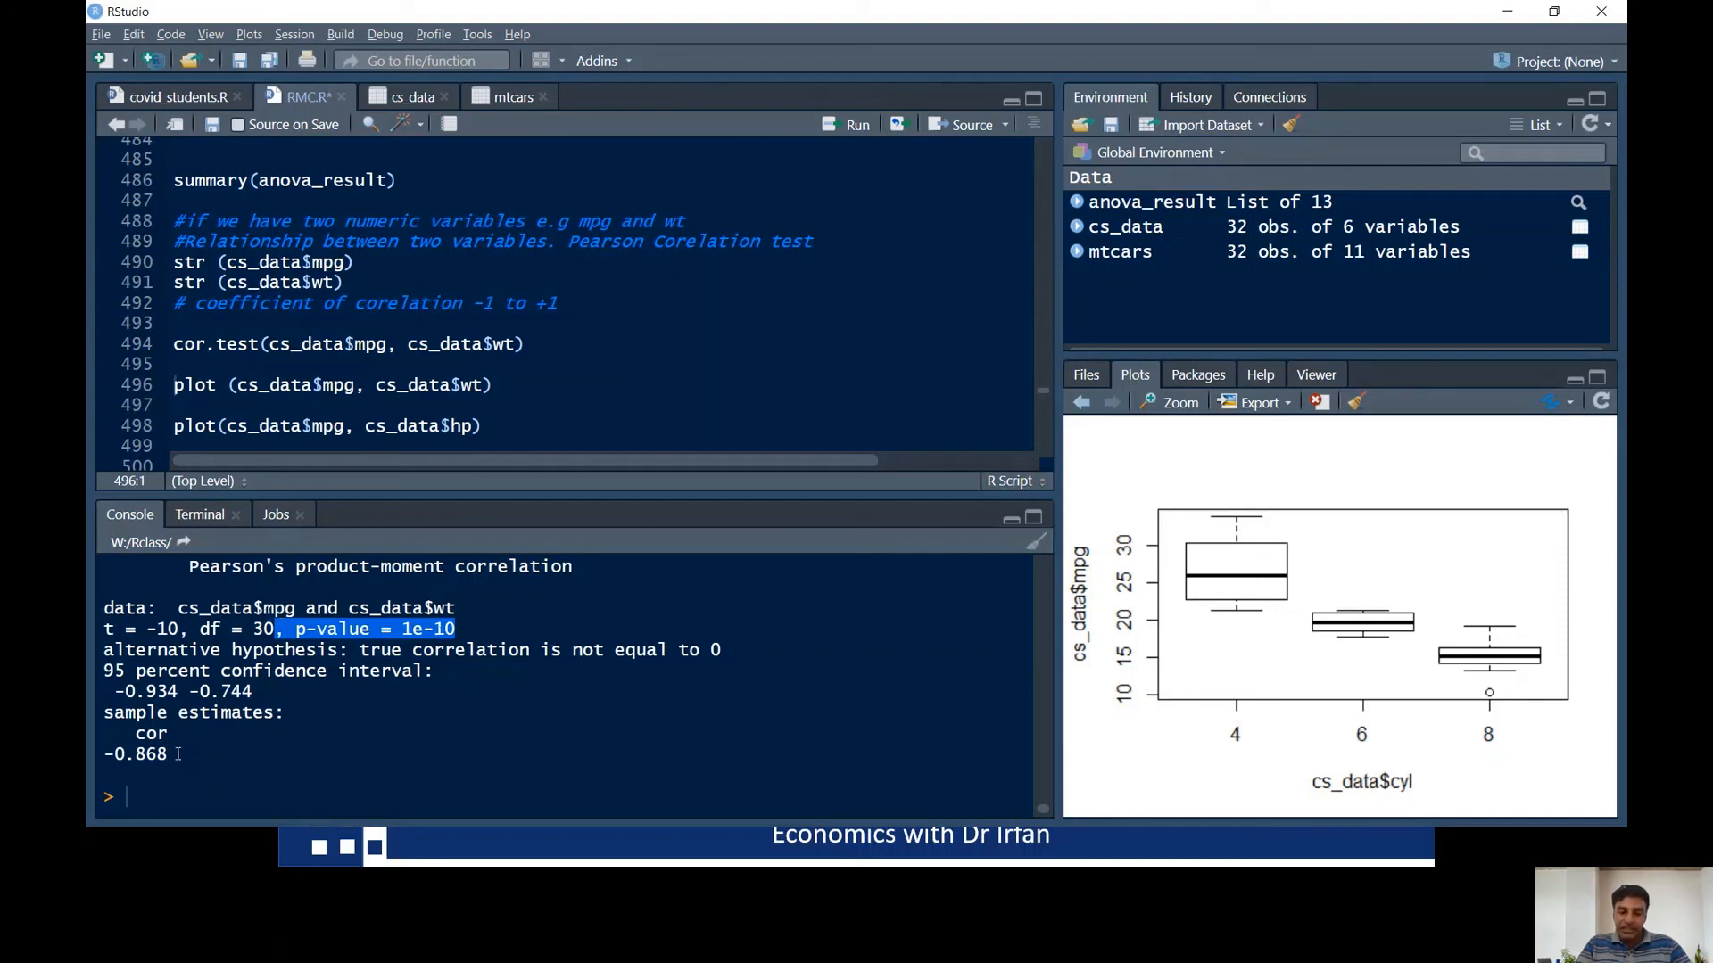
pyautogui.moveTo(178, 754); pyautogui.dragTo(107, 755)
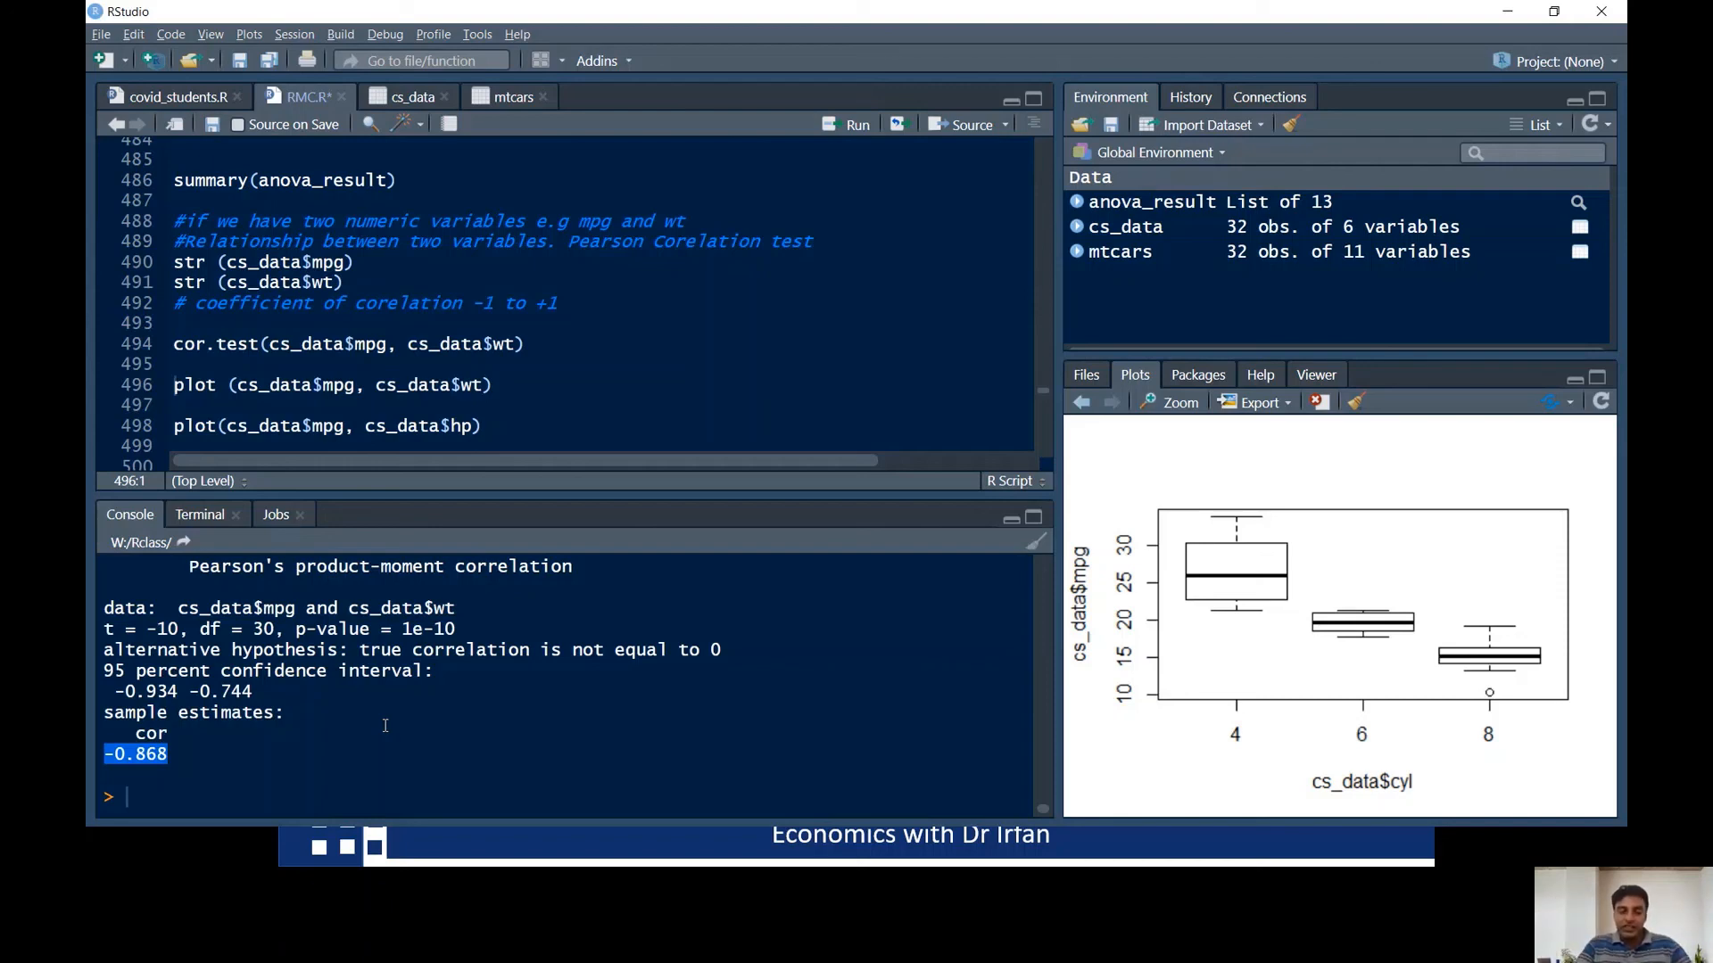
# - Draw the scatter plots of cs_data$mpg against cs_data$wt and of cs_data$mpg against cs_data$hp
pyautogui.click(188, 386)
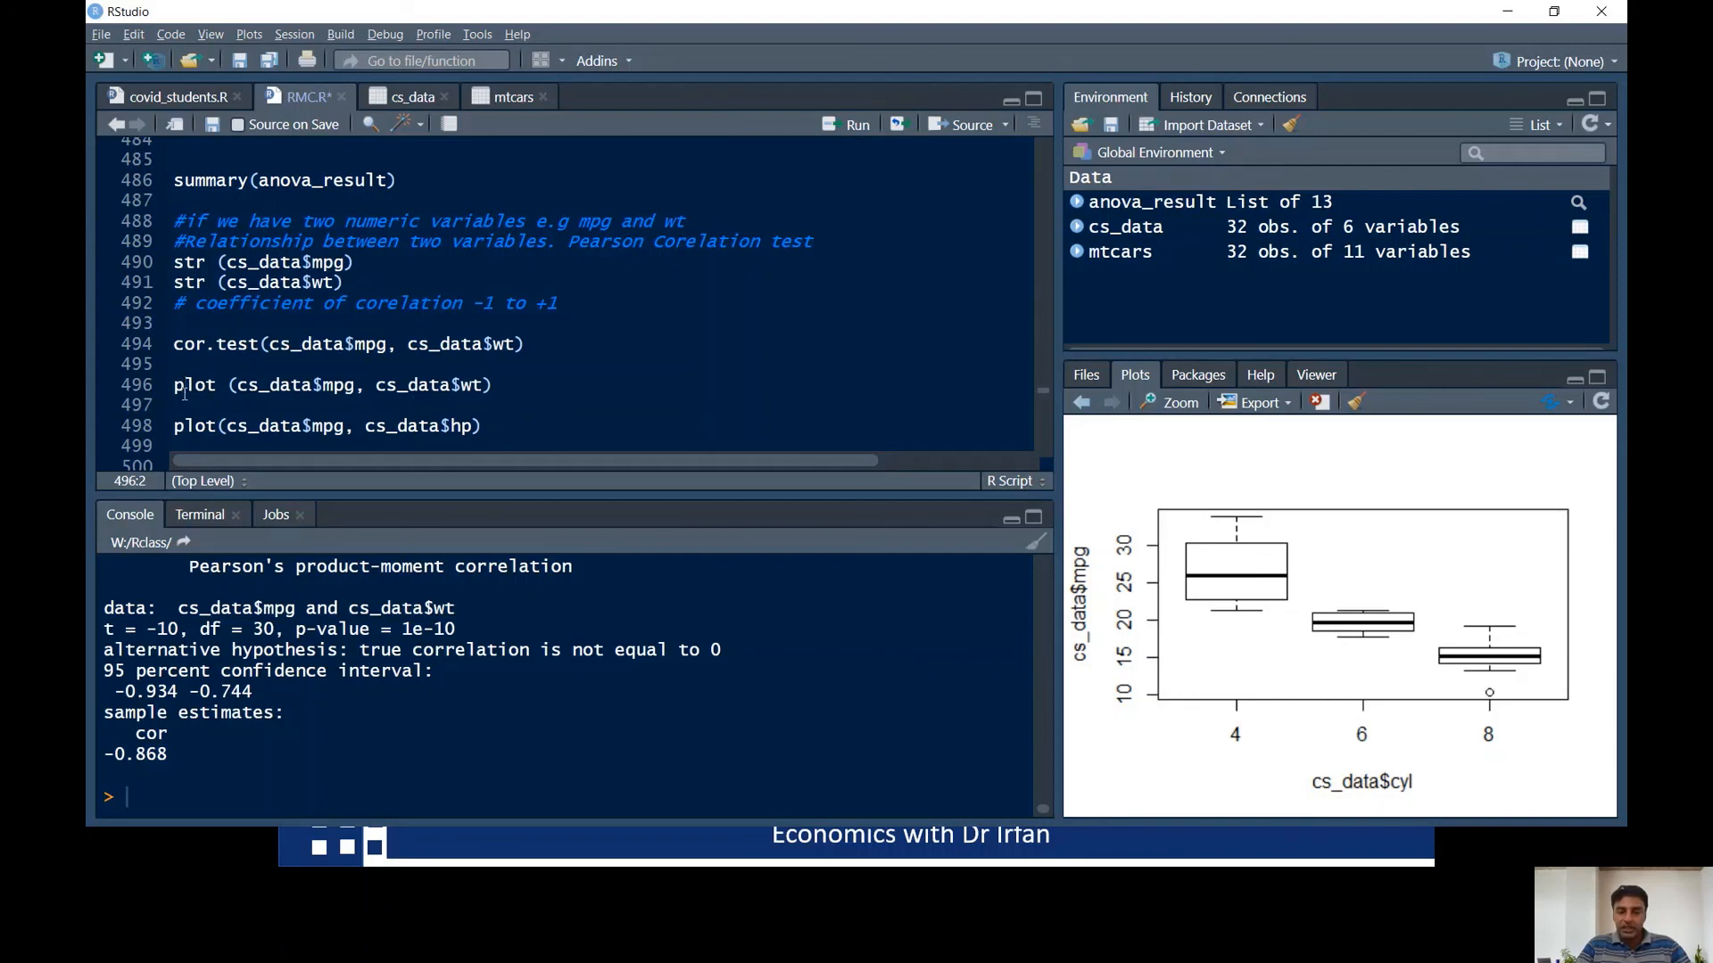
pyautogui.hotkey('ctrl', 'Return')
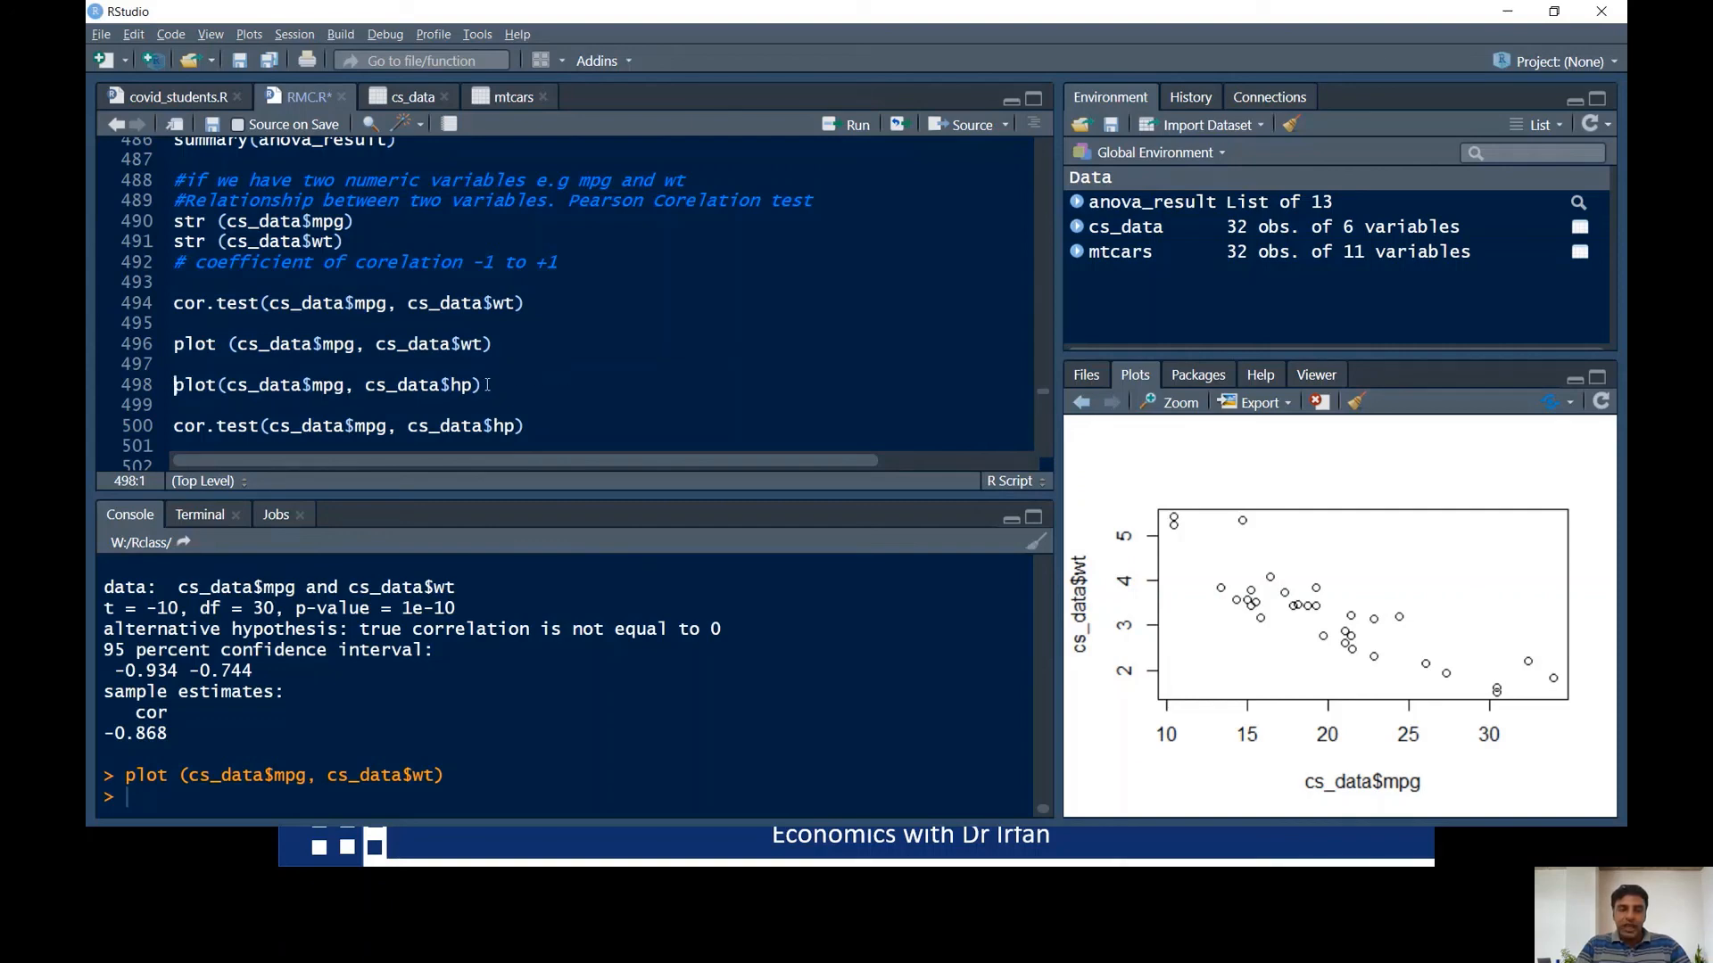
pyautogui.press('End')
pyautogui.click(466, 390)
pyautogui.click(183, 386)
pyautogui.hotkey('ctrl', 'Return')
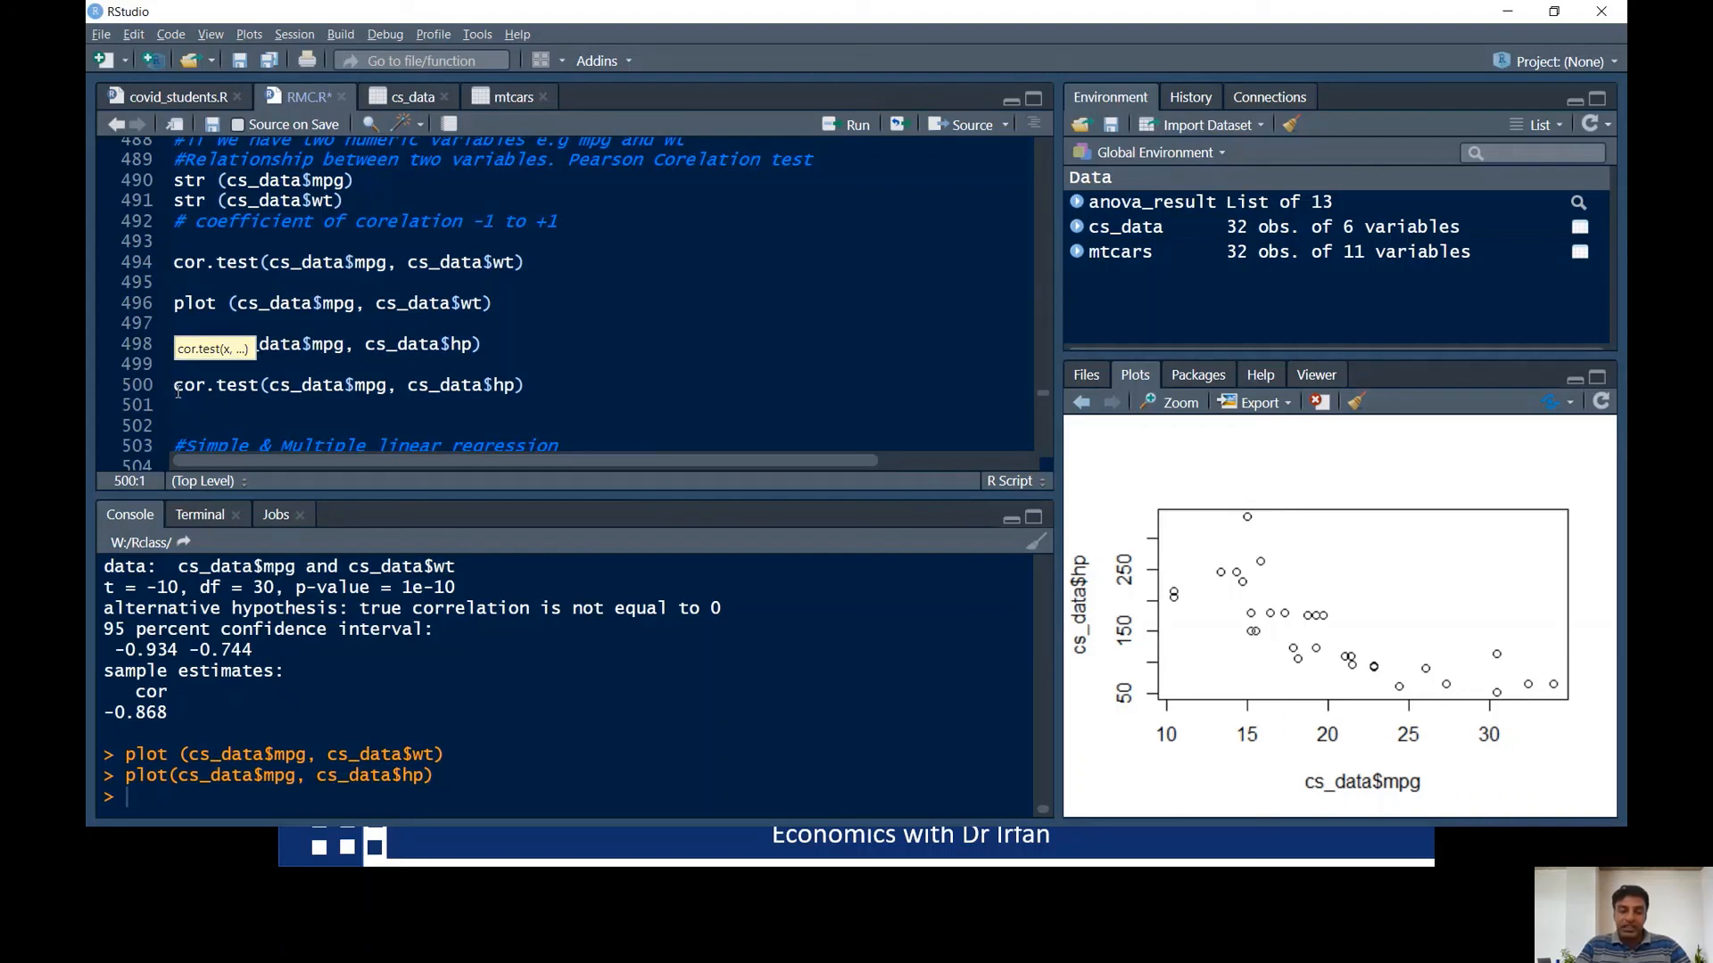
# - Run cor.test(cs_data$mpg, cs_data$hp) and highlight the p-value and the correlation estimate in its output
pyautogui.hotkey('ctrl', 'Return')
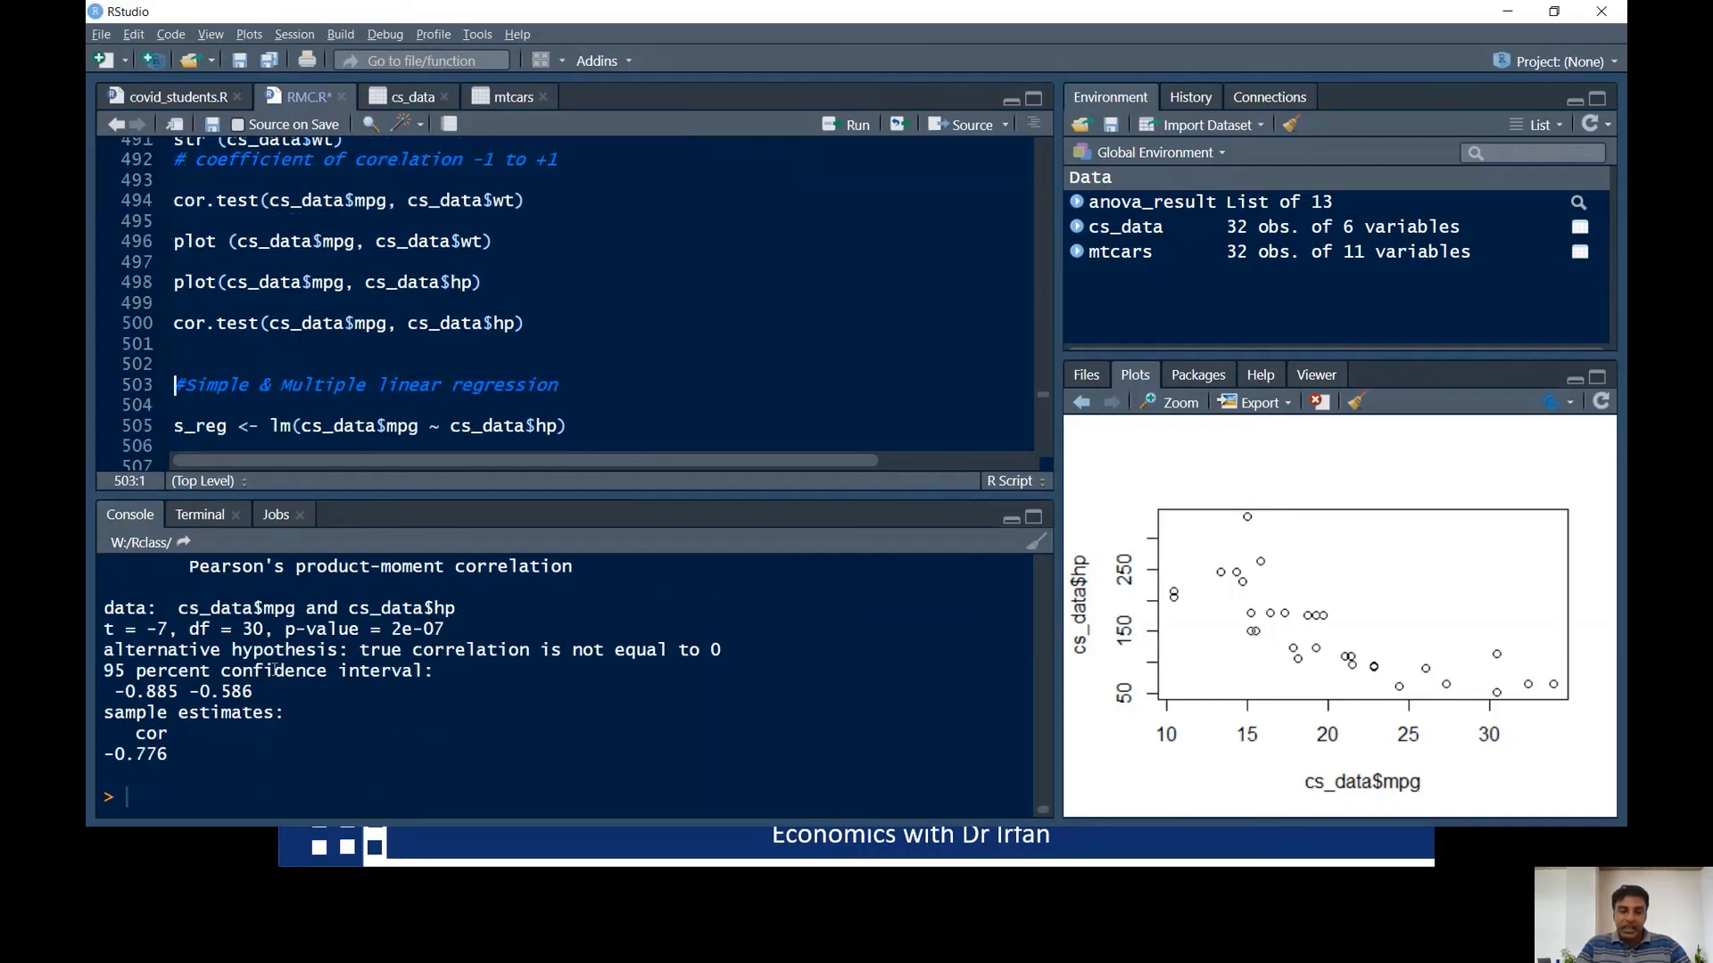
pyautogui.moveTo(445, 630); pyautogui.dragTo(391, 630)
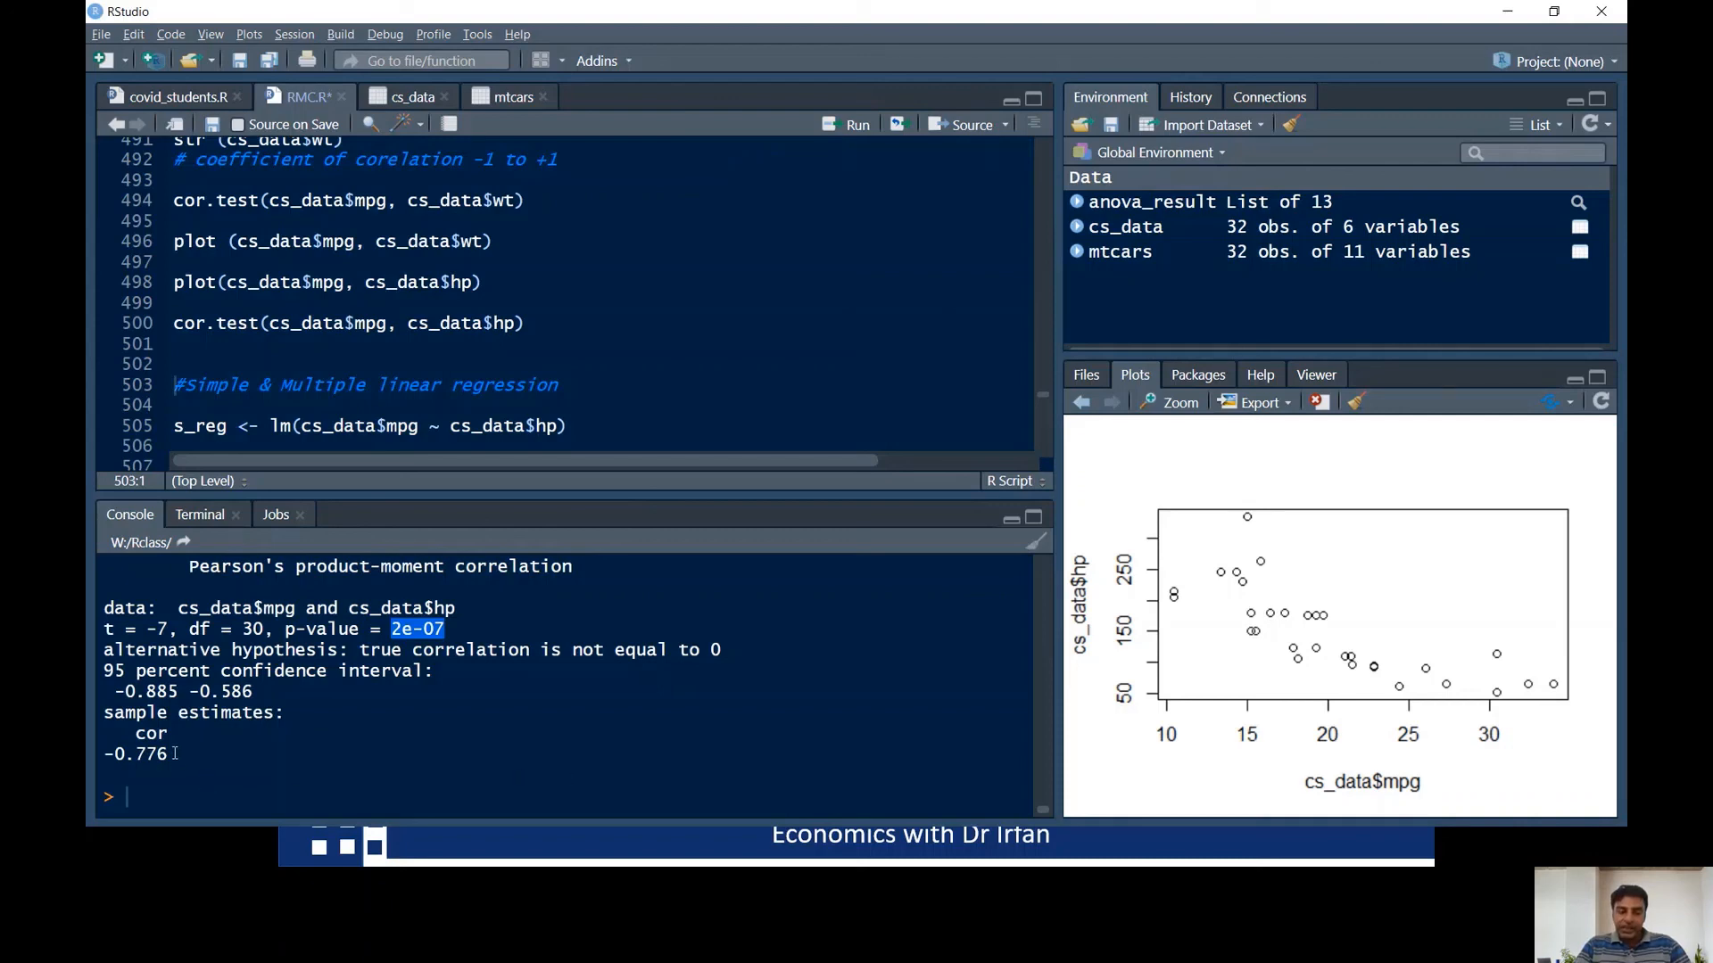
pyautogui.moveTo(175, 754); pyautogui.dragTo(104, 760)
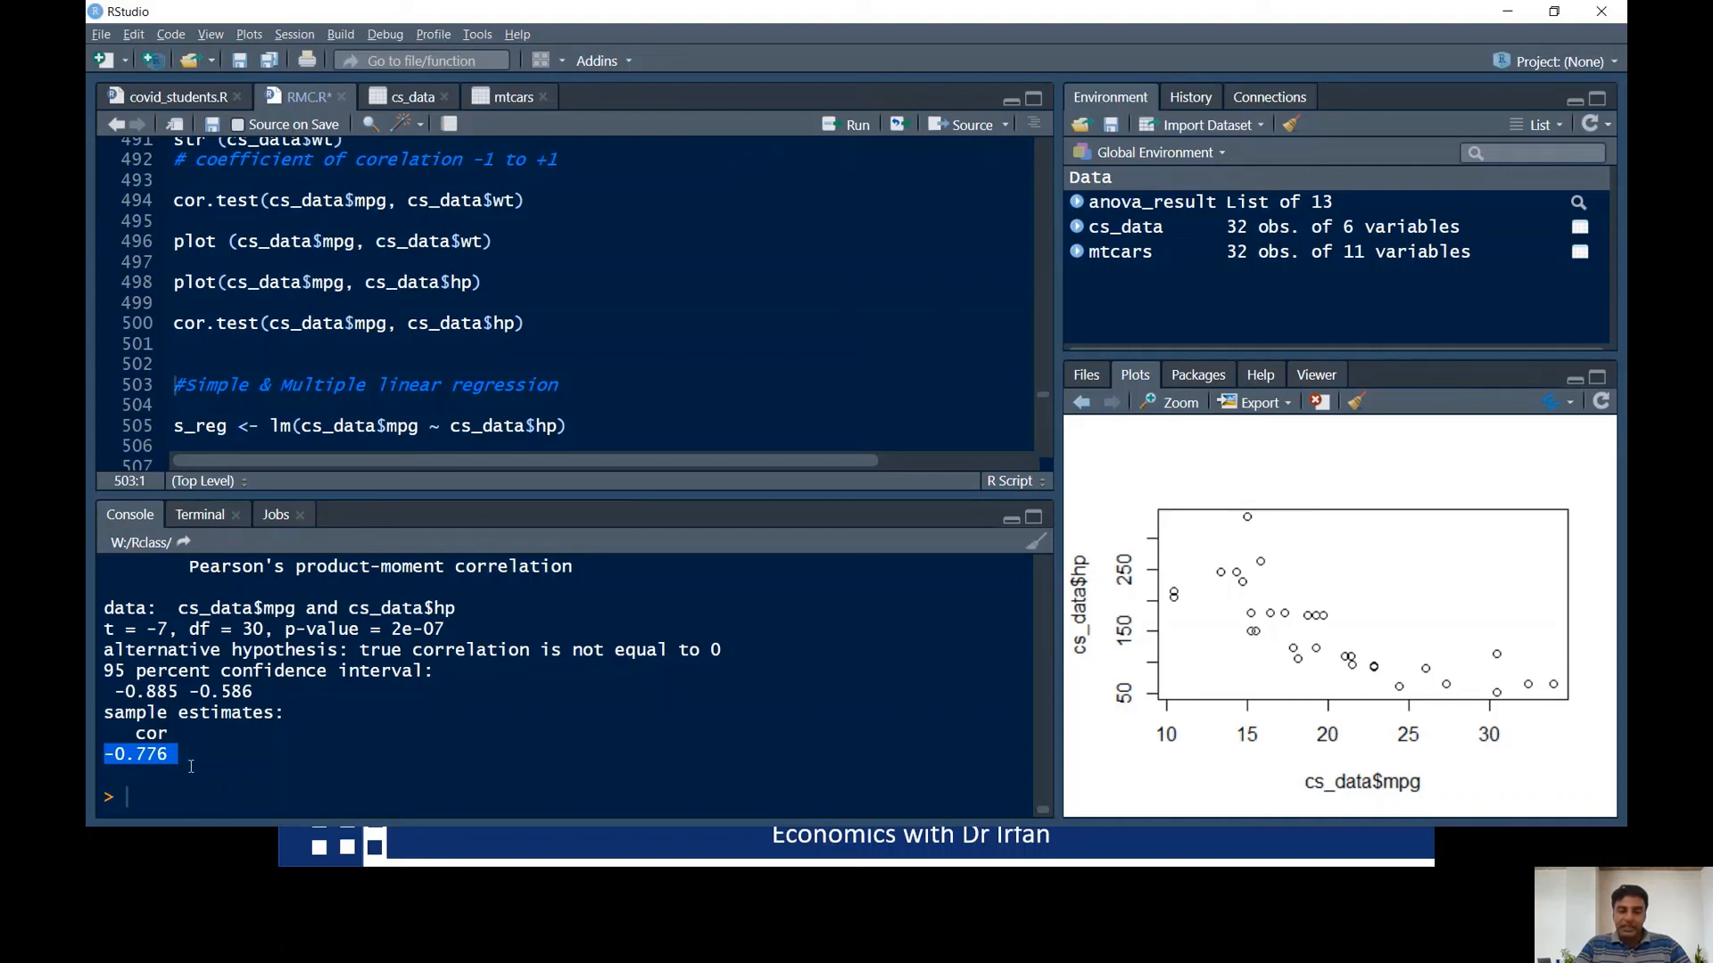
pyautogui.click(611, 311)
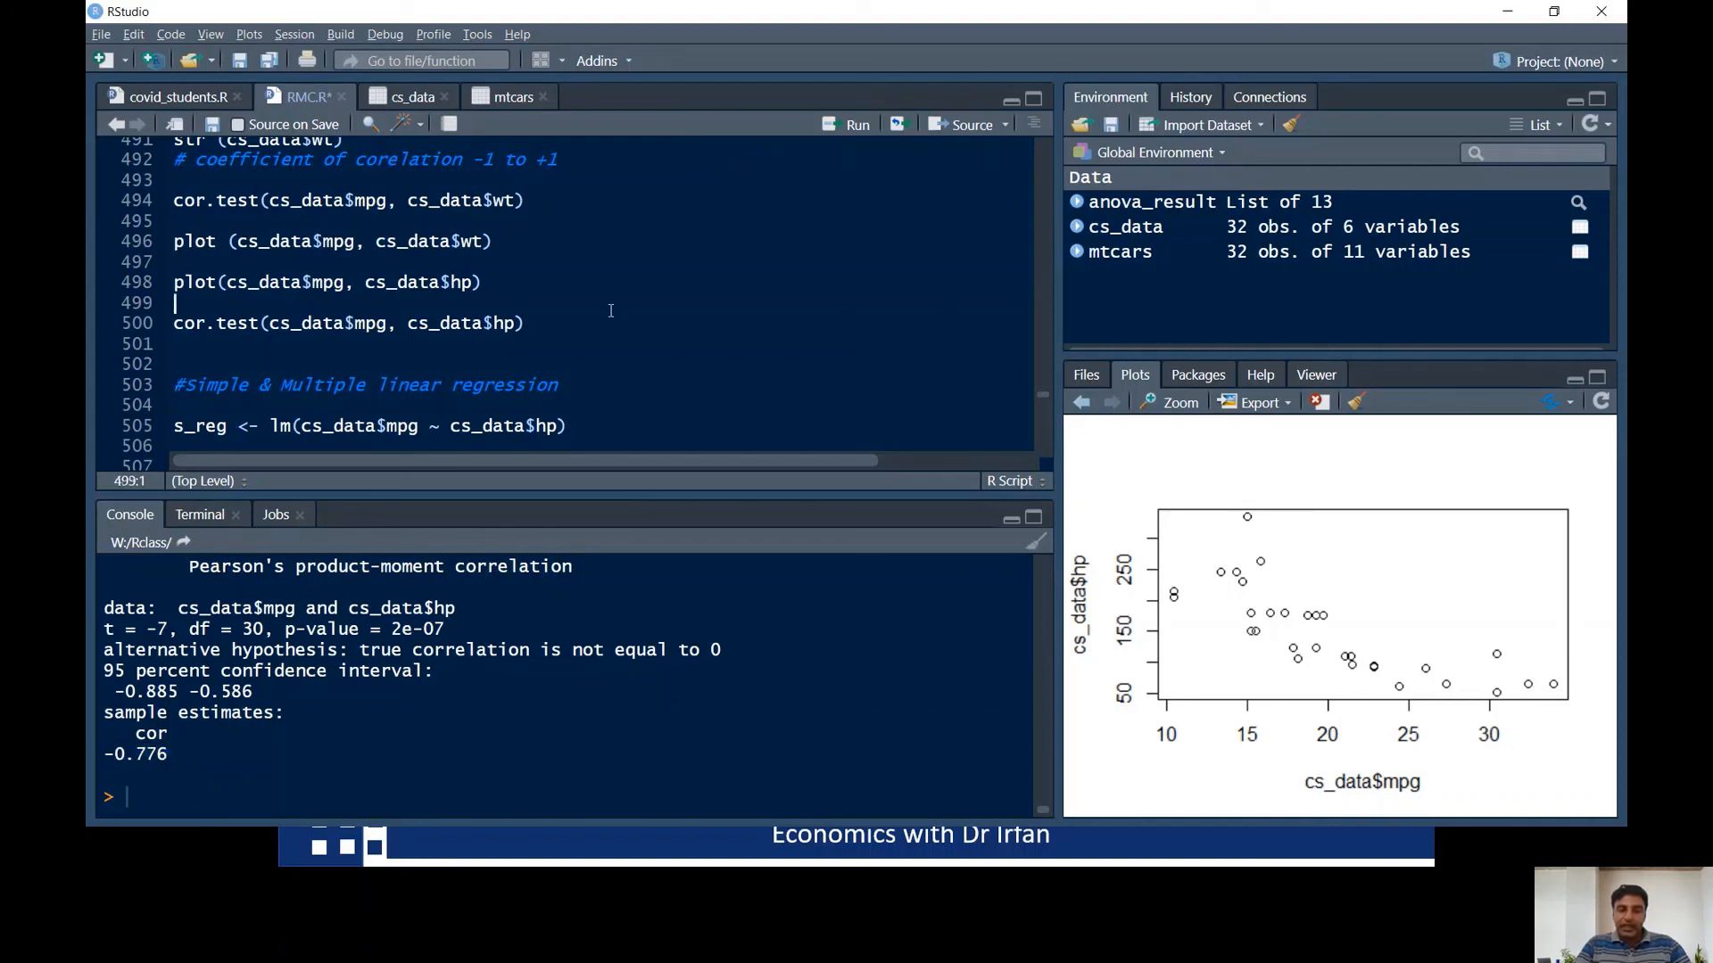
pyautogui.click(596, 340)
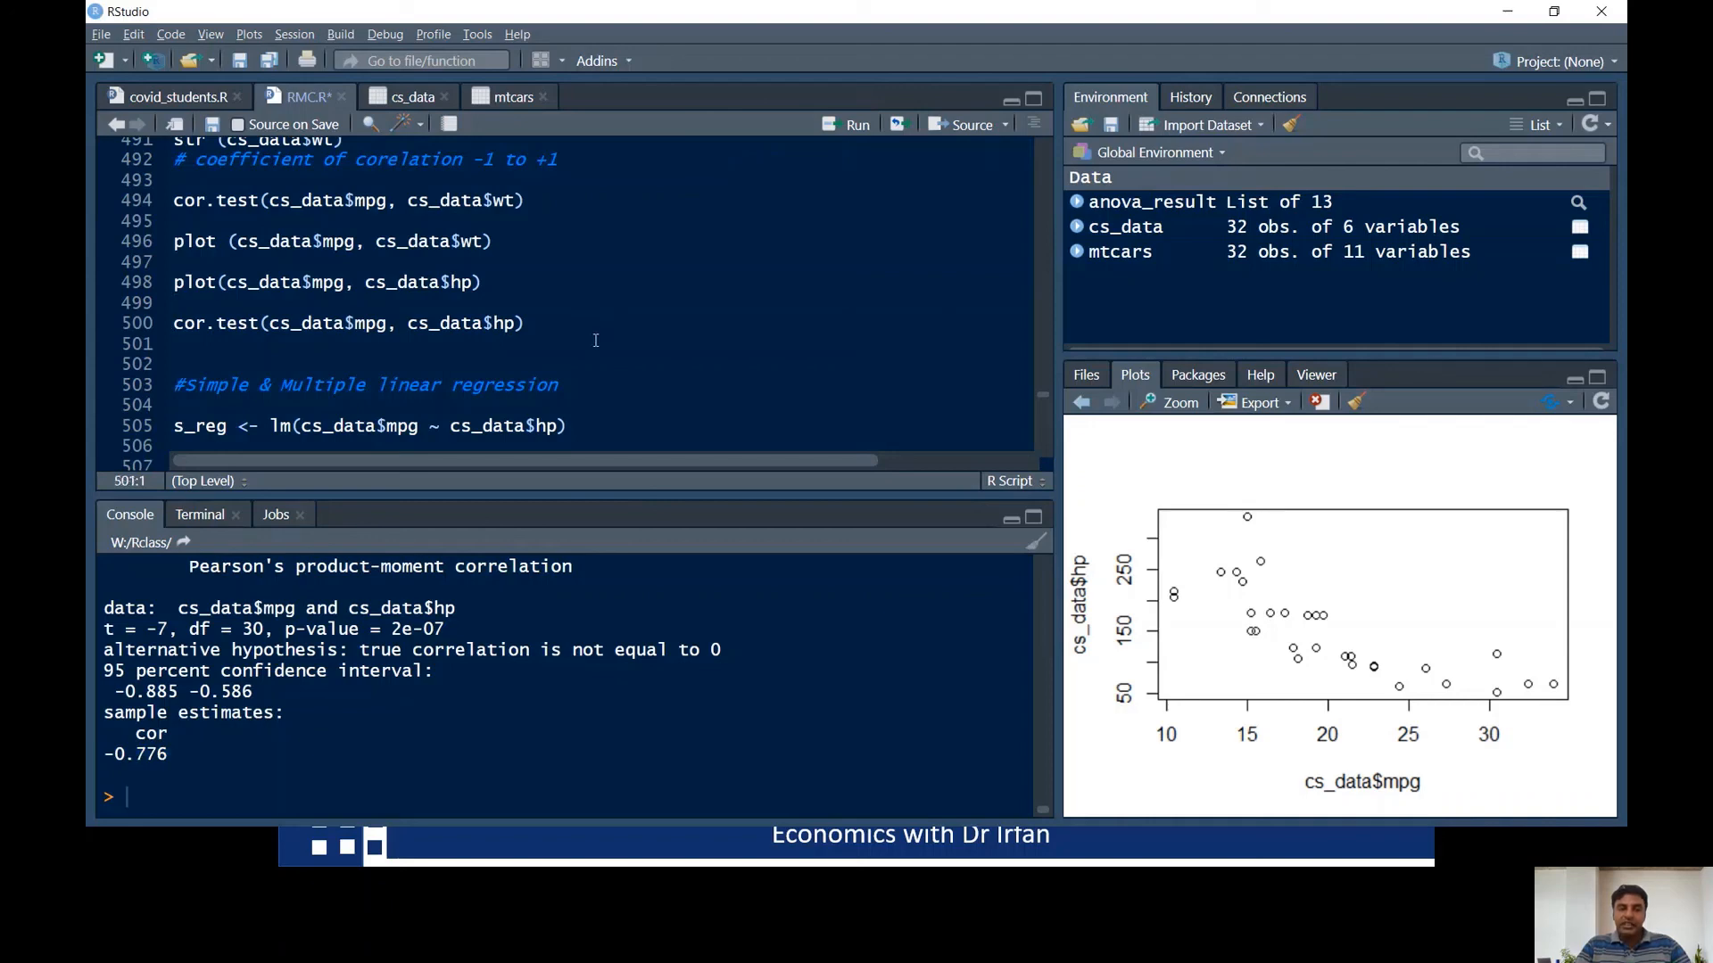